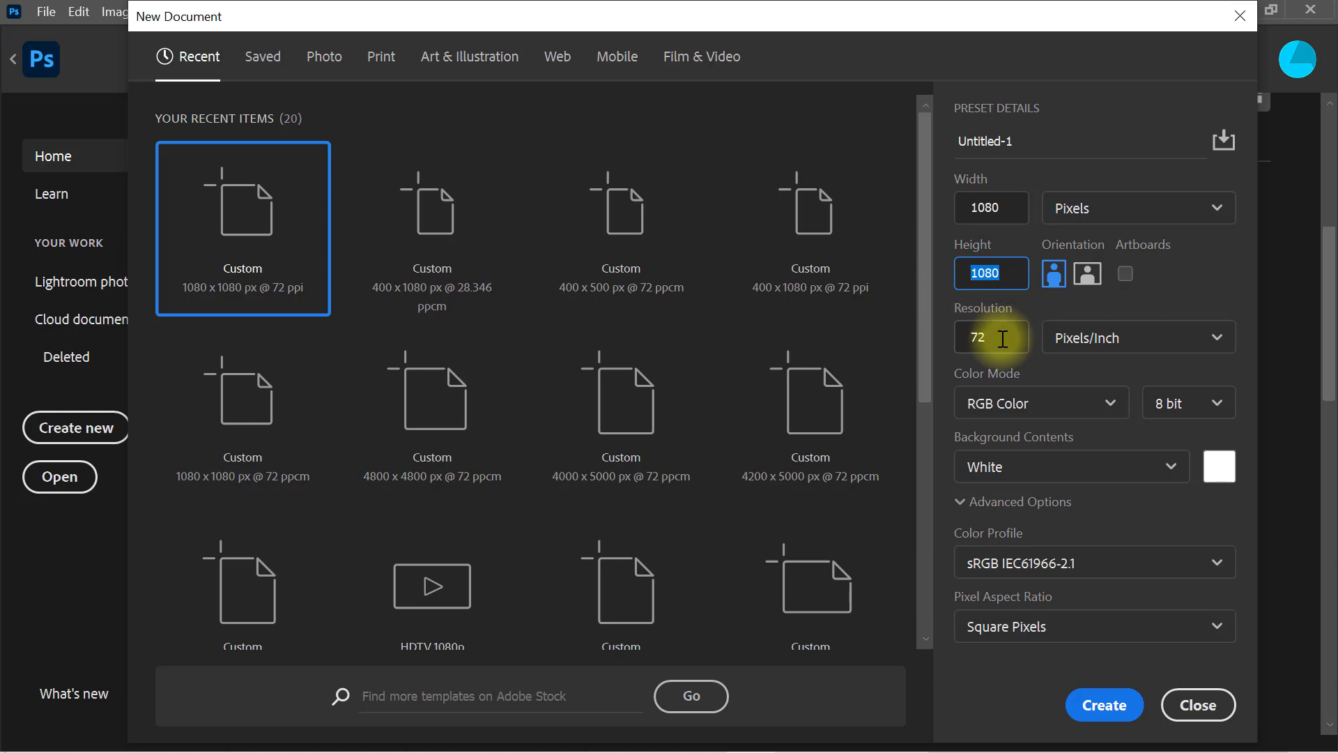
- Create a 1080 x 1080 px RGB document at 72 pixels/inch with a white background and show the rulers
{"action": "left_click", "coordinate": [1056, 341]}
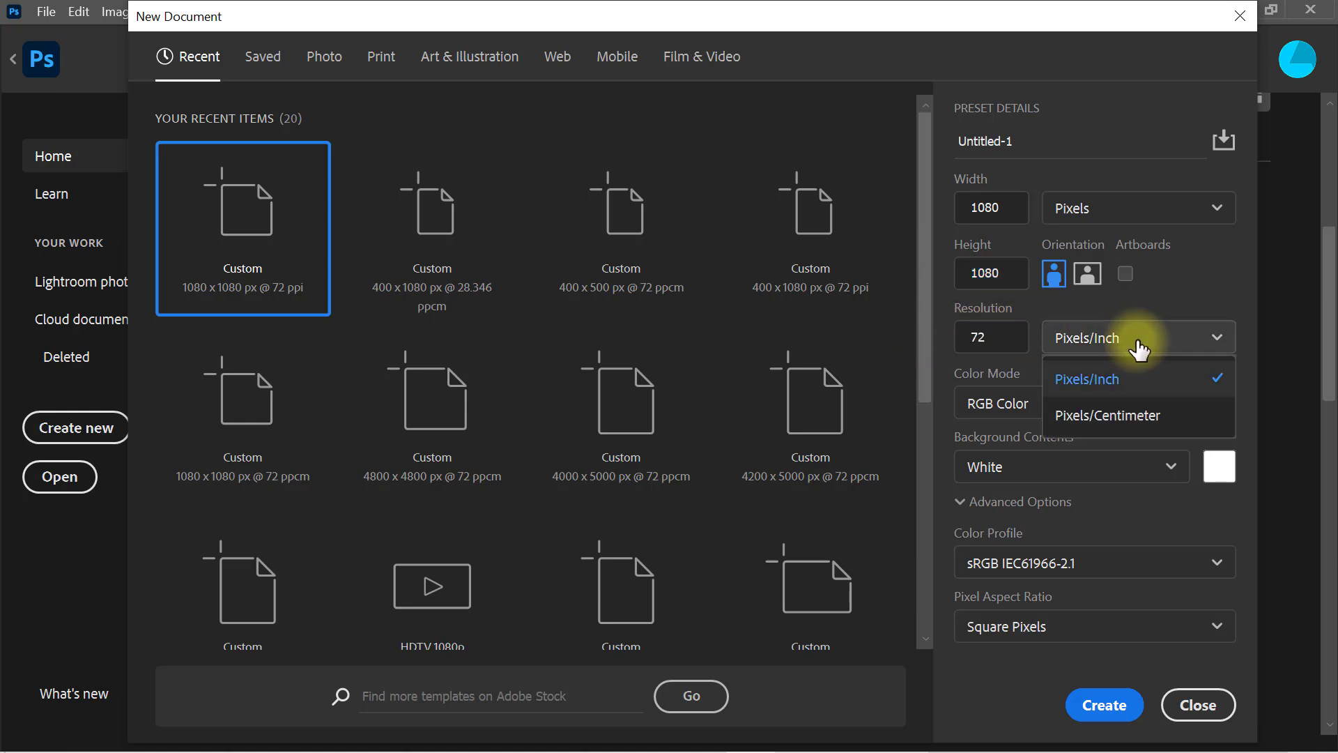
{"action": "left_click", "coordinate": [1148, 382]}
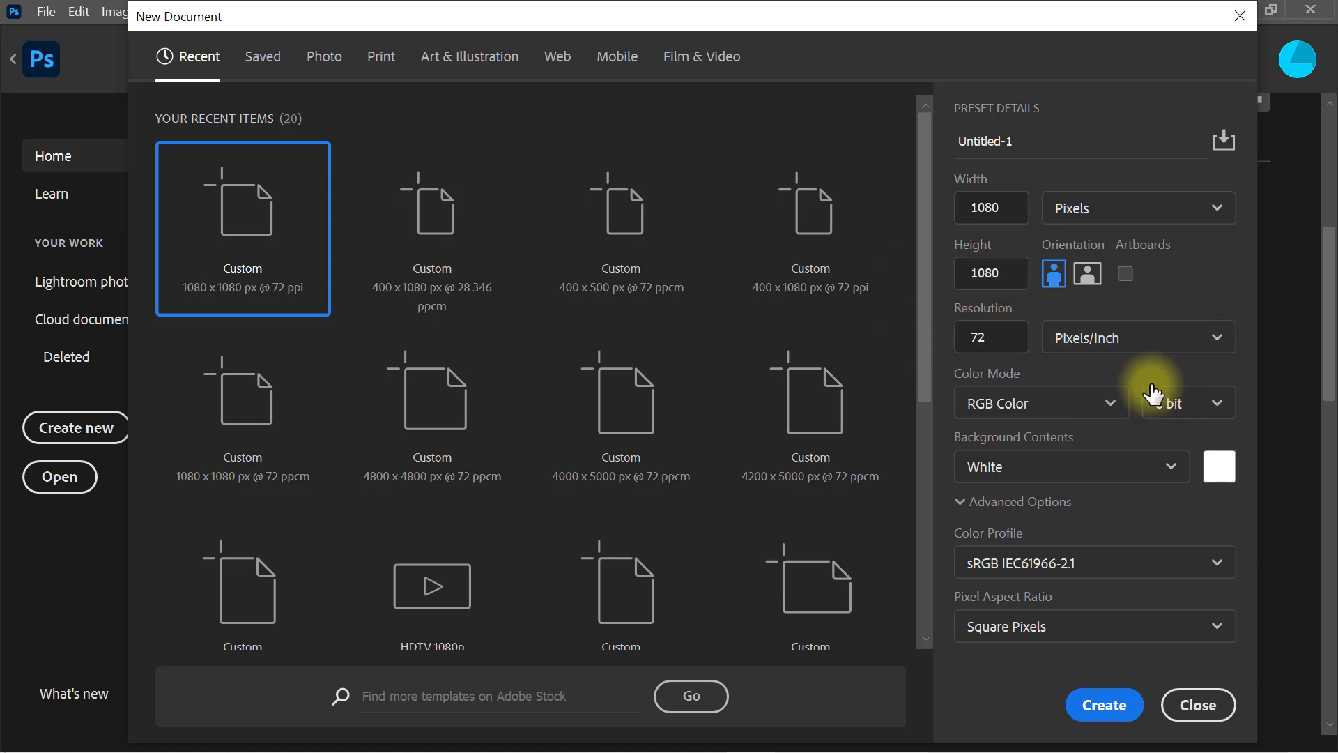
{"action": "left_click", "coordinate": [1105, 711]}
{"action": "key", "text": "ctrl+r"}
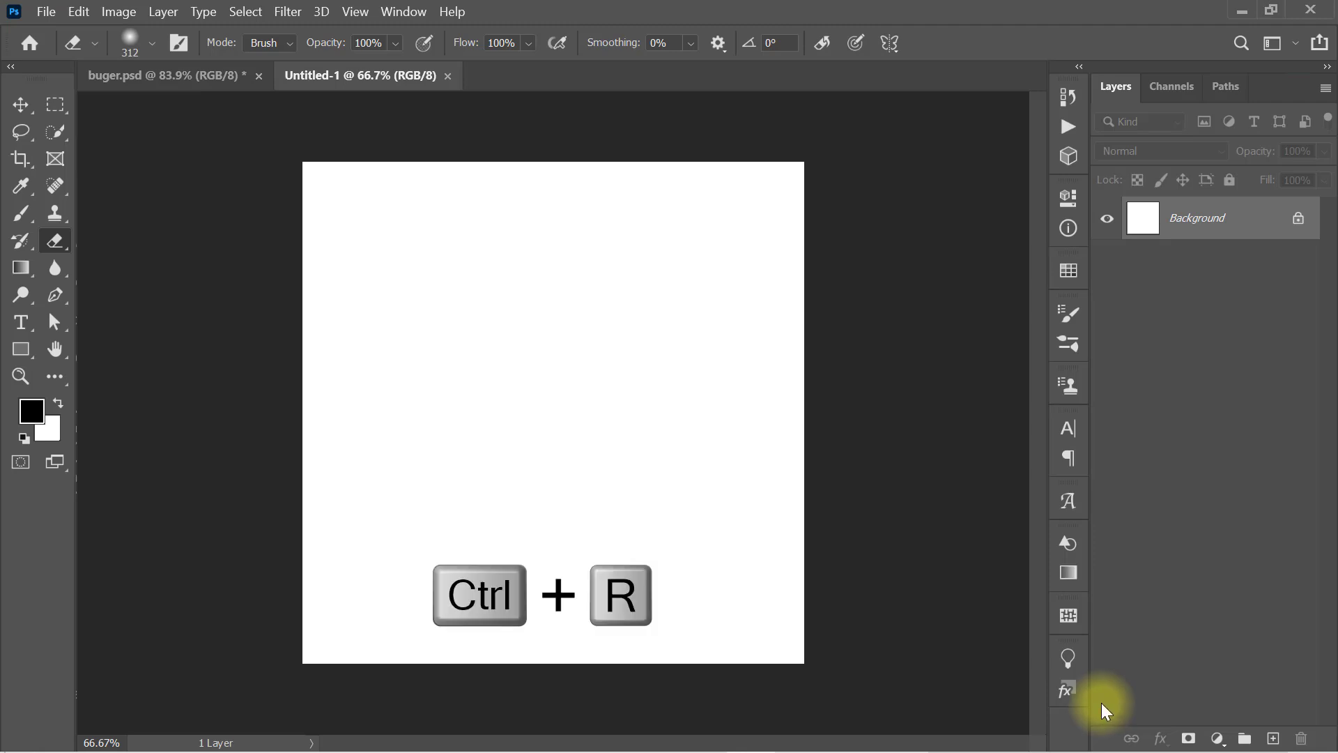
- Select a square of about 86 px in the canvas's top-left corner and place guides along its outer and inner sides
{"action": "left_click", "coordinate": [56, 105]}
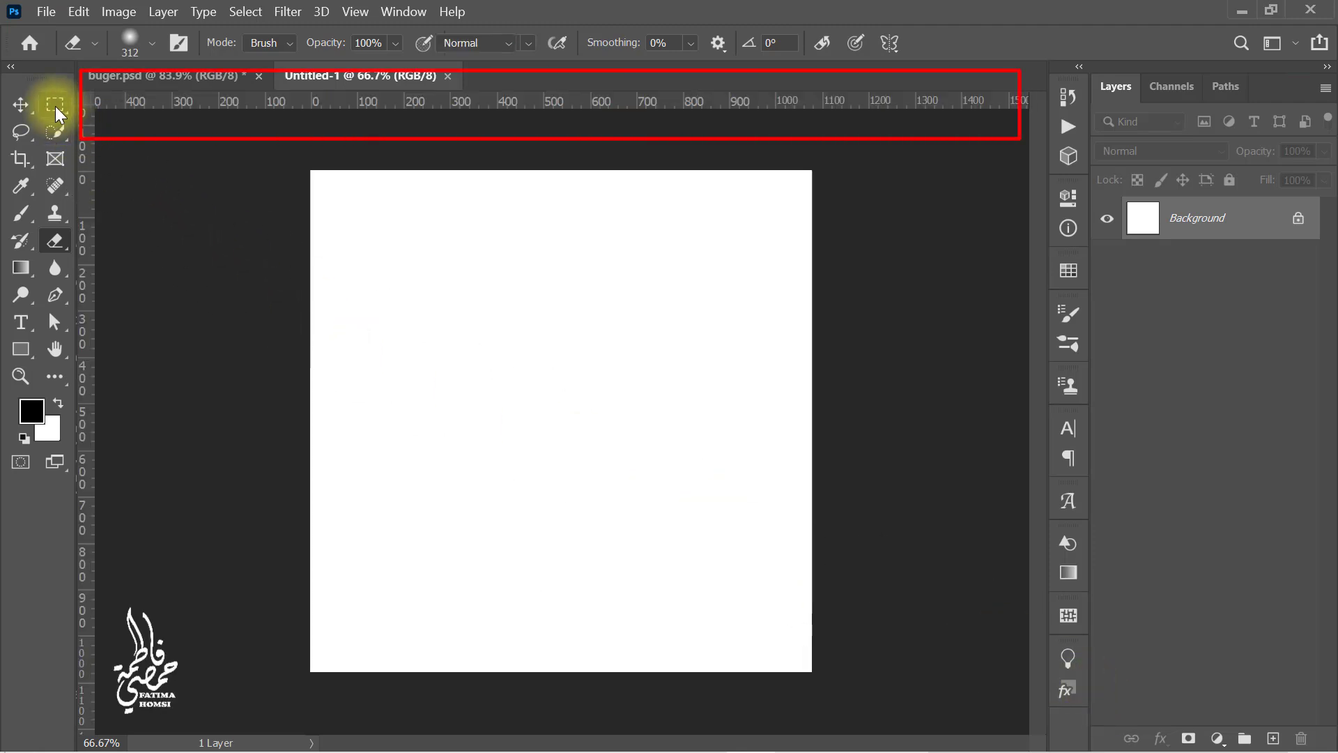
{"action": "left_click_drag", "start_coordinate": [314, 176], "coordinate": [352, 209]}
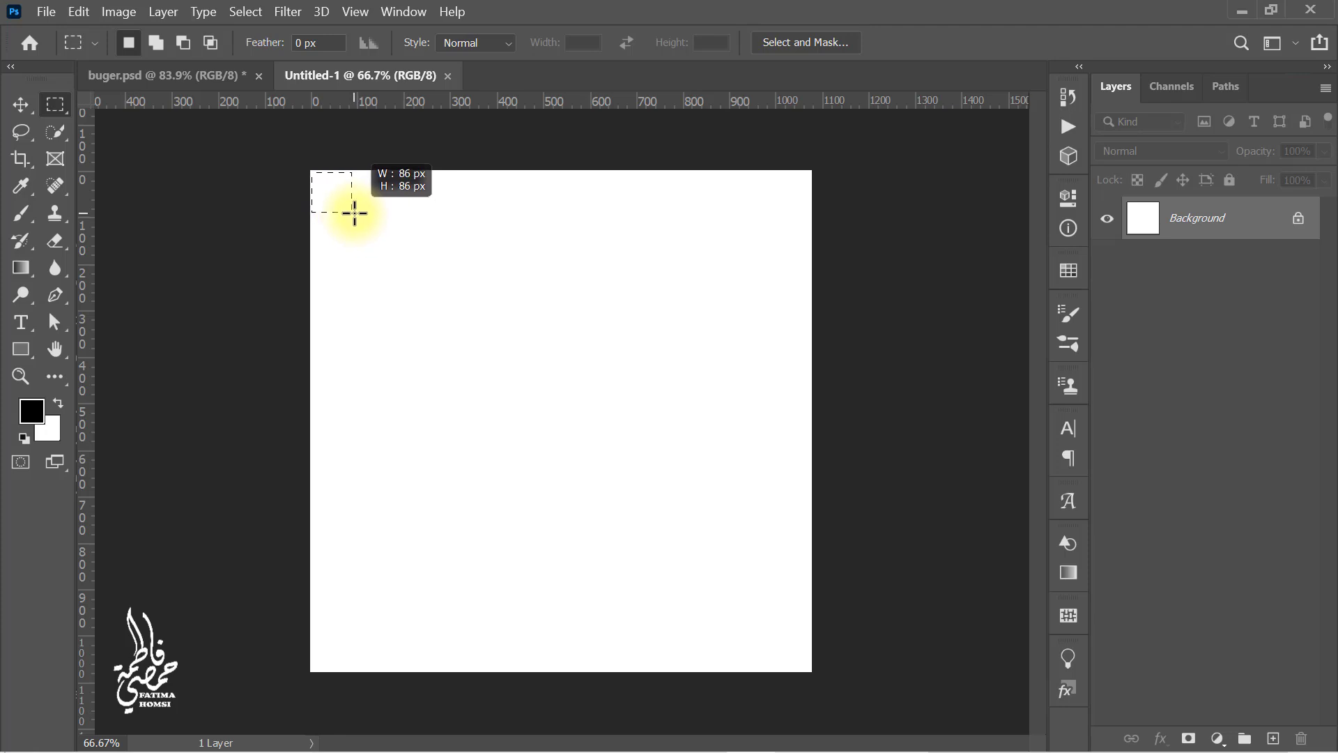
{"action": "left_click_drag", "start_coordinate": [89, 197], "coordinate": [352, 215]}
{"action": "left_click_drag", "start_coordinate": [84, 219], "coordinate": [311, 221]}
{"action": "left_click_drag", "start_coordinate": [524, 104], "coordinate": [529, 169]}
{"action": "left_click_drag", "start_coordinate": [529, 99], "coordinate": [535, 209]}
- Move the square selection to the canvas's bottom corners, place matching guides for the bottom and right edges and margins, and deselect
{"action": "left_click_drag", "start_coordinate": [340, 187], "coordinate": [357, 648]}
{"action": "left_click_drag", "start_coordinate": [592, 101], "coordinate": [501, 671]}
{"action": "left_click_drag", "start_coordinate": [327, 662], "coordinate": [792, 651]}
{"action": "left_click_drag", "start_coordinate": [87, 592], "coordinate": [819, 609]}
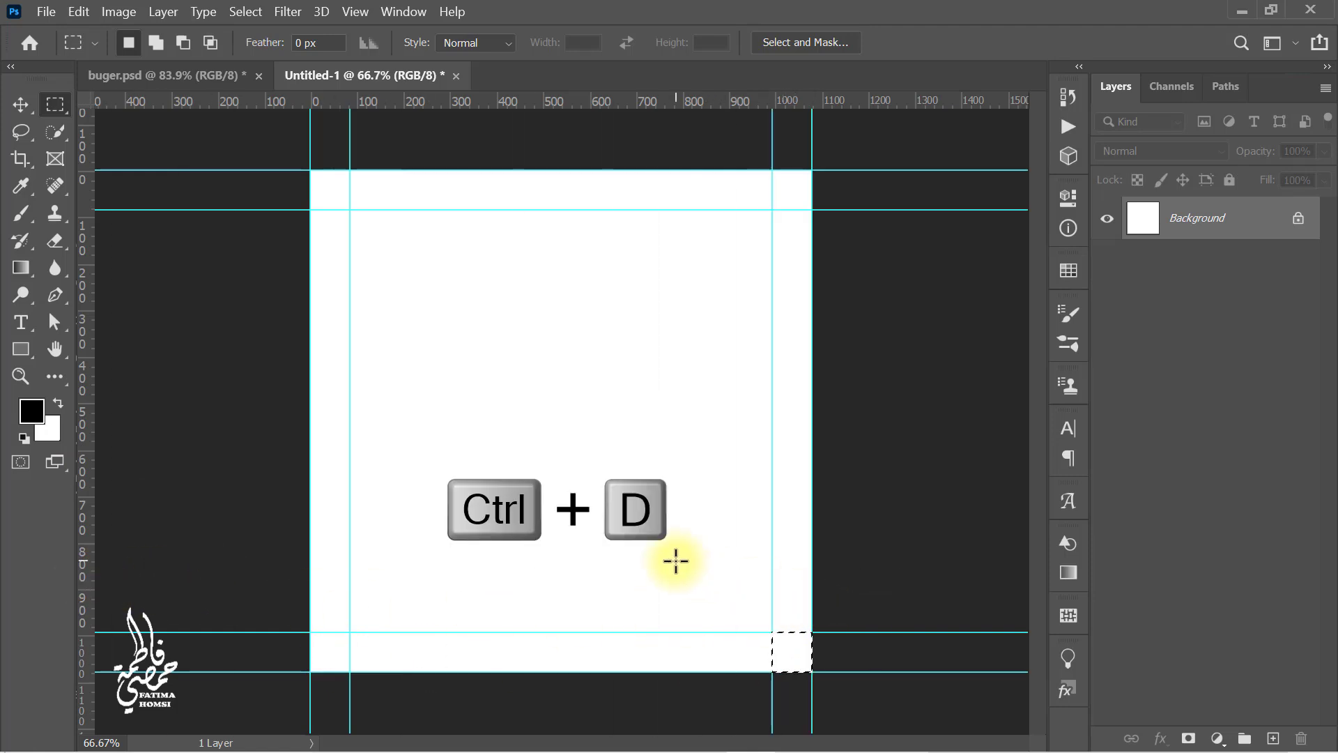
{"action": "key", "text": "ctrl+d"}
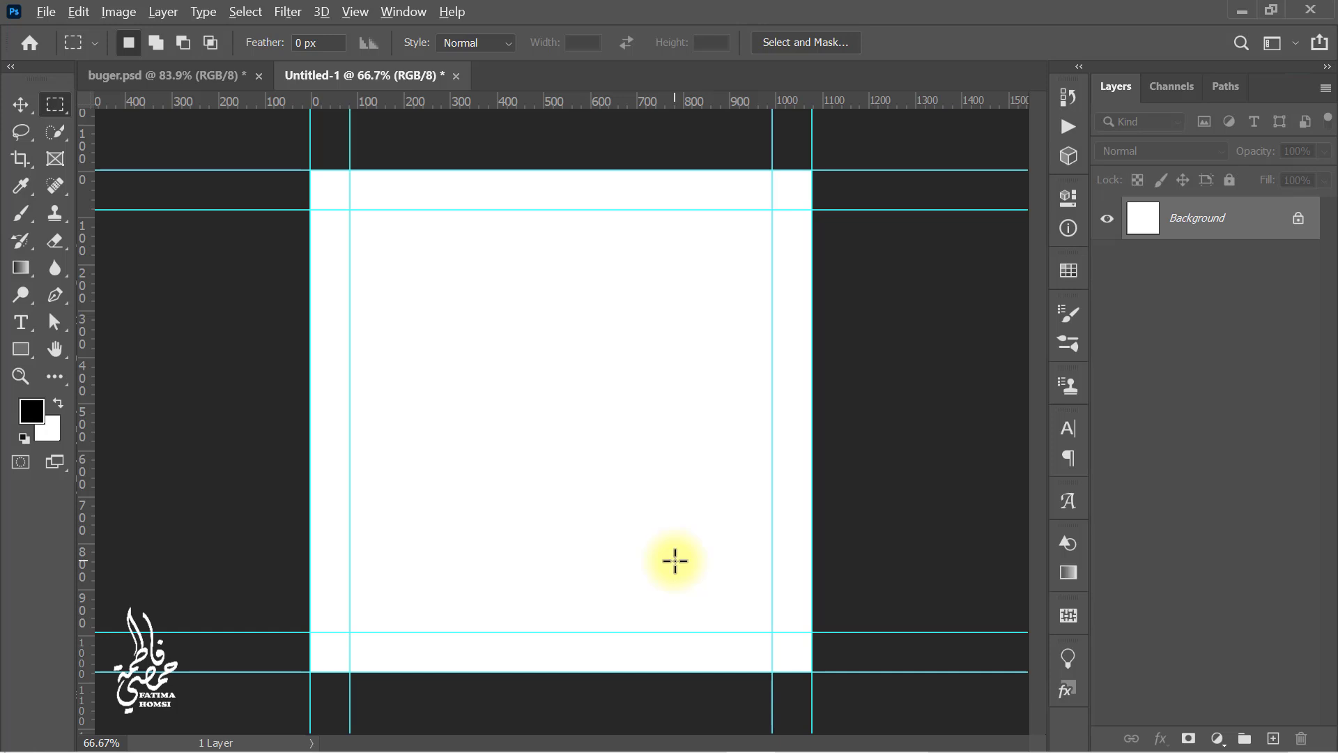
- Draw a 1080 x 1080 px rectangle shape covering the whole canvas
{"action": "scroll", "coordinate": [675, 561], "scroll_direction": "up", "scroll_amount": 1}
{"action": "scroll", "coordinate": [541, 520], "scroll_direction": "up", "scroll_amount": 1}
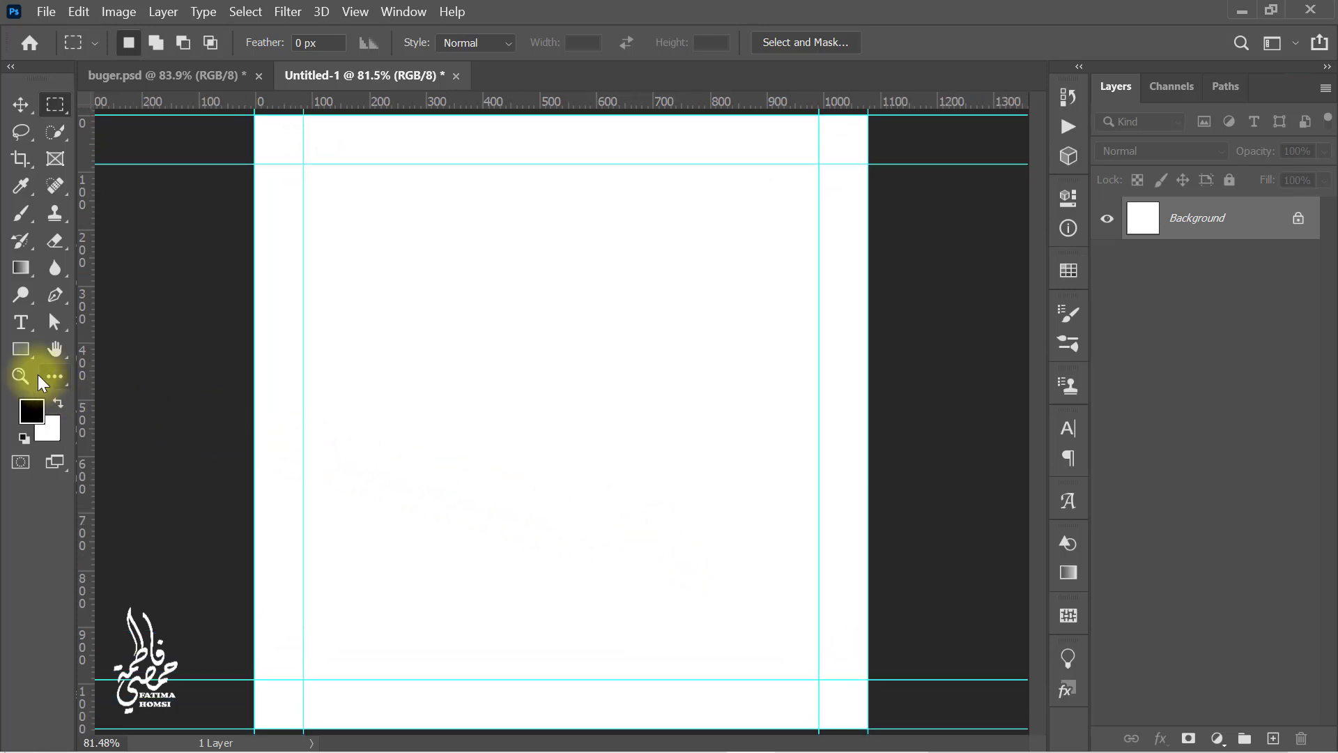
{"action": "left_click", "coordinate": [21, 350]}
{"action": "left_click_drag", "start_coordinate": [254, 114], "coordinate": [877, 729]}
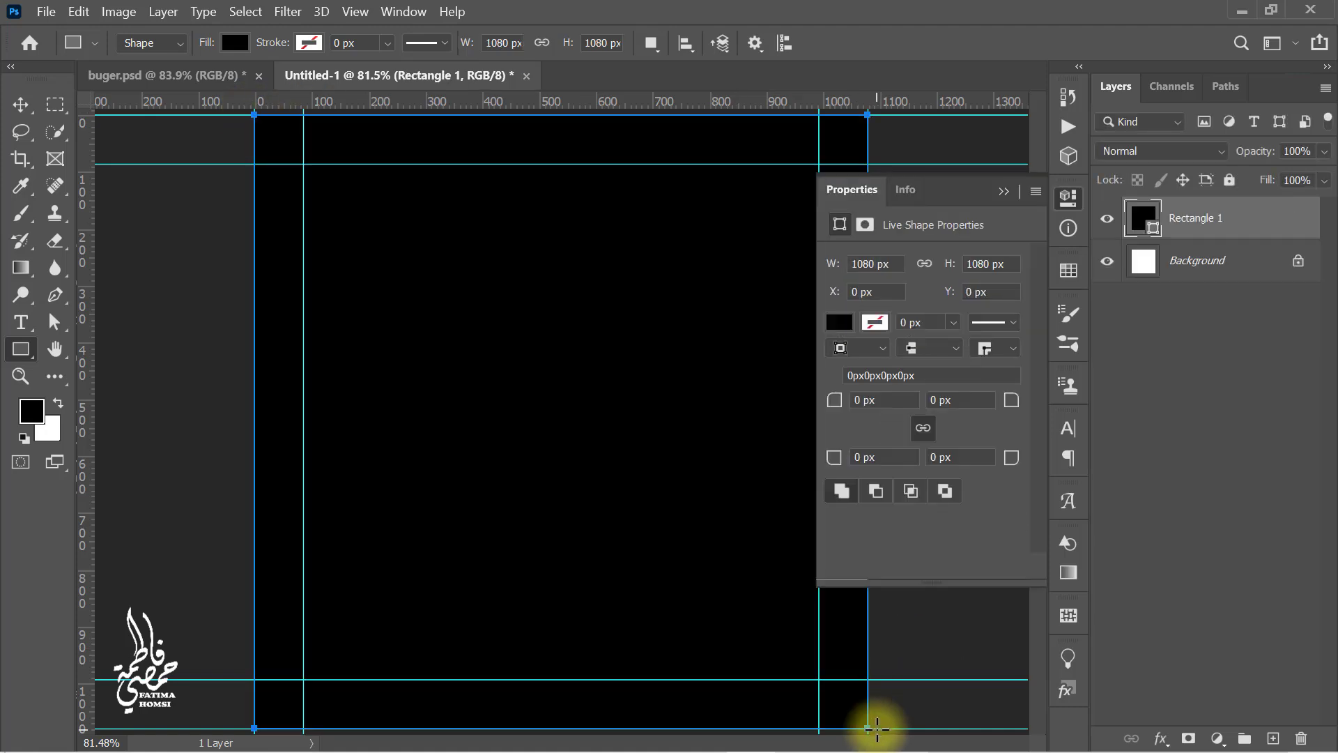
{"action": "left_click", "coordinate": [1003, 191]}
- Give the rectangle a gradient fill and set the gradient's black stop to color 130008
{"action": "left_click", "coordinate": [233, 42]}
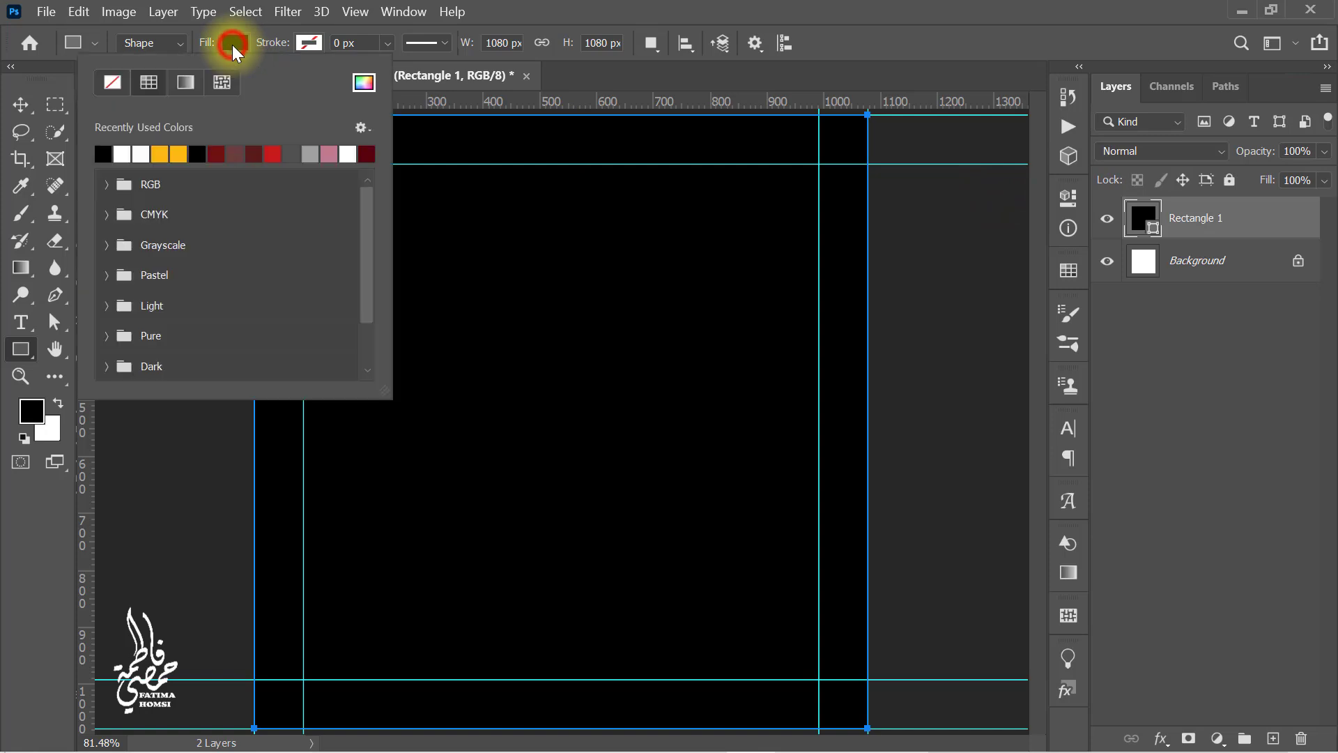
{"action": "left_click", "coordinate": [184, 82]}
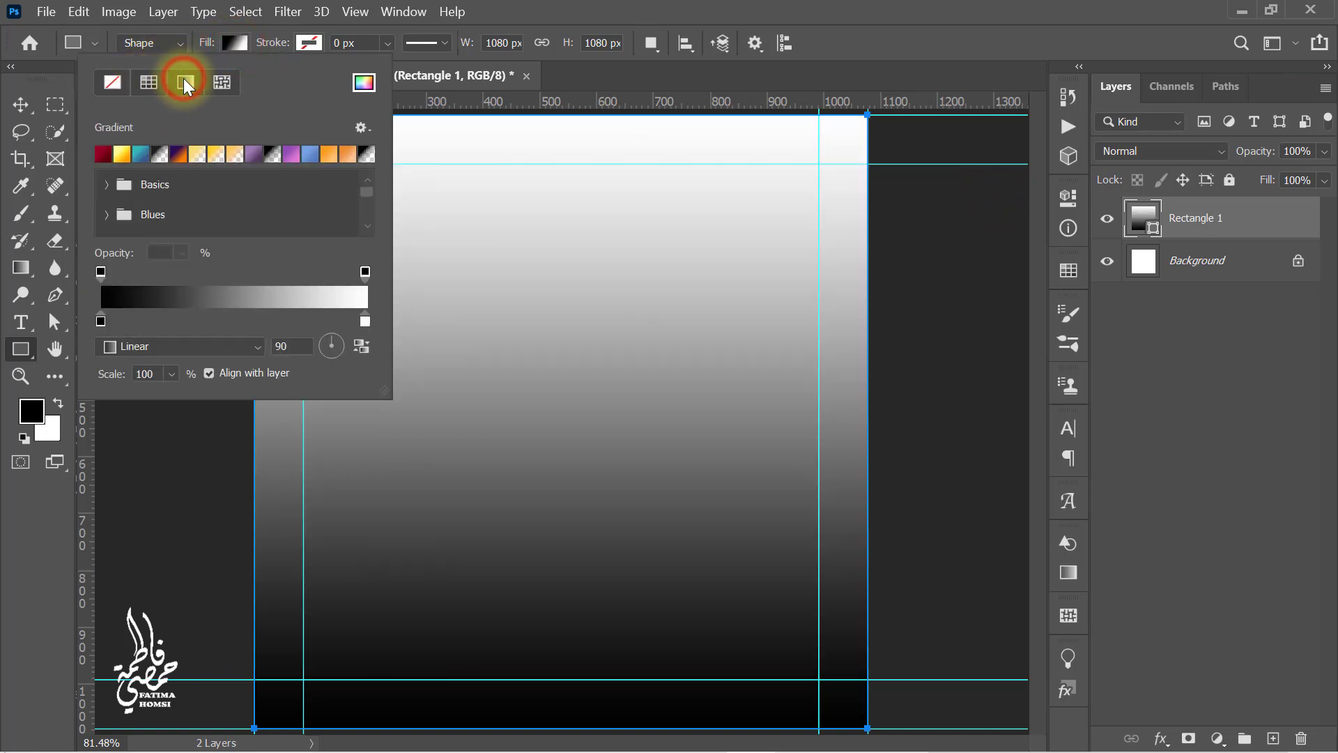
{"action": "left_click", "coordinate": [219, 299]}
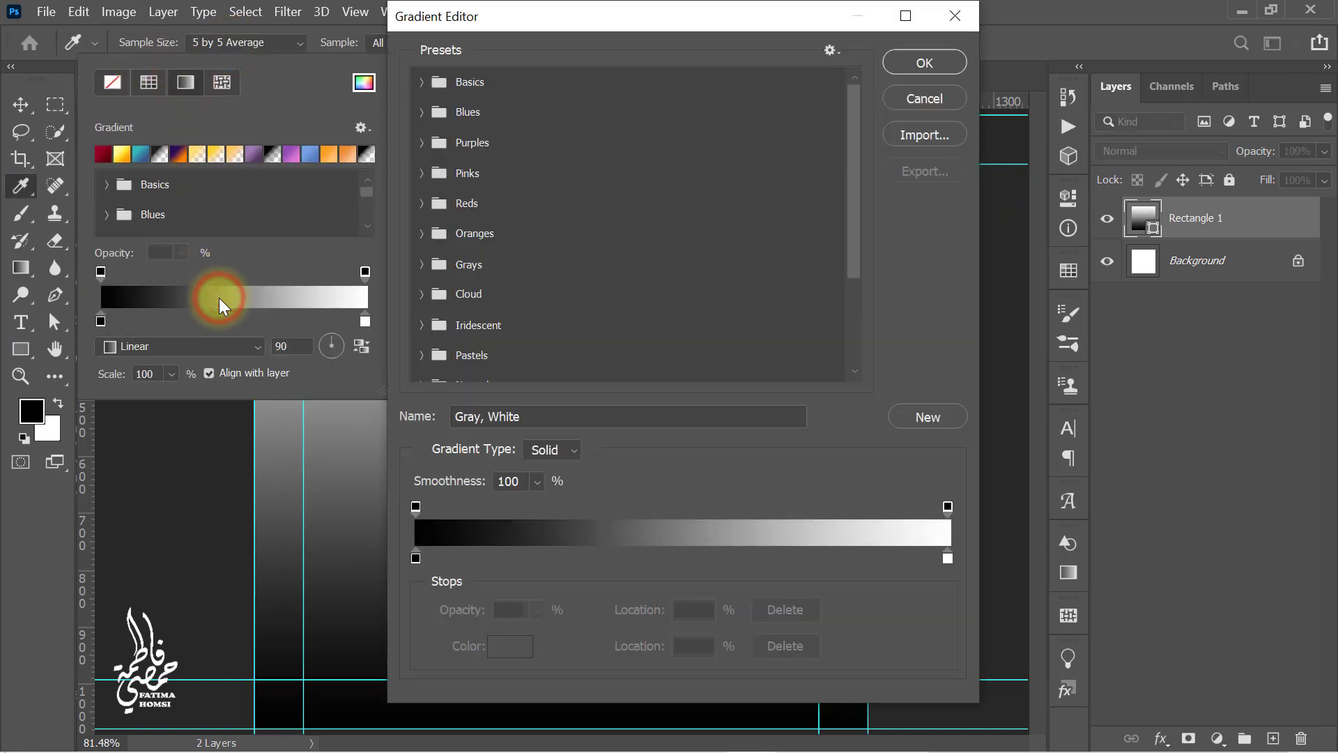
{"action": "double_click", "coordinate": [417, 558]}
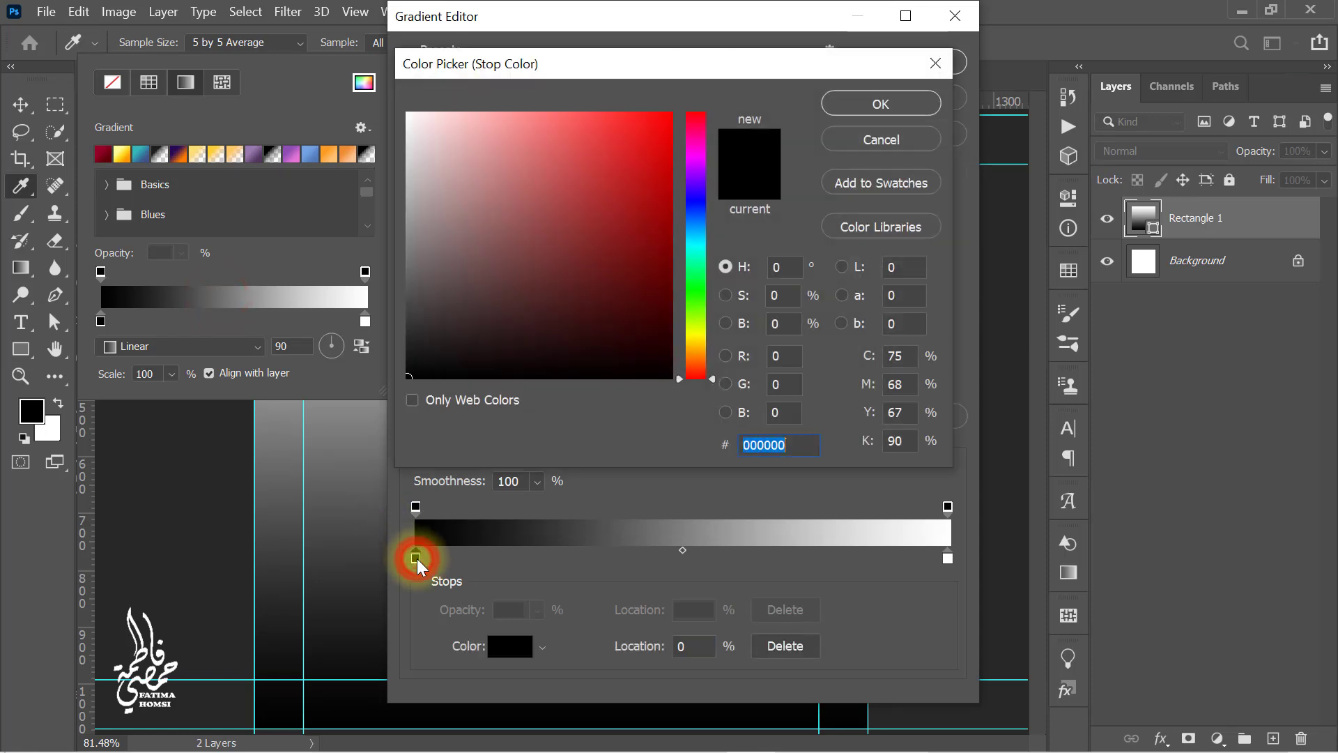
{"action": "left_click_drag", "start_coordinate": [800, 445], "coordinate": [713, 442]}
{"action": "type", "text": "130008"}
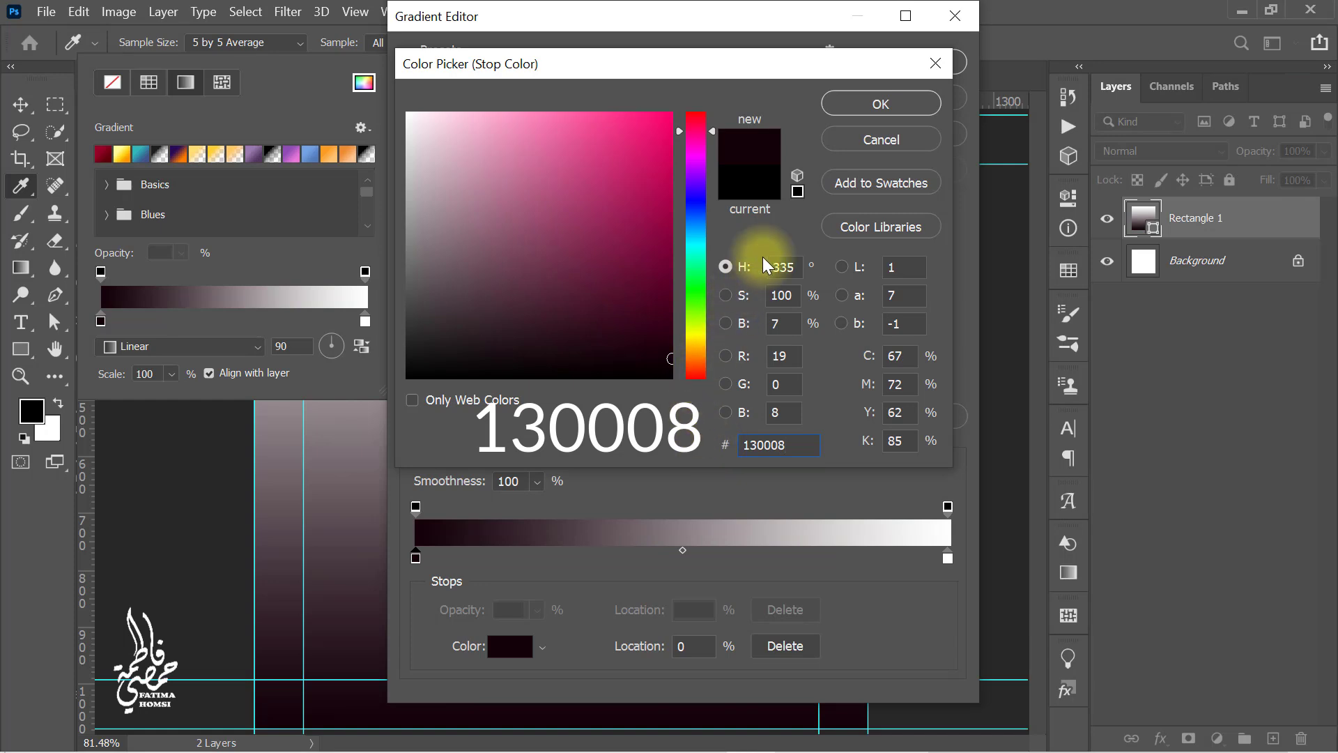
{"action": "left_click", "coordinate": [854, 104]}
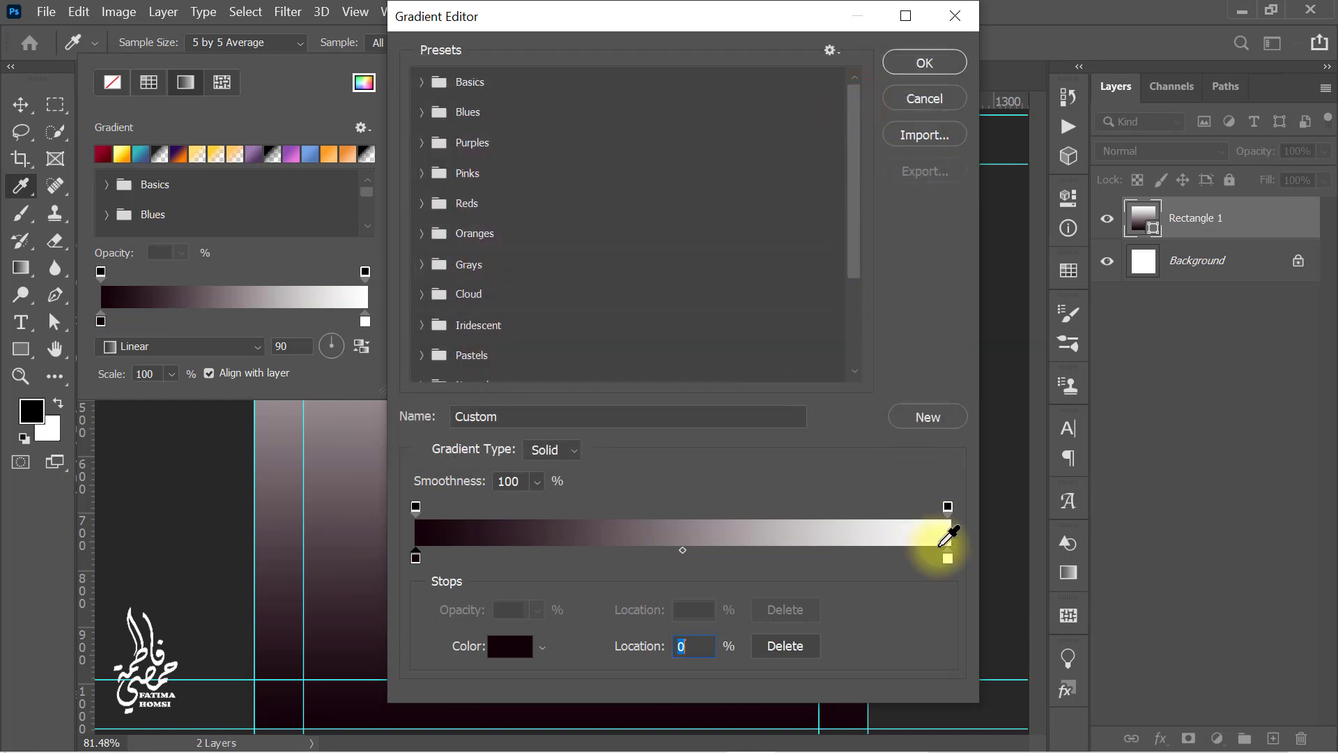
- Set the gradient's white end stop to color ed1c24 and apply the gradient to the rectangle
{"action": "double_click", "coordinate": [946, 559]}
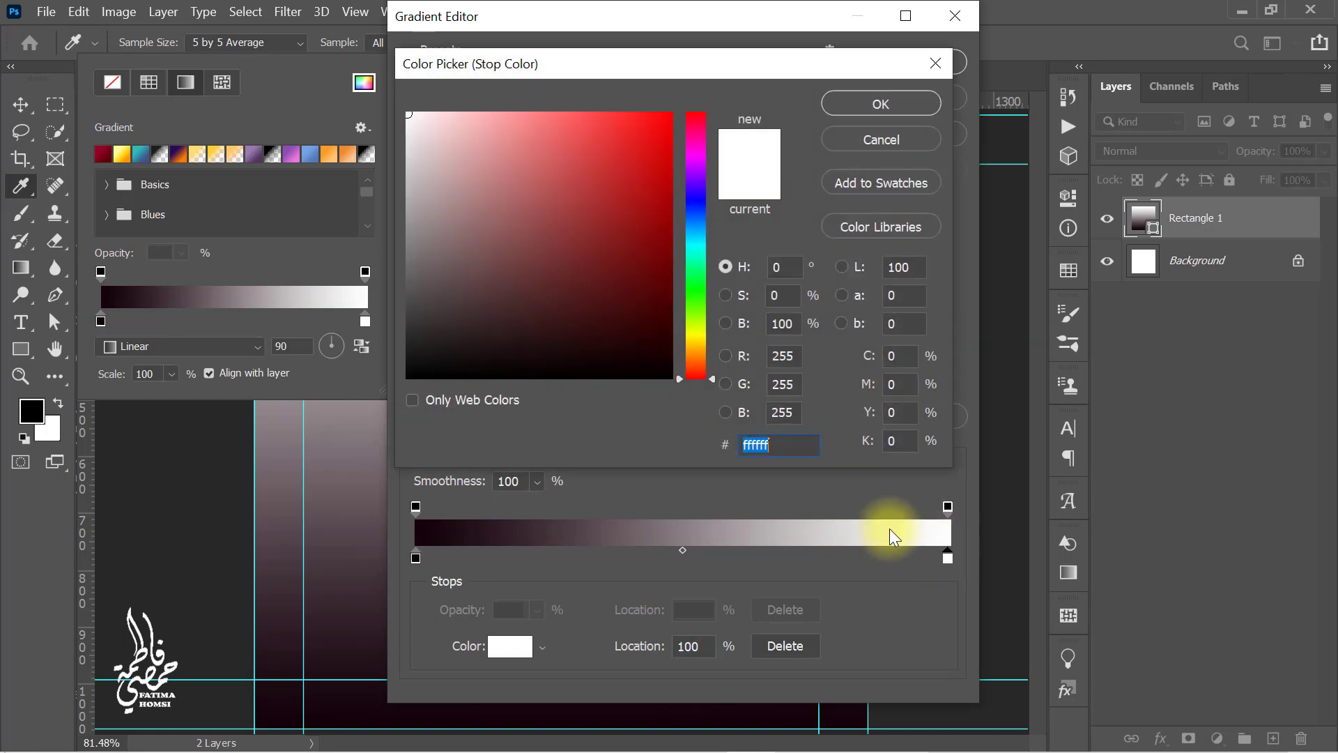
{"action": "left_click_drag", "start_coordinate": [782, 443], "coordinate": [690, 443]}
{"action": "type", "text": "ed1c24"}
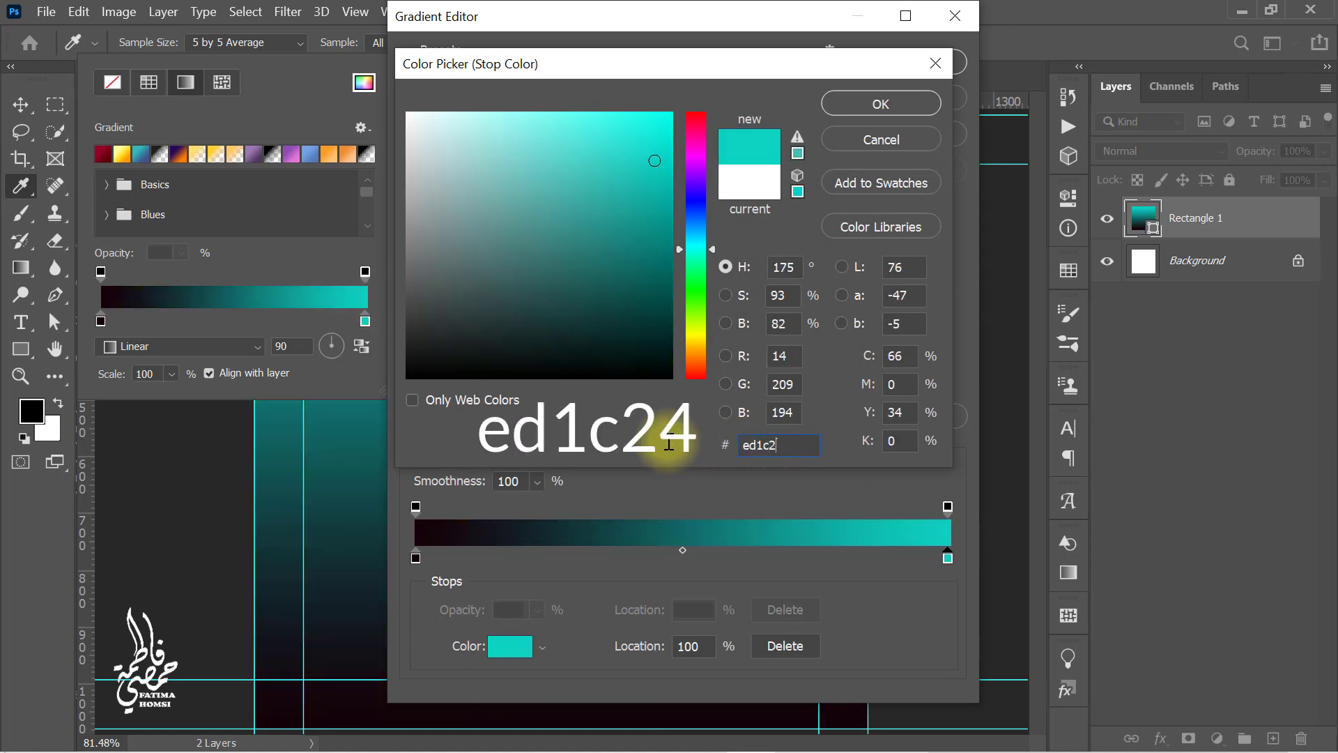
{"action": "left_click", "coordinate": [847, 104]}
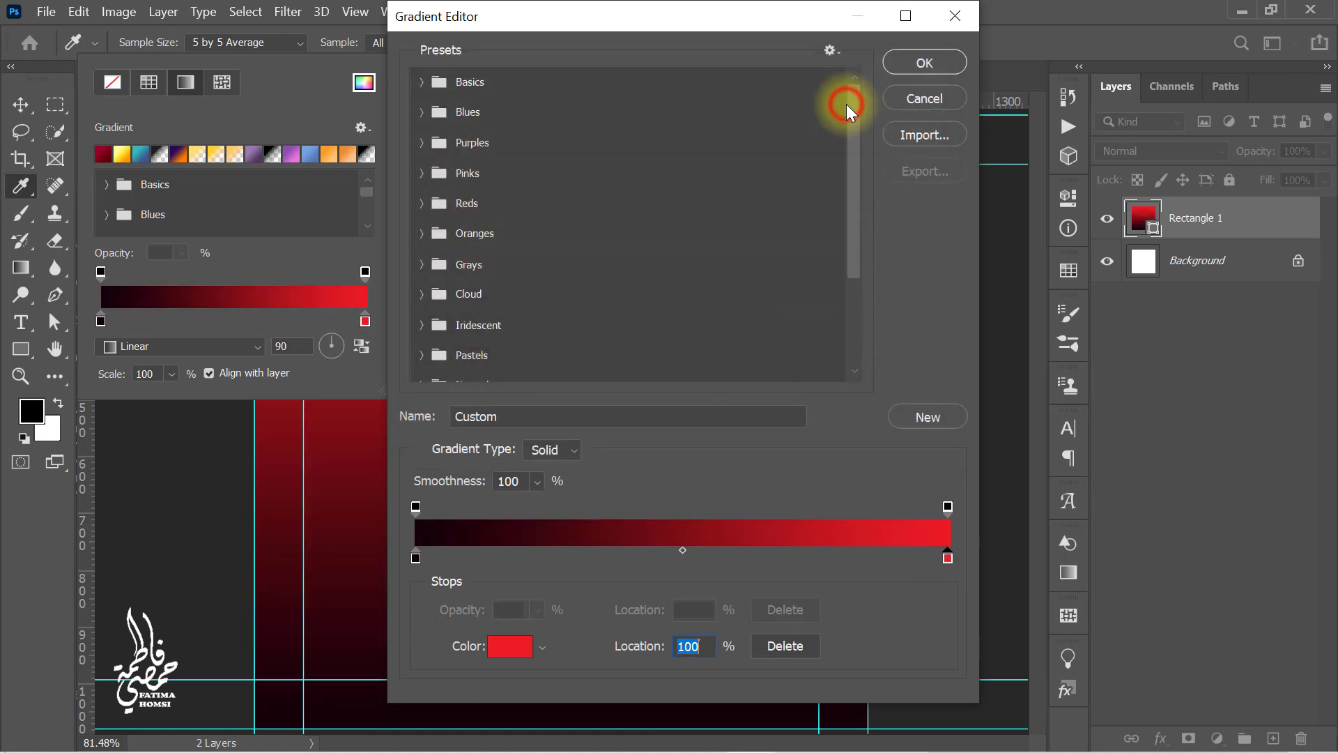
{"action": "left_click", "coordinate": [900, 61]}
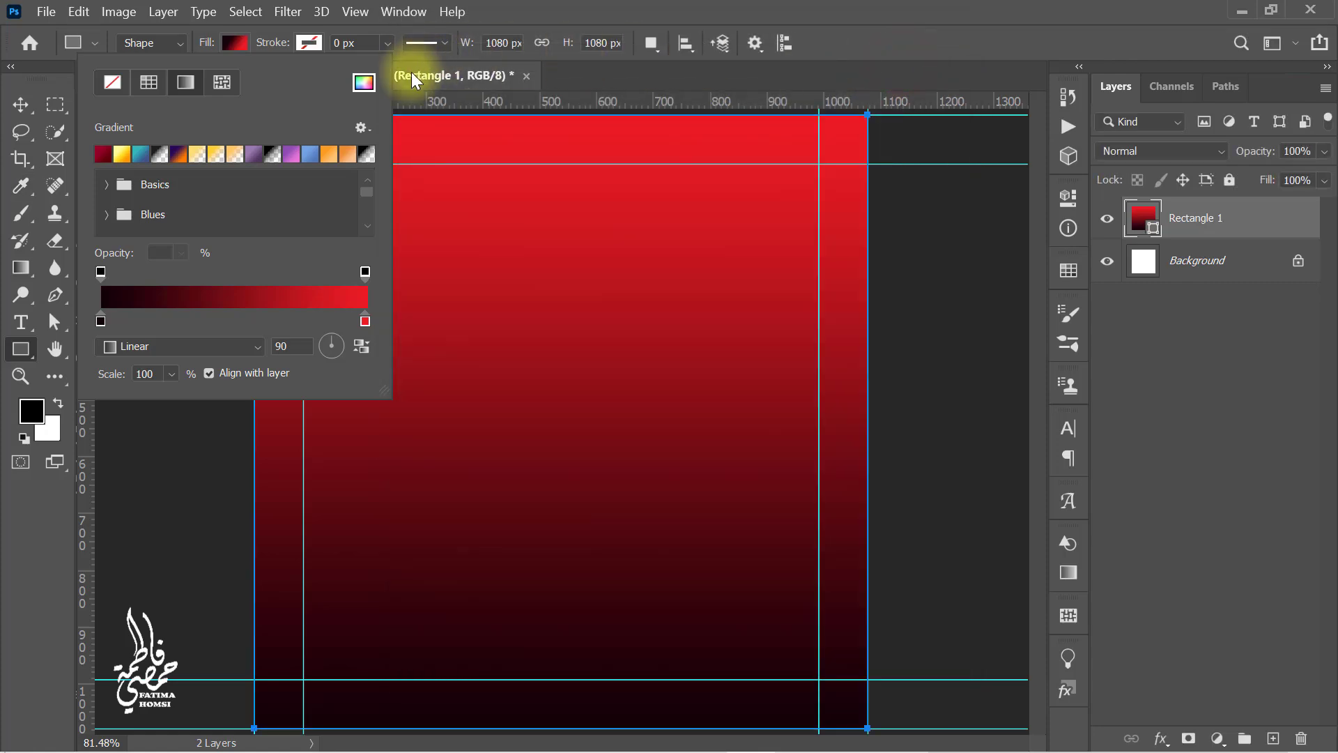
- Reverse the rectangle's gradient fill and change its style to Radial
{"action": "double_click", "coordinate": [1144, 221]}
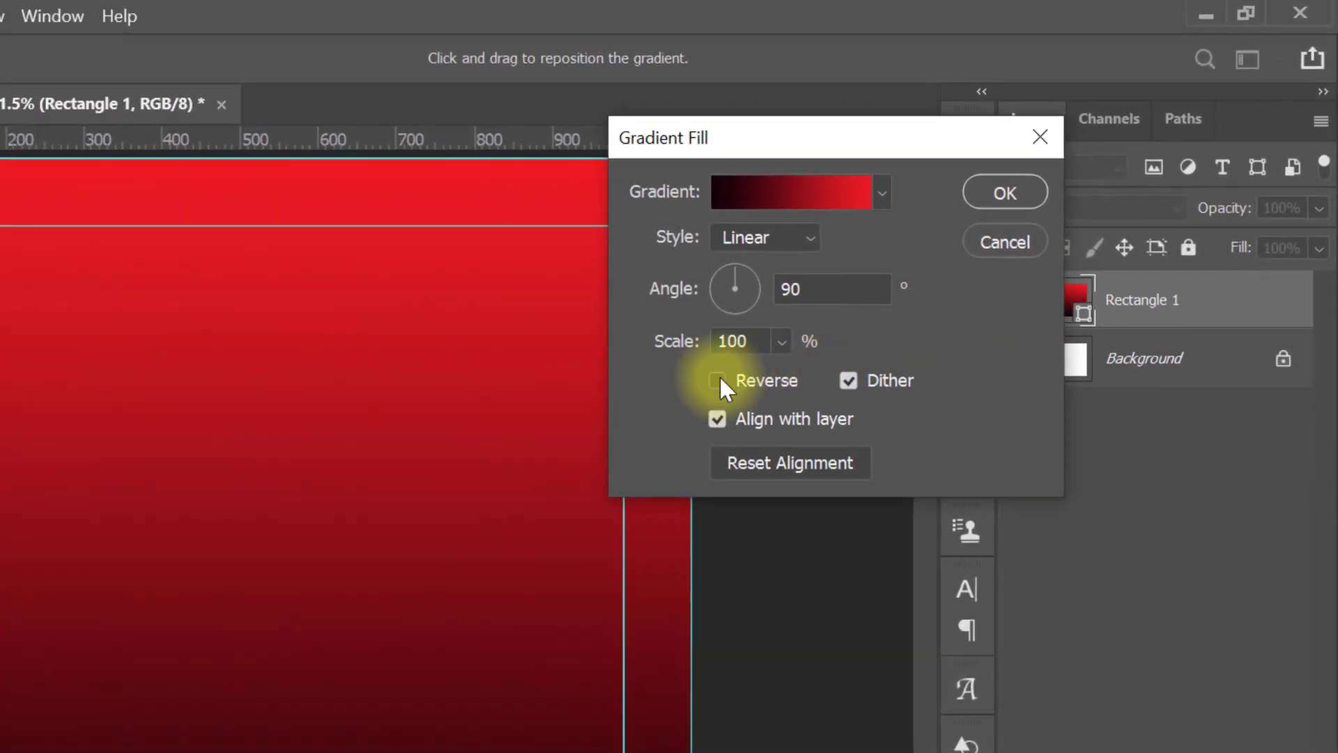
{"action": "left_click", "coordinate": [718, 381]}
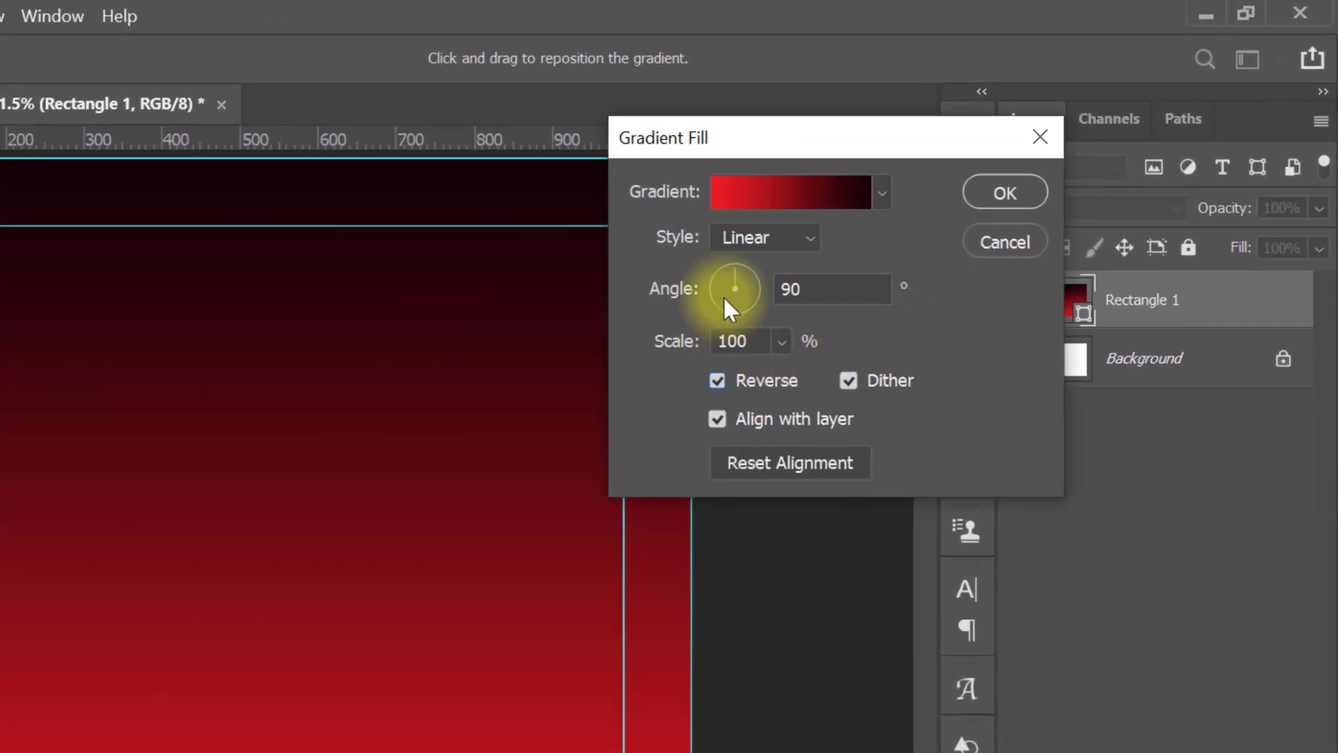
{"action": "left_click", "coordinate": [744, 238]}
{"action": "left_click", "coordinate": [771, 280]}
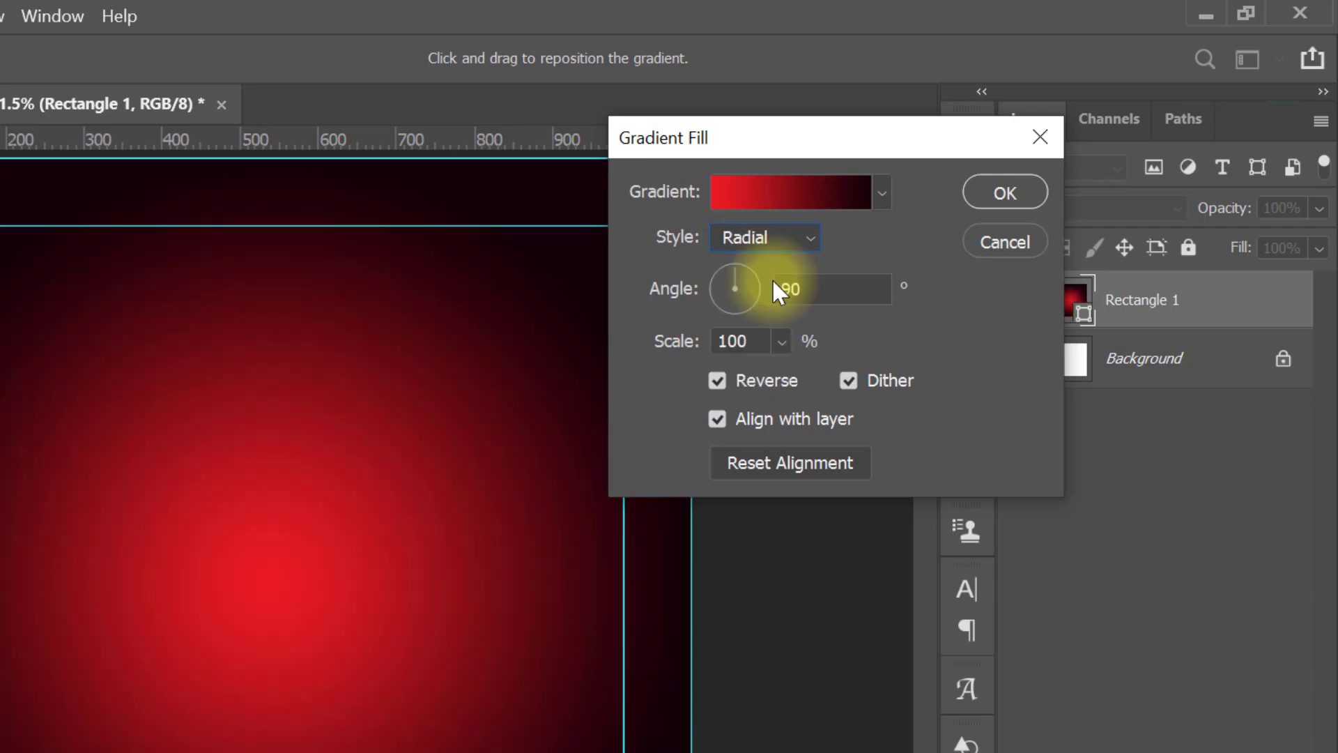
{"action": "left_click", "coordinate": [978, 197]}
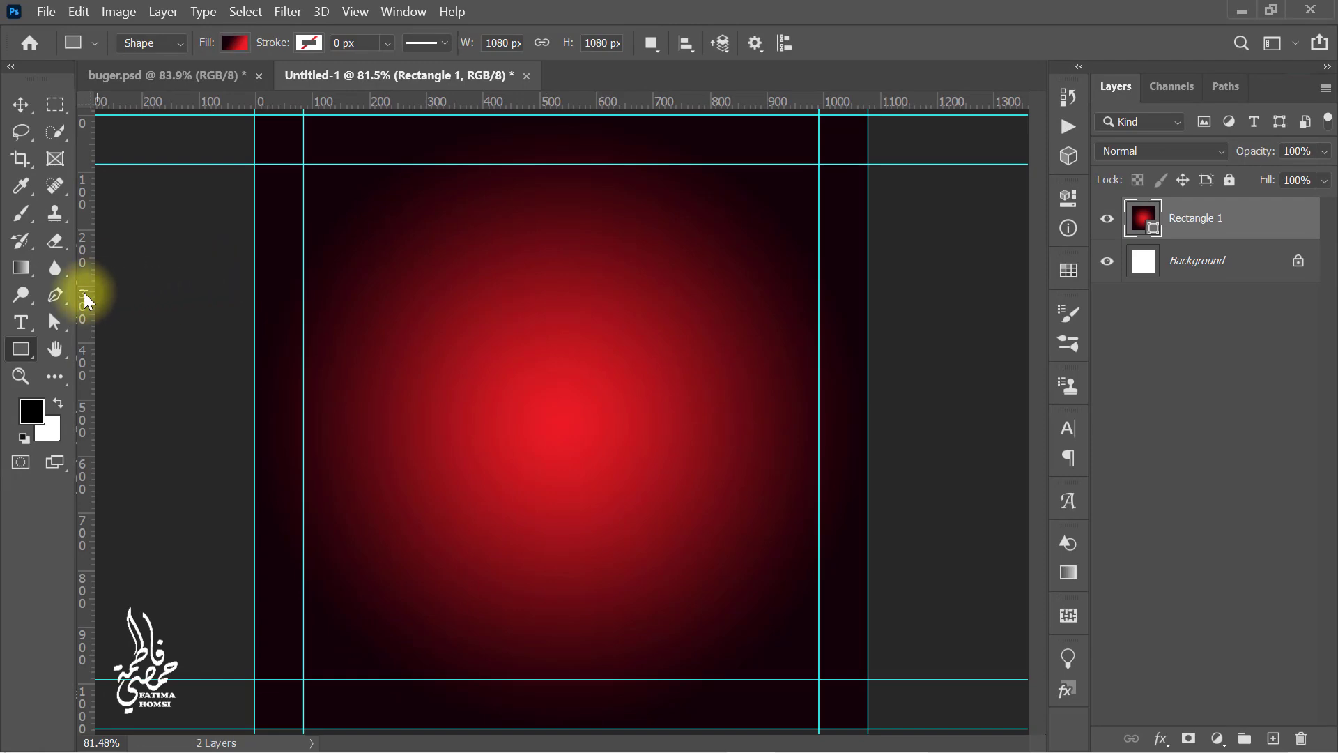
- Draw a closed wavy-topped shape about 1512 x 333 px across the canvas with the Pen tool in Shape mode
{"action": "left_click", "coordinate": [57, 292]}
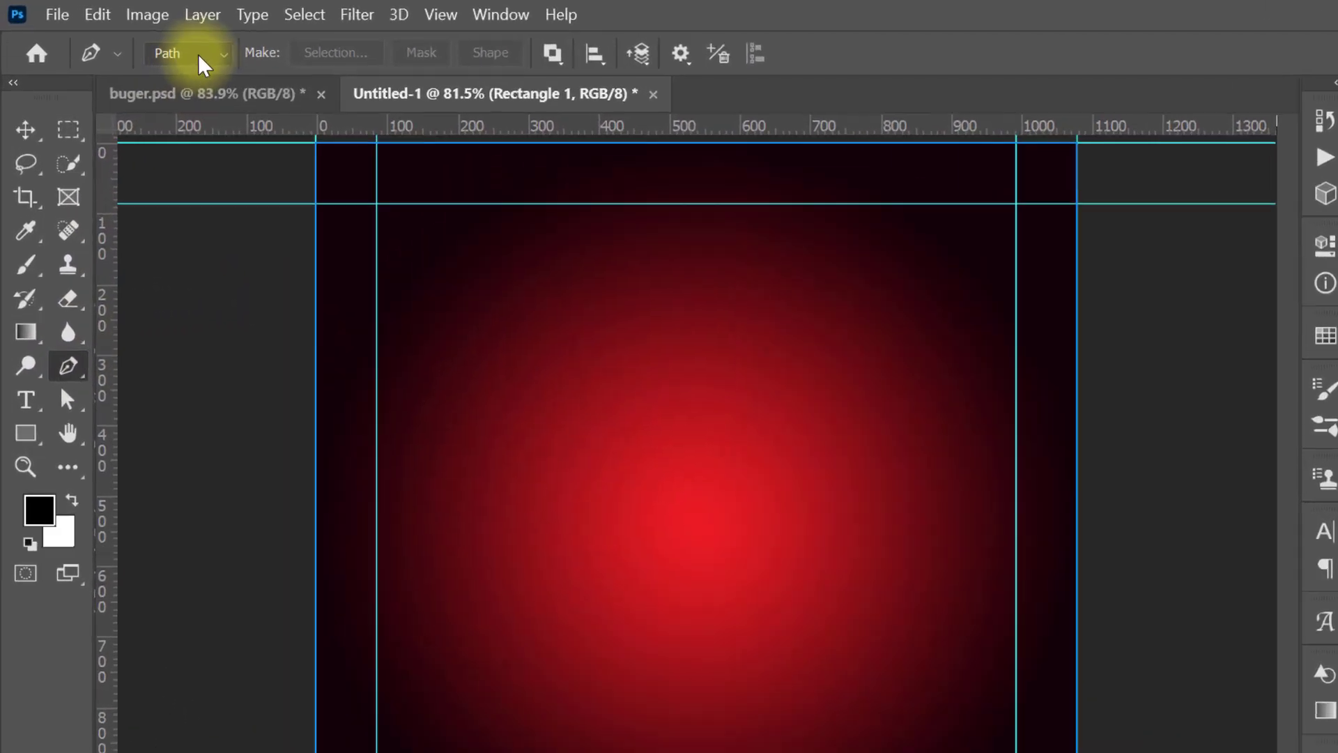
{"action": "left_click", "coordinate": [158, 44]}
{"action": "left_click", "coordinate": [291, 106]}
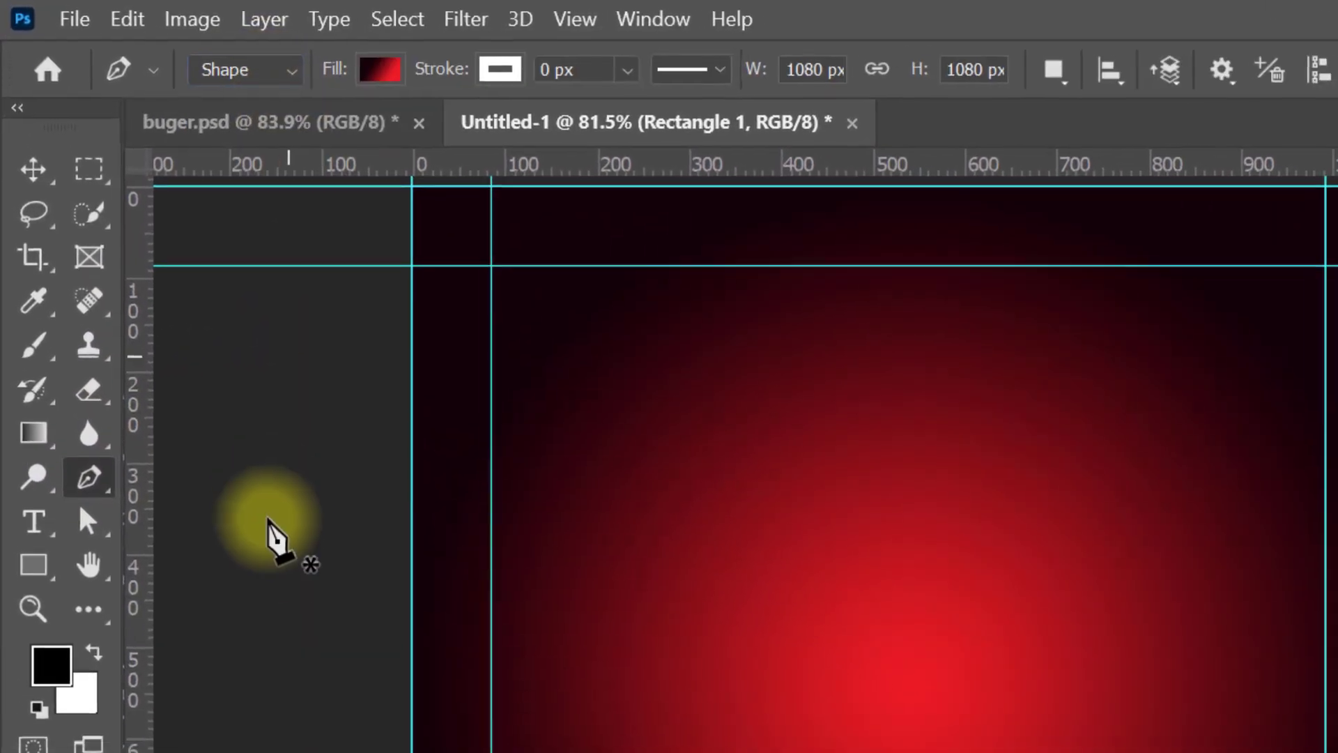
{"action": "left_click", "coordinate": [226, 686]}
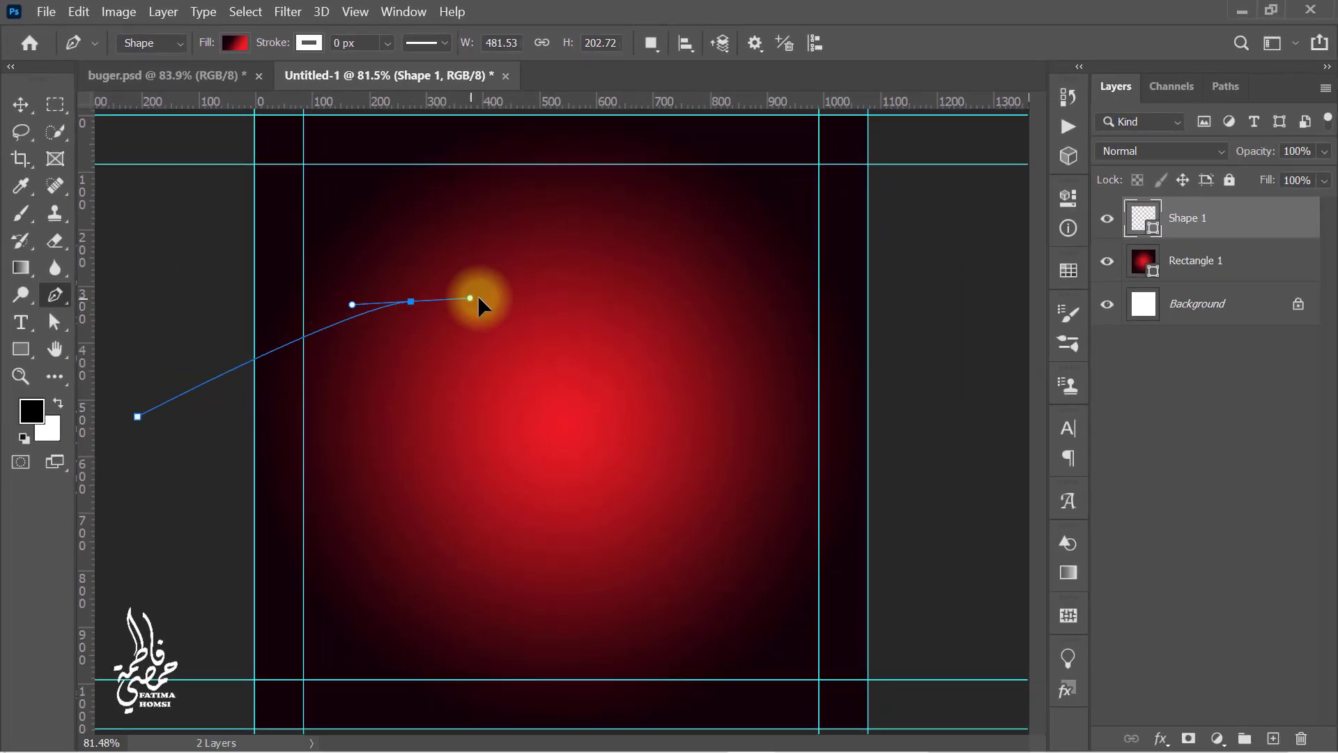
{"action": "left_click", "coordinate": [659, 389]}
{"action": "left_click_drag", "start_coordinate": [754, 392], "coordinate": [765, 392]}
{"action": "left_click_drag", "start_coordinate": [903, 282], "coordinate": [1014, 281]}
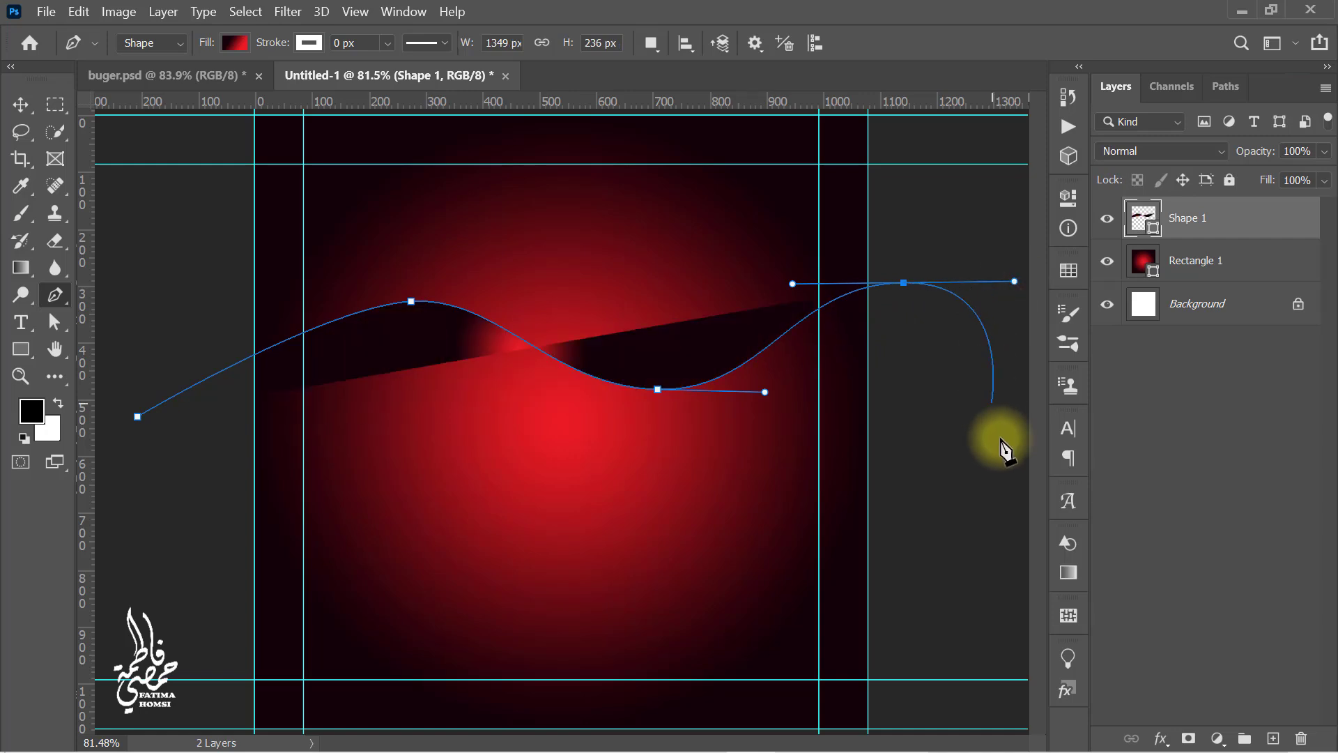
{"action": "left_click", "coordinate": [994, 472]}
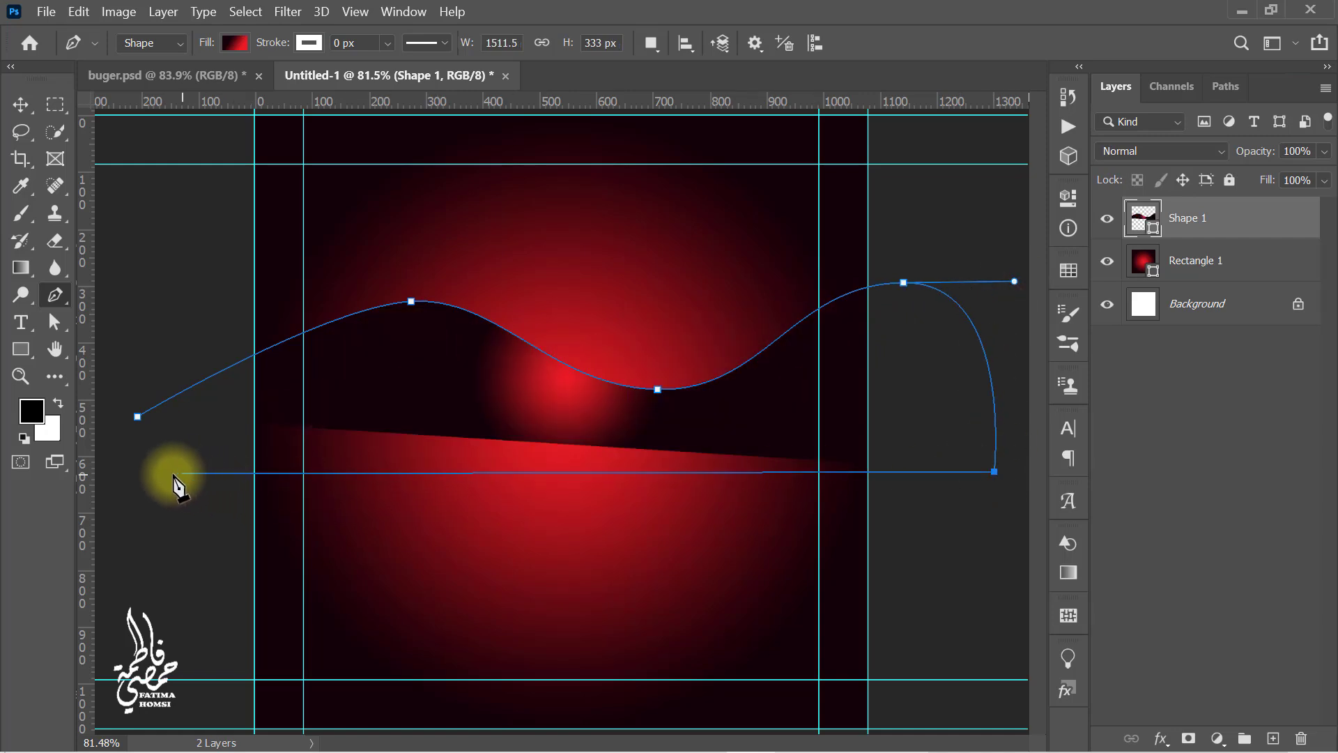
{"action": "left_click", "coordinate": [137, 471]}
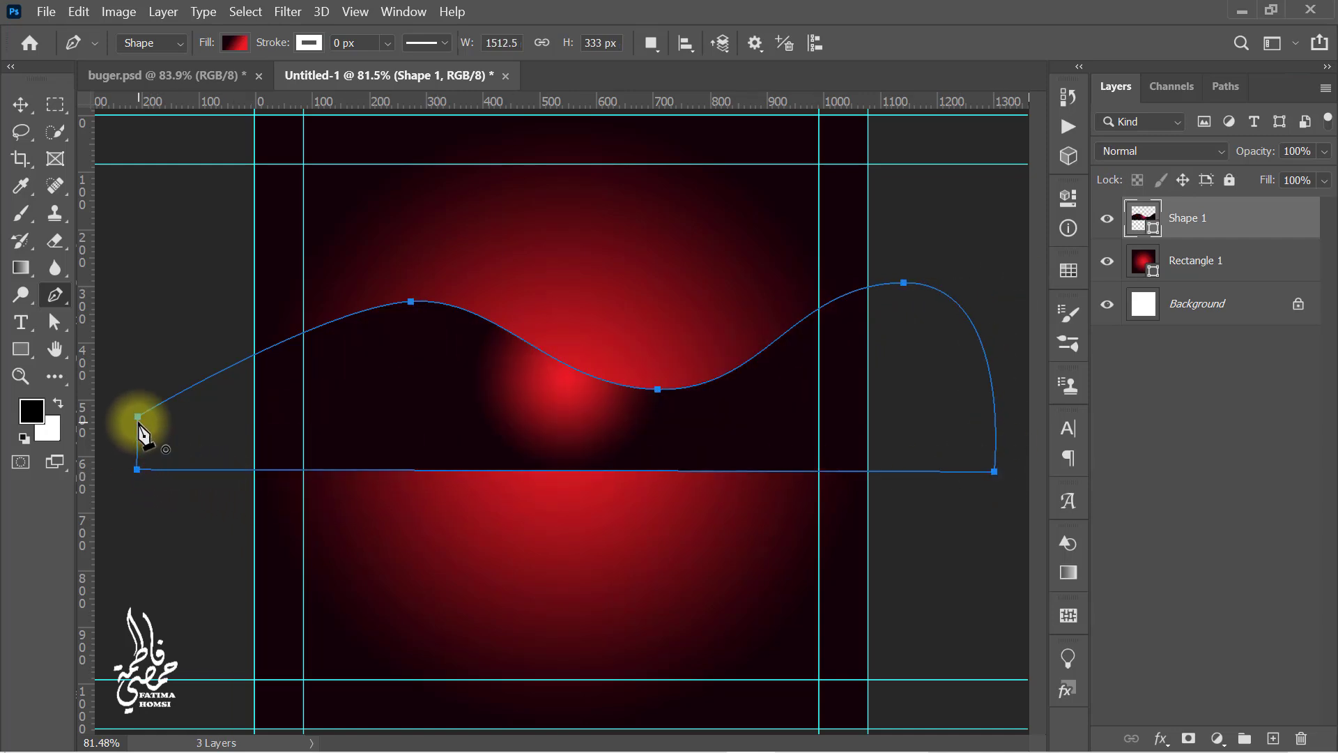
{"action": "left_click", "coordinate": [138, 416]}
{"action": "key", "text": "Return"}
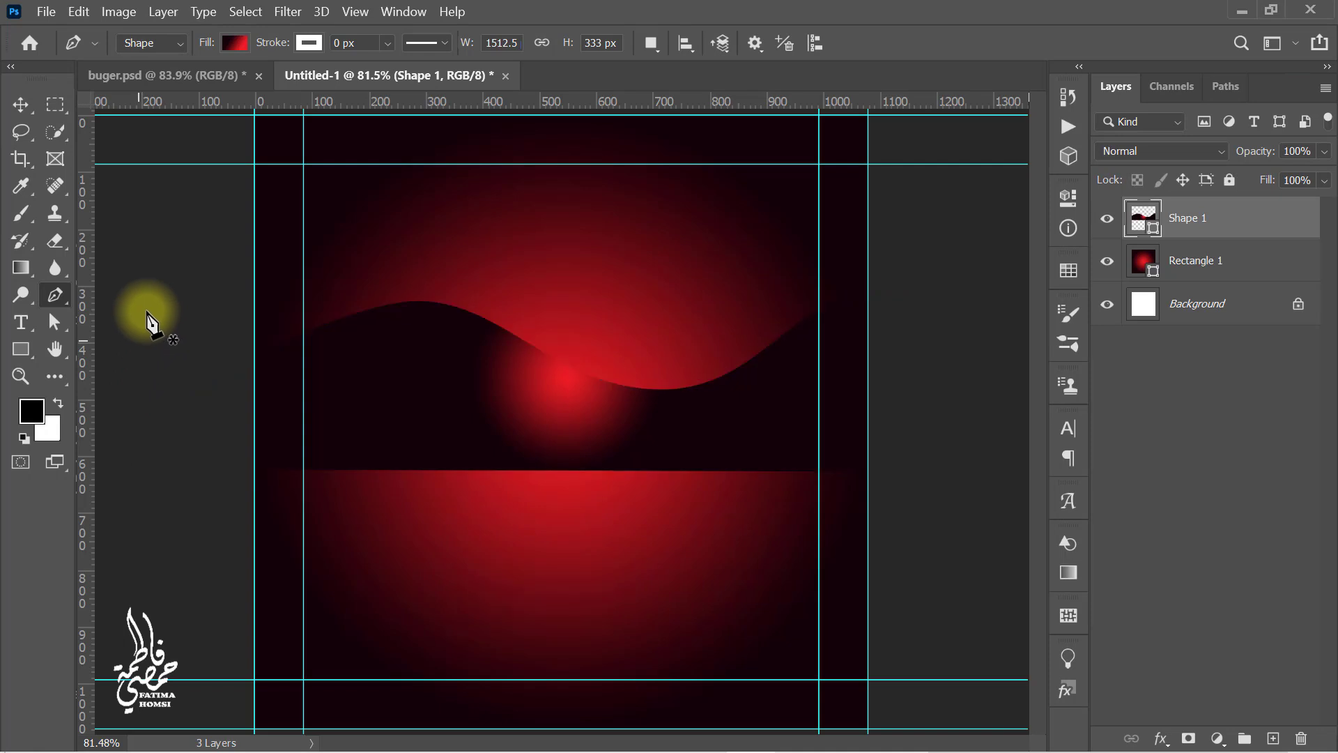
- Change the wavy shape's fill from the gradient to solid white
{"action": "left_click", "coordinate": [234, 47]}
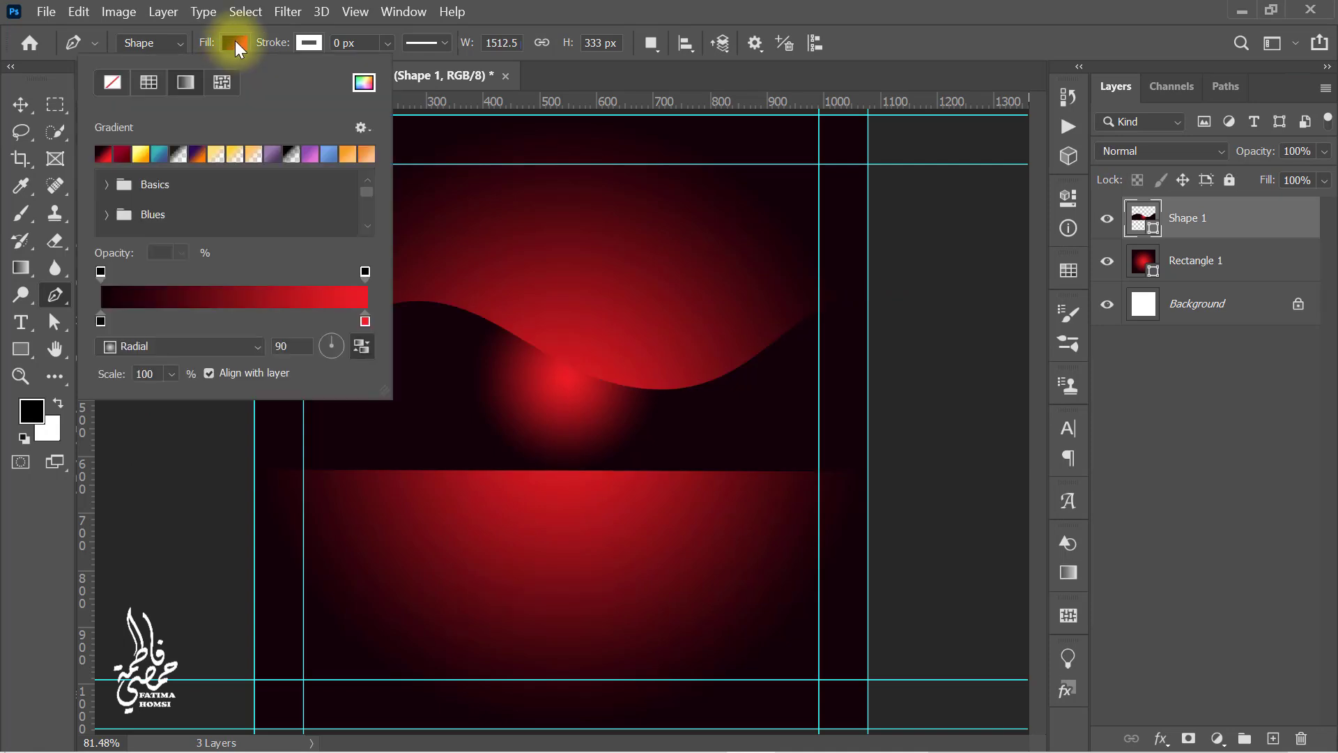
{"action": "left_click", "coordinate": [119, 85]}
{"action": "left_click", "coordinate": [105, 153]}
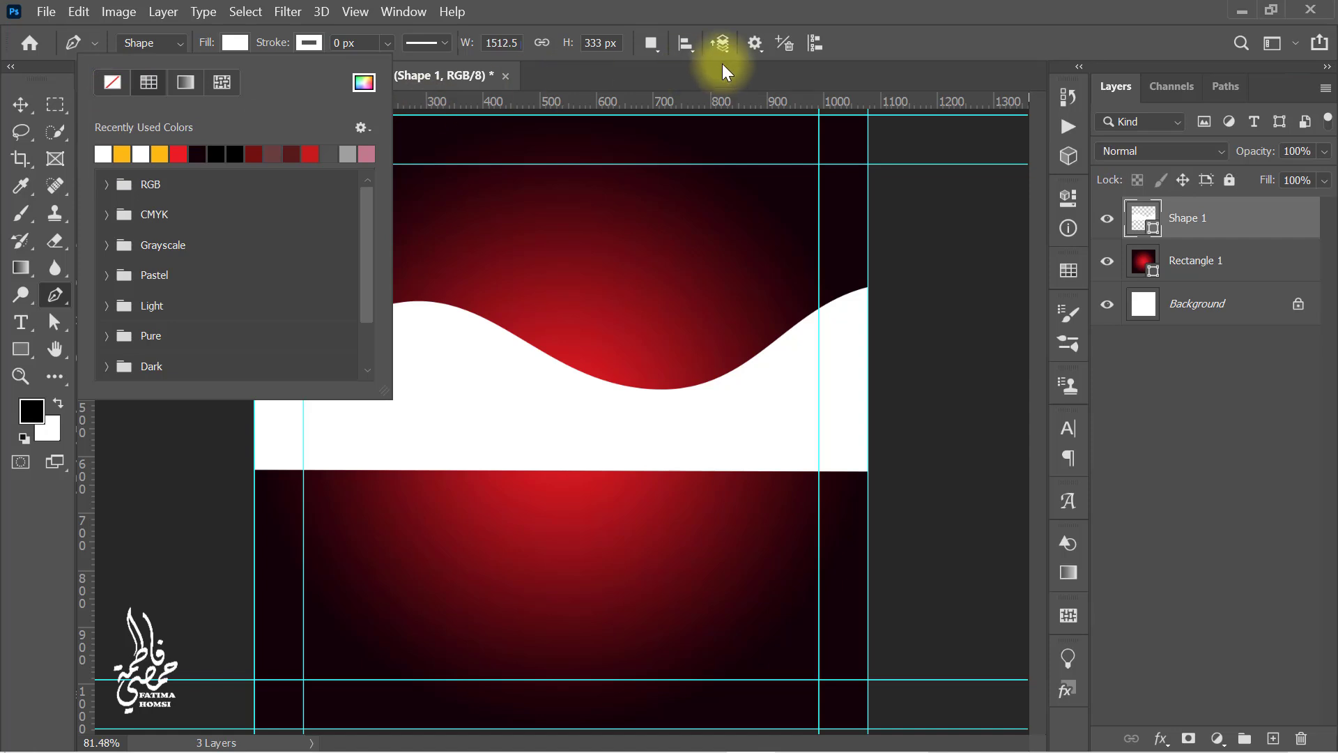
- Move the white wave to the canvas's bottom edge and stretch it leftward to about 115% width with Free Transform
{"action": "key", "text": "ctrl+t"}
{"action": "left_click_drag", "start_coordinate": [621, 380], "coordinate": [616, 677]}
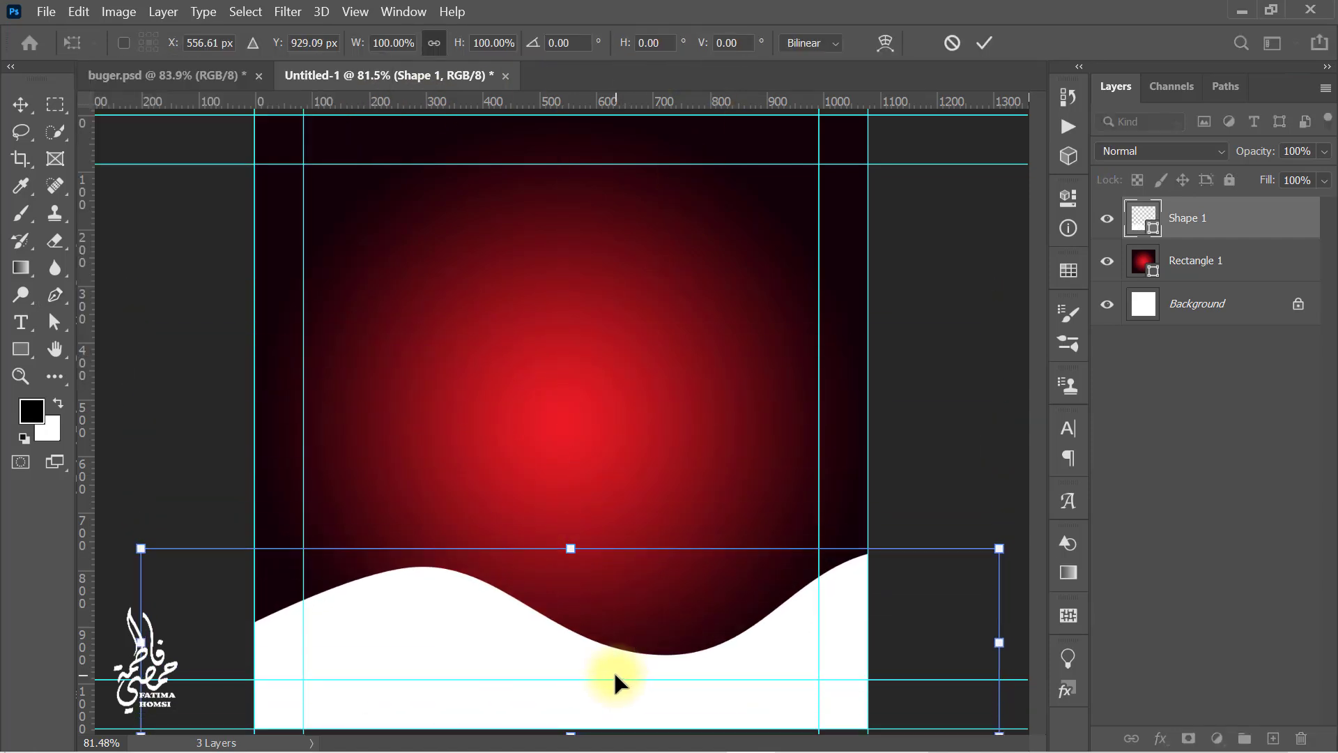
{"action": "left_click_drag", "start_coordinate": [137, 649], "coordinate": [12, 648]}
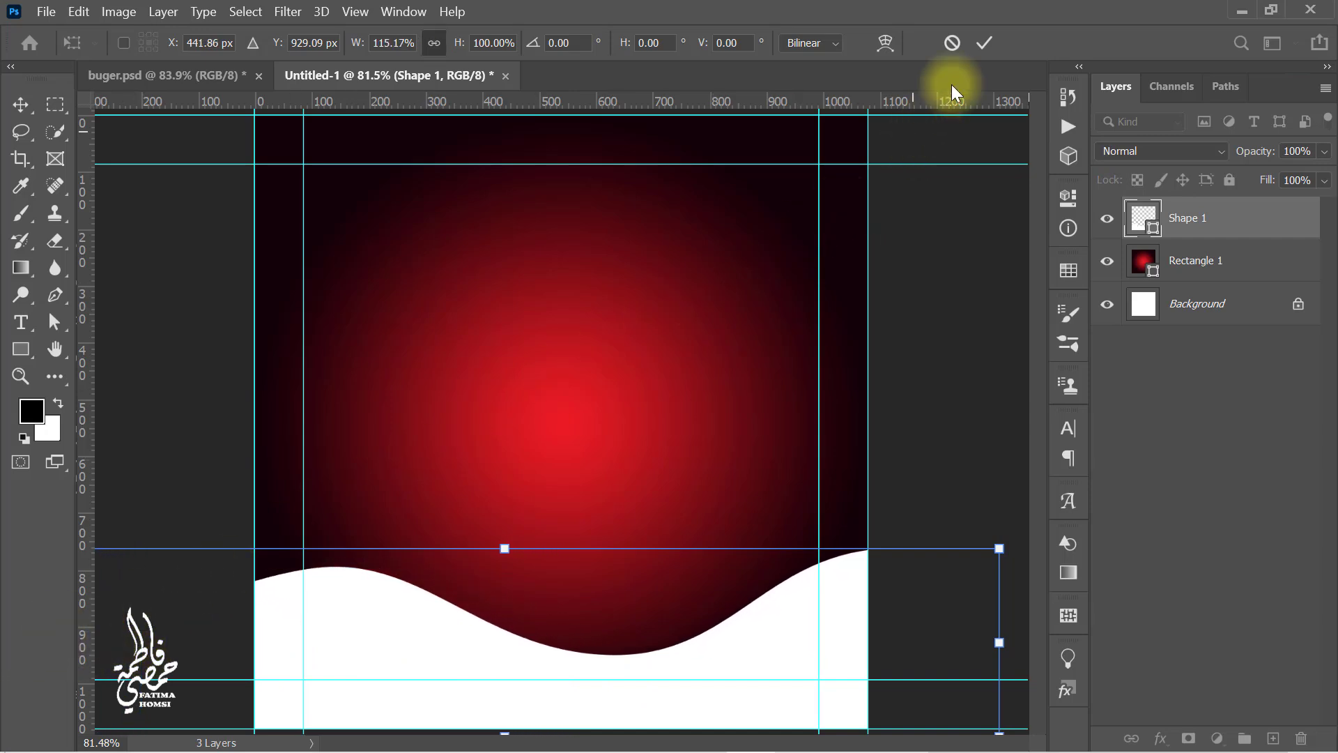
{"action": "left_click", "coordinate": [983, 34]}
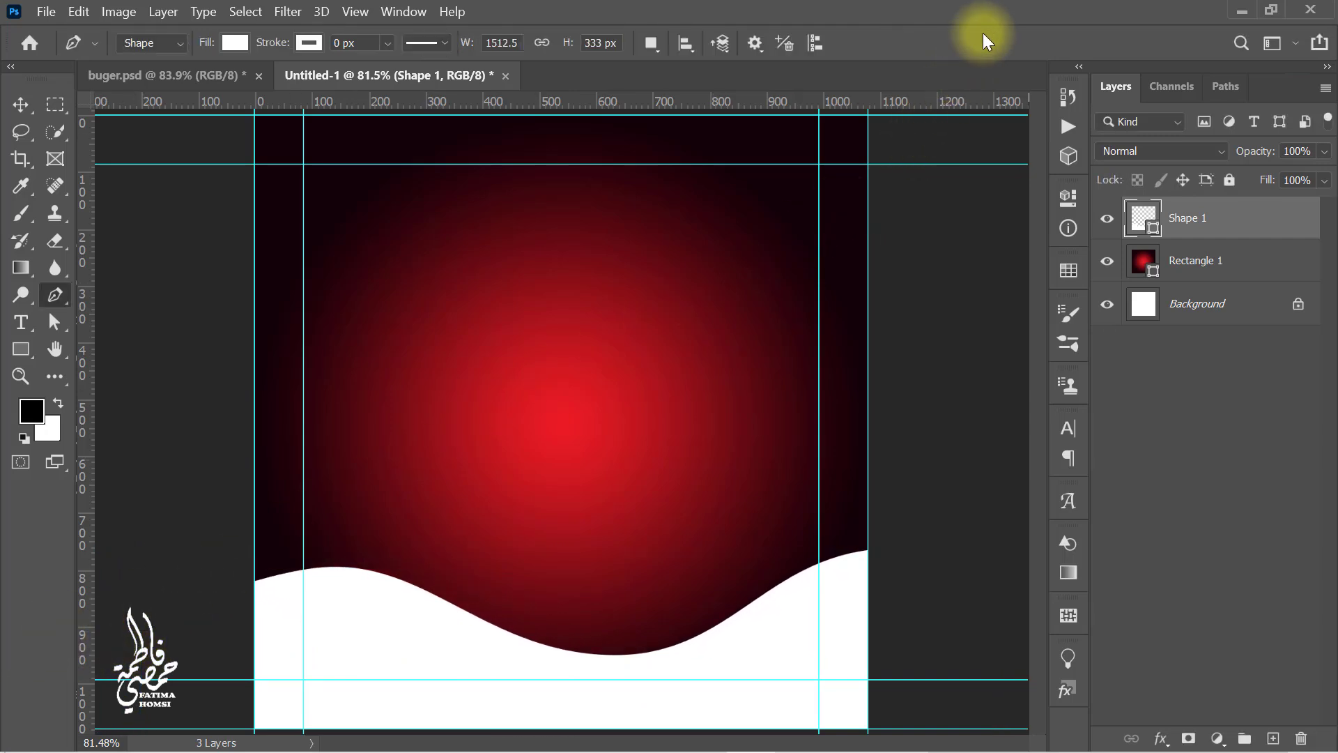
- Change the wave shape's fill color to fdb913
{"action": "double_click", "coordinate": [1144, 219]}
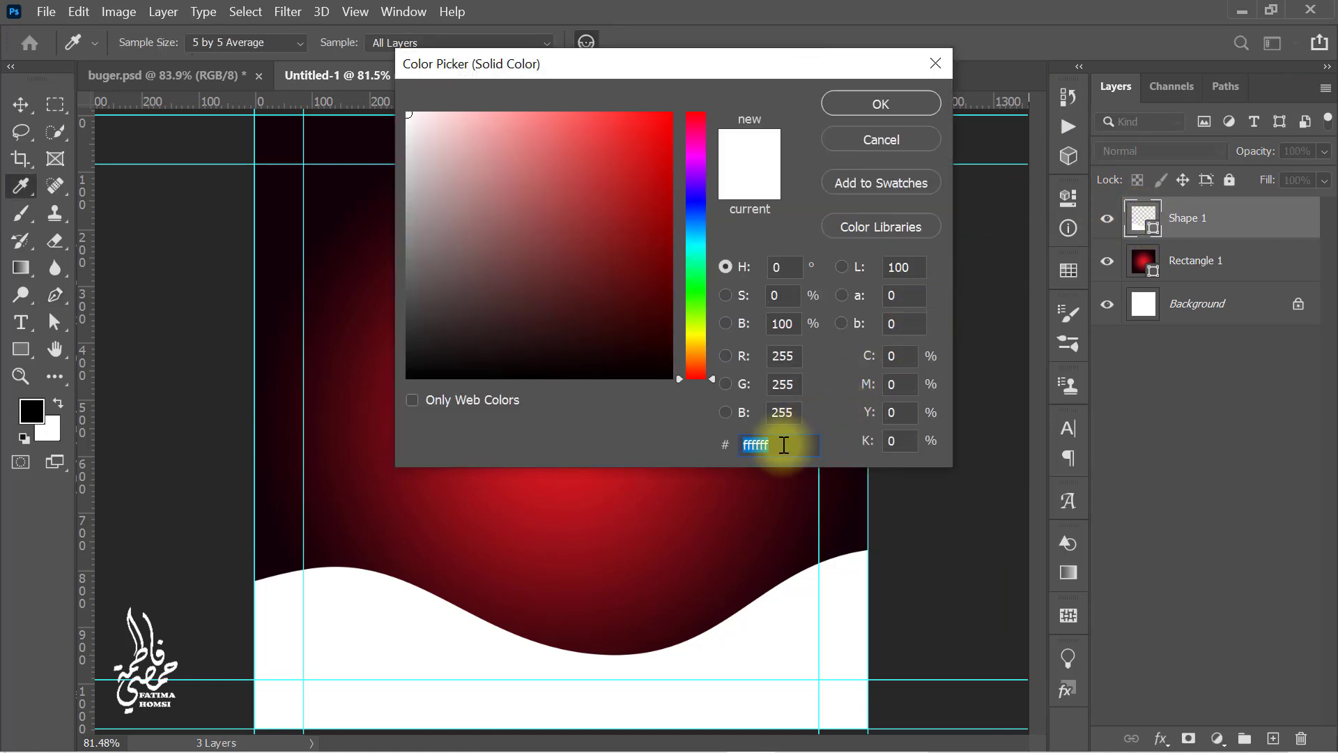
{"action": "type", "text": "fdb913"}
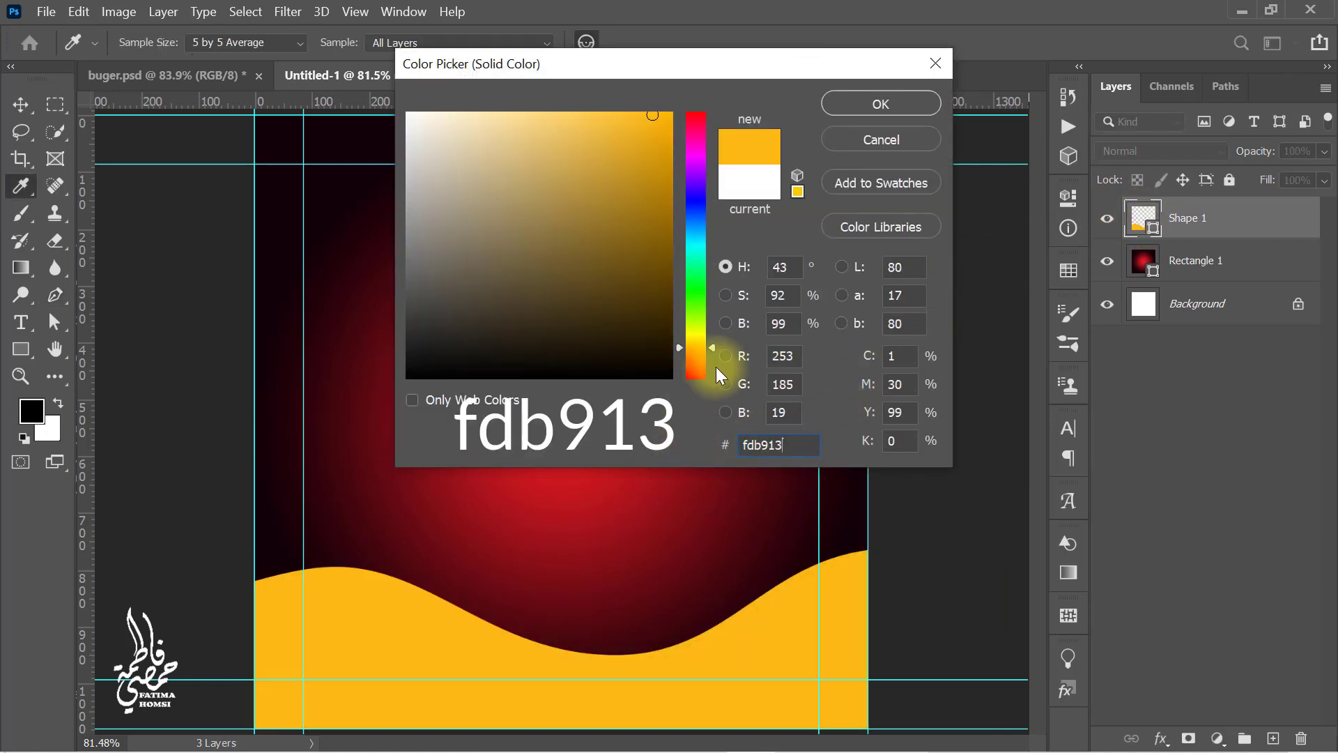
{"action": "left_click", "coordinate": [864, 106]}
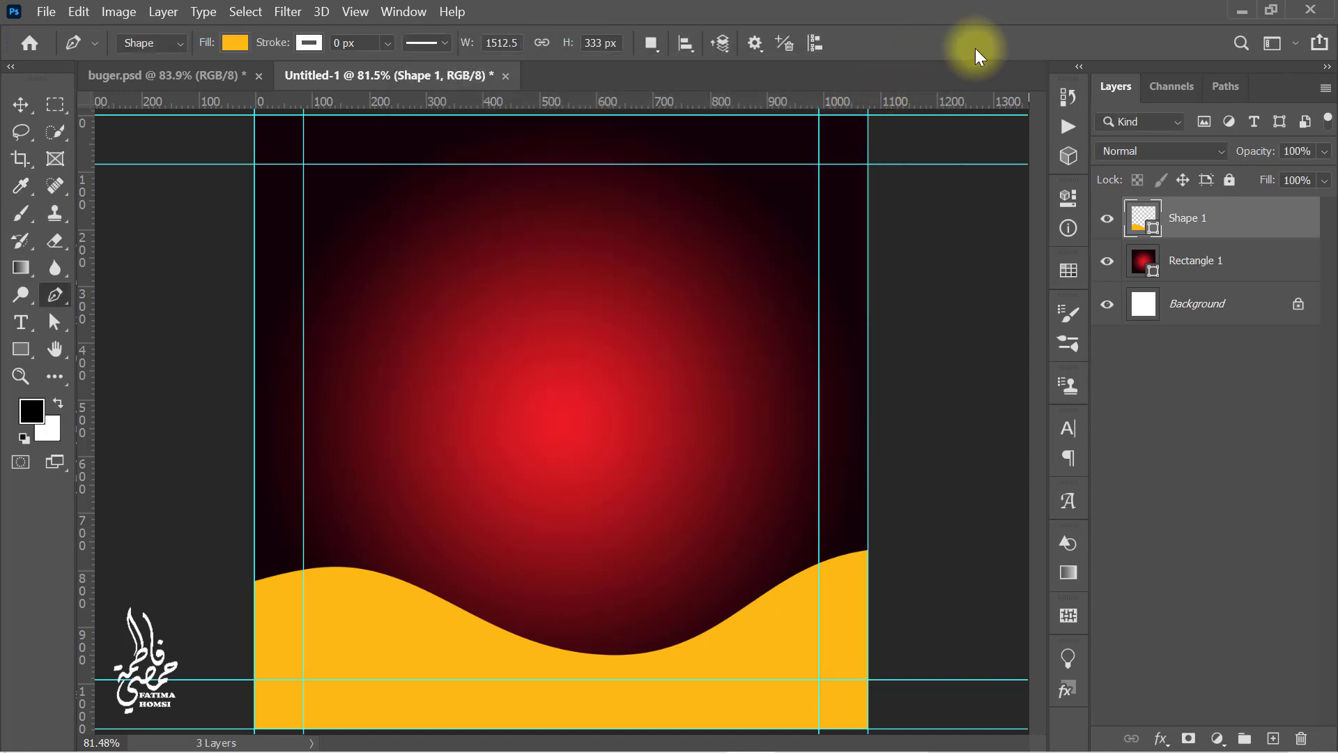
- Place the dark-grey-black-slate-texture image from the file folder into the design and enlarge it to cover the whole canvas
{"action": "left_click", "coordinate": [1242, 9]}
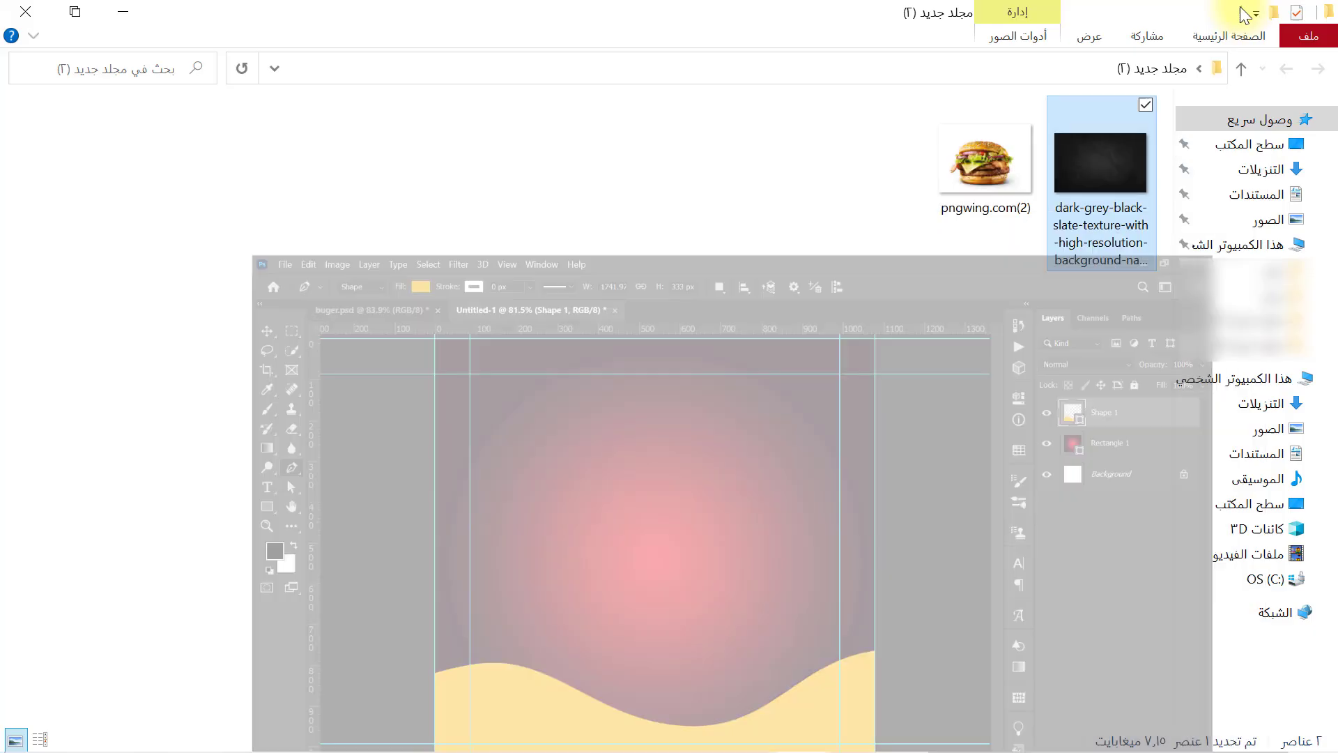
{"action": "left_click_drag", "start_coordinate": [1110, 161], "coordinate": [606, 524]}
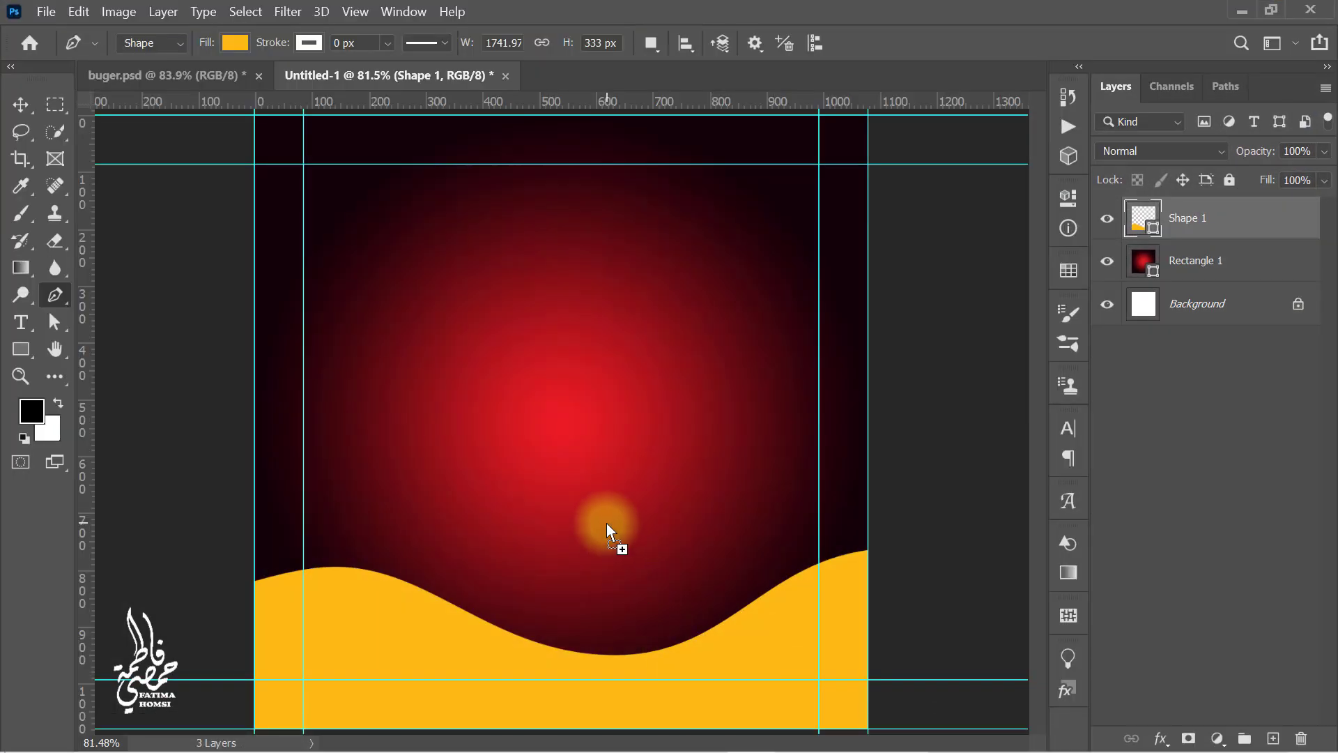
{"action": "left_click_drag", "start_coordinate": [561, 598], "coordinate": [562, 729]}
{"action": "mouse_move", "coordinate": [562, 239]}
{"action": "left_mouse_down"}
{"action": "mouse_move", "coordinate": [562, 39]}
{"action": "mouse_move", "coordinate": [571, 234]}
{"action": "left_mouse_up"}
{"action": "left_click", "coordinate": [1000, 43]}
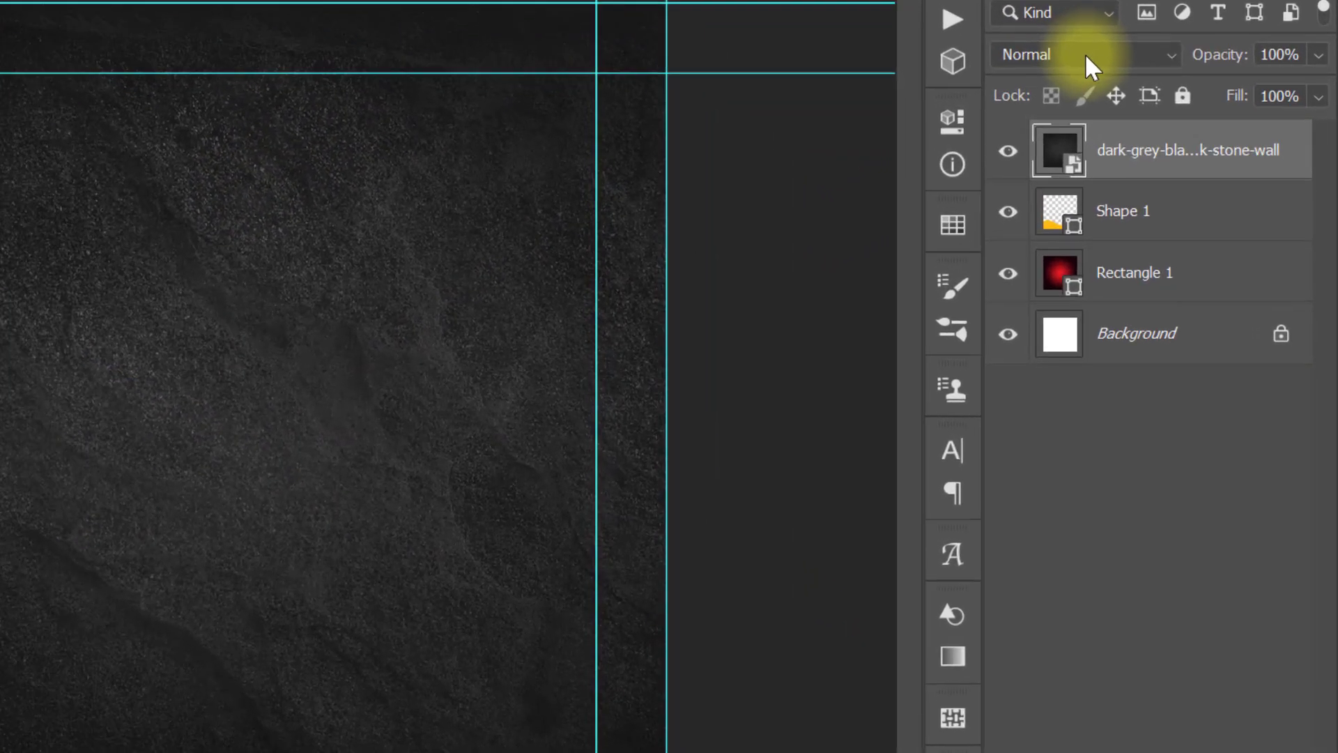
- Set the slate texture layer's blend mode to Subtract and its opacity to 75%
{"action": "left_click", "coordinate": [1086, 55]}
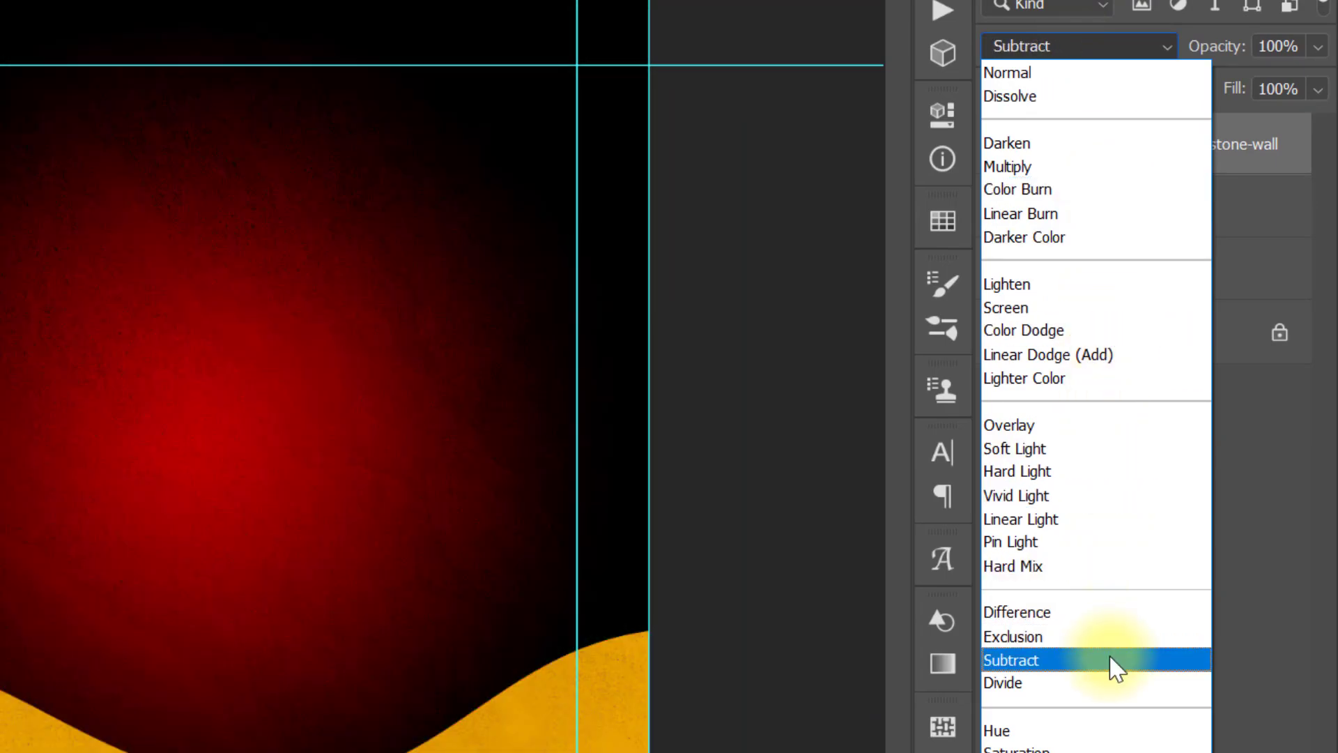
{"action": "left_click", "coordinate": [1112, 660]}
{"action": "left_click", "coordinate": [1256, 47]}
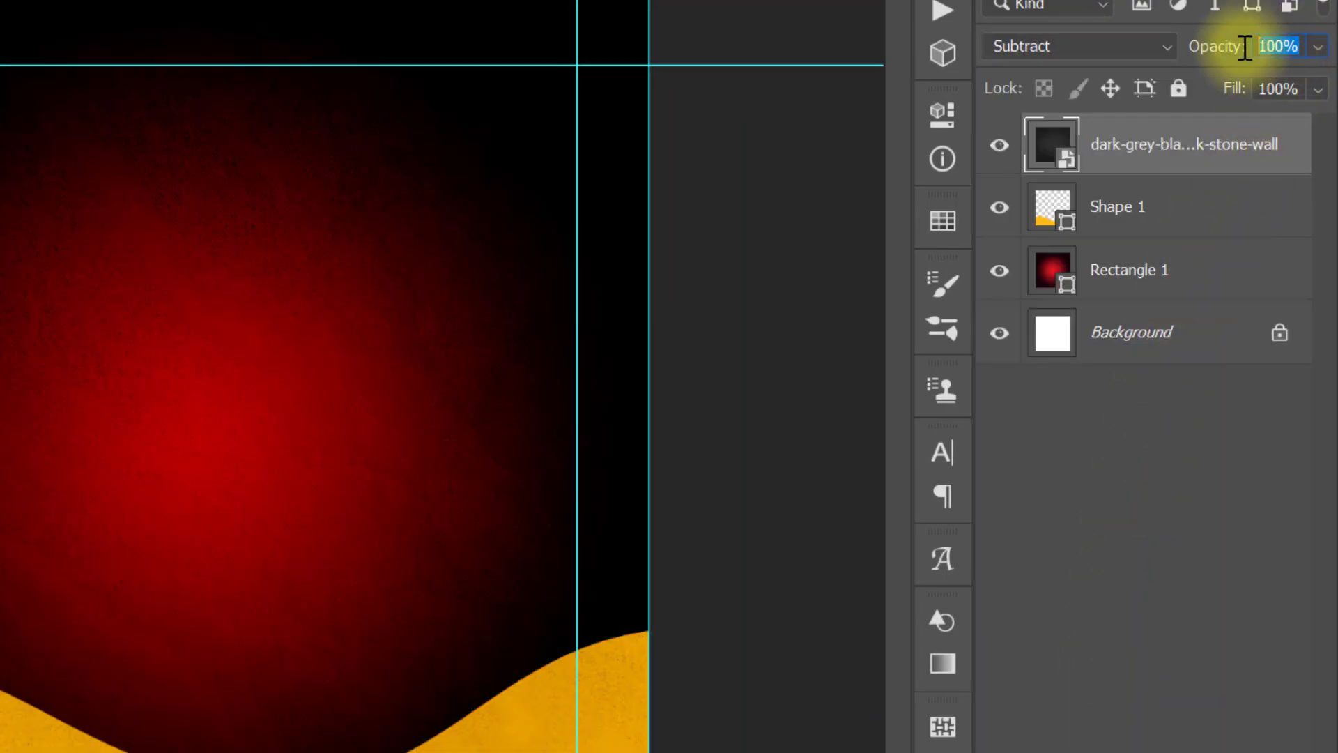
{"action": "type", "text": "75"}
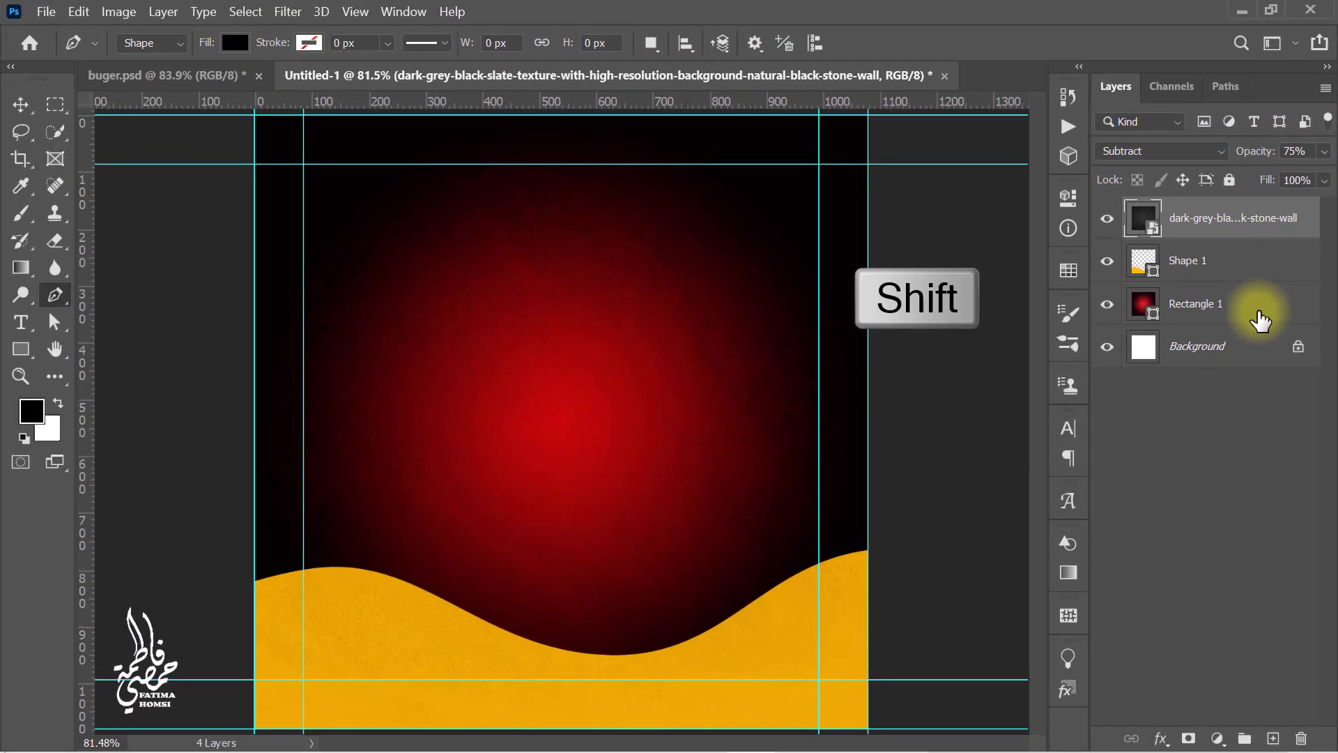
- Group the texture, wave and gradient rectangle layers as BACKGROUND, and delete the locked white Background layer
{"action": "left_click", "coordinate": [1223, 285], "text": "shift"}
{"action": "key", "text": "ctrl+g"}
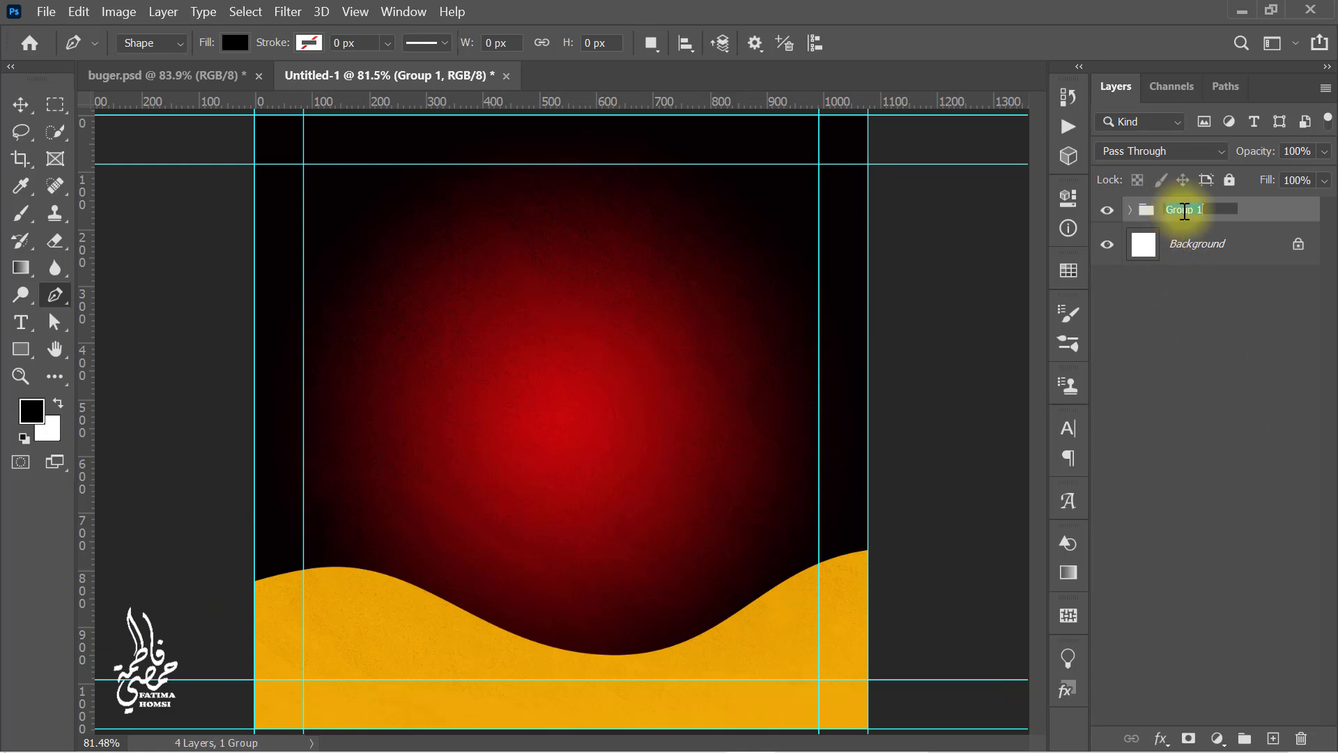
{"action": "type", "text": "GROUND"}
{"action": "key", "text": "Return"}
{"action": "left_click_drag", "start_coordinate": [1251, 250], "coordinate": [1300, 739]}
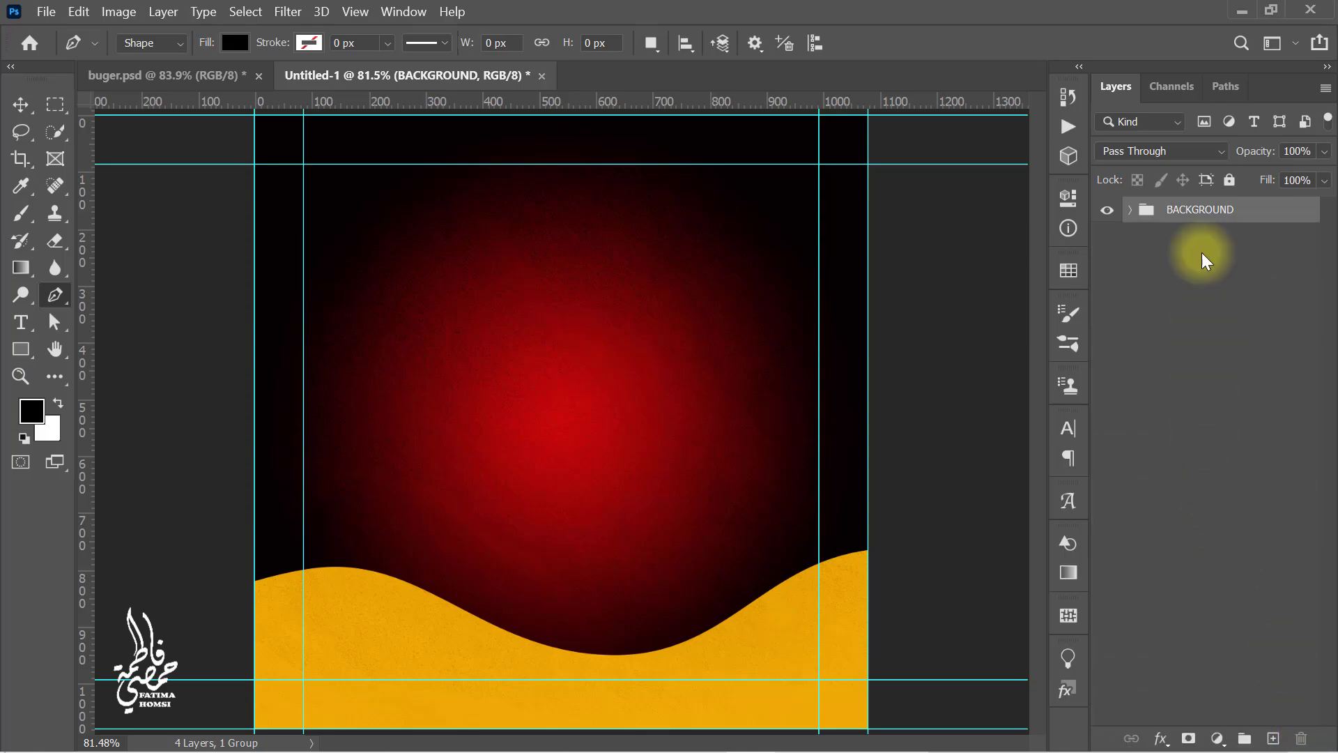
- Place the pngwing.com(2) burger image near the canvas center above the wave and scale it to about 111.5%
{"action": "left_click", "coordinate": [1240, 10]}
{"action": "left_click_drag", "start_coordinate": [998, 145], "coordinate": [562, 454]}
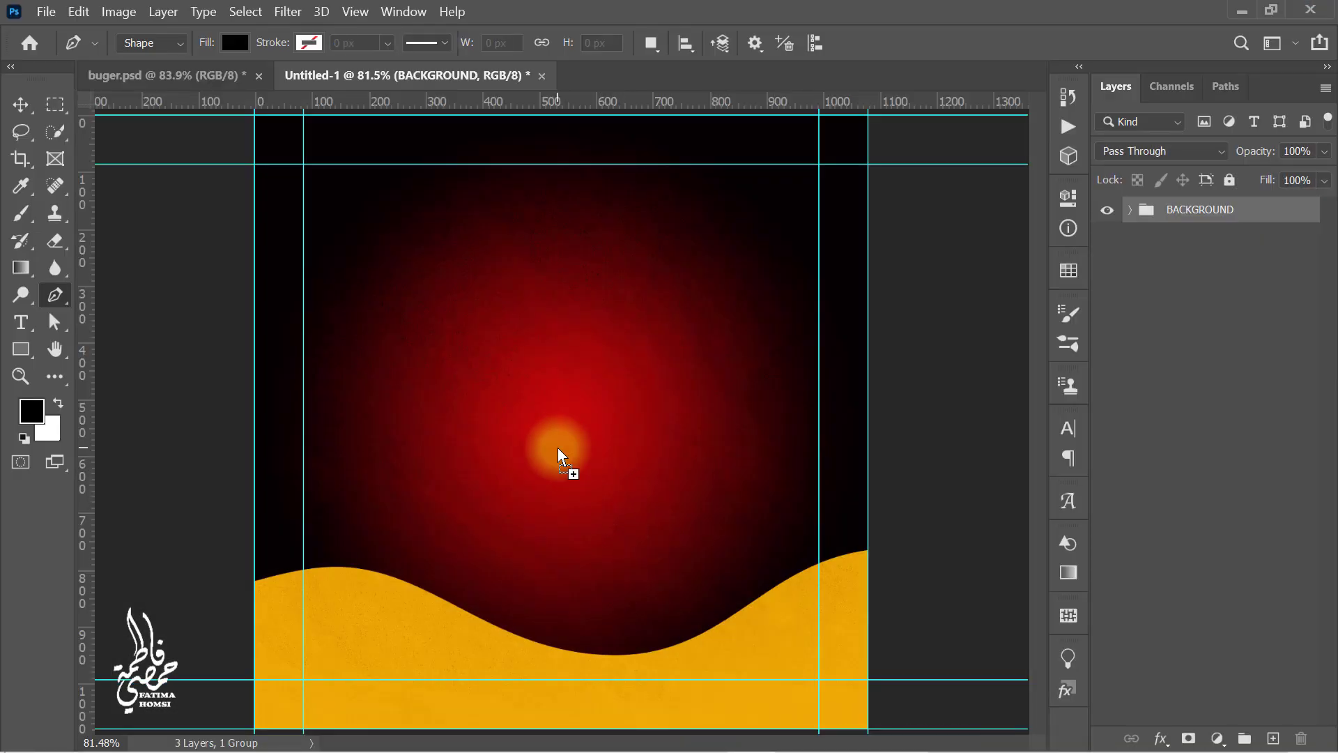
{"action": "left_click_drag", "start_coordinate": [562, 251], "coordinate": [565, 217]}
{"action": "left_click_drag", "start_coordinate": [554, 346], "coordinate": [562, 355]}
{"action": "left_click_drag", "start_coordinate": [573, 235], "coordinate": [572, 229]}
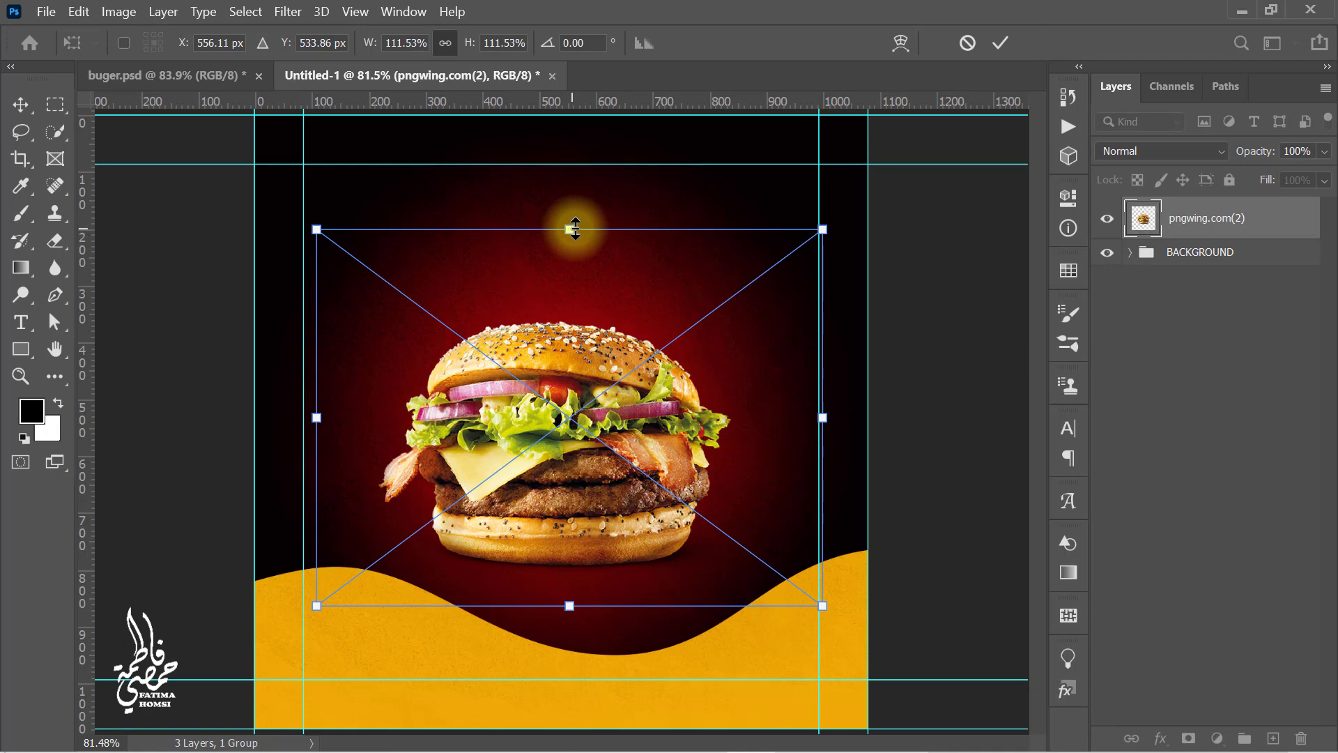
{"action": "left_click", "coordinate": [1001, 43]}
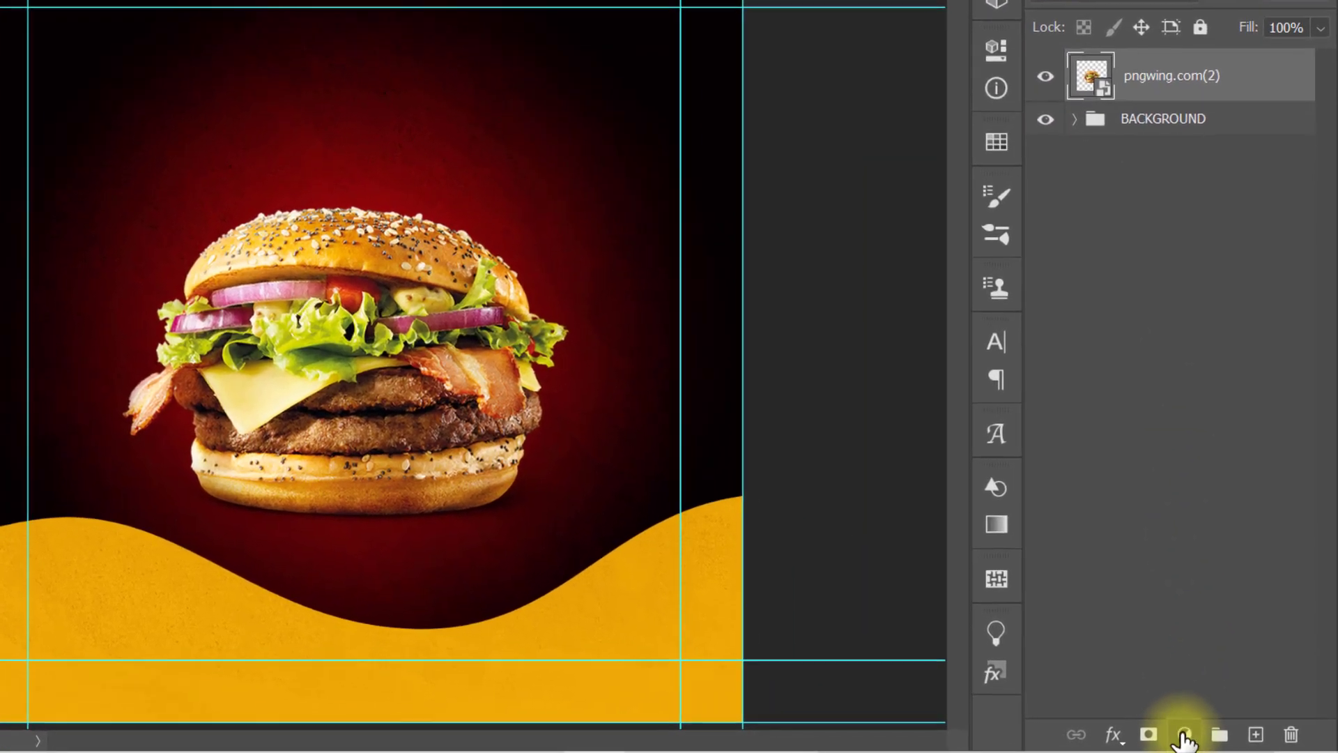
- Add a Levels adjustment clipped to the burger with a black input level of 12, and group both layers as IMAGE
{"action": "left_click", "coordinate": [1218, 739]}
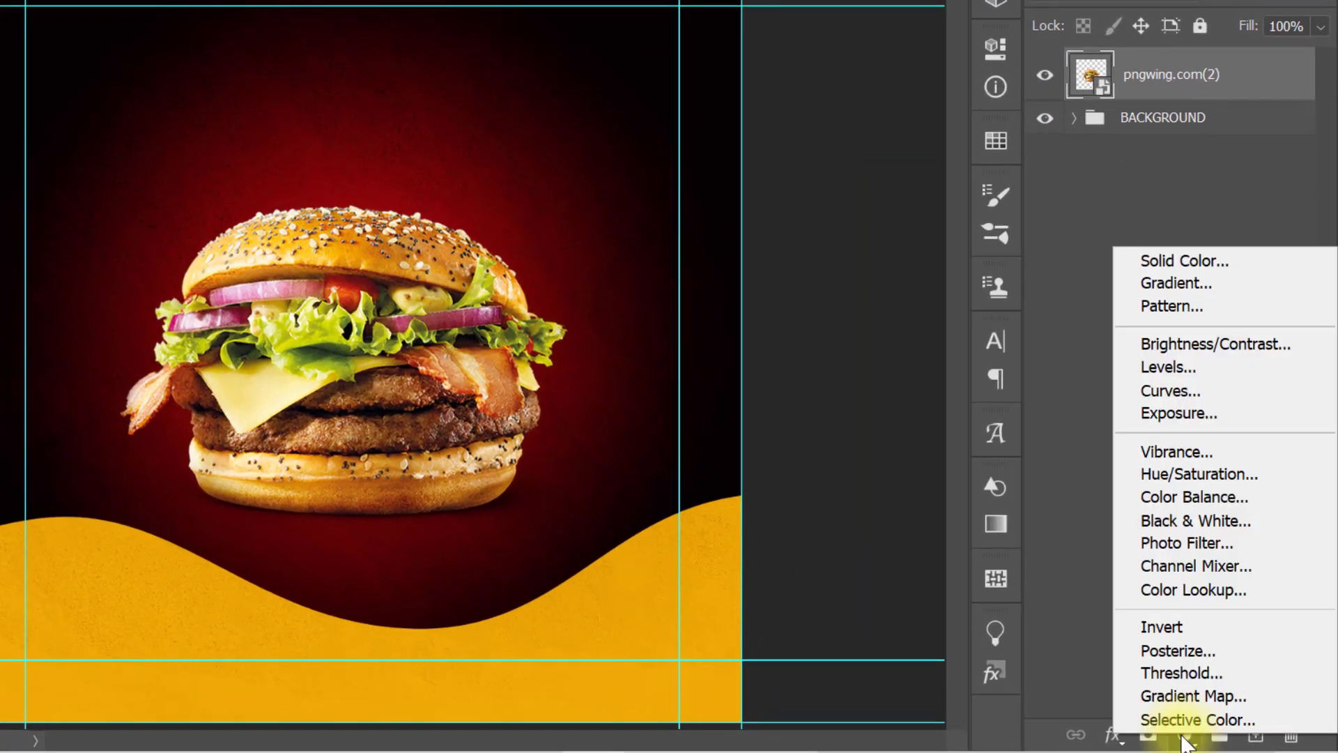
{"action": "left_click", "coordinate": [1220, 370]}
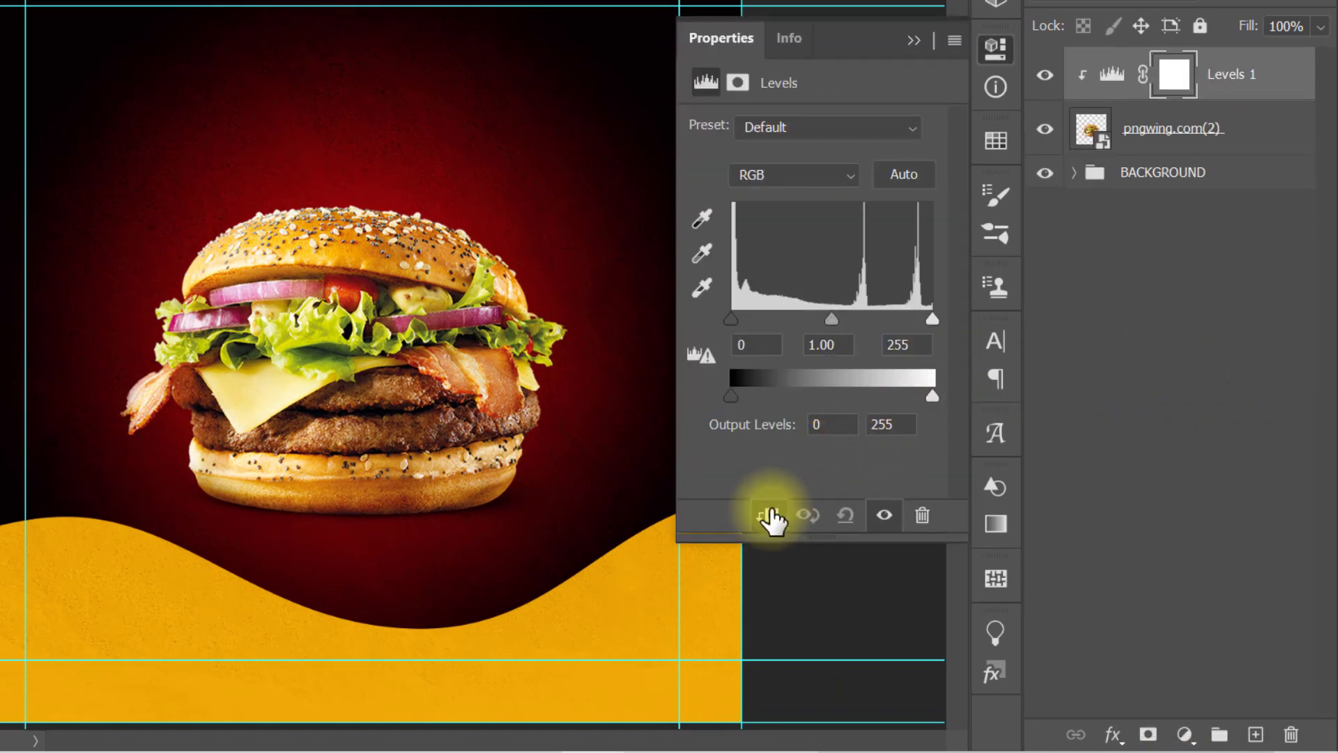
{"action": "left_click_drag", "start_coordinate": [731, 319], "coordinate": [740, 322]}
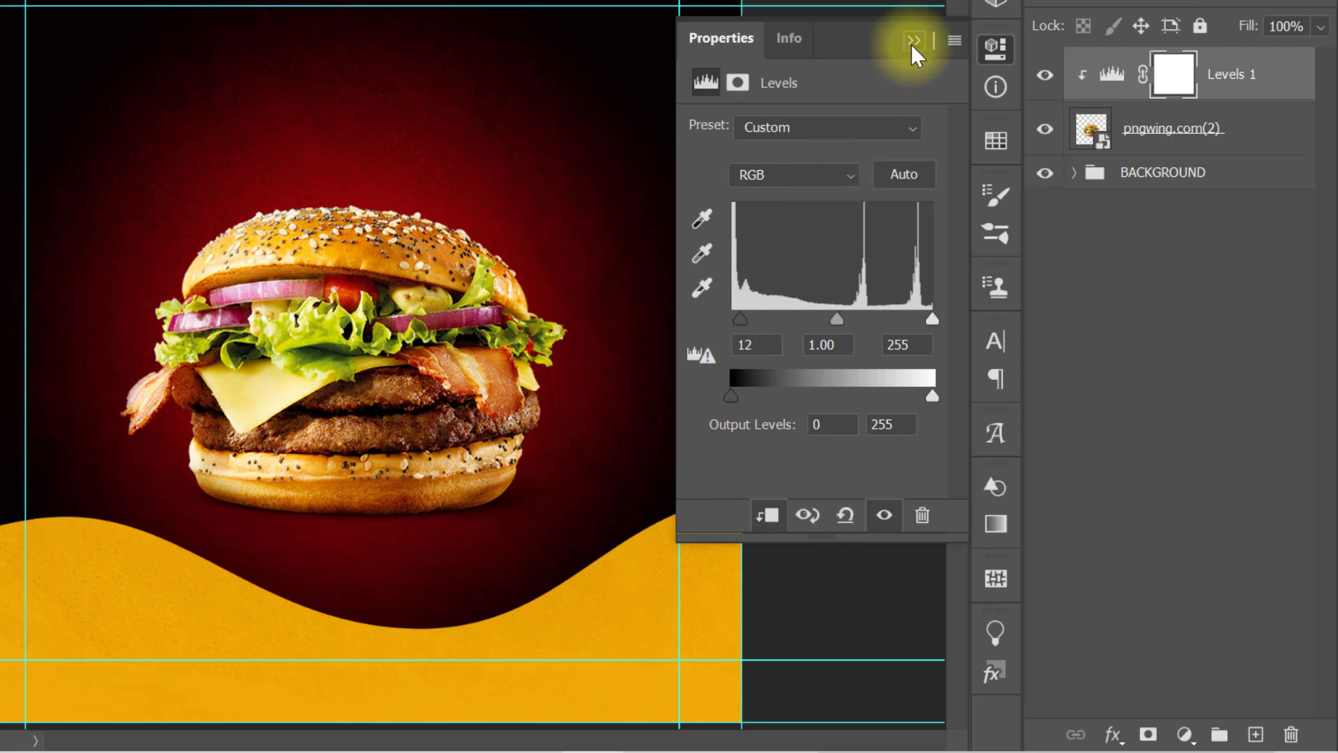
{"action": "left_click", "coordinate": [913, 40]}
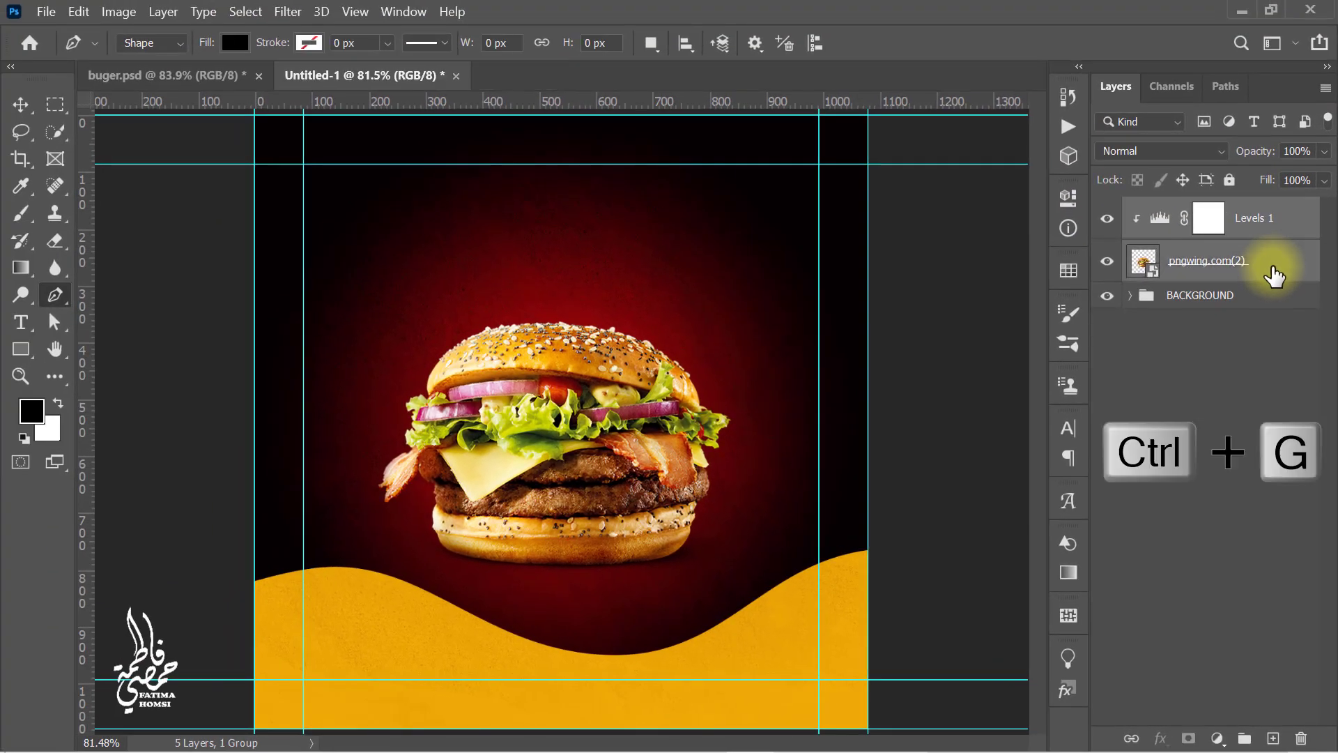
{"action": "key", "text": "ctrl+g"}
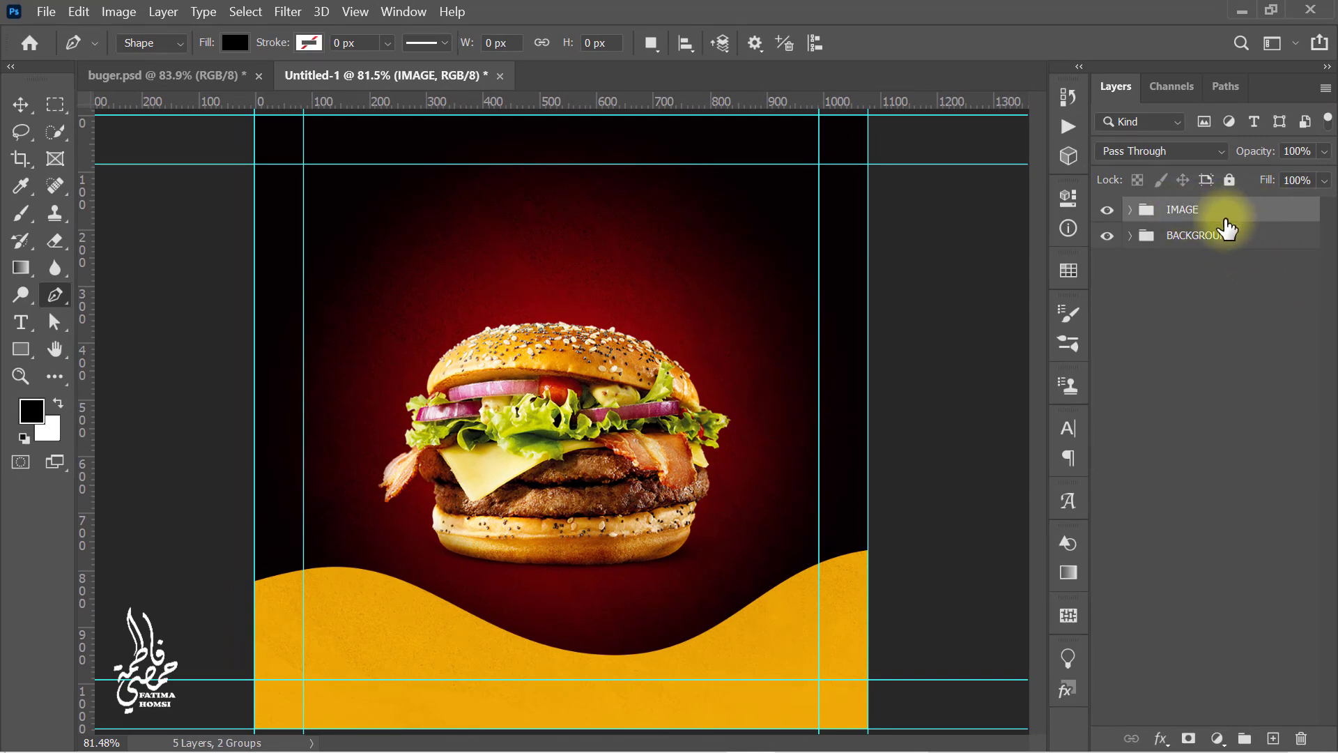
- Draw a circle about 244 px wide above the burger's left side with the Ellipse tool
{"action": "right_click", "coordinate": [21, 354]}
{"action": "left_click", "coordinate": [134, 384]}
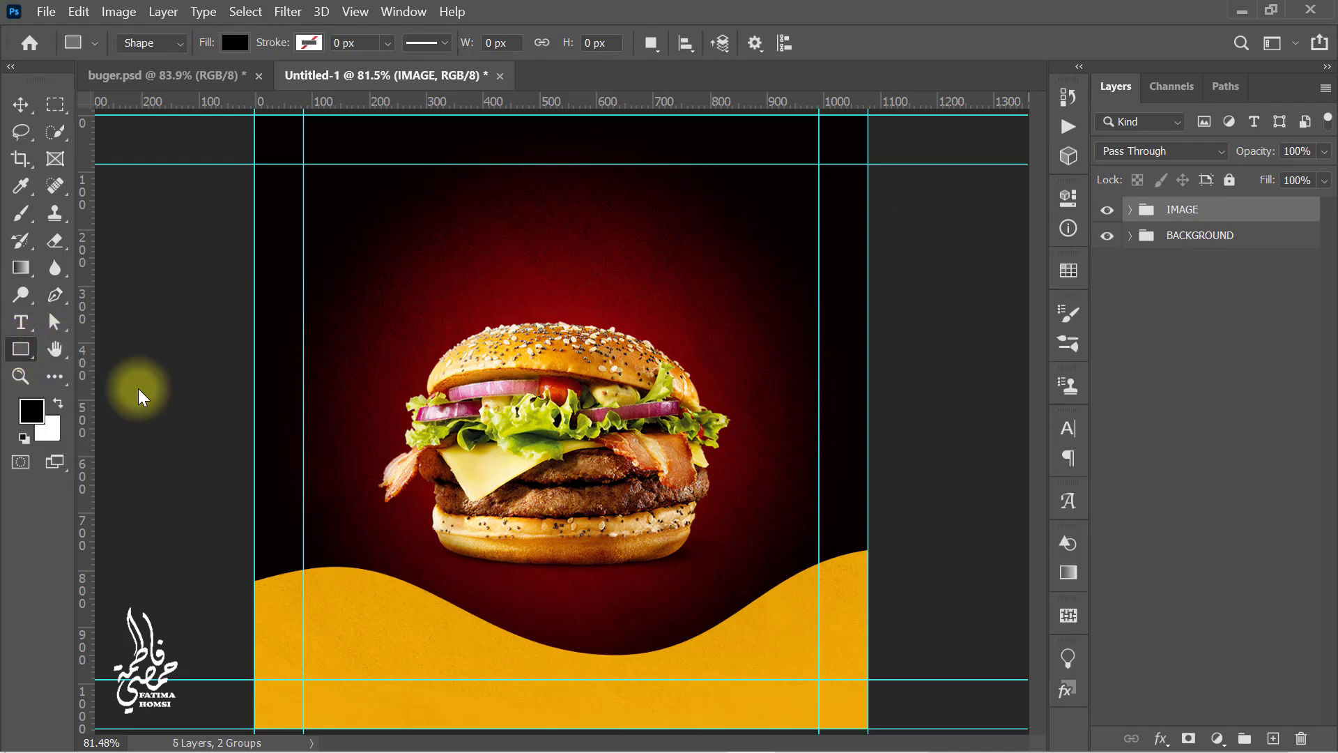
{"action": "left_click_drag", "start_coordinate": [365, 240], "coordinate": [549, 342]}
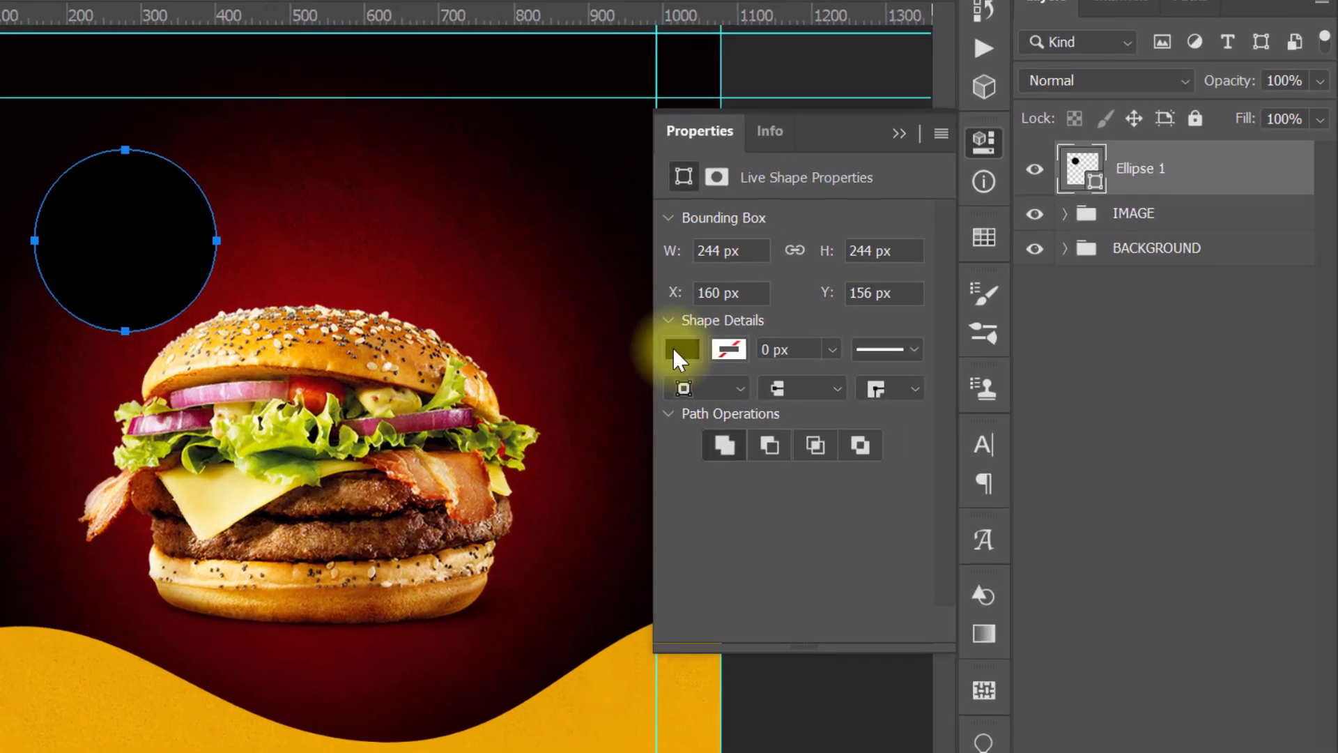
- Remove the circle's fill and give it a white 3 px stroke
{"action": "left_click", "coordinate": [839, 356]}
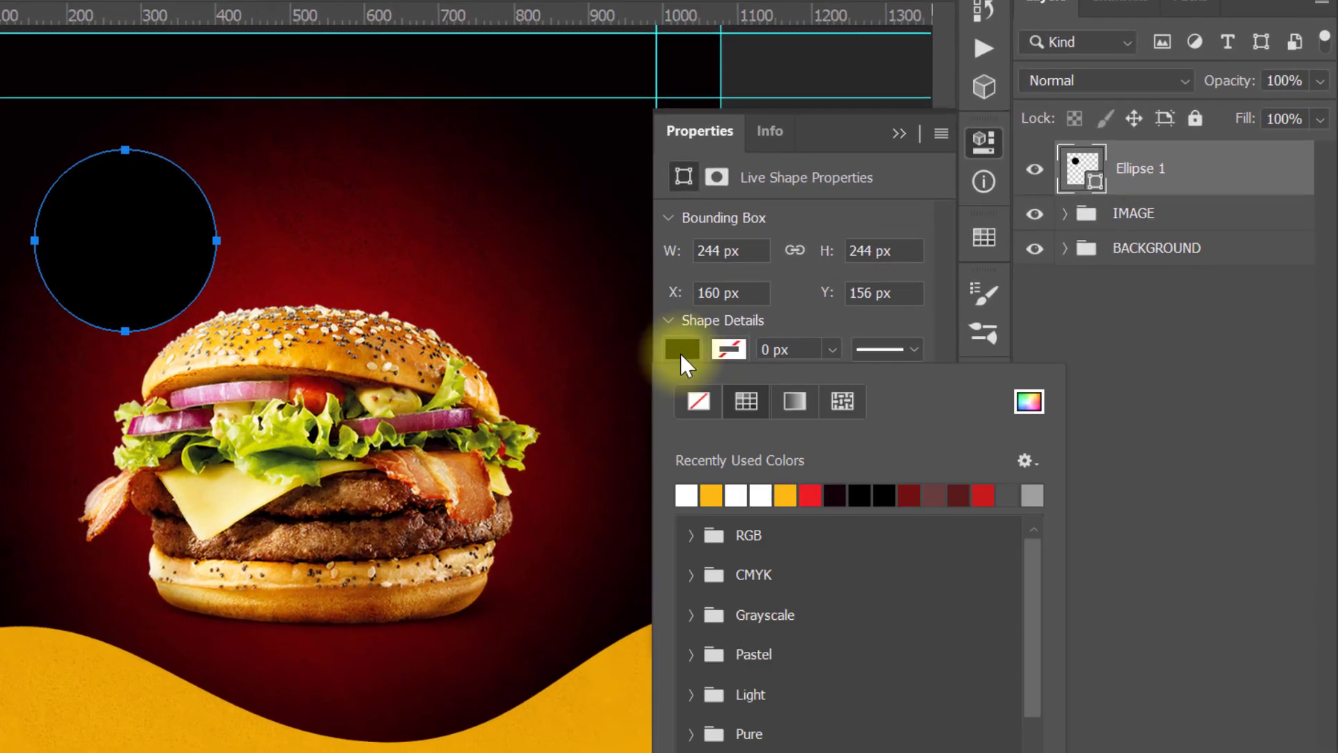
{"action": "left_click", "coordinate": [698, 401]}
{"action": "left_click", "coordinate": [725, 349]}
{"action": "left_click", "coordinate": [725, 347]}
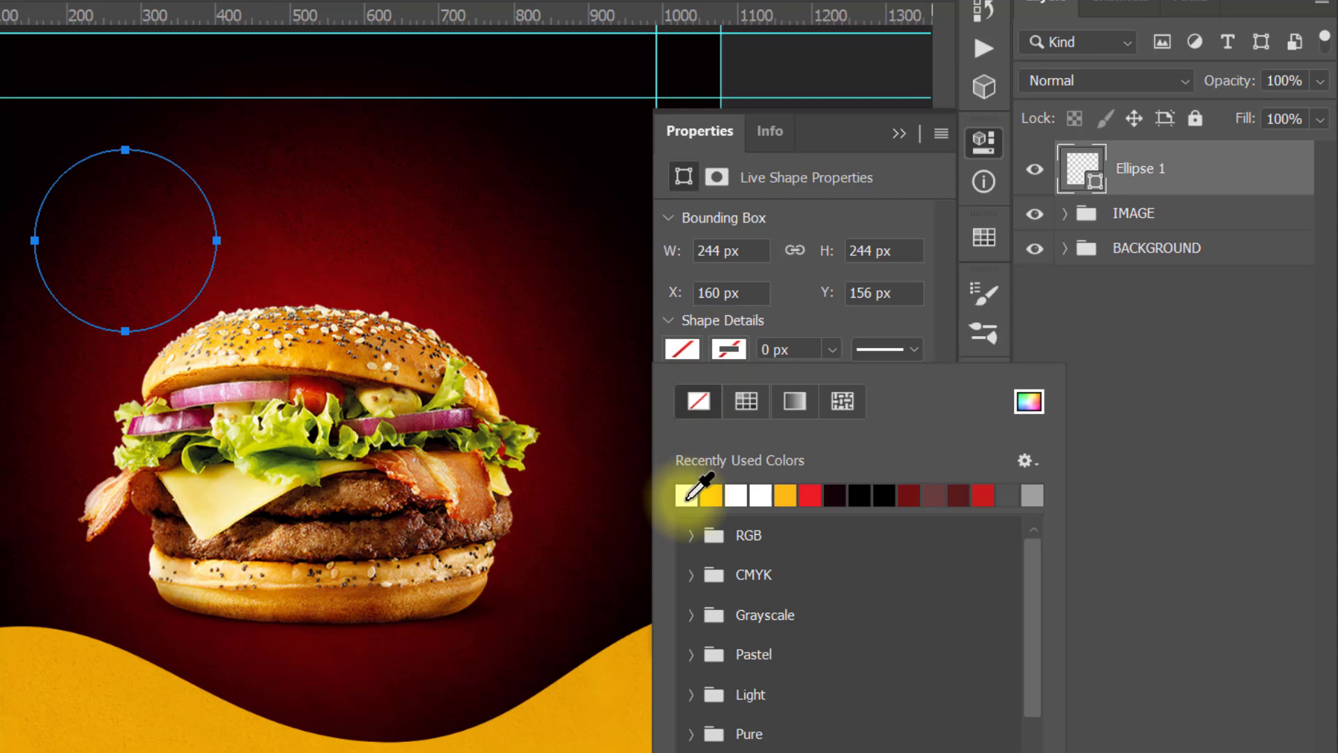
{"action": "left_click", "coordinate": [788, 309]}
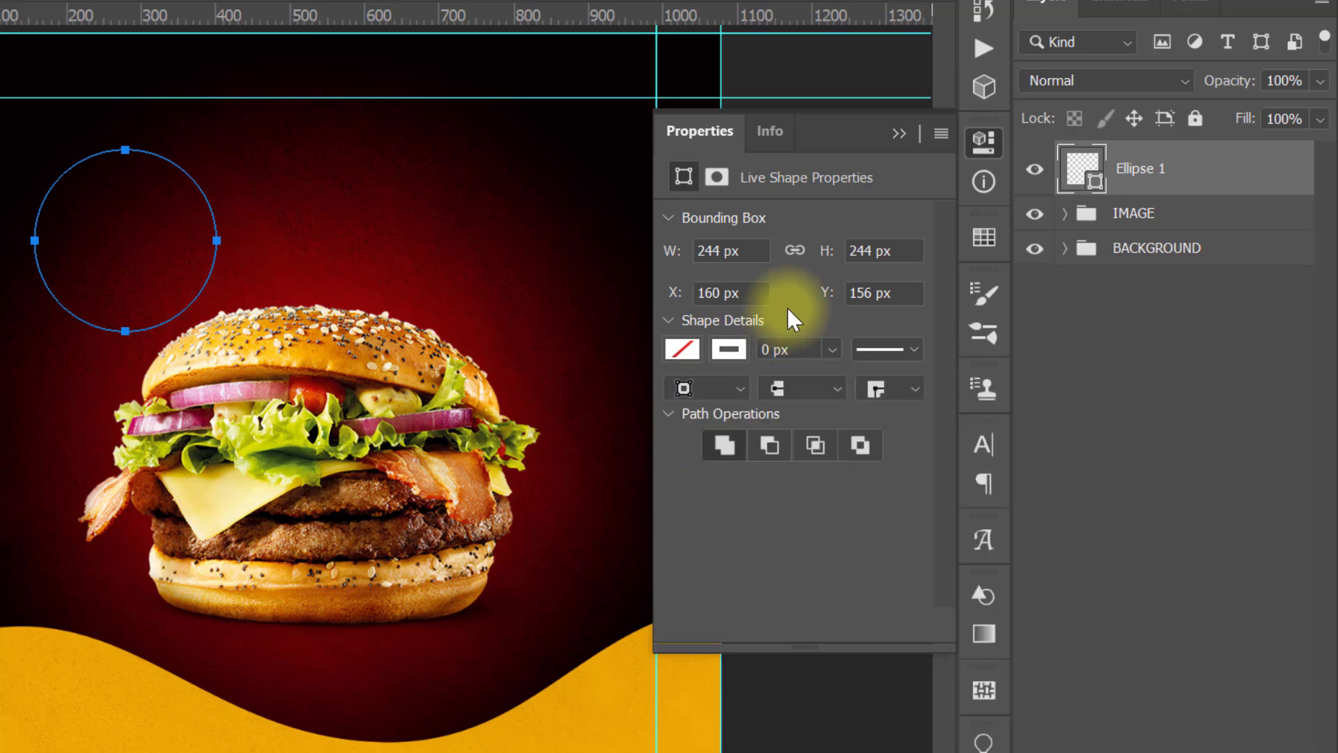
{"action": "left_click", "coordinate": [803, 350]}
{"action": "type", "text": "3"}
{"action": "key", "text": "Return"}
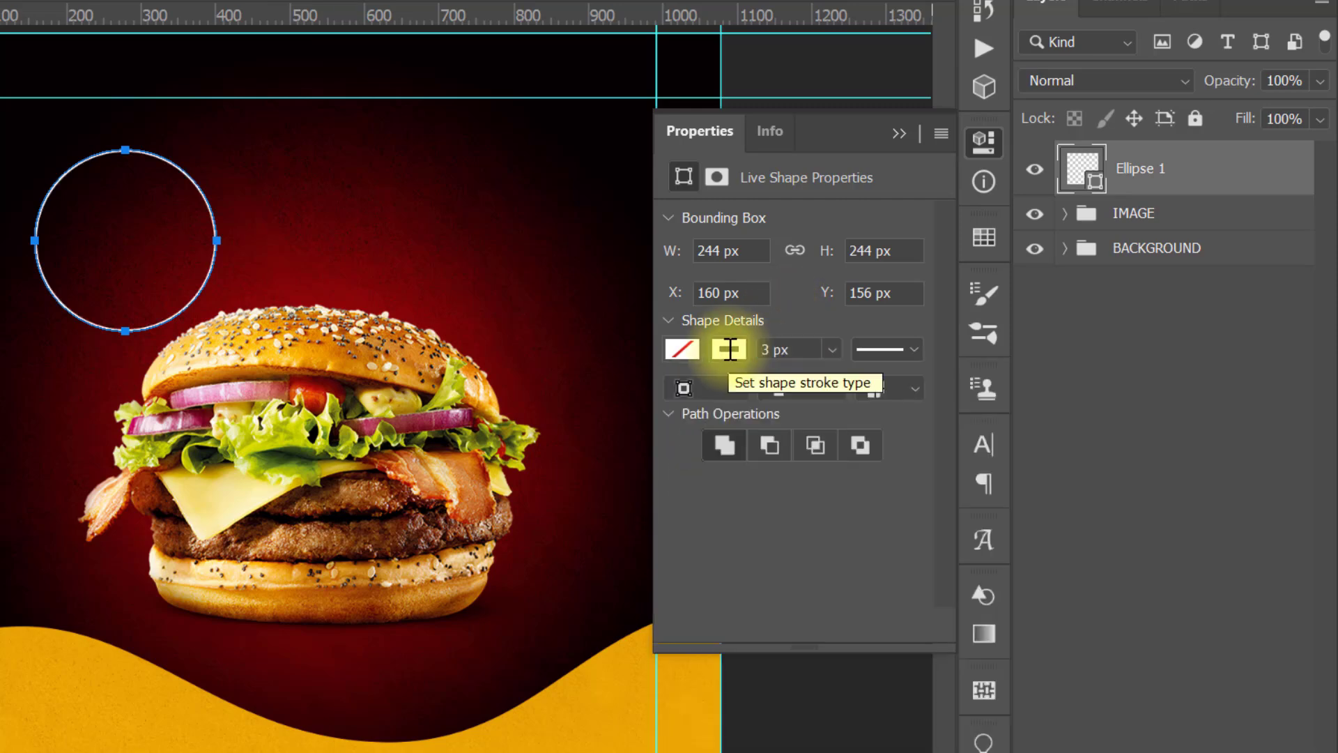
{"action": "left_click", "coordinate": [900, 133]}
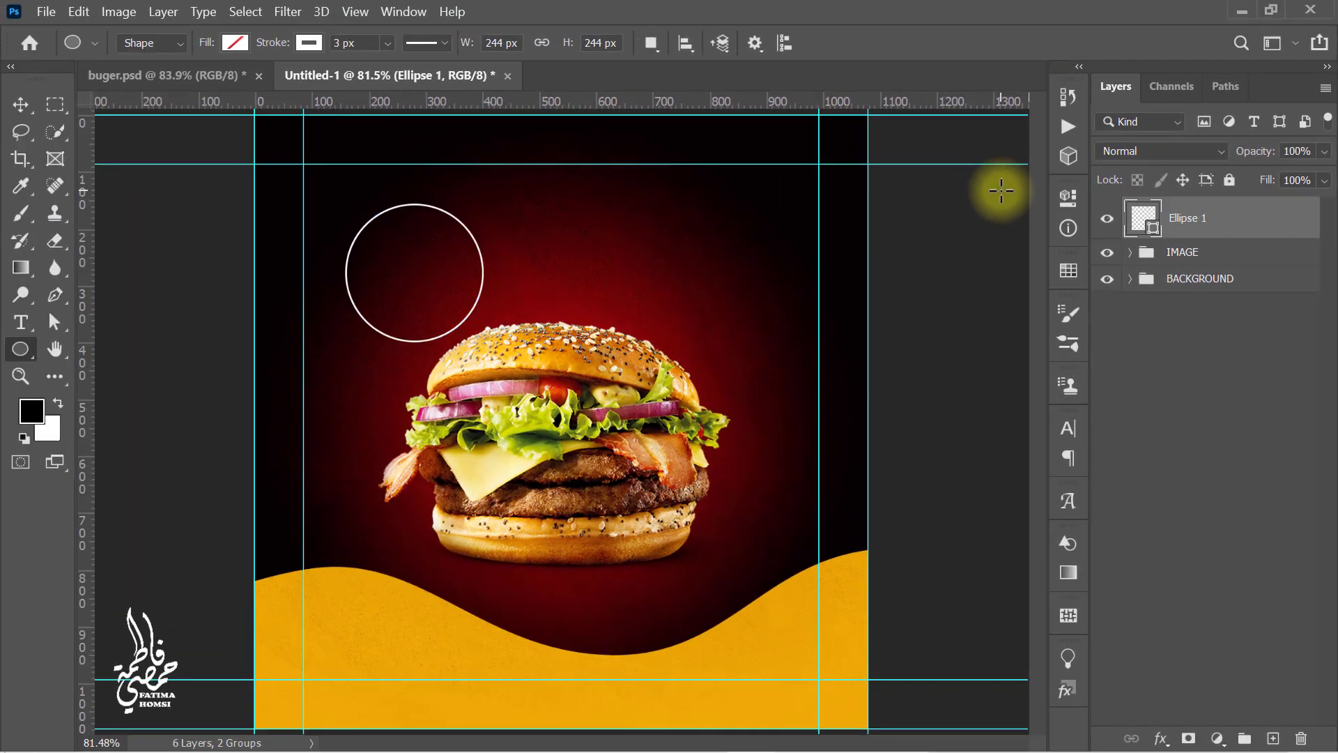
- Duplicate the circle twice, shrink the topmost copy to about 22 px and place it to the right of the burger
{"action": "key", "text": "ctrl+j"}
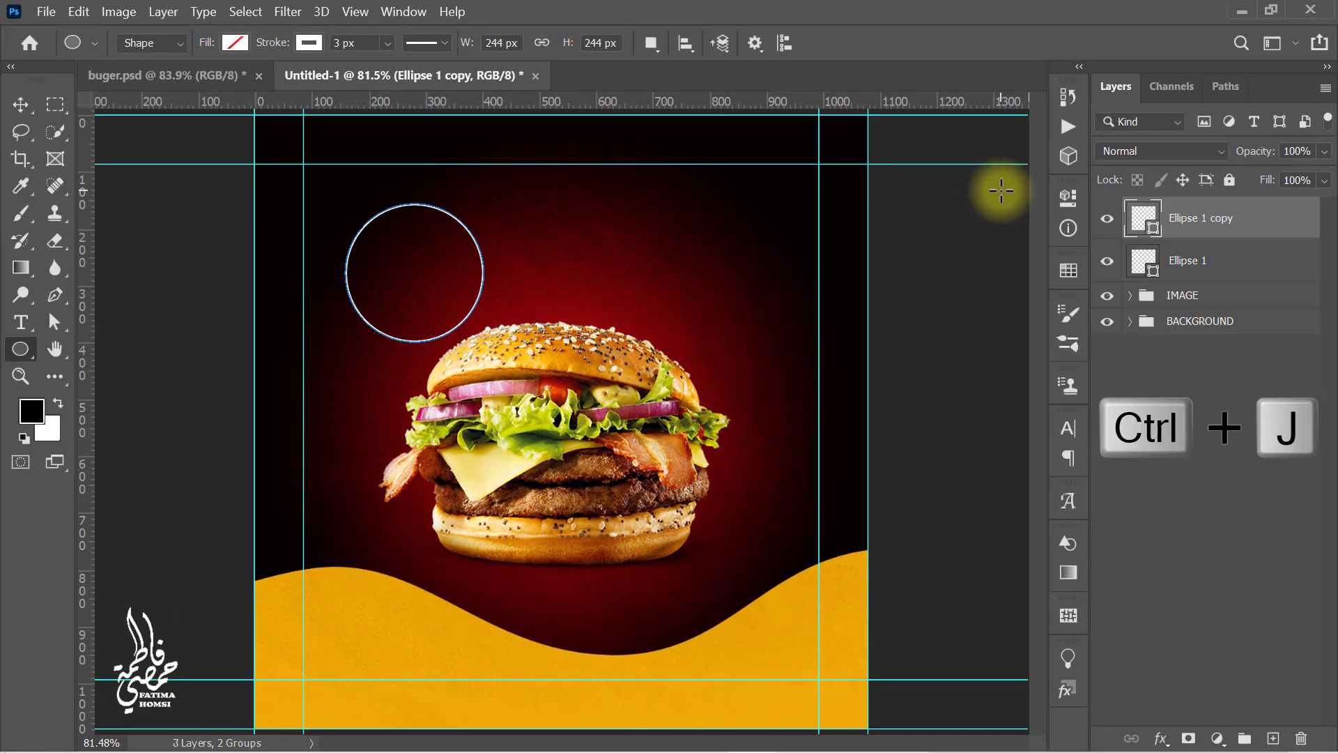
{"action": "key", "text": "ctrl+j"}
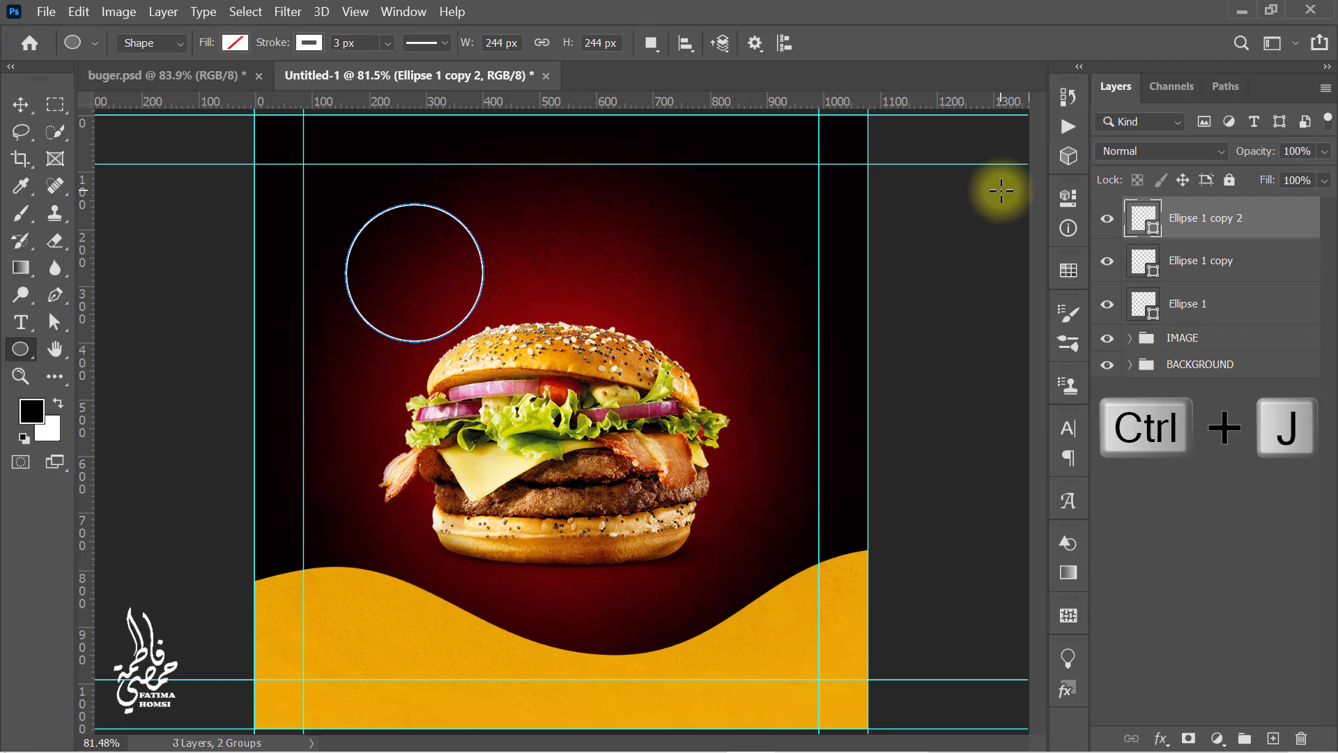
{"action": "key", "text": "ctrl+t"}
{"action": "left_click_drag", "start_coordinate": [437, 271], "coordinate": [772, 386]}
{"action": "scroll", "coordinate": [772, 386], "scroll_direction": "up", "scroll_amount": 2}
{"action": "mouse_move", "coordinate": [775, 294]}
{"action": "left_mouse_down"}
{"action": "mouse_move", "coordinate": [780, 468]}
{"action": "mouse_move", "coordinate": [758, 304]}
{"action": "left_mouse_up"}
{"action": "scroll", "coordinate": [778, 478], "scroll_direction": "up", "scroll_amount": 3}
{"action": "left_click", "coordinate": [983, 44]}
{"action": "scroll", "coordinate": [718, 224], "scroll_direction": "down", "scroll_amount": 6}
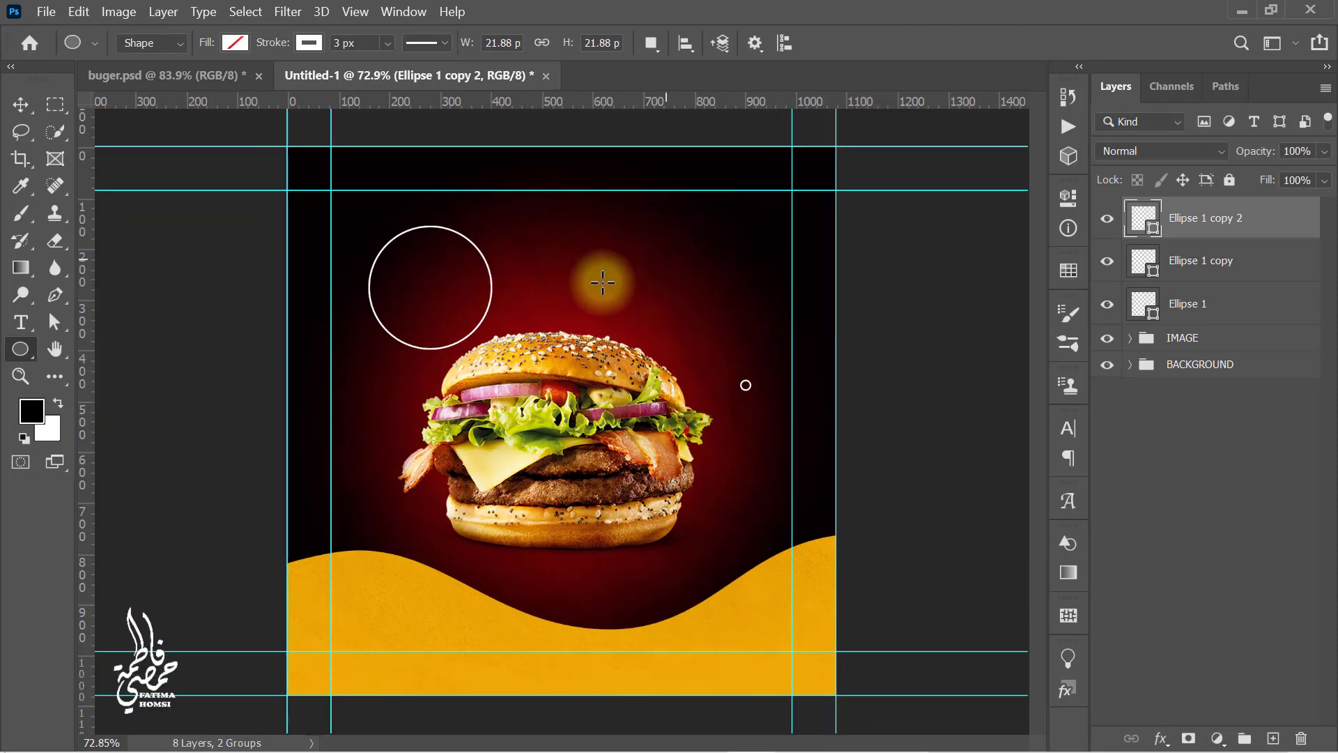
- Shrink the Ellipse 1 copy circle to about 20 px and place it to the left of the burger
{"action": "scroll", "coordinate": [478, 289], "scroll_direction": "up", "scroll_amount": 1}
{"action": "left_click", "coordinate": [1228, 276]}
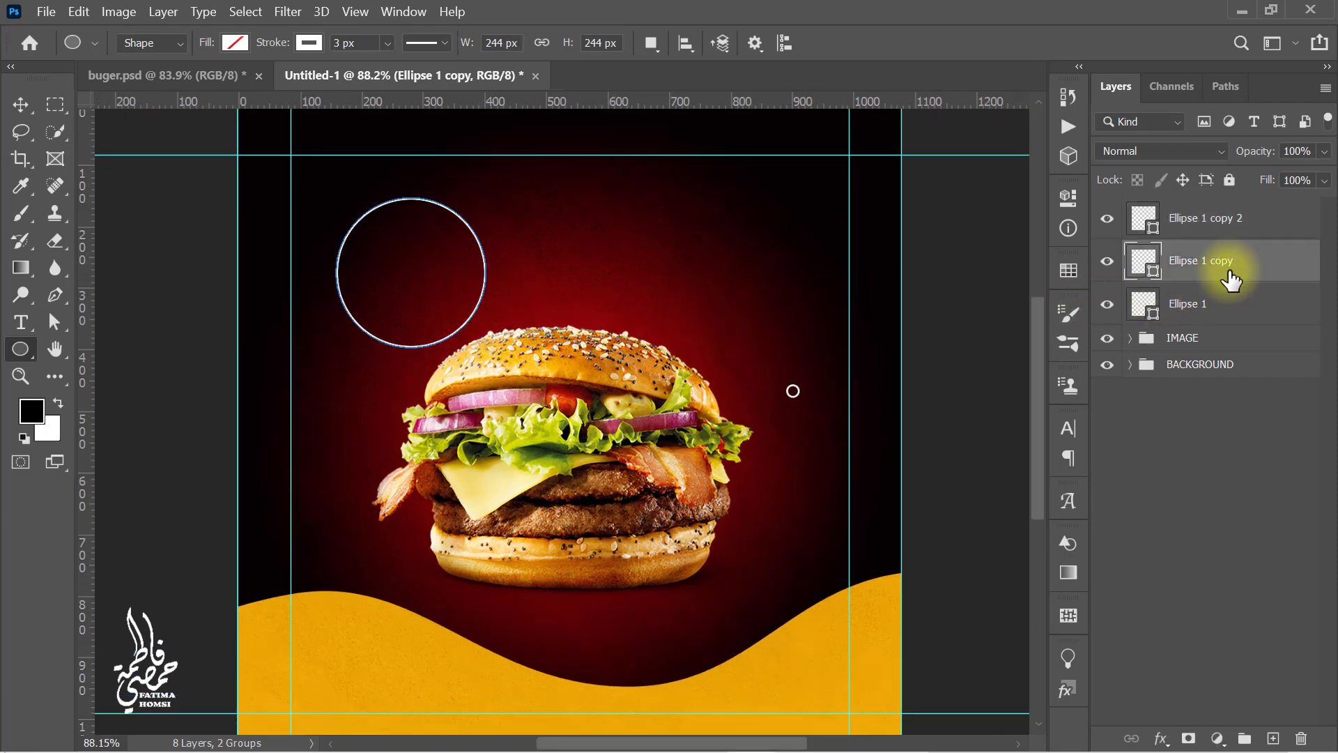
{"action": "key", "text": "ctrl+t"}
{"action": "left_click_drag", "start_coordinate": [404, 200], "coordinate": [292, 535]}
{"action": "scroll", "coordinate": [407, 383], "scroll_direction": "up", "scroll_amount": 3}
{"action": "left_click_drag", "start_coordinate": [293, 524], "coordinate": [293, 525]}
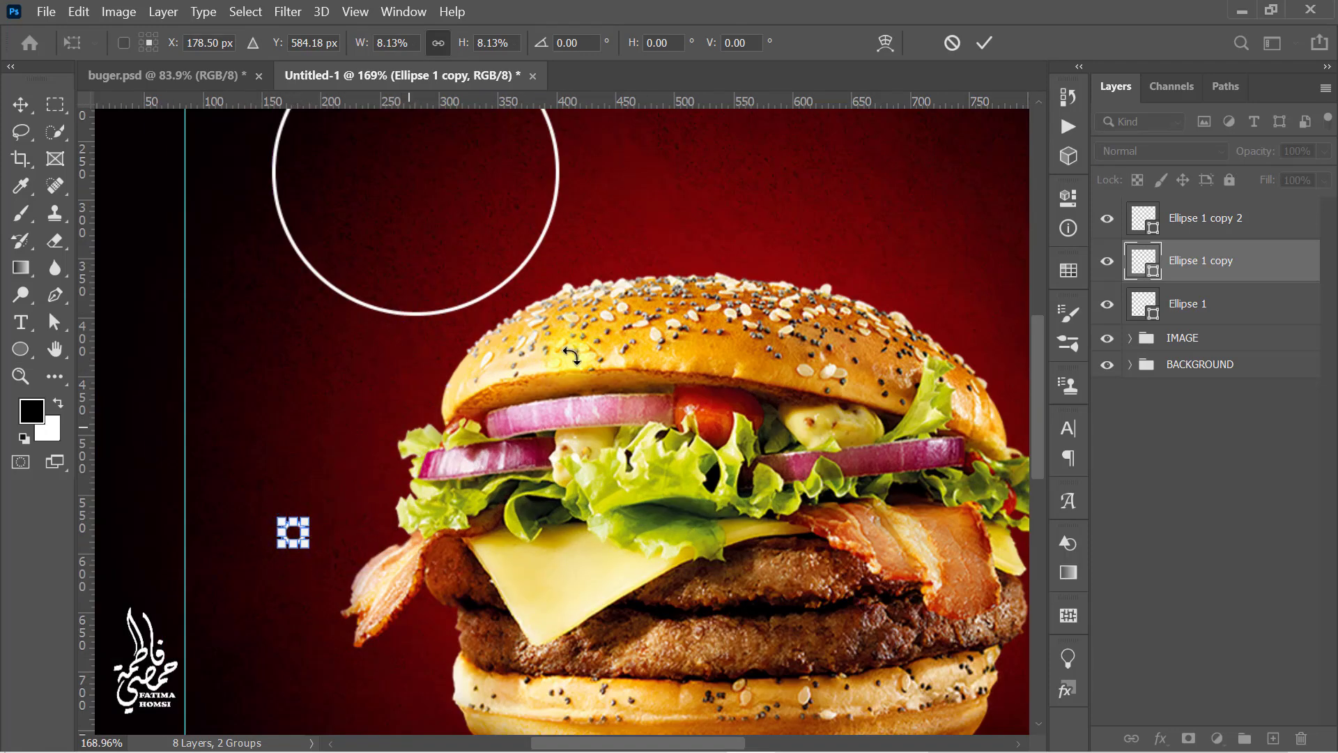
{"action": "left_click", "coordinate": [982, 44]}
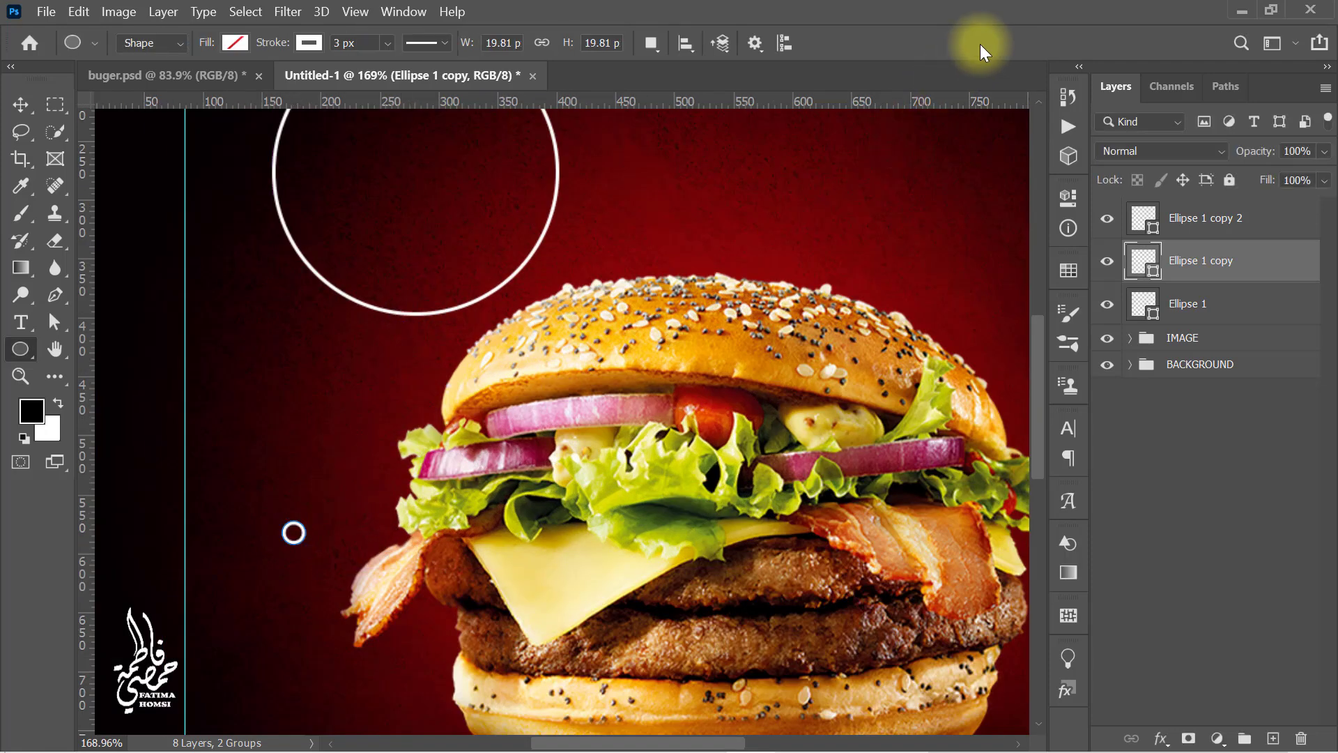
- Scale the original Ellipse 1 circle to 4%, about 10 px, and place it above the right half of the burger's bun
{"action": "left_click", "coordinate": [1216, 303]}
{"action": "key", "text": "ctrl+t"}
{"action": "left_click_drag", "start_coordinate": [843, 308], "coordinate": [797, 364]}
{"action": "left_click_drag", "start_coordinate": [362, 225], "coordinate": [805, 204]}
{"action": "left_click_drag", "start_coordinate": [757, 367], "coordinate": [779, 168]}
{"action": "left_click_drag", "start_coordinate": [854, 184], "coordinate": [838, 256]}
{"action": "left_click_drag", "start_coordinate": [746, 239], "coordinate": [707, 315]}
{"action": "scroll", "coordinate": [749, 343], "scroll_direction": "up", "scroll_amount": 5}
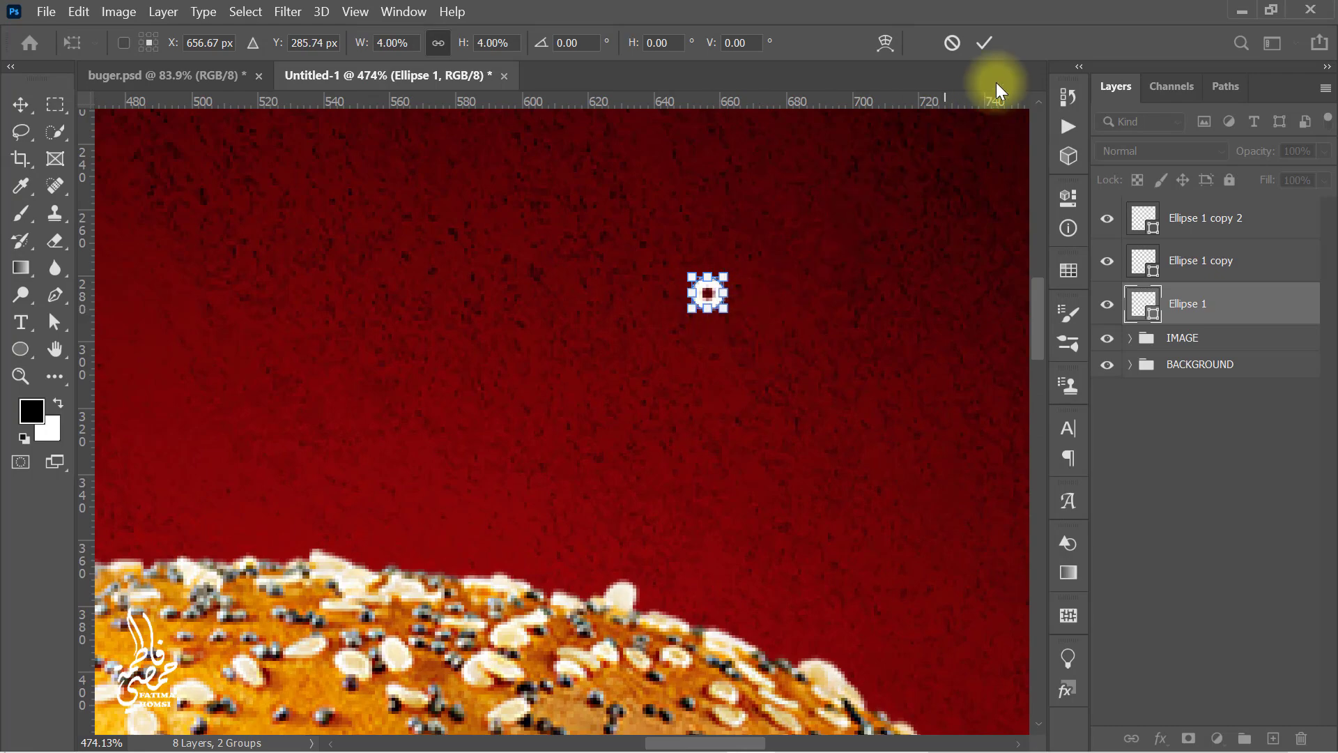
{"action": "left_click", "coordinate": [985, 43]}
{"action": "scroll", "coordinate": [881, 150], "scroll_direction": "down", "scroll_amount": 5}
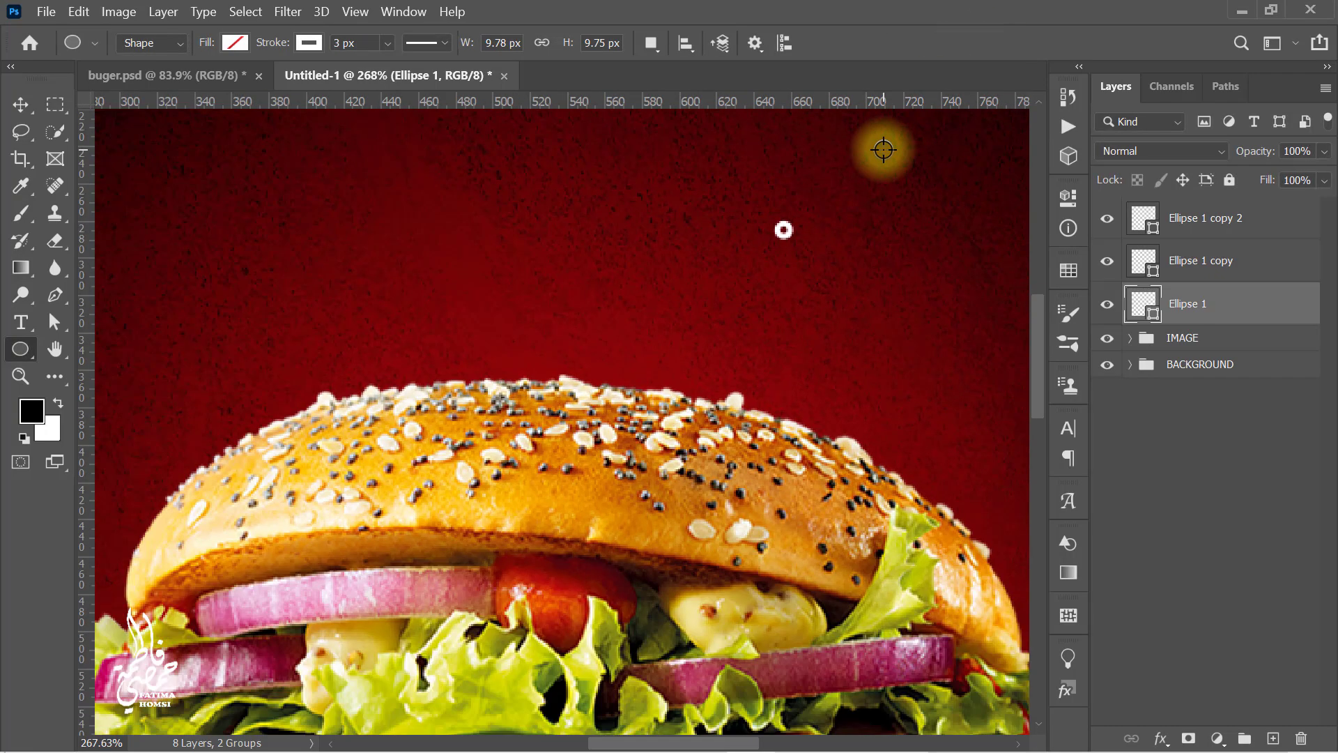
{"action": "scroll", "coordinate": [837, 260], "scroll_direction": "down", "scroll_amount": 2}
{"action": "scroll", "coordinate": [833, 277], "scroll_direction": "down", "scroll_amount": 3}
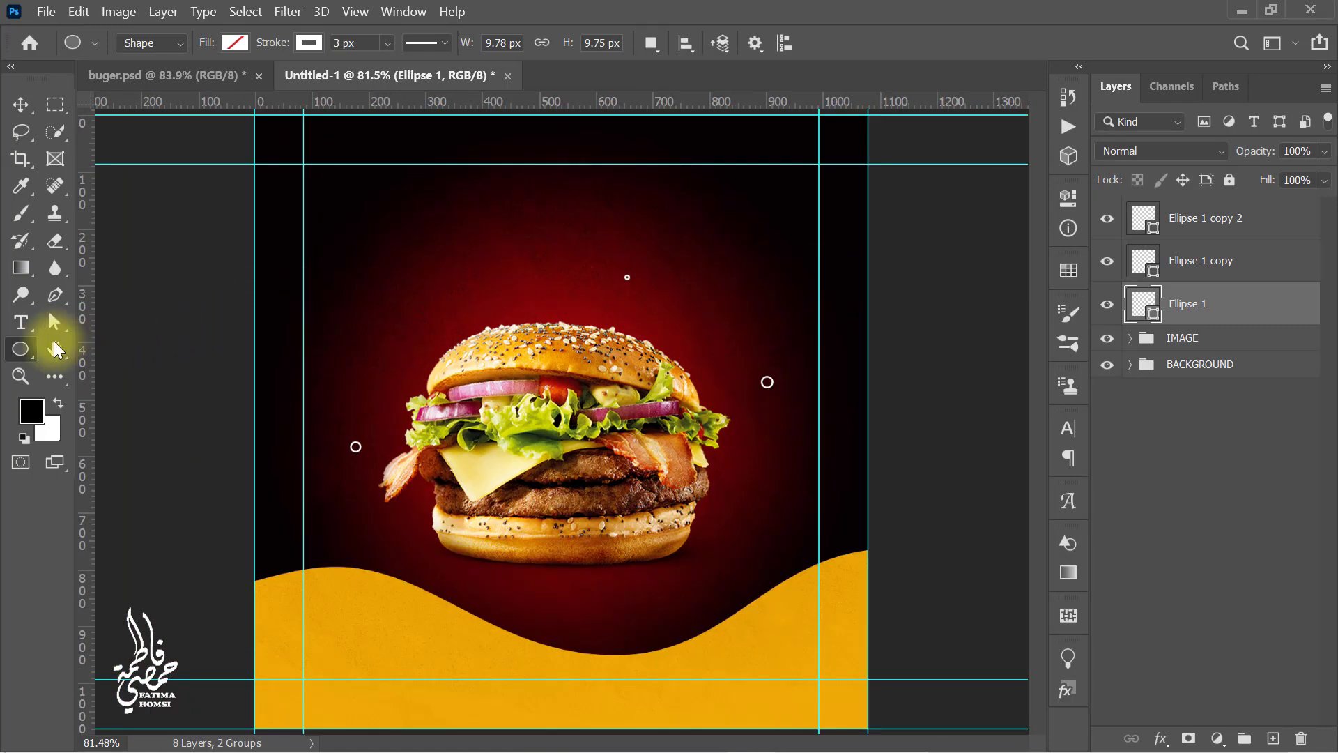
- Draw the double zigzag-wave custom shape about 58 x 20 px near the upper-right corner of the margin guides
{"action": "right_click", "coordinate": [20, 352]}
{"action": "left_click", "coordinate": [173, 443]}
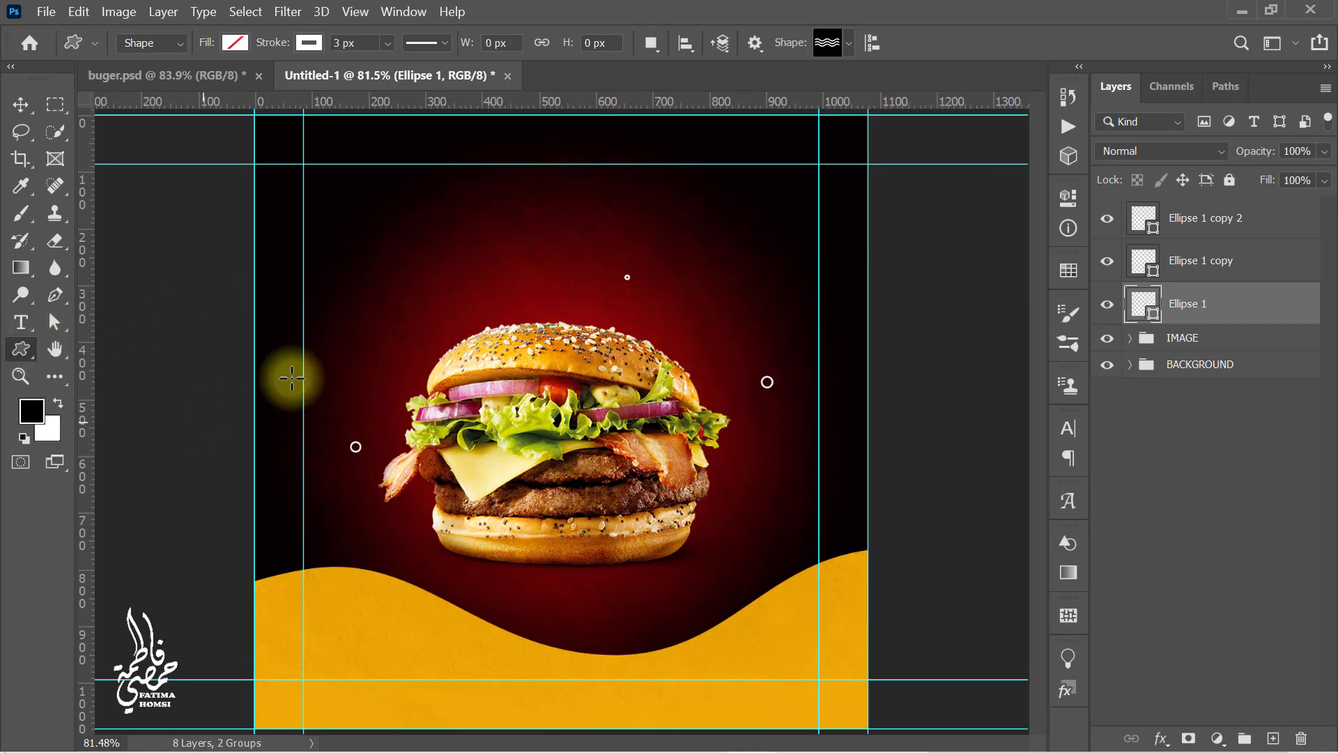
{"action": "left_click", "coordinate": [849, 55]}
{"action": "scroll", "coordinate": [887, 289], "scroll_direction": "down", "scroll_amount": 2}
{"action": "scroll", "coordinate": [888, 296], "scroll_direction": "up", "scroll_amount": 1}
{"action": "scroll", "coordinate": [891, 300], "scroll_direction": "up", "scroll_amount": 1}
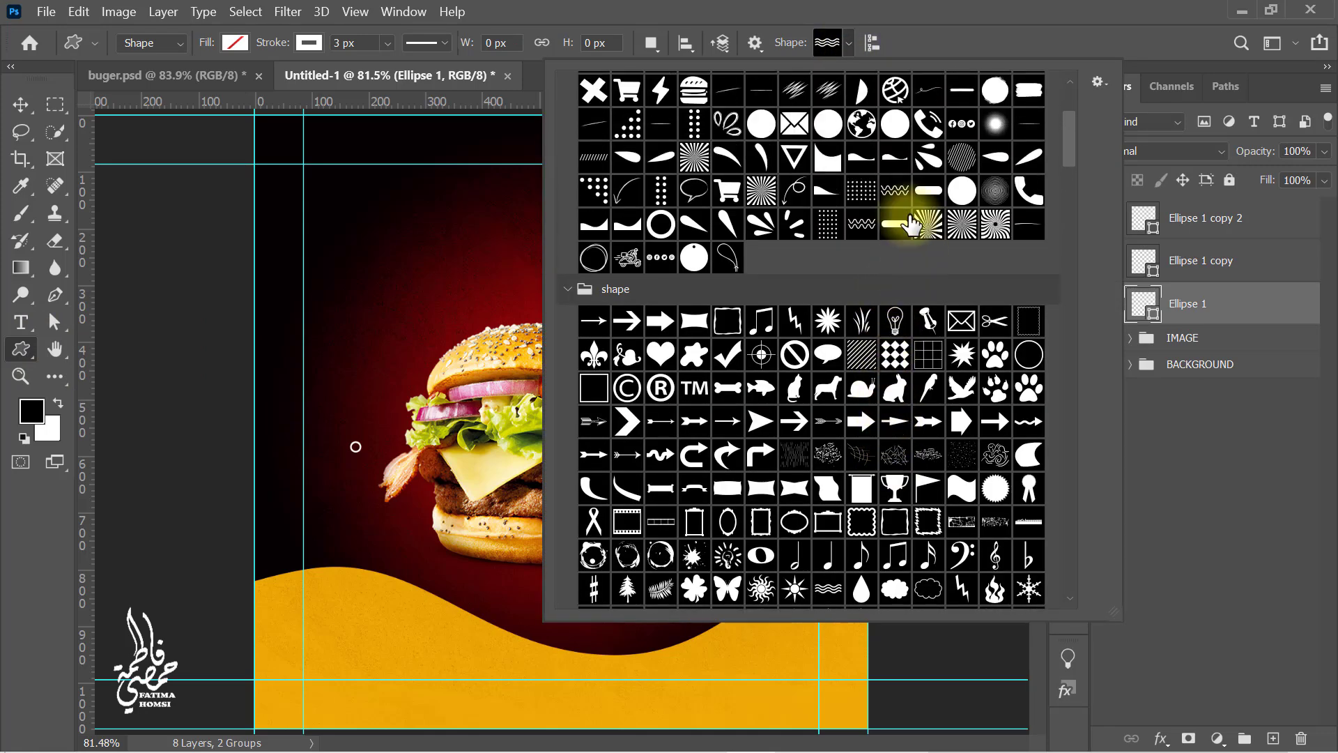
{"action": "left_click", "coordinate": [894, 189]}
{"action": "left_click", "coordinate": [948, 53]}
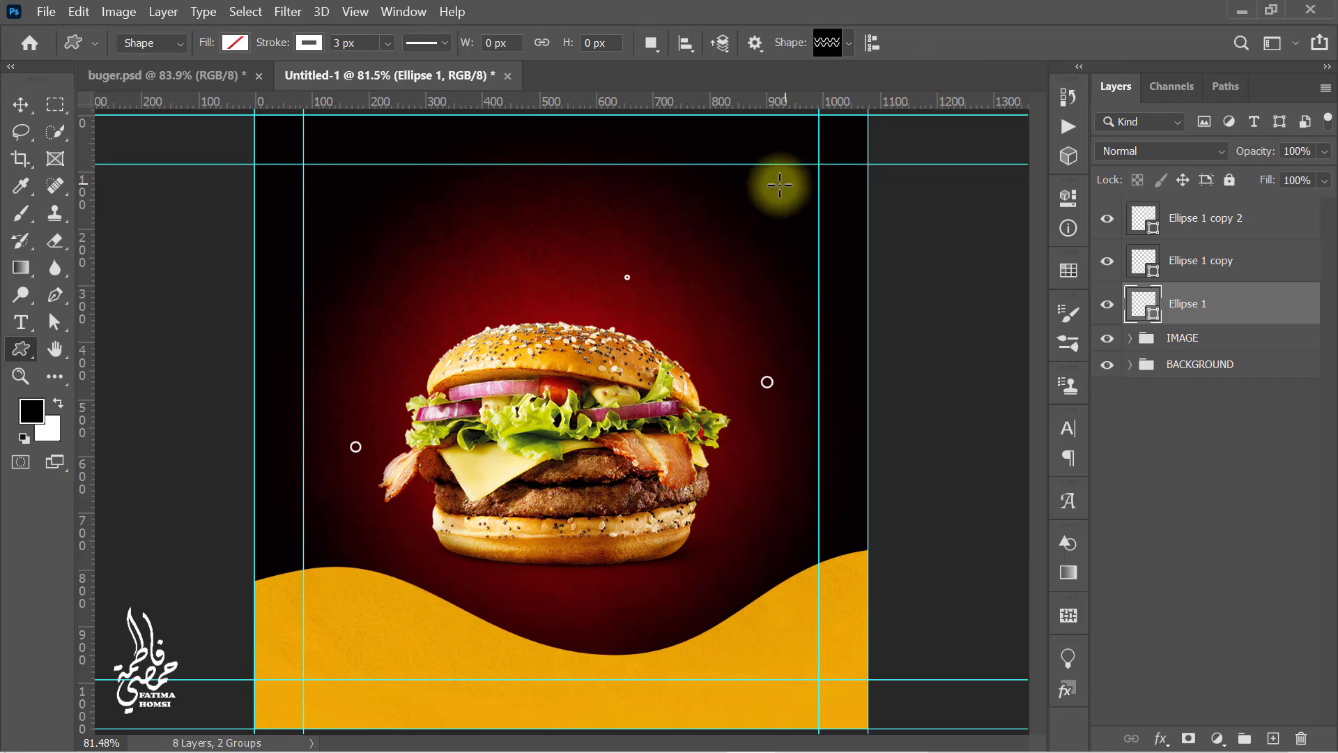
{"action": "left_click_drag", "start_coordinate": [776, 170], "coordinate": [809, 182]}
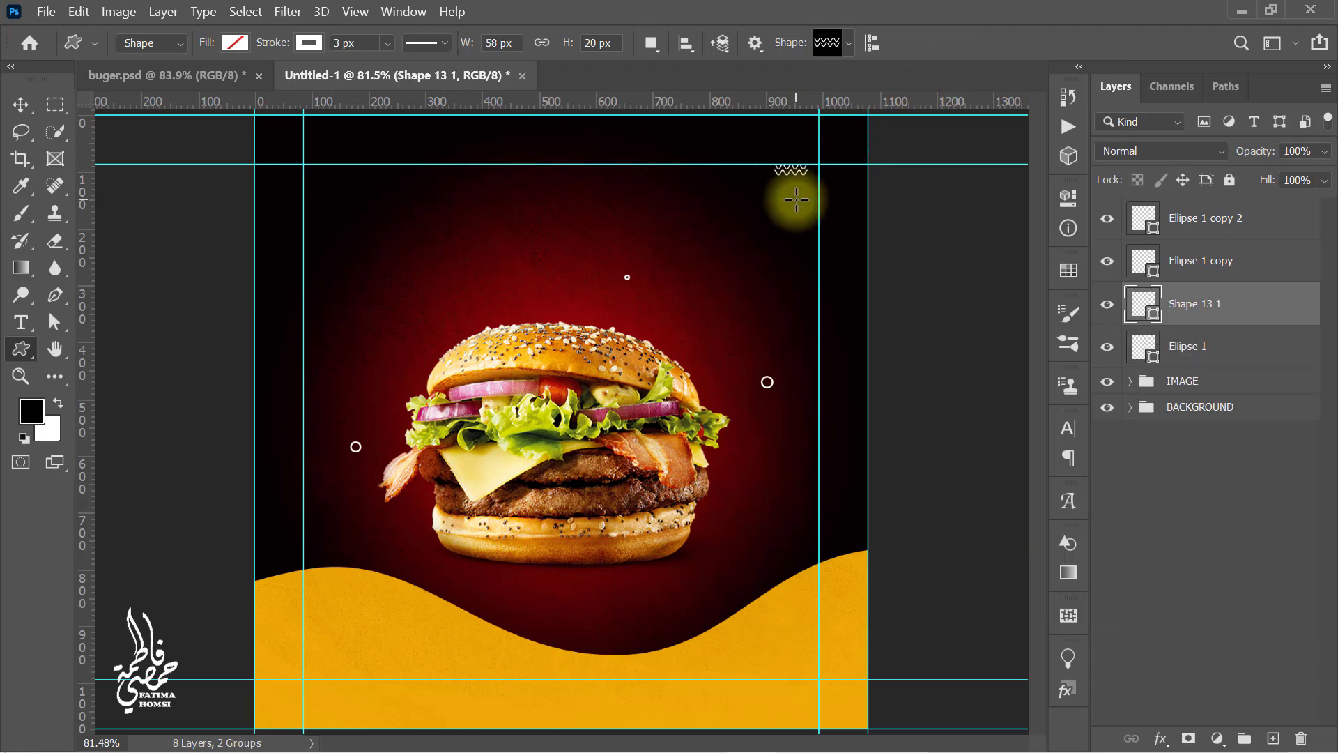
- Scale the wave shape to about 84%, snap it into the upper-right corner of the margin guides and set its opacity to 75%
{"action": "scroll", "coordinate": [802, 170], "scroll_direction": "up", "scroll_amount": 3}
{"action": "scroll", "coordinate": [813, 170], "scroll_direction": "up", "scroll_amount": 2}
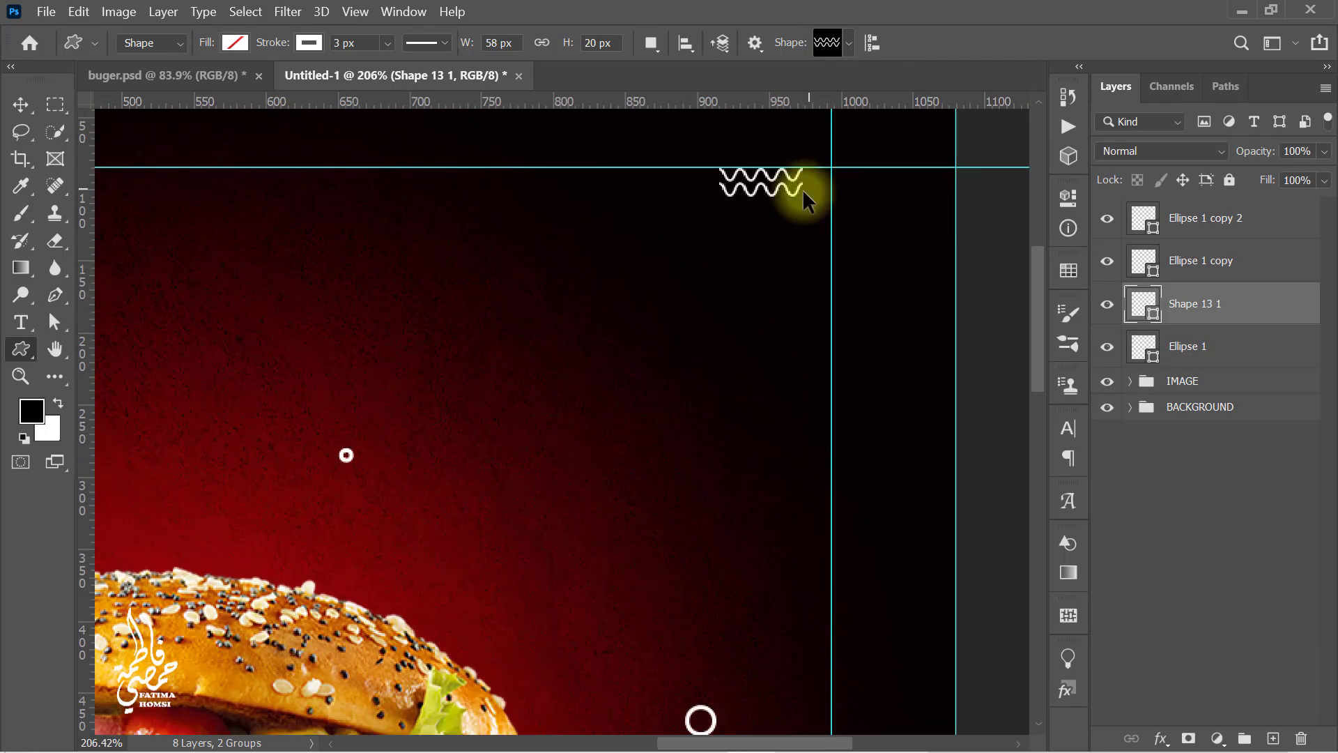
{"action": "key", "text": "ctrl+t"}
{"action": "mouse_move", "coordinate": [763, 181]}
{"action": "left_mouse_down"}
{"action": "mouse_move", "coordinate": [791, 182]}
{"action": "mouse_move", "coordinate": [762, 191]}
{"action": "left_mouse_up"}
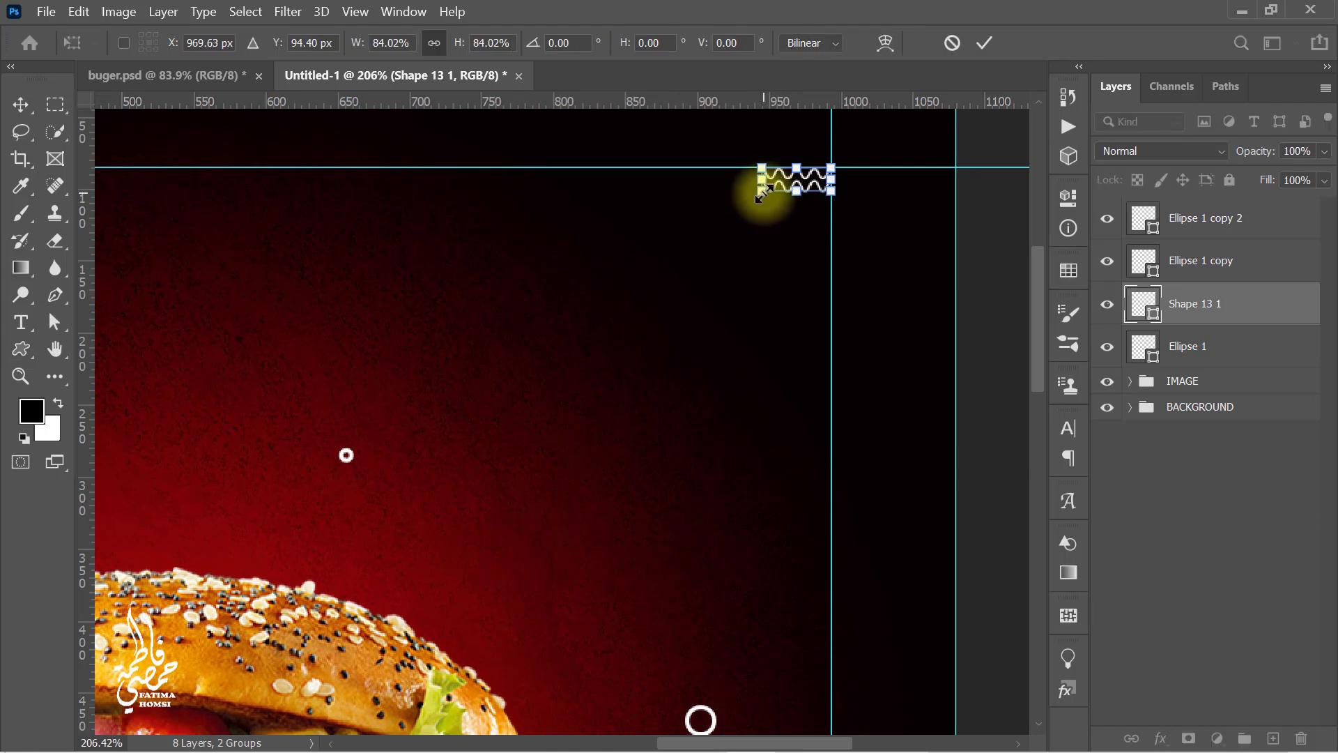
{"action": "left_click", "coordinate": [982, 47]}
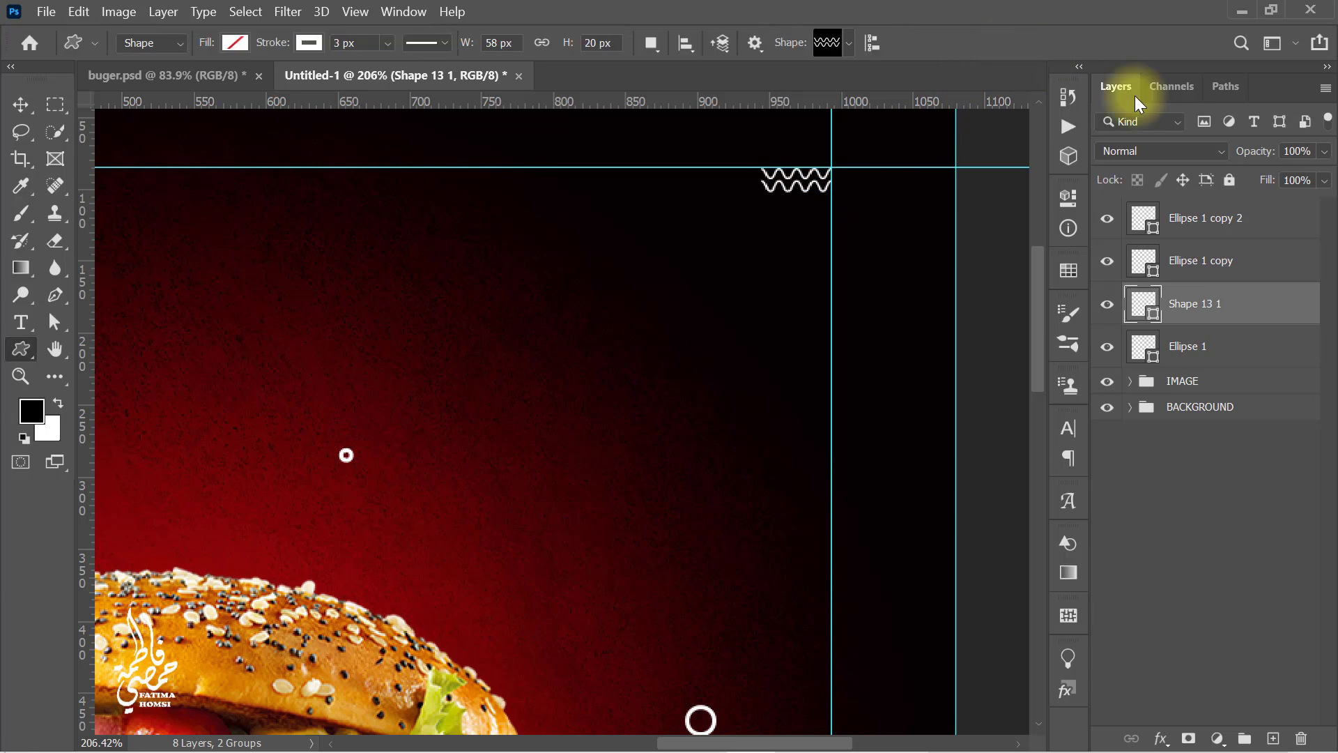
{"action": "left_click_drag", "start_coordinate": [1312, 153], "coordinate": [1280, 151]}
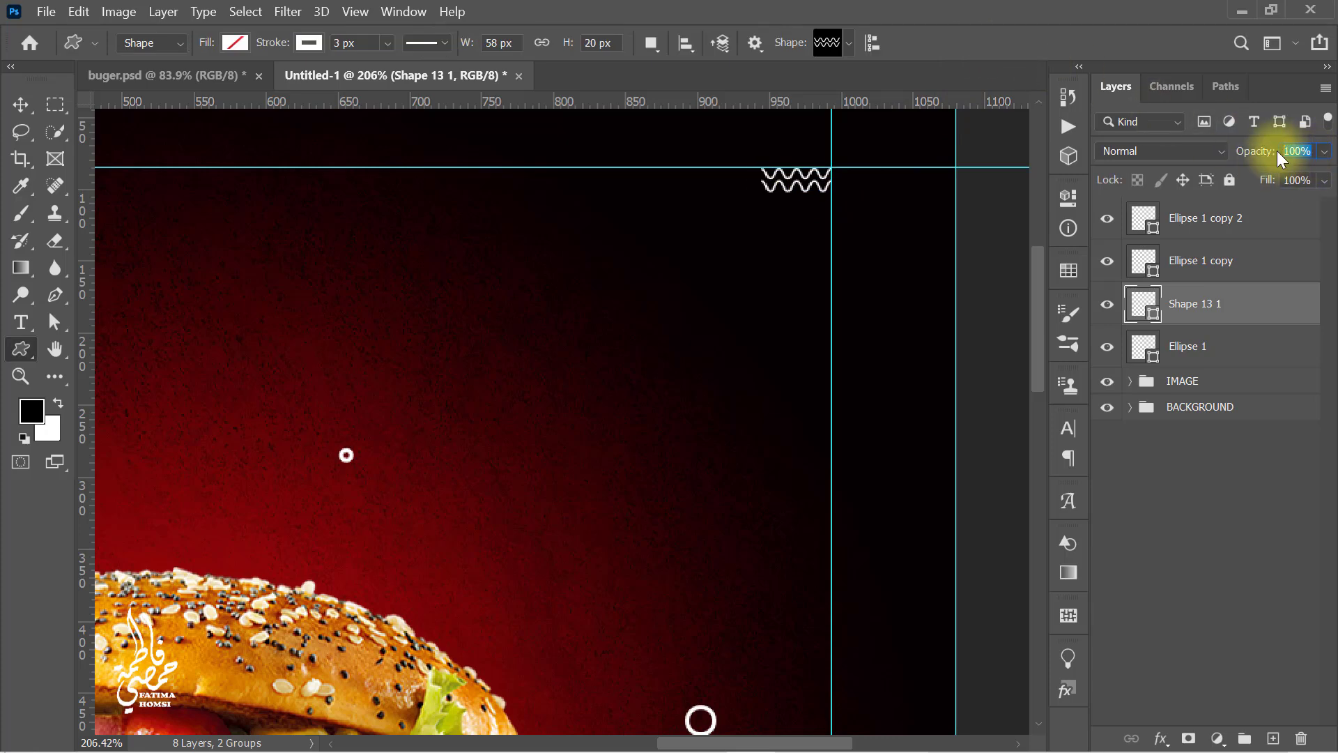
- Duplicate the wave shape and place the copy against the left margin guide, centred at about X 110, Y 299 px
{"action": "key", "text": "ctrl+j"}
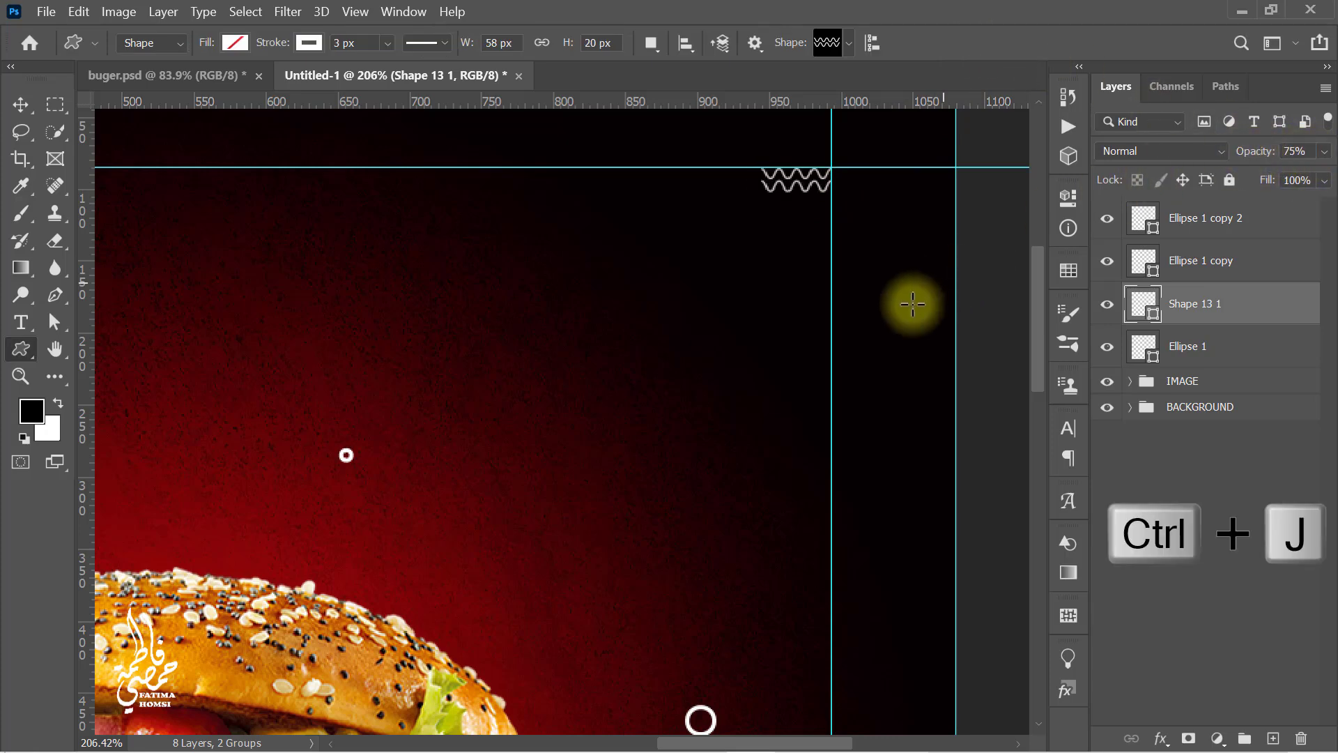
{"action": "key", "text": "ctrl+t"}
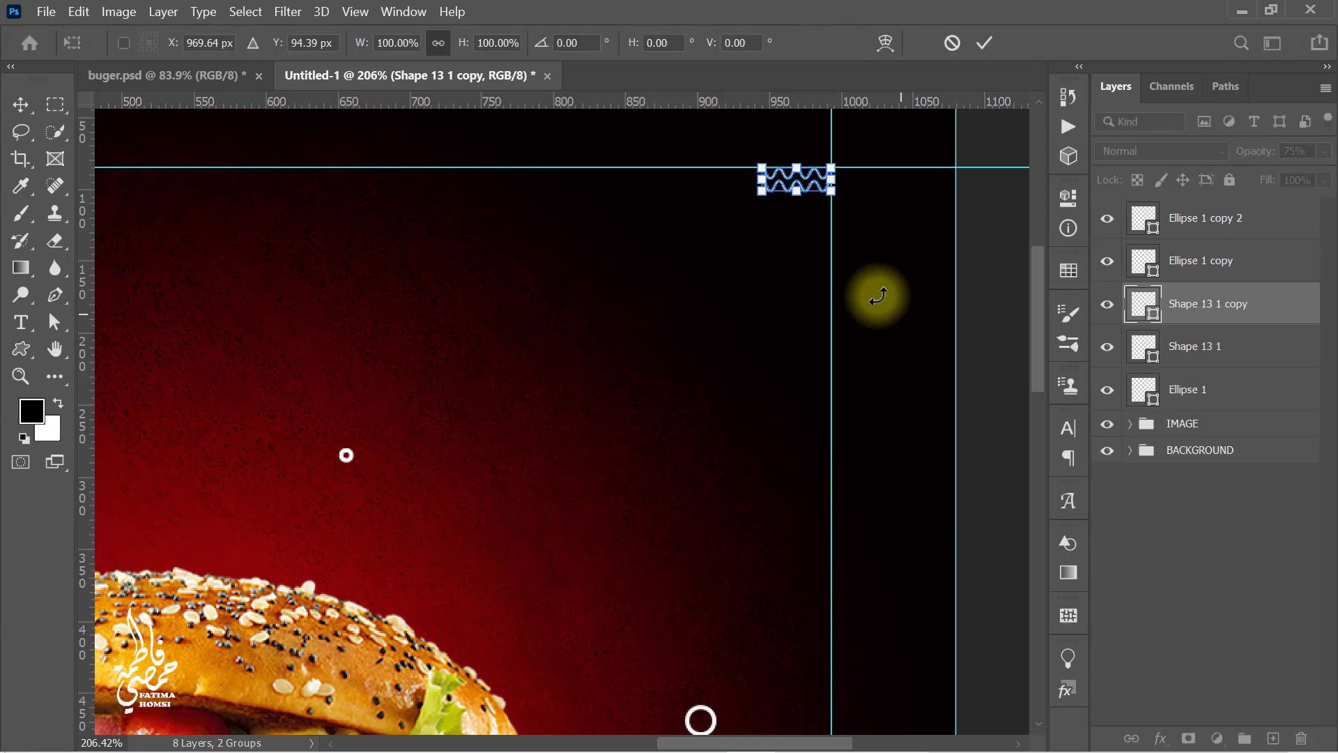
{"action": "mouse_move", "coordinate": [801, 179]}
{"action": "left_mouse_down"}
{"action": "mouse_move", "coordinate": [502, 269]}
{"action": "mouse_move", "coordinate": [224, 306]}
{"action": "left_mouse_up"}
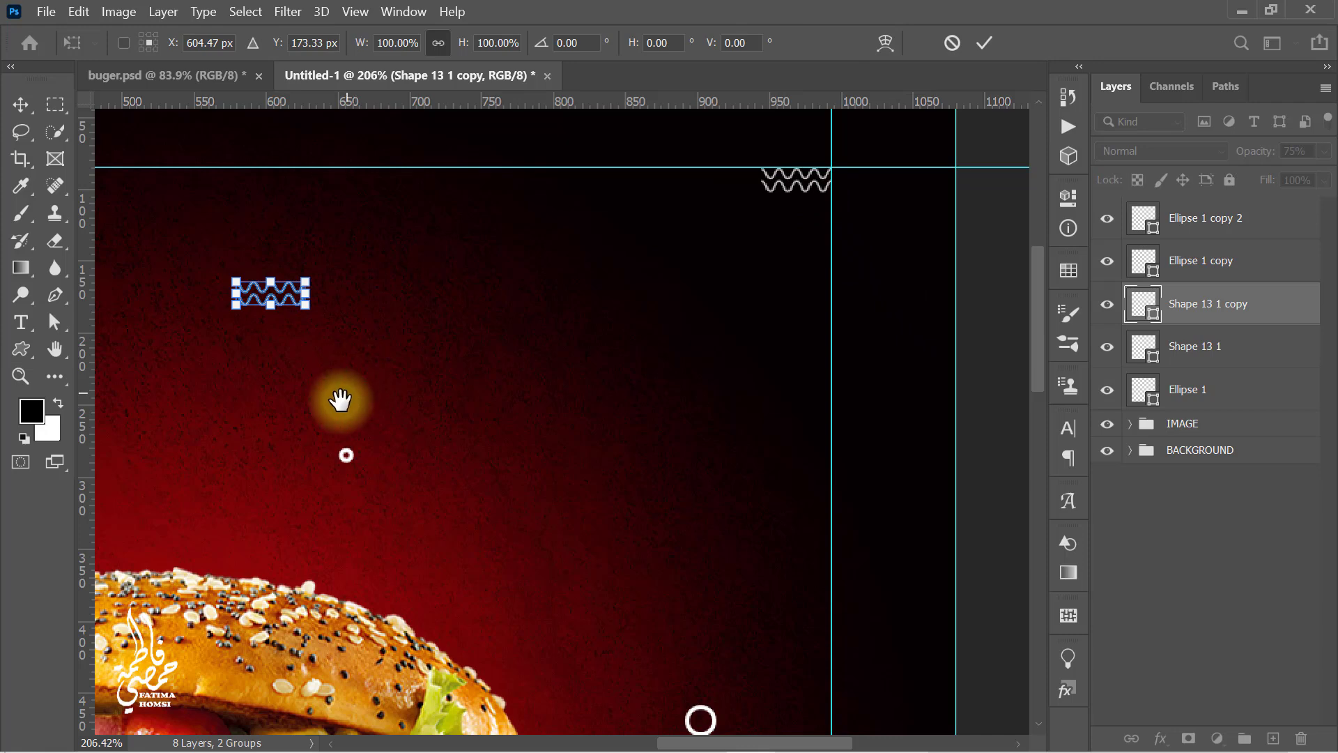
{"action": "left_click_drag", "start_coordinate": [344, 391], "coordinate": [959, 316]}
{"action": "left_click_drag", "start_coordinate": [894, 212], "coordinate": [186, 401]}
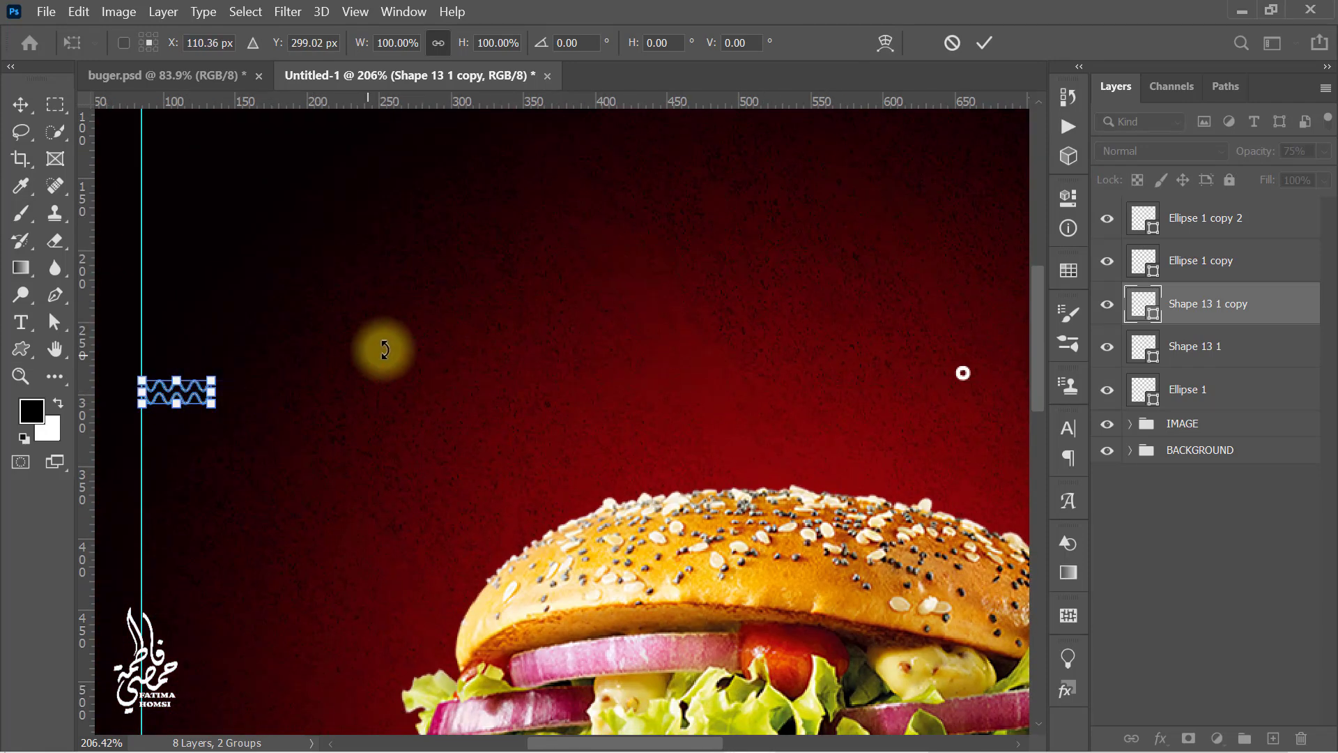
{"action": "left_click", "coordinate": [981, 50]}
- Draw the three-petal outline custom shape about 87 x 76 px at the upper-left edge of the burger's bun
{"action": "scroll", "coordinate": [675, 274], "scroll_direction": "down", "scroll_amount": 5}
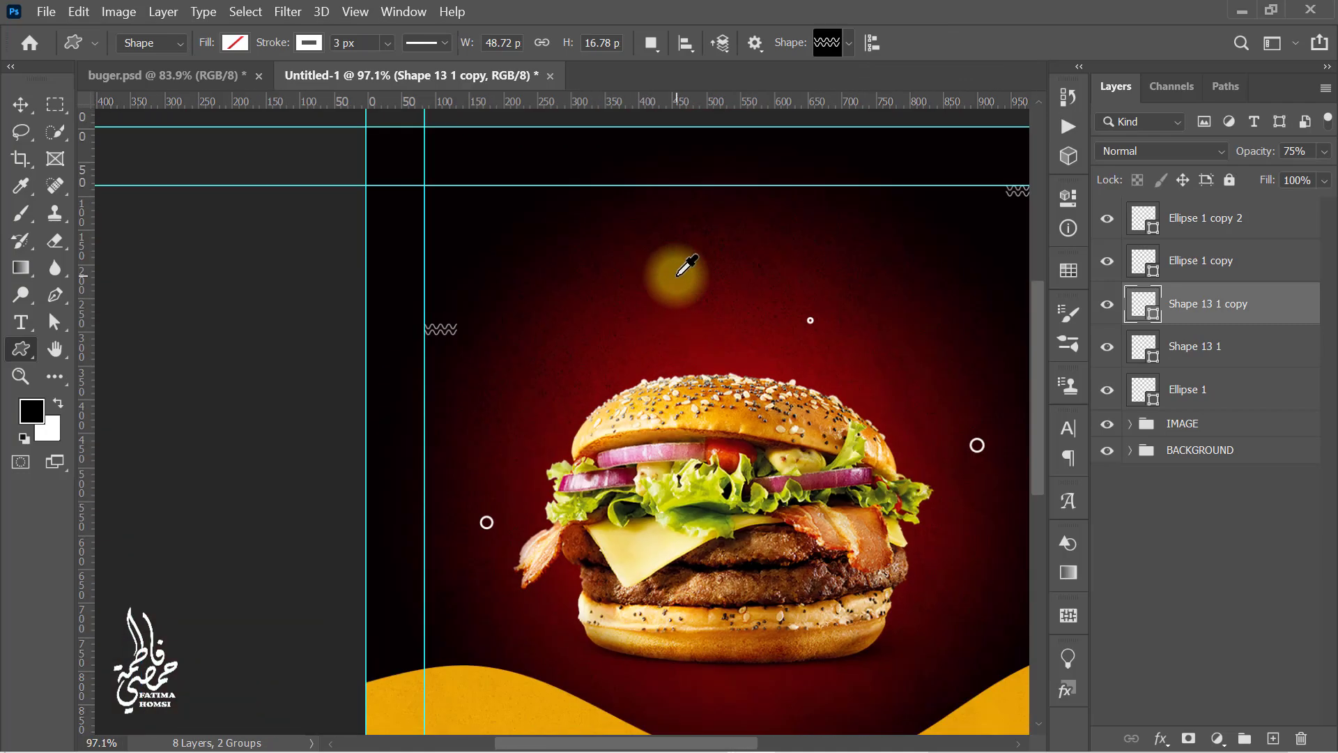
{"action": "scroll", "coordinate": [687, 267], "scroll_direction": "down", "scroll_amount": 1}
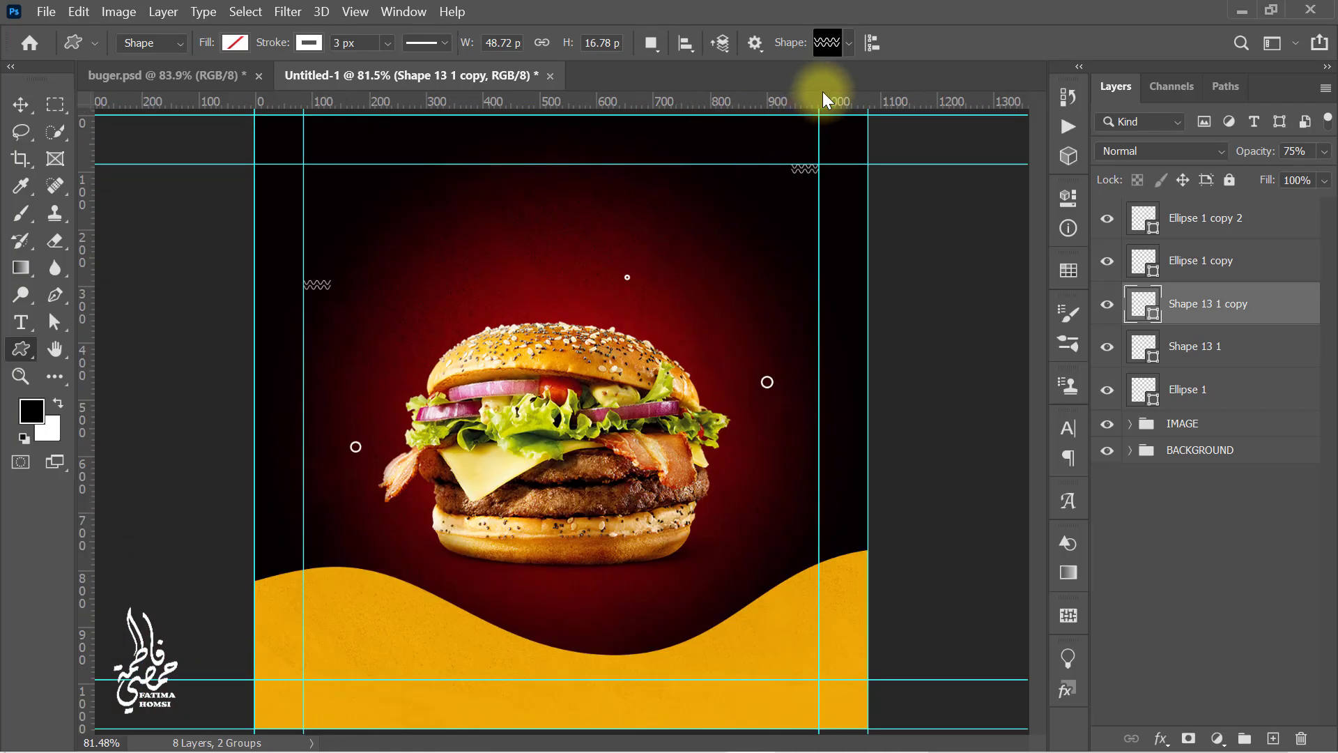
{"action": "left_click", "coordinate": [851, 43]}
{"action": "left_click", "coordinate": [727, 129]}
{"action": "left_click", "coordinate": [939, 50]}
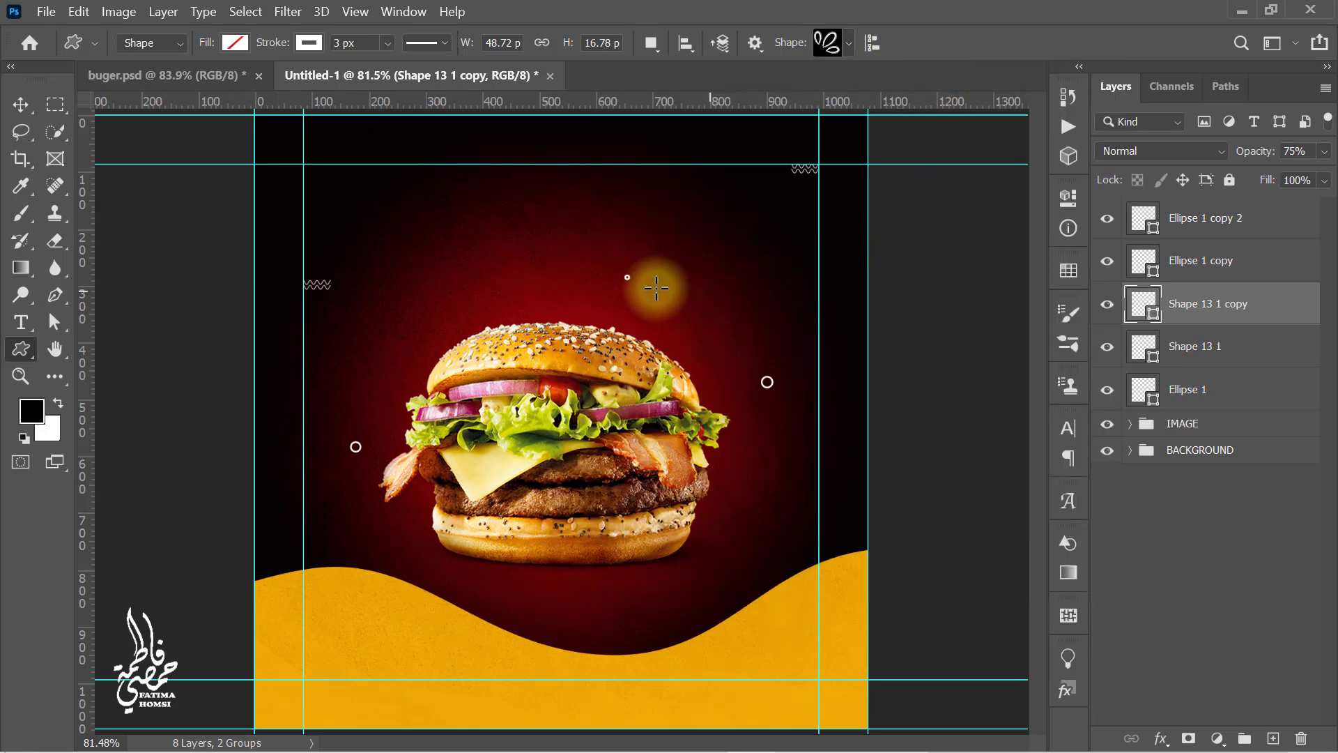
{"action": "left_click_drag", "start_coordinate": [395, 323], "coordinate": [469, 367]}
- Shrink and rotate the three-petal shape and place it just above the bun's upper-left edge with its petals fanning upward
{"action": "scroll", "coordinate": [471, 358], "scroll_direction": "up", "scroll_amount": 5}
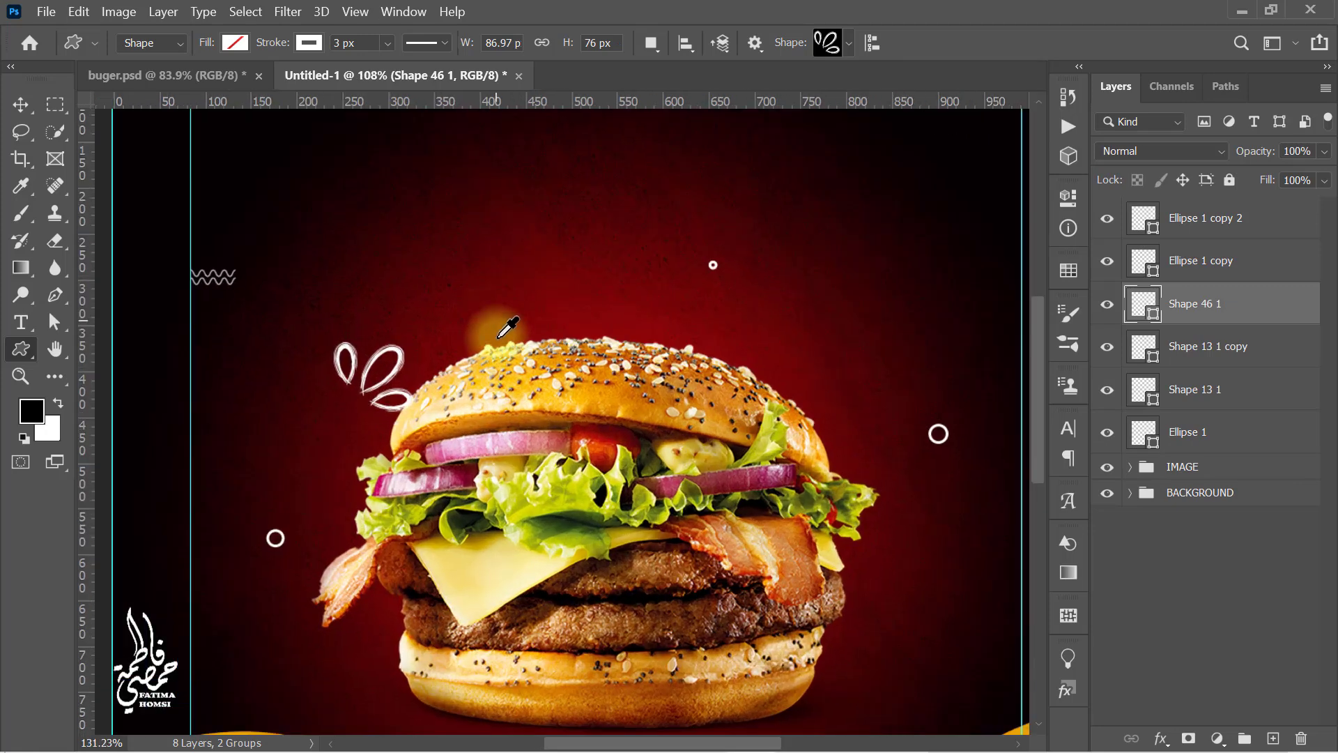
{"action": "key", "text": "ctrl+t"}
{"action": "left_click_drag", "start_coordinate": [442, 307], "coordinate": [302, 272]}
{"action": "left_click_drag", "start_coordinate": [364, 372], "coordinate": [398, 320]}
{"action": "left_click_drag", "start_coordinate": [440, 266], "coordinate": [408, 273]}
{"action": "left_click", "coordinate": [983, 43]}
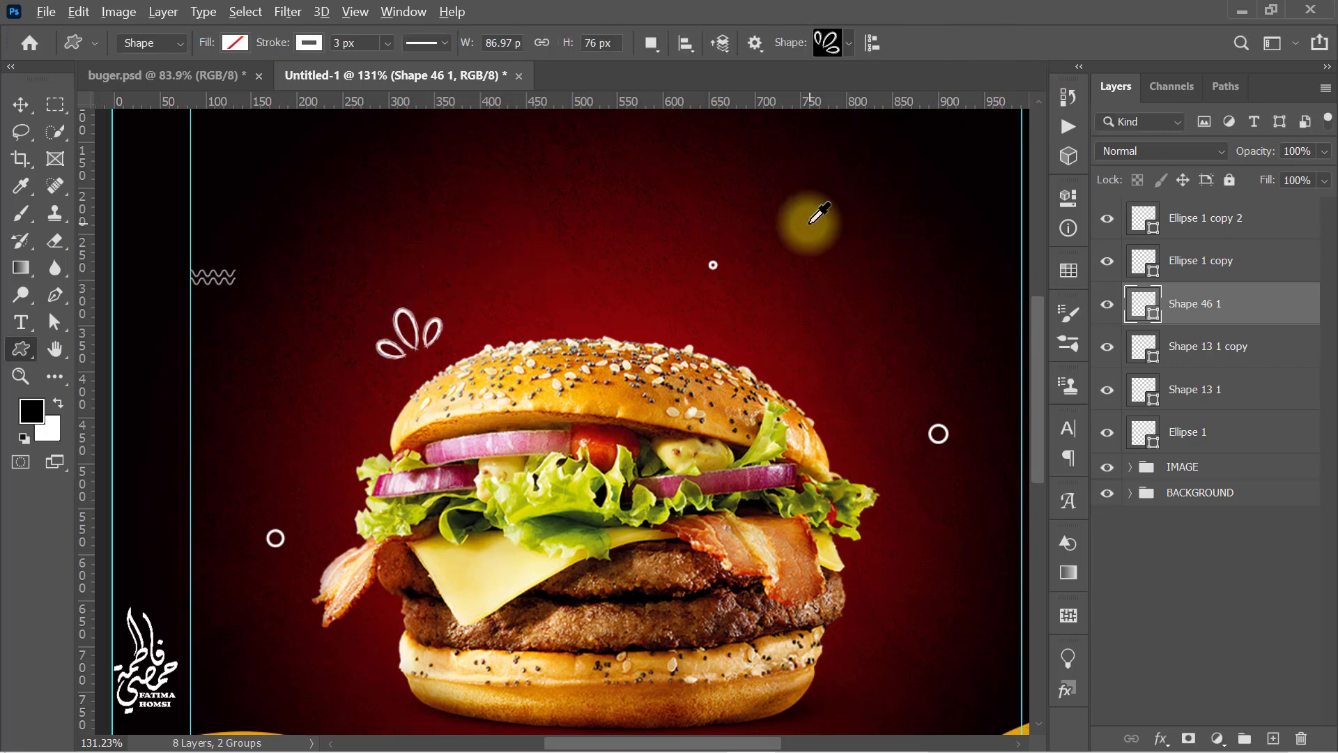
- Duplicate the three-petal shape, rotate the copy about 113° and place it to the right of the burger's lower patties
{"action": "key", "text": "ctrl+0"}
{"action": "key", "text": "ctrl+j"}
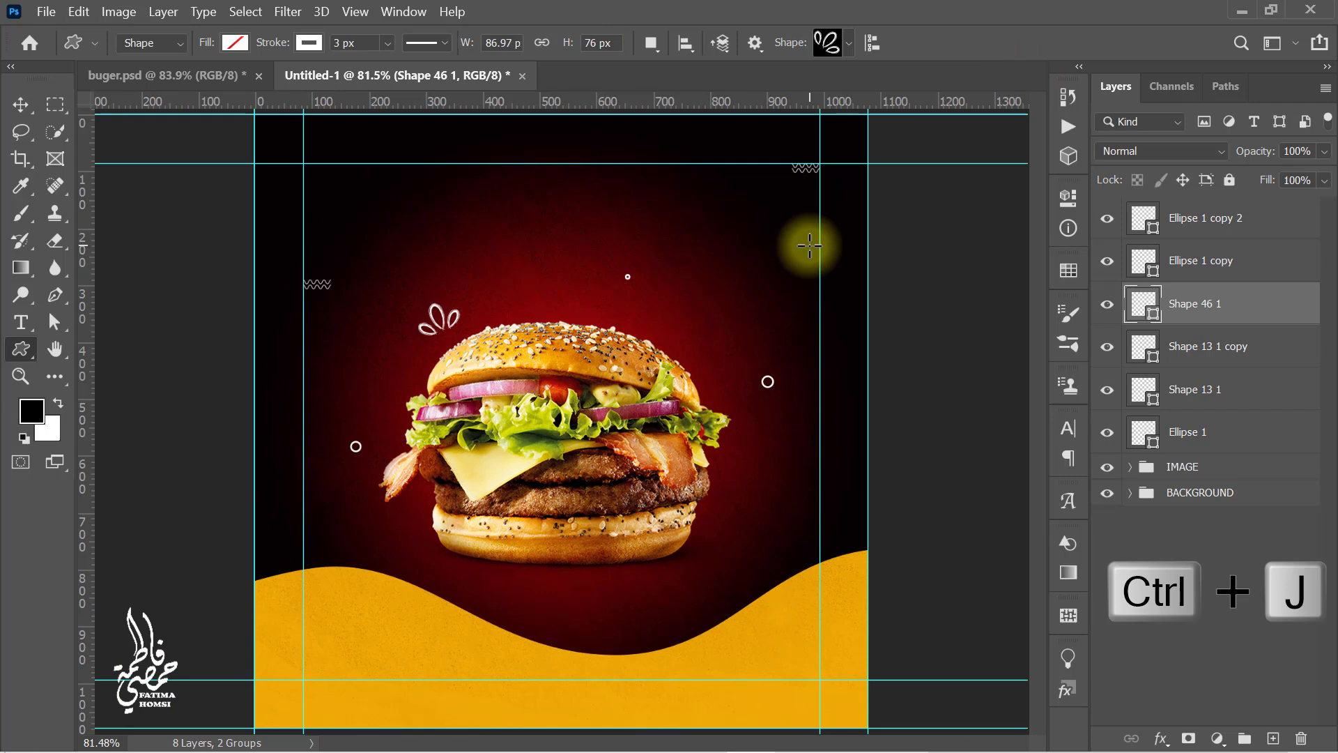
{"action": "key", "text": "ctrl+t"}
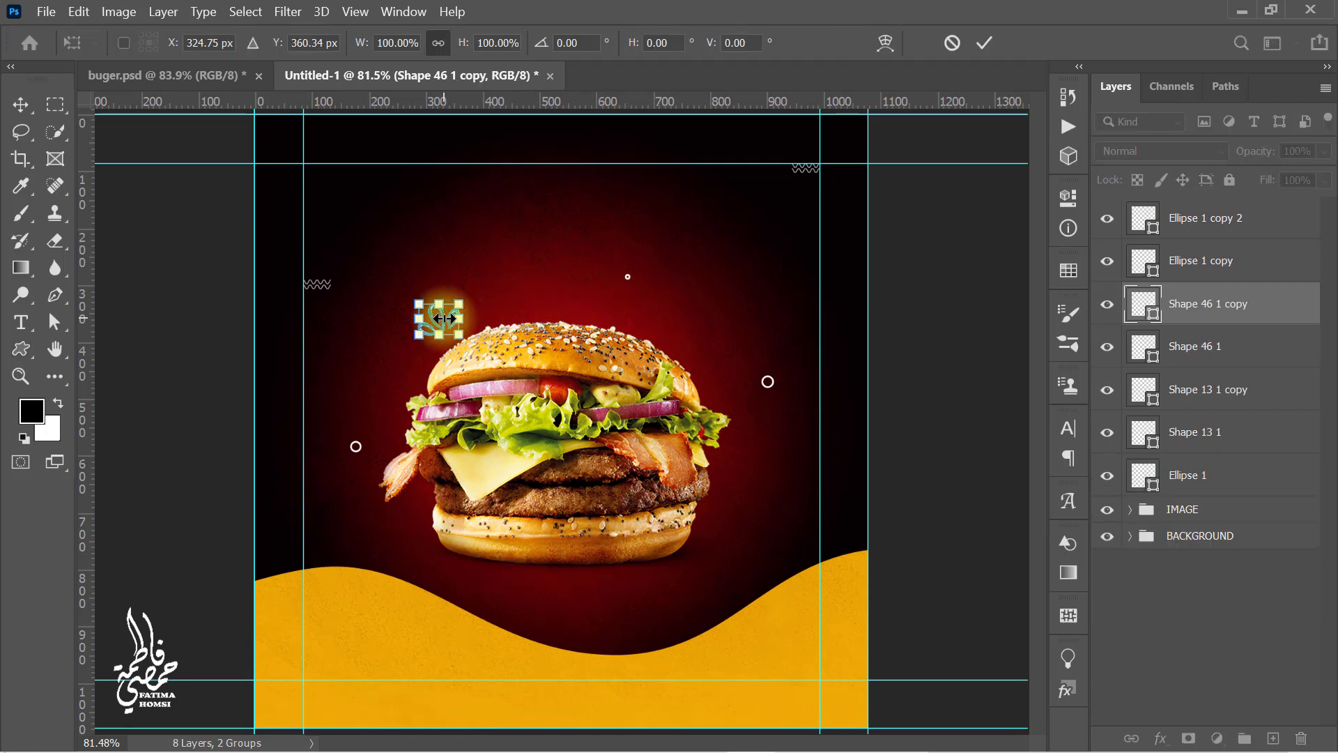
{"action": "left_click_drag", "start_coordinate": [439, 319], "coordinate": [721, 366]}
{"action": "left_click_drag", "start_coordinate": [757, 418], "coordinate": [750, 497]}
{"action": "left_click_drag", "start_coordinate": [757, 437], "coordinate": [755, 437]}
{"action": "left_click_drag", "start_coordinate": [753, 490], "coordinate": [746, 490]}
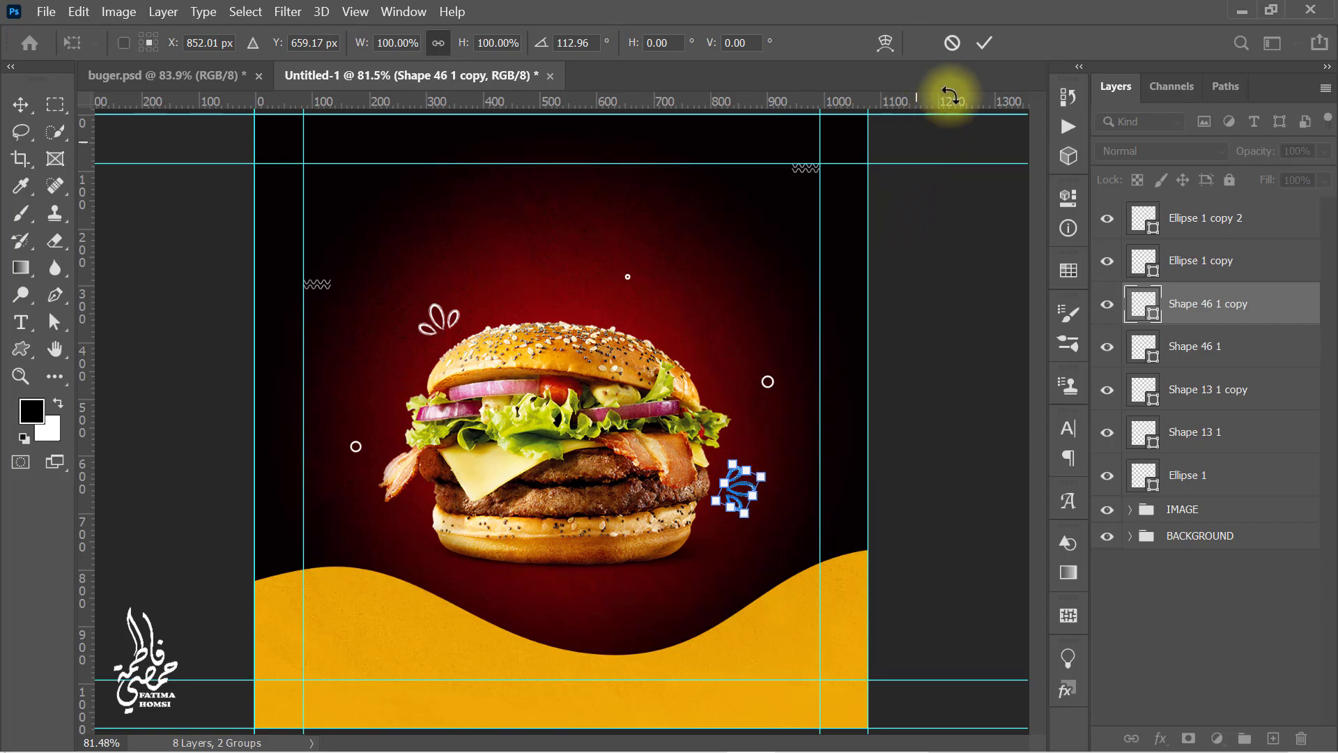
{"action": "left_click", "coordinate": [985, 43]}
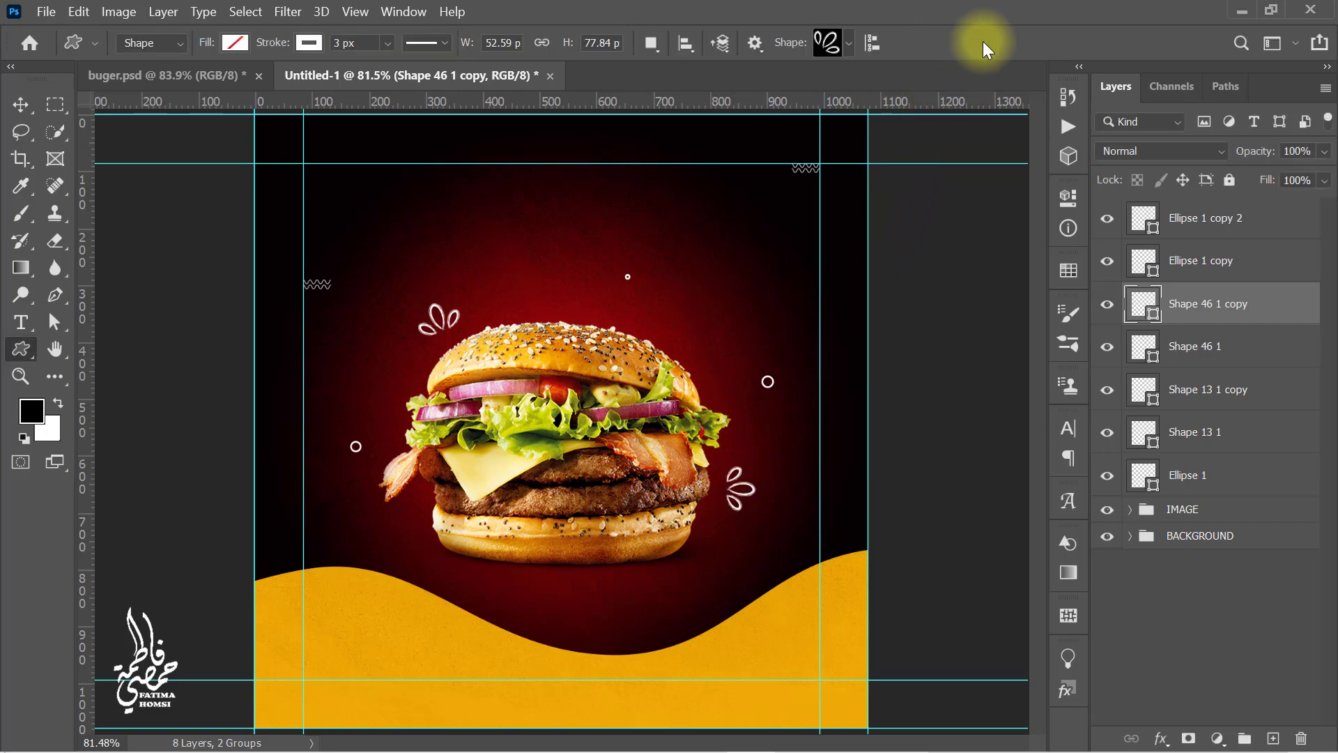
- Rotate the Shape 46 1 copy petals about another 15.5° and move them slightly closer to the patties
{"action": "scroll", "coordinate": [793, 515], "scroll_direction": "up", "scroll_amount": 5}
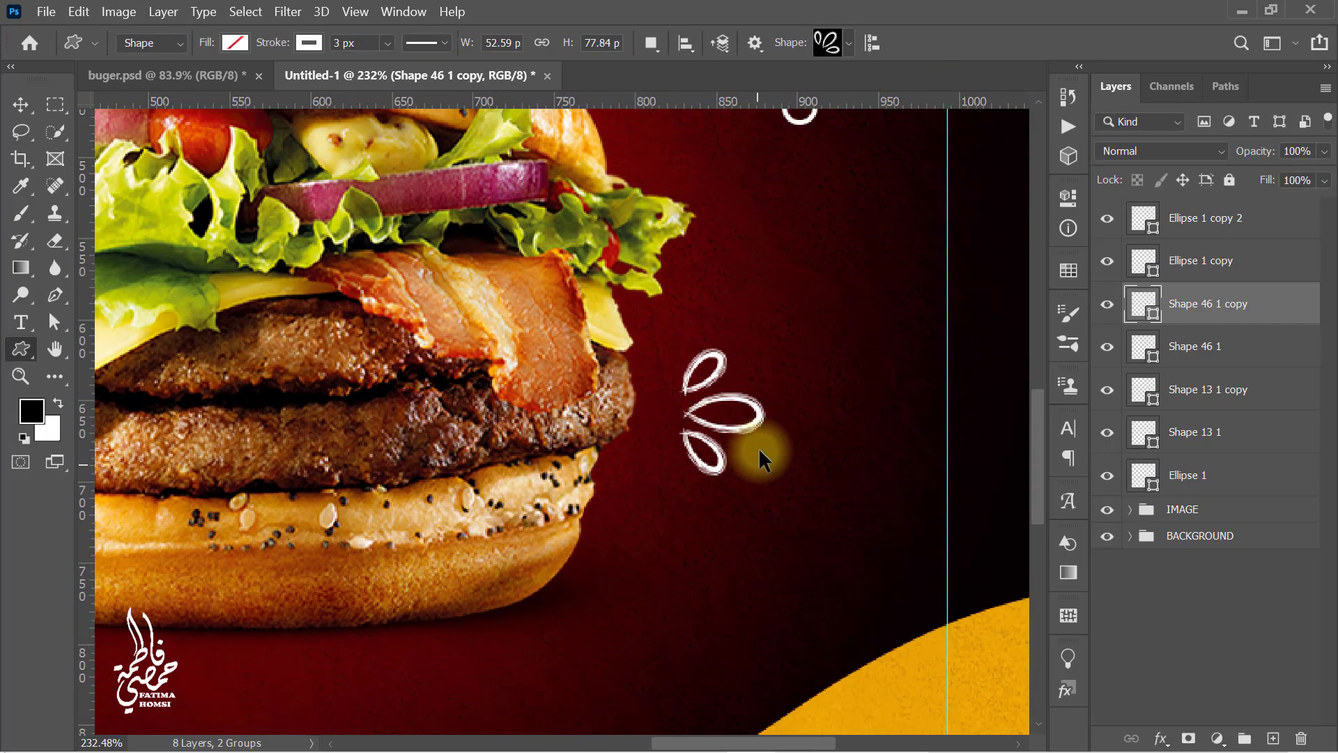
{"action": "key", "text": "ctrl+t"}
{"action": "mouse_move", "coordinate": [738, 299]}
{"action": "left_mouse_down"}
{"action": "mouse_move", "coordinate": [785, 320]}
{"action": "mouse_move", "coordinate": [767, 299]}
{"action": "mouse_move", "coordinate": [760, 311]}
{"action": "left_mouse_up"}
{"action": "left_click_drag", "start_coordinate": [721, 411], "coordinate": [701, 400]}
{"action": "left_click", "coordinate": [985, 43]}
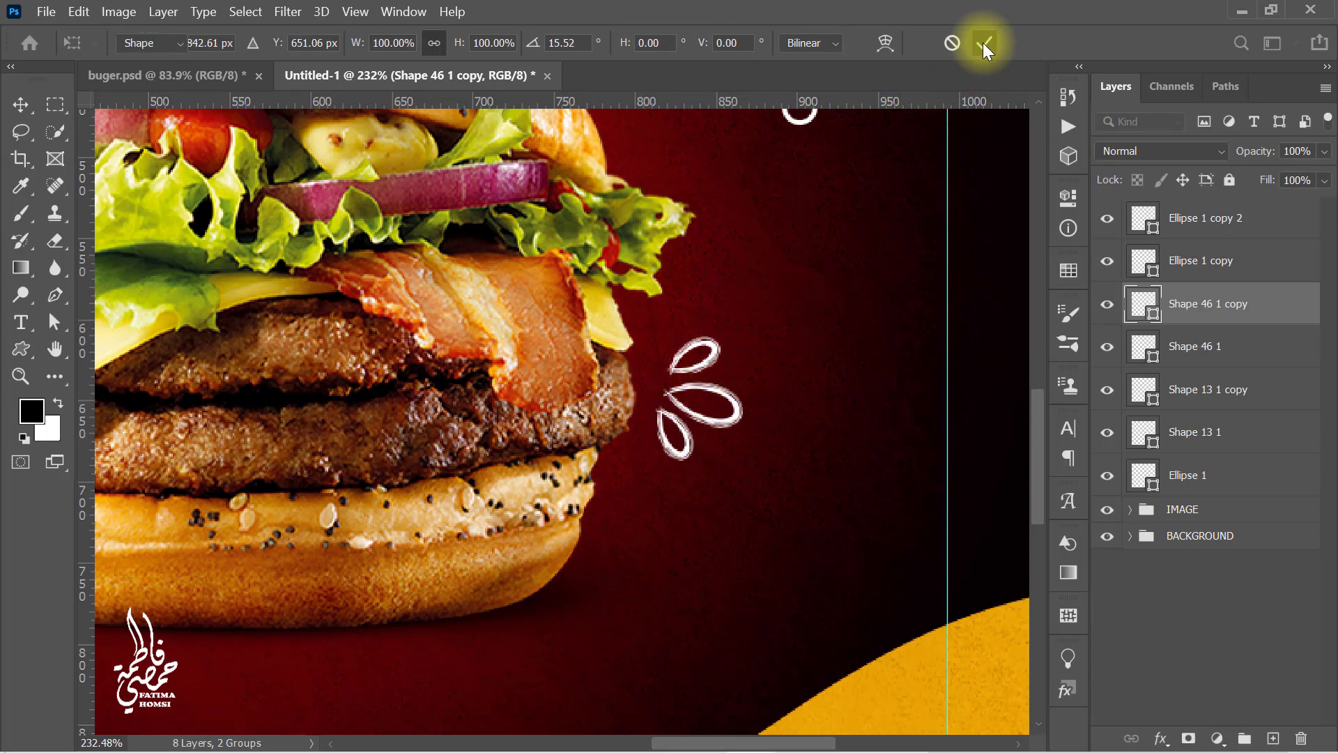
- Scale the original Shape 46 1 petals above the bun to about 91%, rotate them about -21° and collapse the BACKGROUND group
{"action": "left_click_drag", "start_coordinate": [652, 333], "coordinate": [948, 463]}
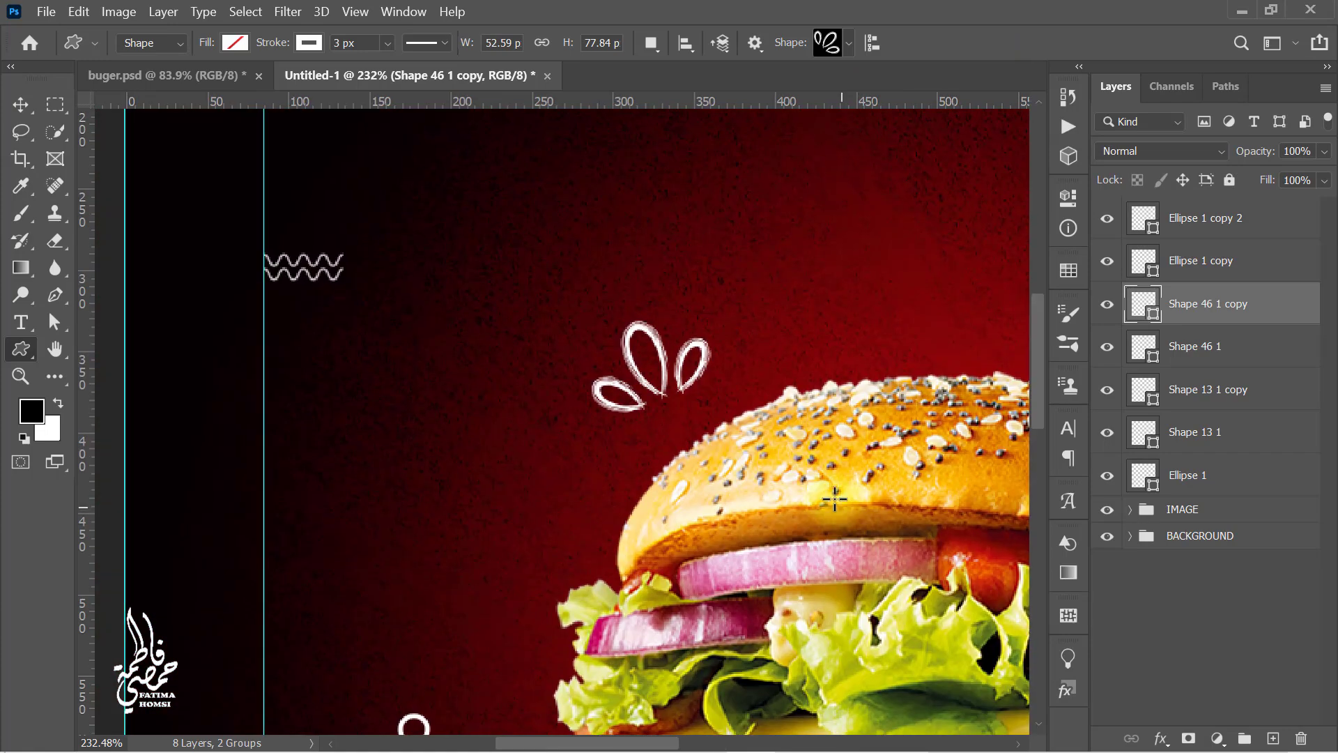
{"action": "key", "text": "v"}
{"action": "left_click", "coordinate": [648, 339]}
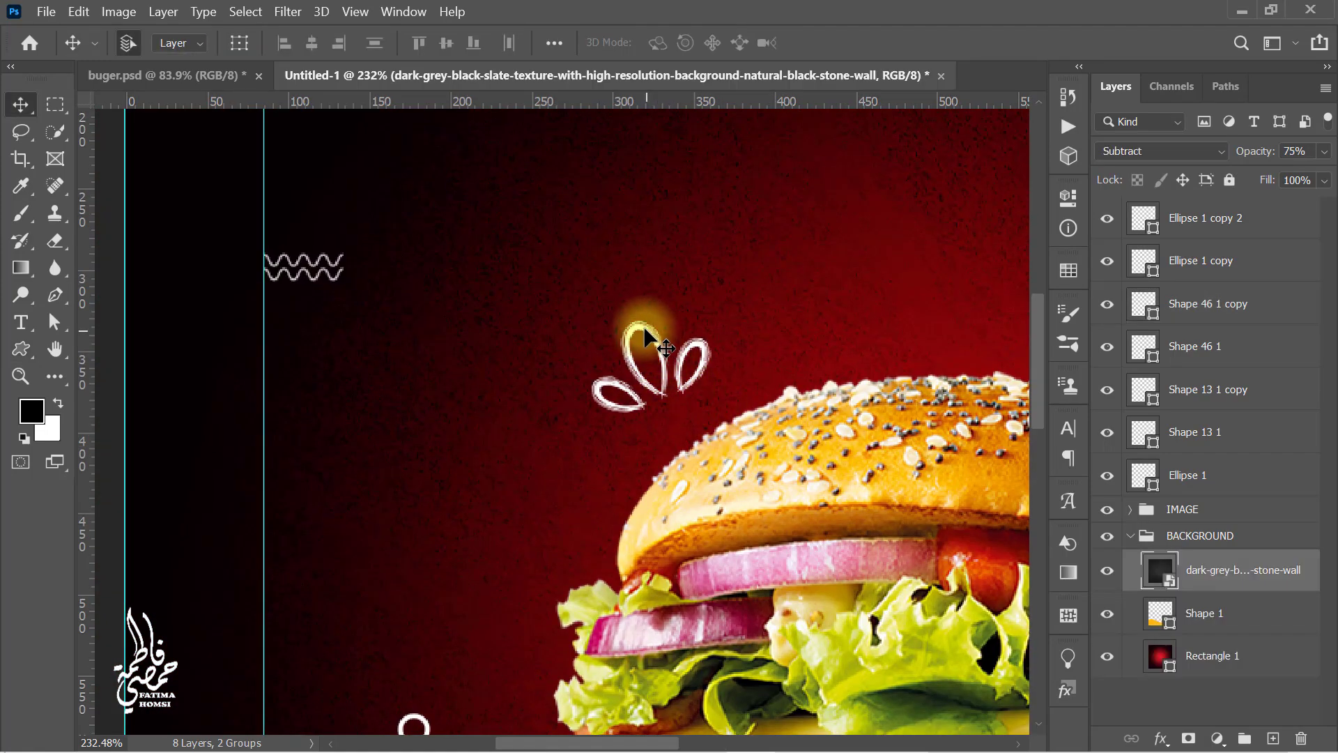
{"action": "left_click_drag", "start_coordinate": [643, 335], "coordinate": [617, 309]}
{"action": "key", "text": "ctrl+t"}
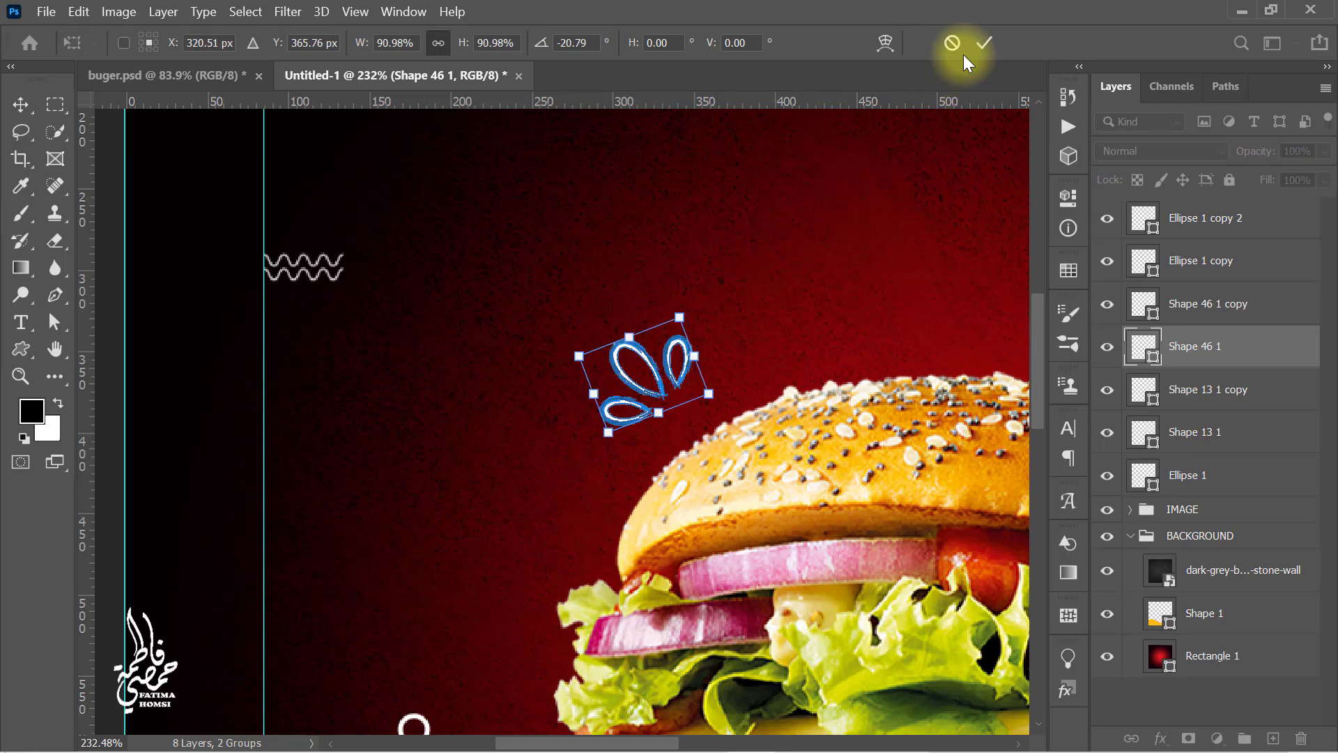
{"action": "left_click", "coordinate": [984, 44]}
{"action": "key", "text": "ctrl+0"}
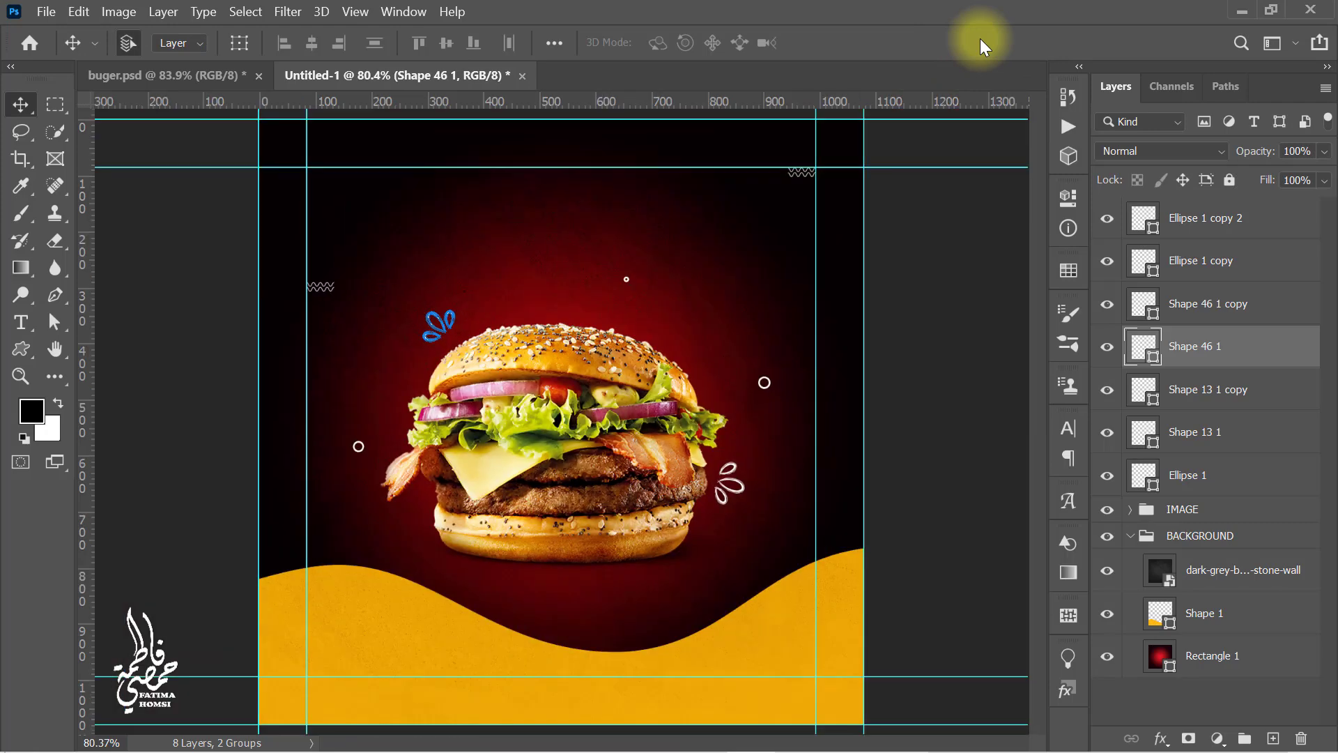
{"action": "left_click", "coordinate": [1130, 536]}
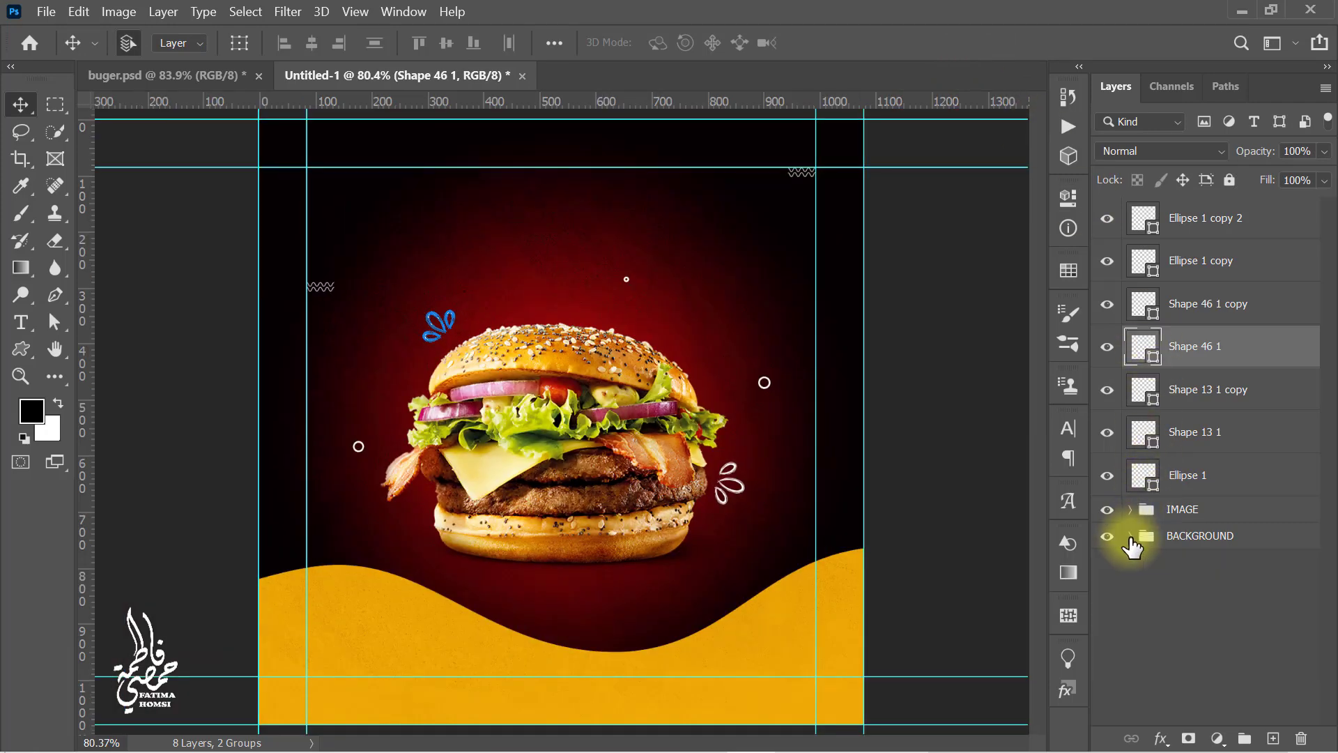
- Draw a circle of about 39 x 39 px above the topmost layer, near the top margin guide and above the petals
{"action": "left_click", "coordinate": [1225, 219]}
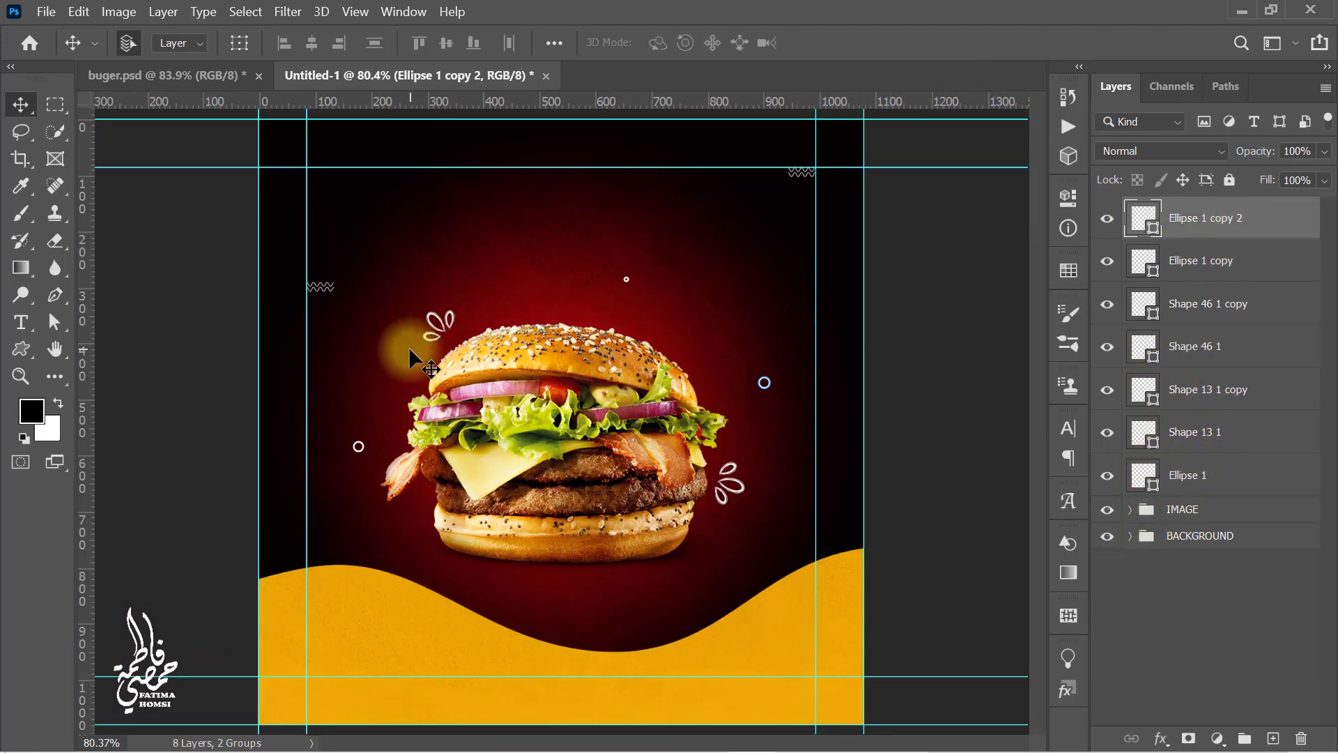
{"action": "right_click", "coordinate": [23, 350]}
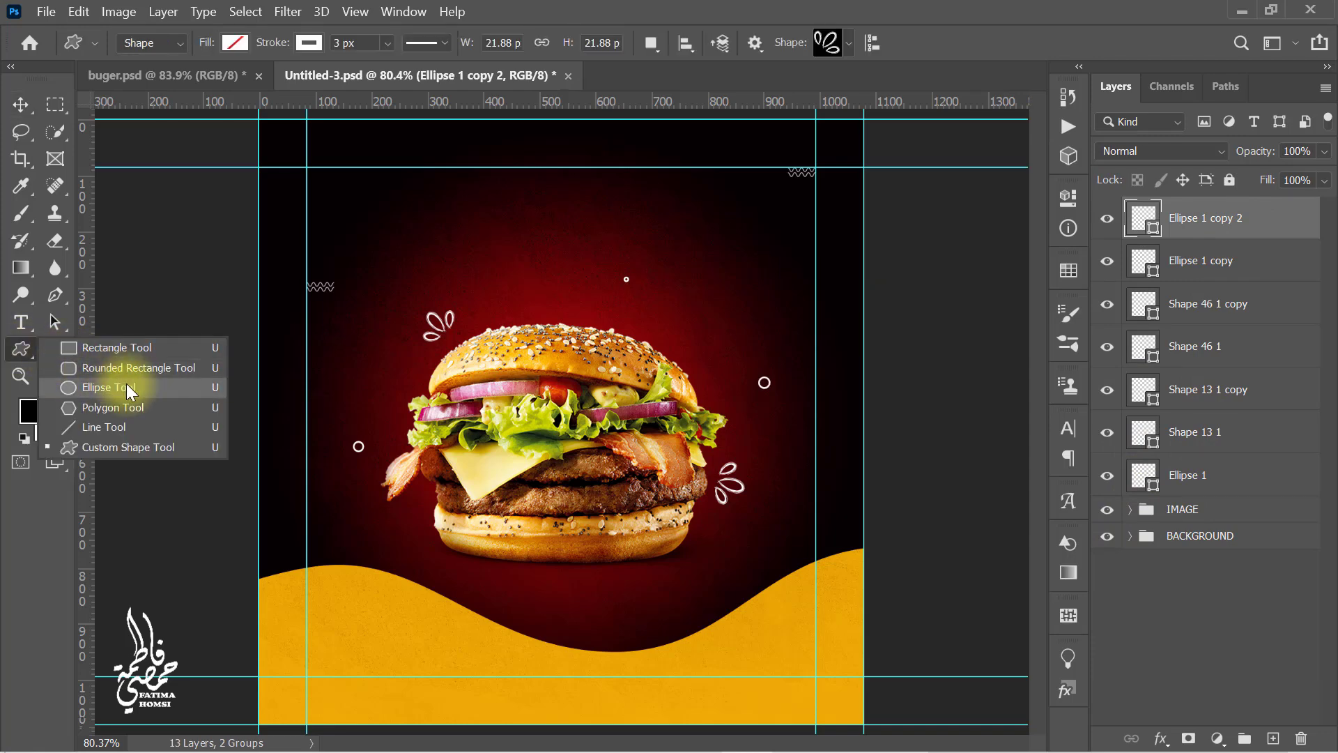
{"action": "left_click", "coordinate": [279, 300]}
{"action": "scroll", "coordinate": [424, 193], "scroll_direction": "up", "scroll_amount": 5}
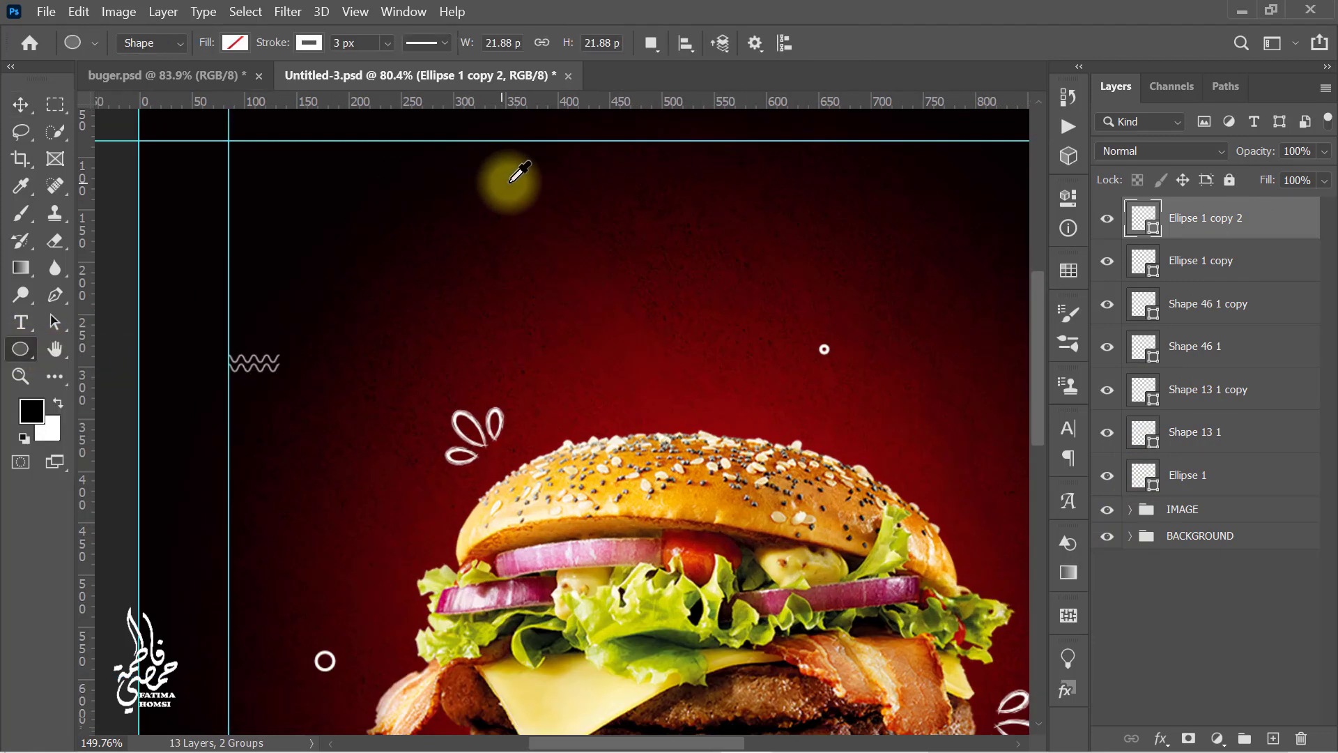
{"action": "left_click_drag", "start_coordinate": [475, 145], "coordinate": [533, 205]}
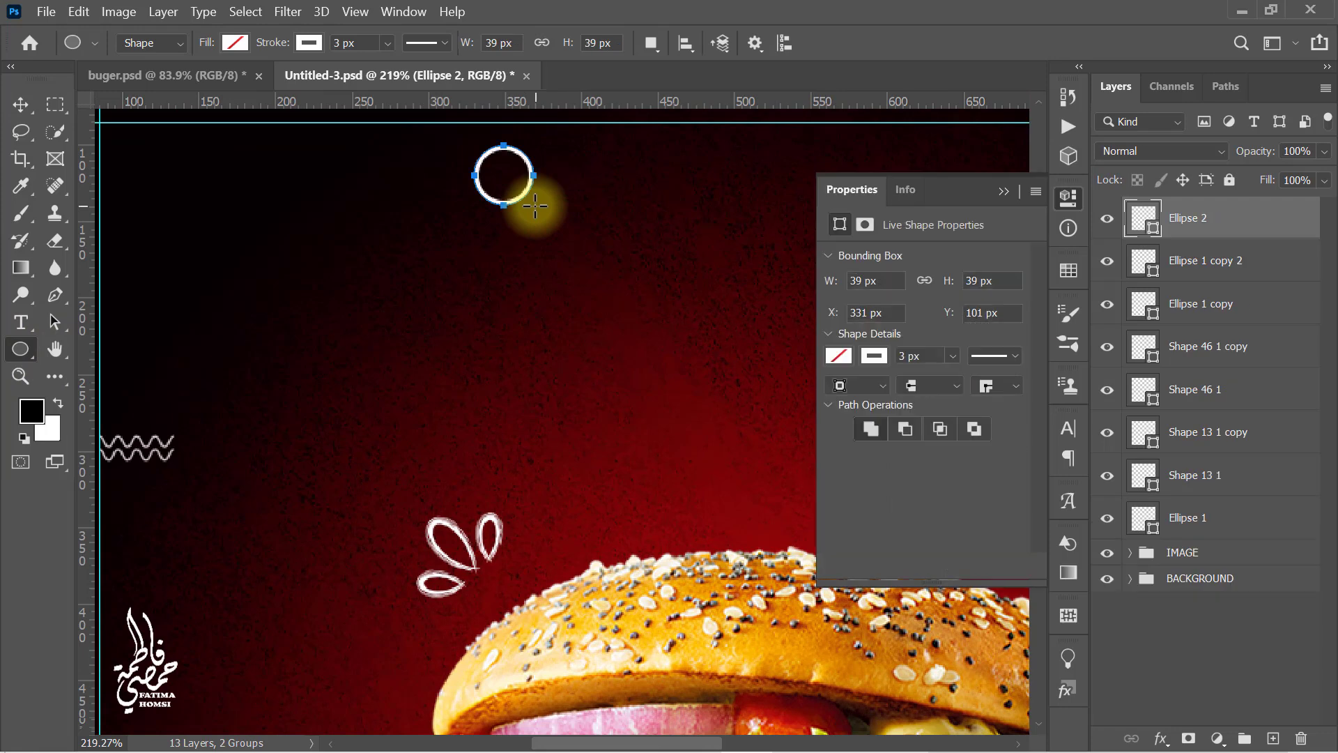
- Fill the Ellipse 2 circle with white
{"action": "left_click", "coordinate": [844, 358]}
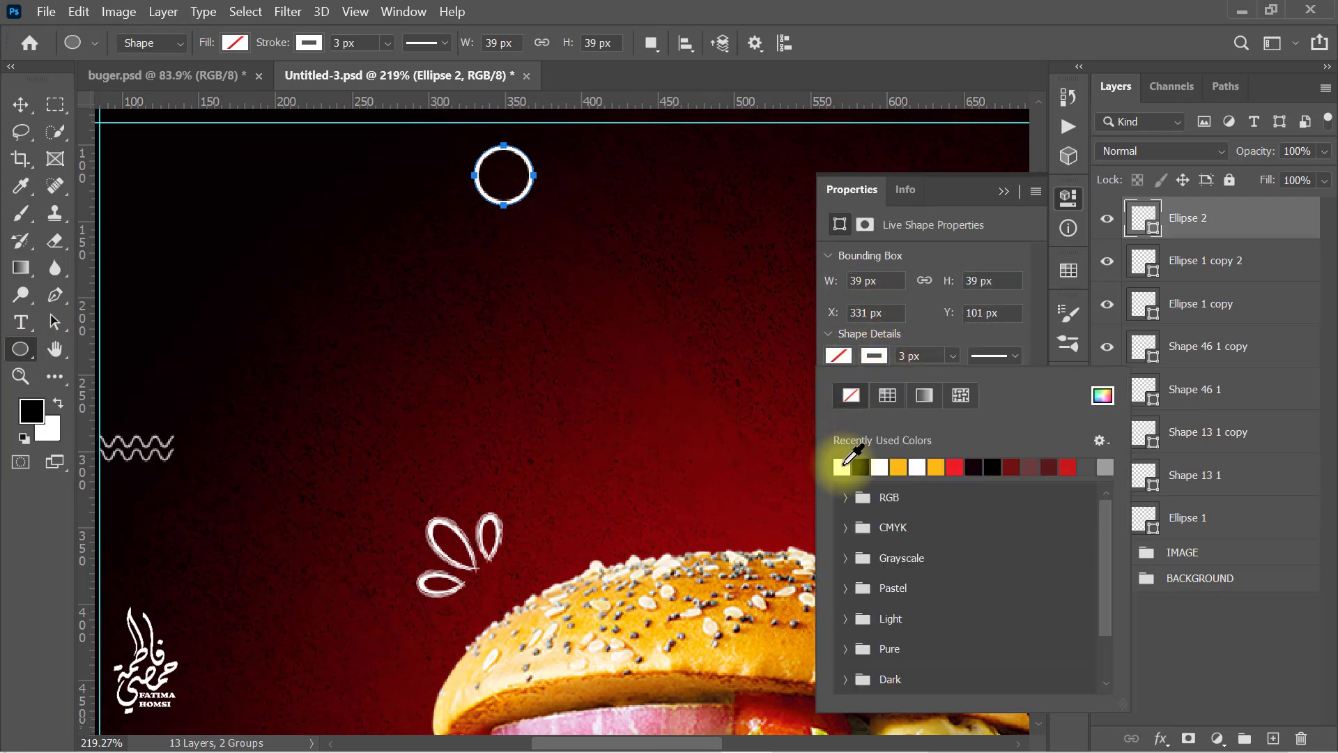
{"action": "left_click", "coordinate": [841, 467]}
{"action": "left_click", "coordinate": [1004, 194]}
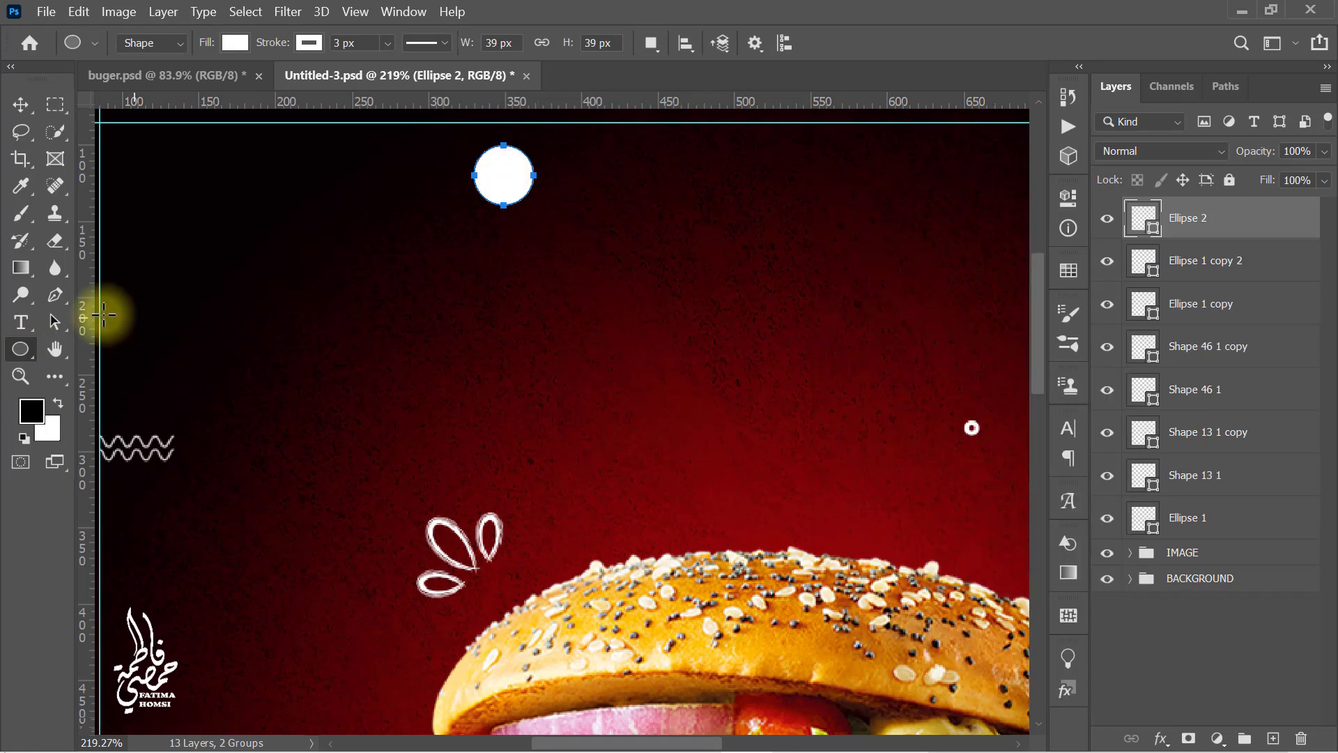
- Duplicate the Ellipse 2 circle's path downward within its layer to make a vertical column of five circles about 307 px tall
{"action": "left_click", "coordinate": [55, 324]}
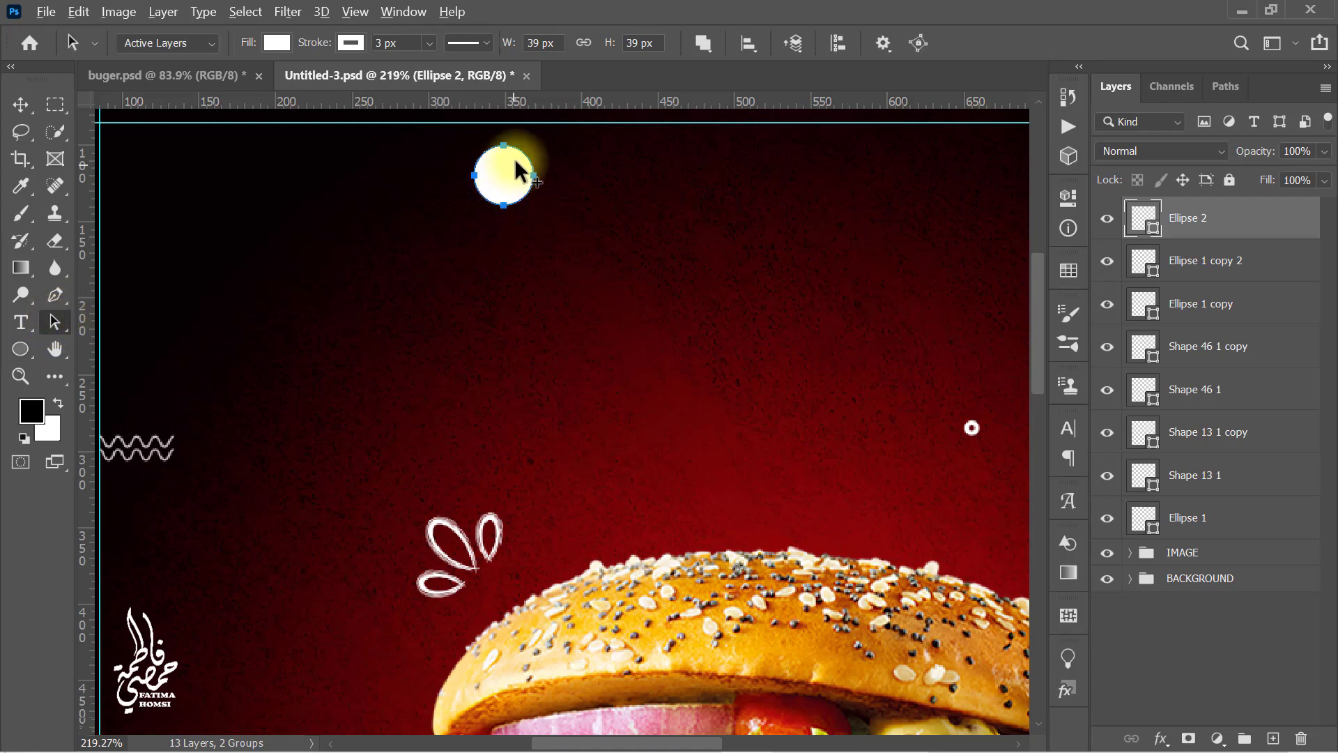
{"action": "key", "text": "alt"}
{"action": "left_click_drag", "start_coordinate": [508, 172], "coordinate": [508, 271]}
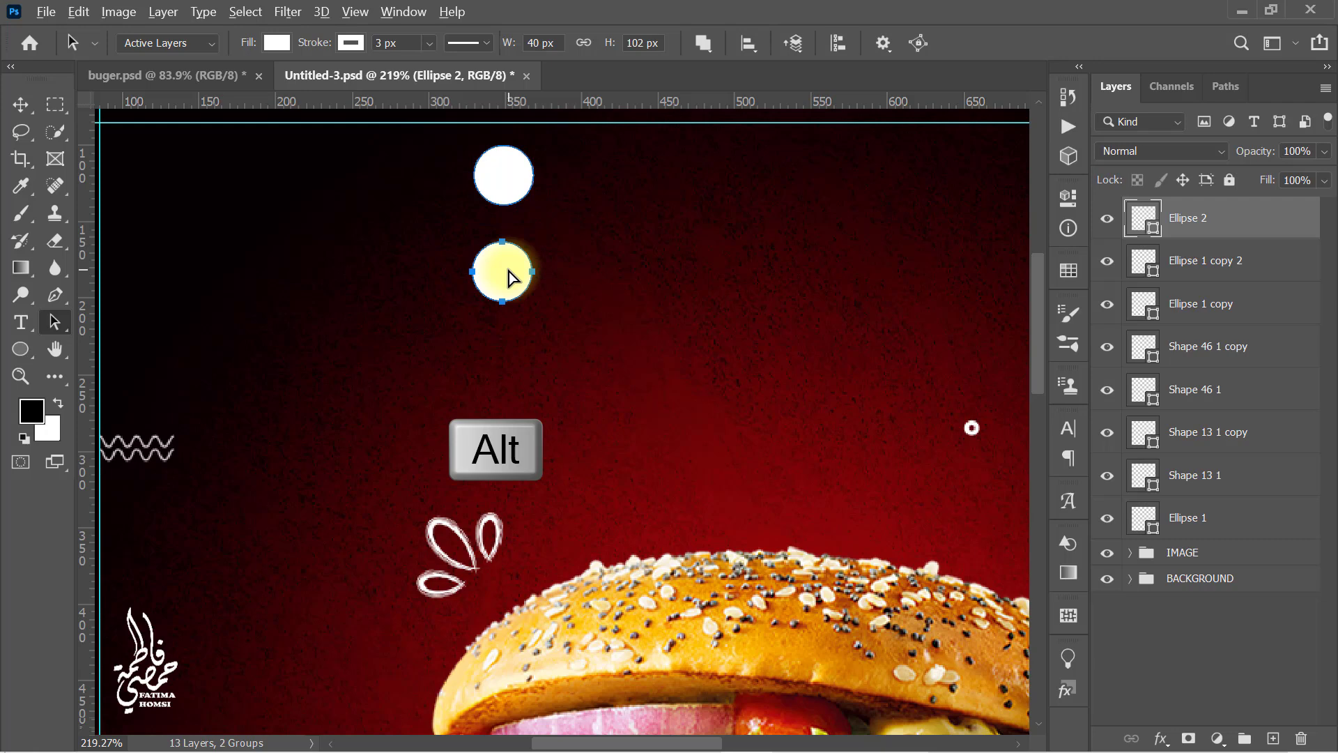
{"action": "left_click_drag", "start_coordinate": [509, 318], "coordinate": [502, 376]}
{"action": "left_click_drag", "start_coordinate": [503, 471], "coordinate": [507, 593]}
{"action": "left_click", "coordinate": [600, 394]}
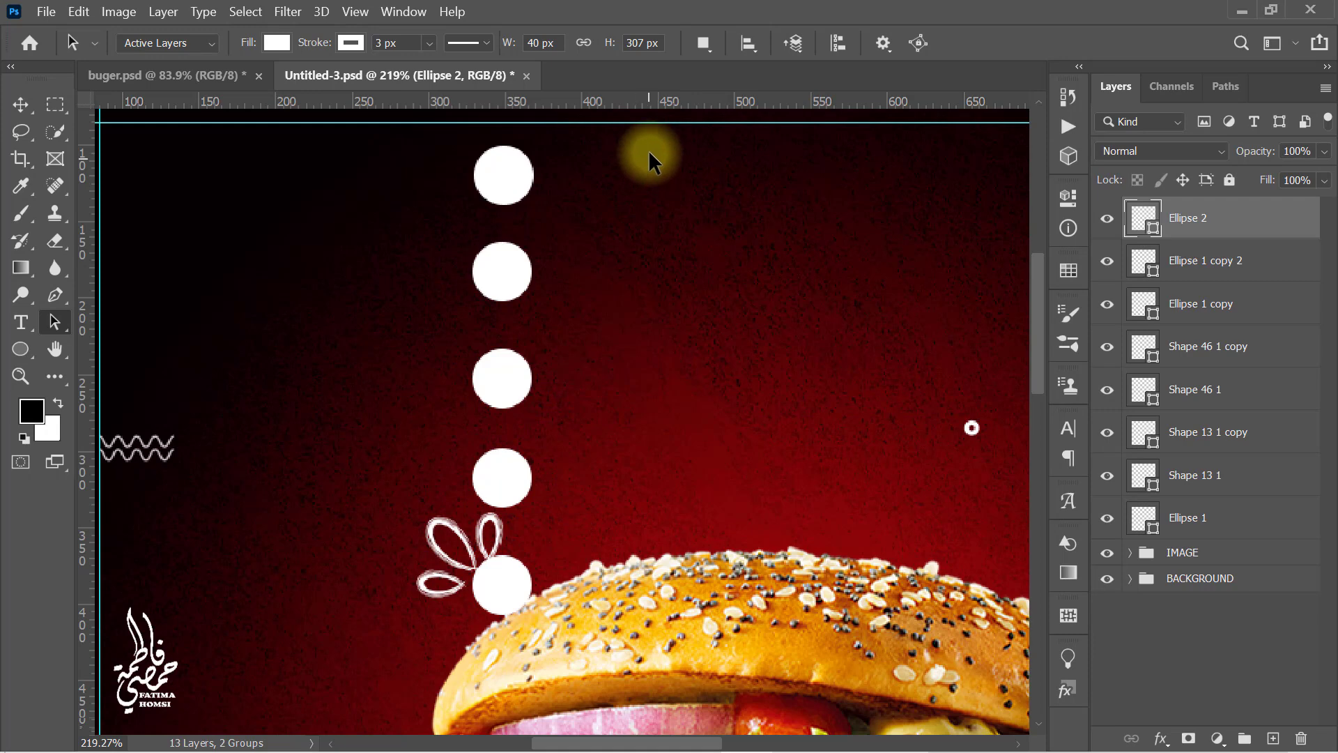
- Duplicate the column of circles sideways within Ellipse 2 to build a grid of eight columns about 560 px wide
{"action": "left_click_drag", "start_coordinate": [655, 127], "coordinate": [611, 587]}
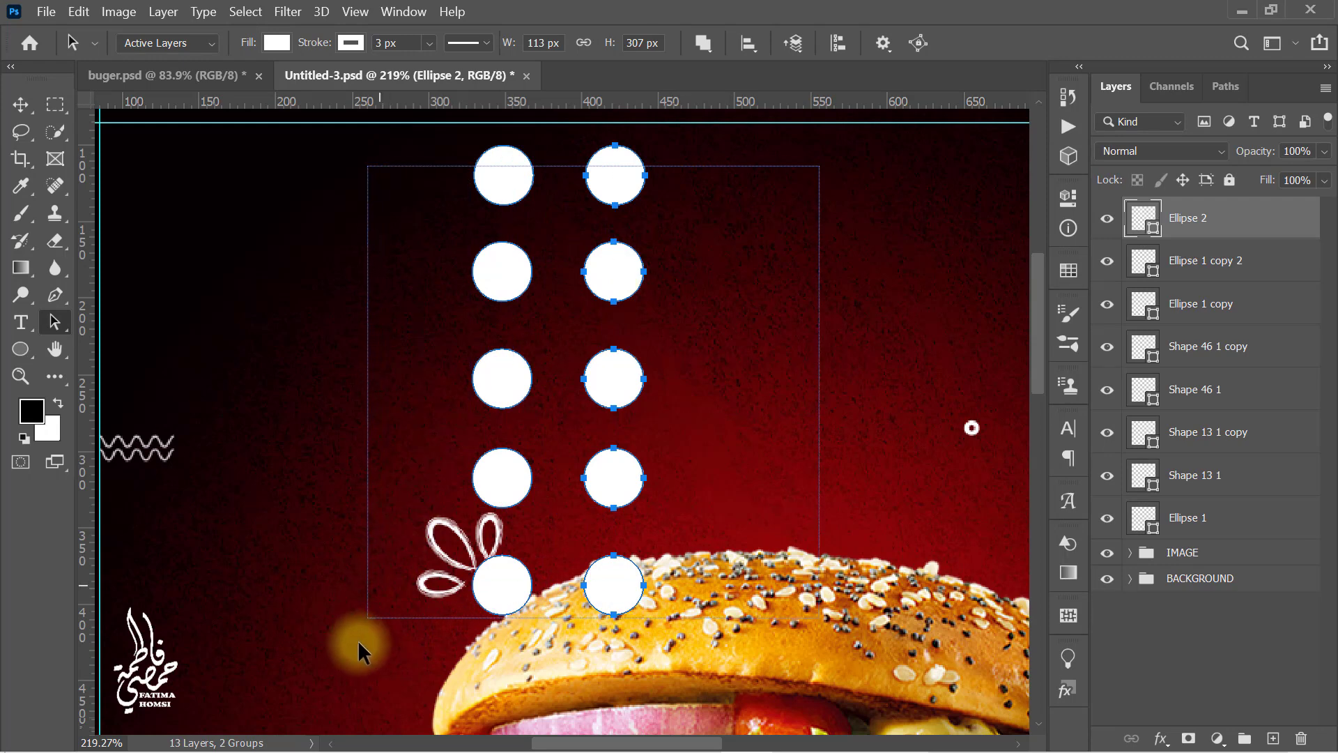
{"action": "left_click_drag", "start_coordinate": [600, 583], "coordinate": [844, 584]}
{"action": "left_click_drag", "start_coordinate": [965, 146], "coordinate": [397, 667]}
{"action": "left_click_drag", "start_coordinate": [492, 591], "coordinate": [129, 592]}
{"action": "scroll", "coordinate": [279, 611], "scroll_direction": "down", "scroll_amount": 5}
{"action": "left_click_drag", "start_coordinate": [424, 671], "coordinate": [426, 523]}
- Scale the Ellipse 2 dot grid to about 19% and place it at the upper-left corner of the margin guides
{"action": "key", "text": "ctrl+t"}
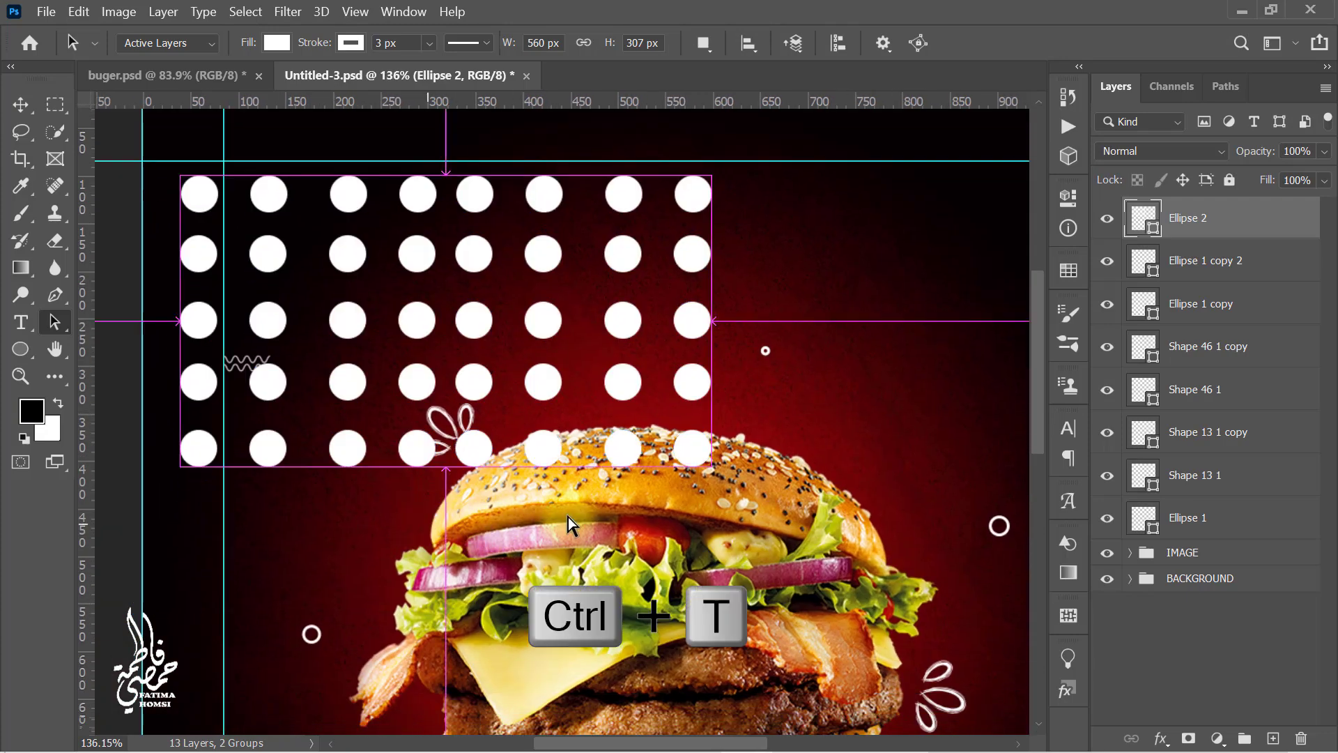
{"action": "left_click_drag", "start_coordinate": [710, 466], "coordinate": [281, 203]}
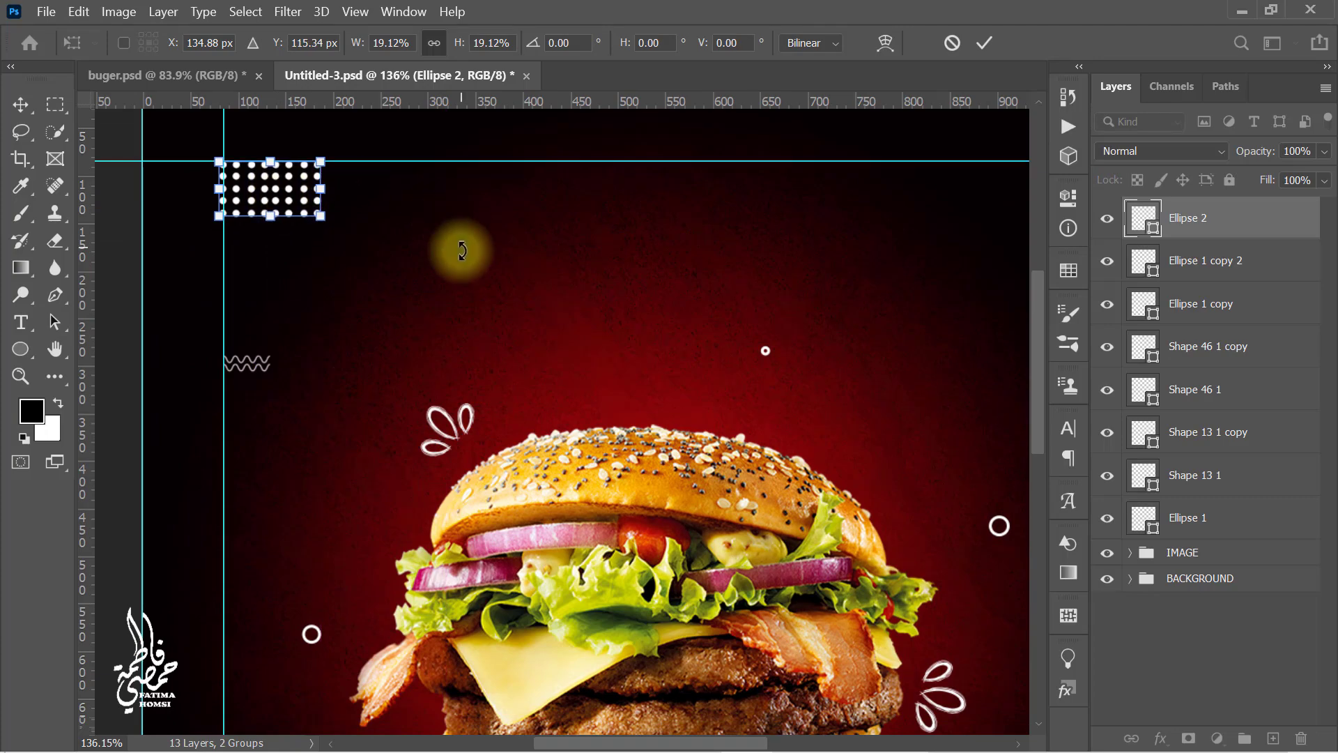
{"action": "left_click", "coordinate": [984, 43]}
{"action": "key", "text": "ctrl+0"}
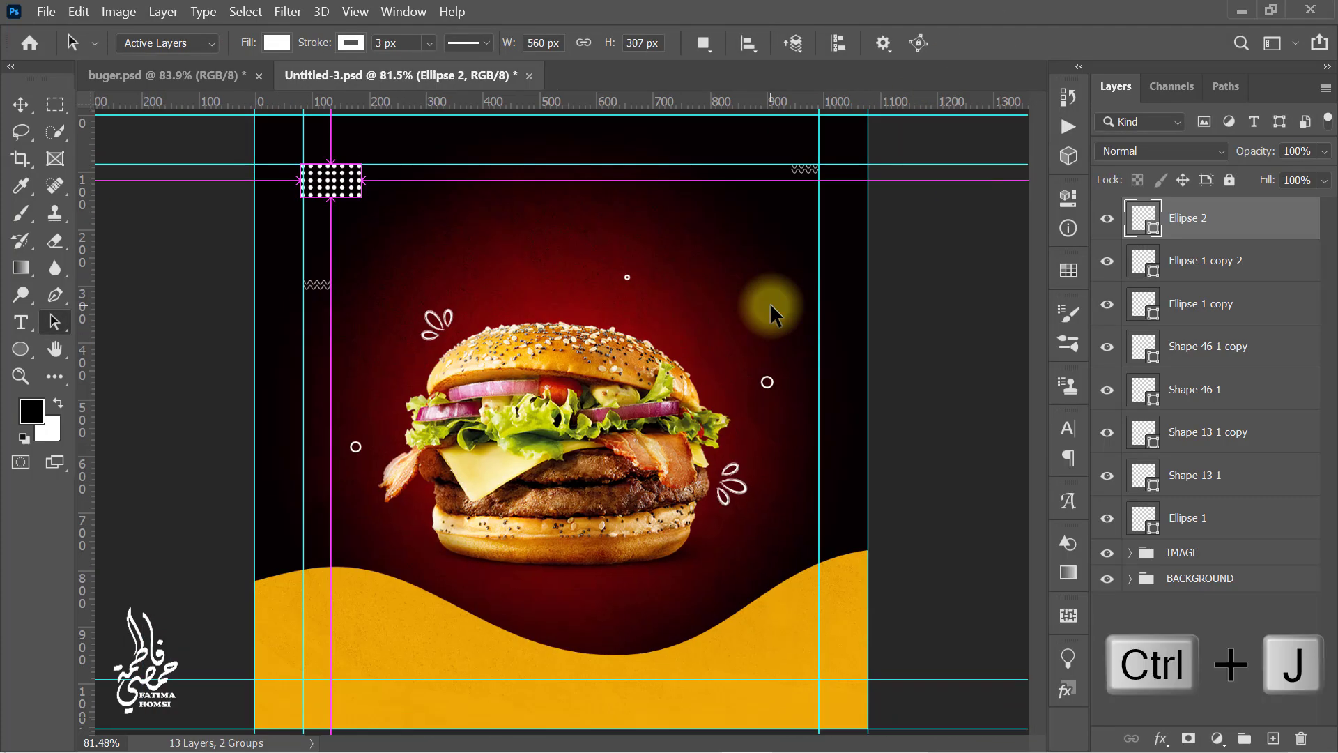
- Duplicate the dot grid, move the copy onto the yellow wave against the right margin guide and scale it to about 52%
{"action": "key", "text": "ctrl+j"}
{"action": "key", "text": "ctrl+t"}
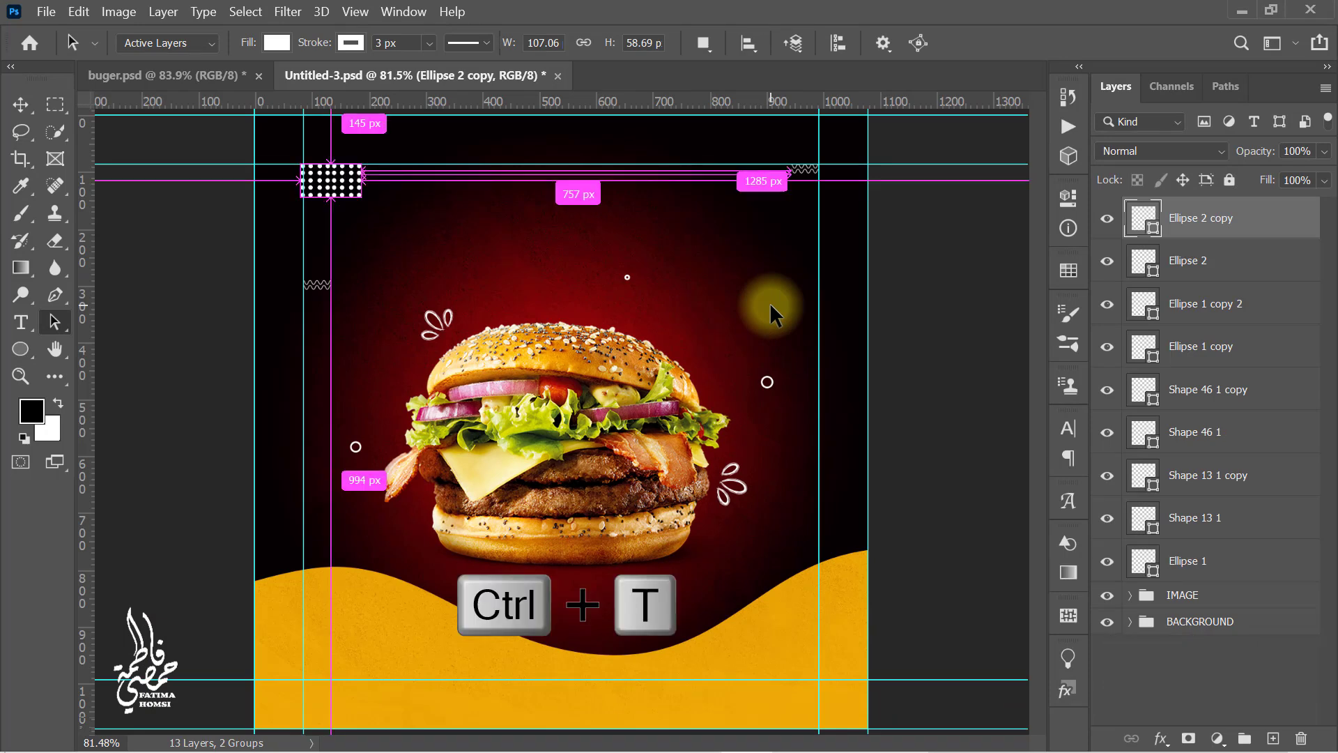
{"action": "left_click_drag", "start_coordinate": [343, 187], "coordinate": [788, 630]}
{"action": "scroll", "coordinate": [806, 671], "scroll_direction": "up", "scroll_amount": 10}
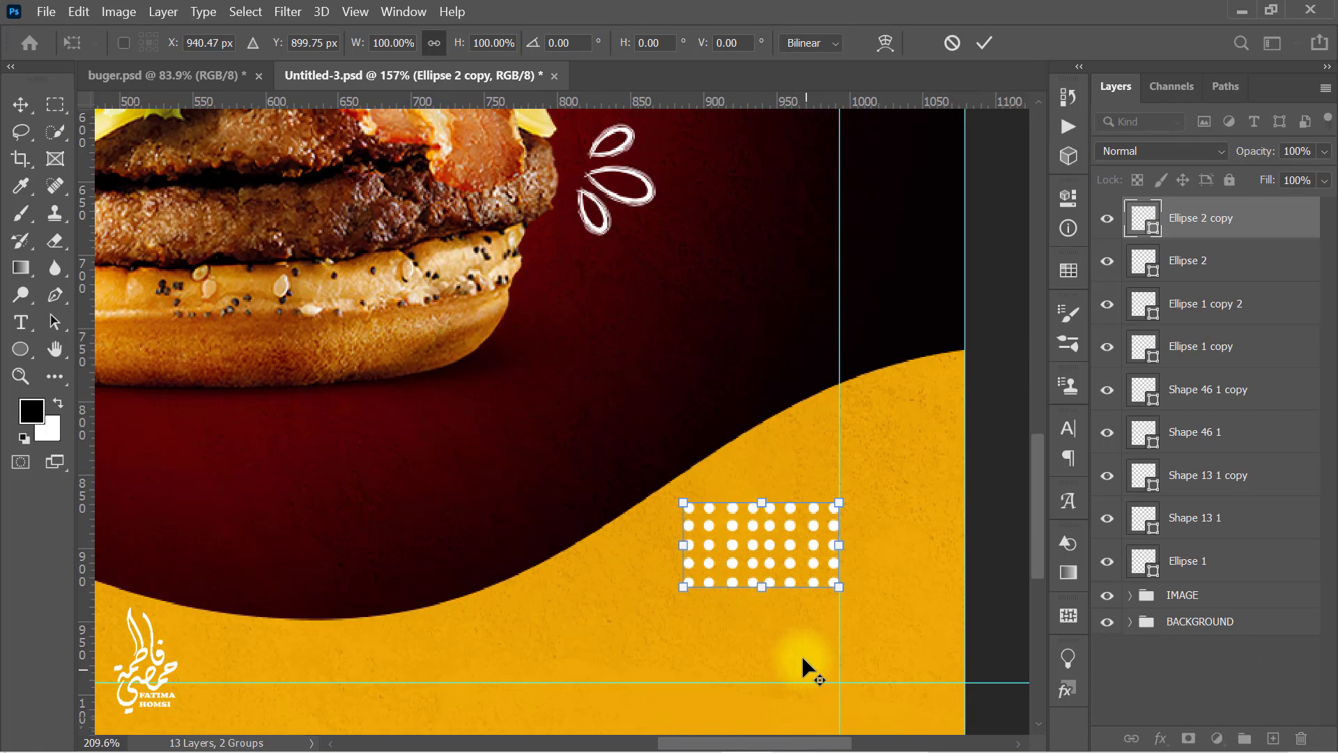
{"action": "scroll", "coordinate": [776, 614], "scroll_direction": "up", "scroll_amount": 1}
{"action": "left_click_drag", "start_coordinate": [759, 583], "coordinate": [792, 514]}
{"action": "left_click_drag", "start_coordinate": [800, 533], "coordinate": [803, 532]}
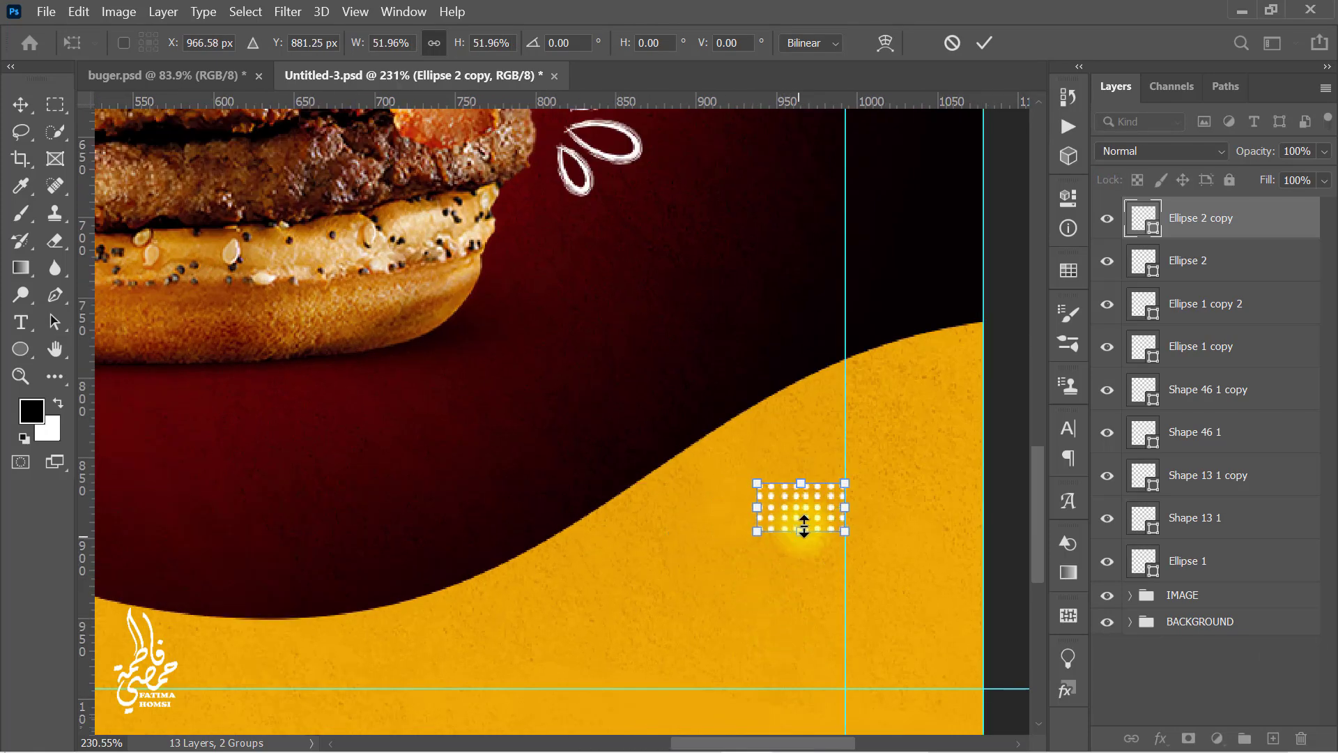
{"action": "left_click", "coordinate": [985, 43]}
- Scale the original Ellipse 2 dot grid to about 58%, keeping it in the upper-left corner of the margin guides
{"action": "left_click_drag", "start_coordinate": [466, 188], "coordinate": [1016, 547]}
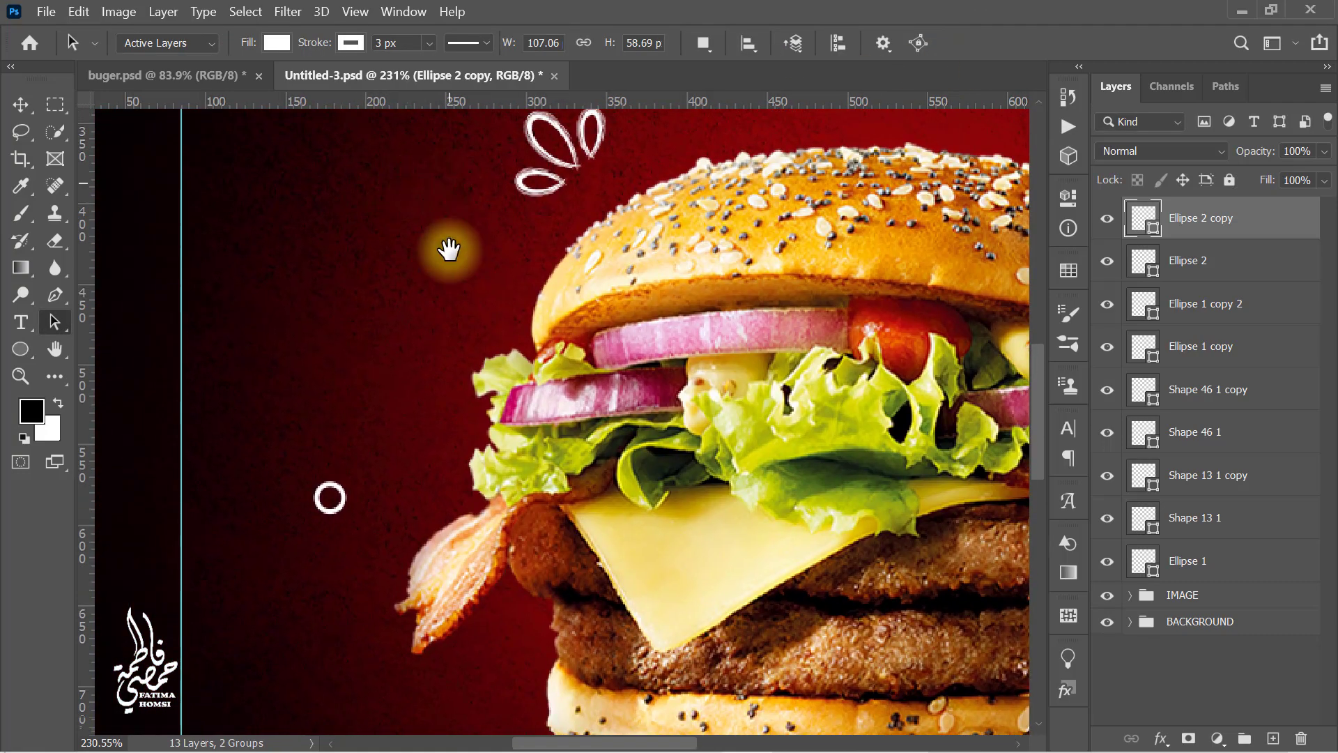
{"action": "left_click_drag", "start_coordinate": [449, 249], "coordinate": [571, 699]}
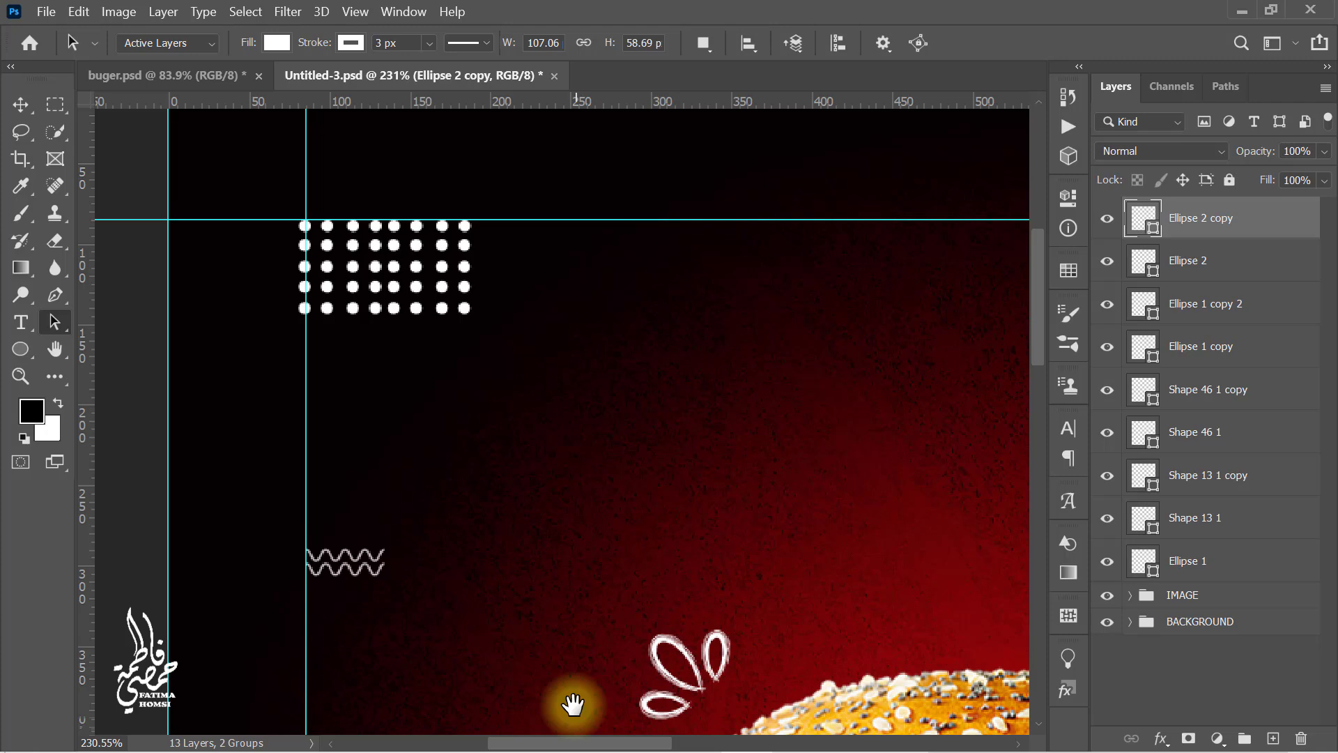
{"action": "left_click", "coordinate": [1233, 279]}
{"action": "key", "text": "ctrl+t"}
{"action": "key", "text": "ctrl+t"}
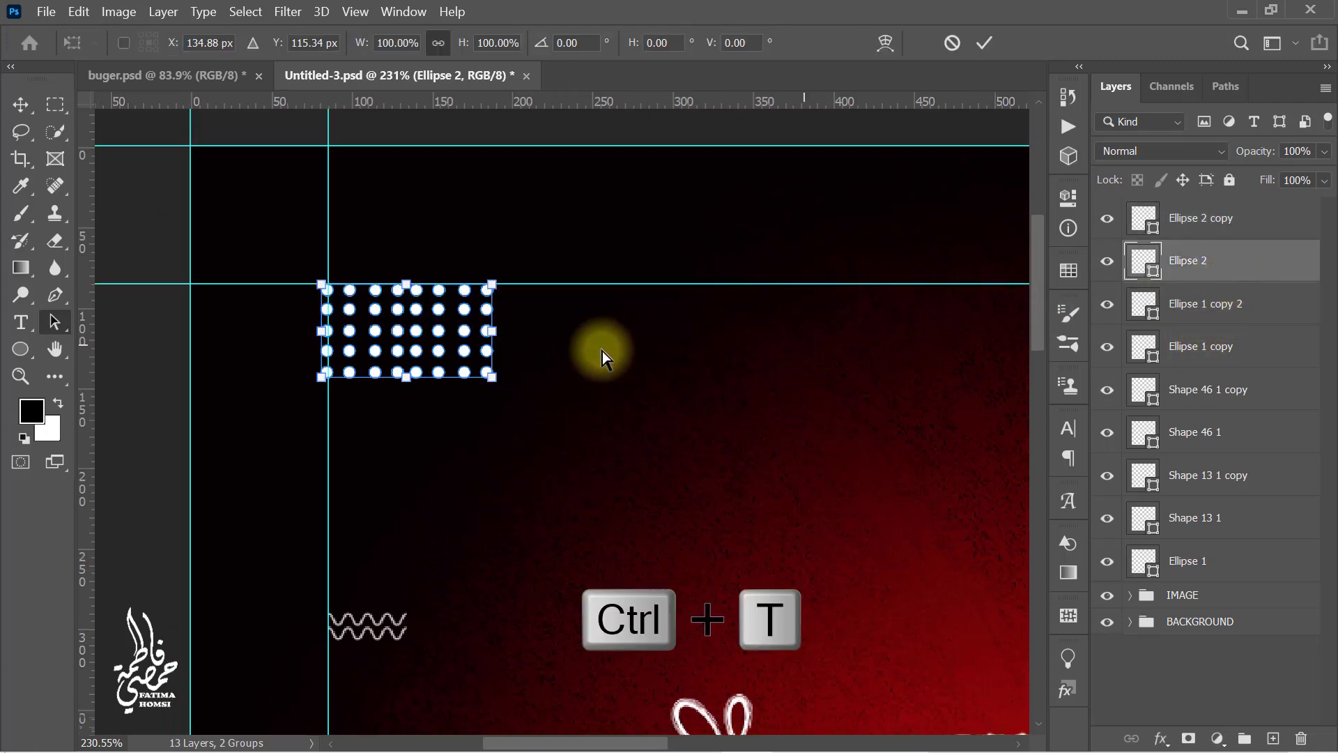
{"action": "left_click_drag", "start_coordinate": [493, 379], "coordinate": [427, 337]}
{"action": "left_click", "coordinate": [983, 43]}
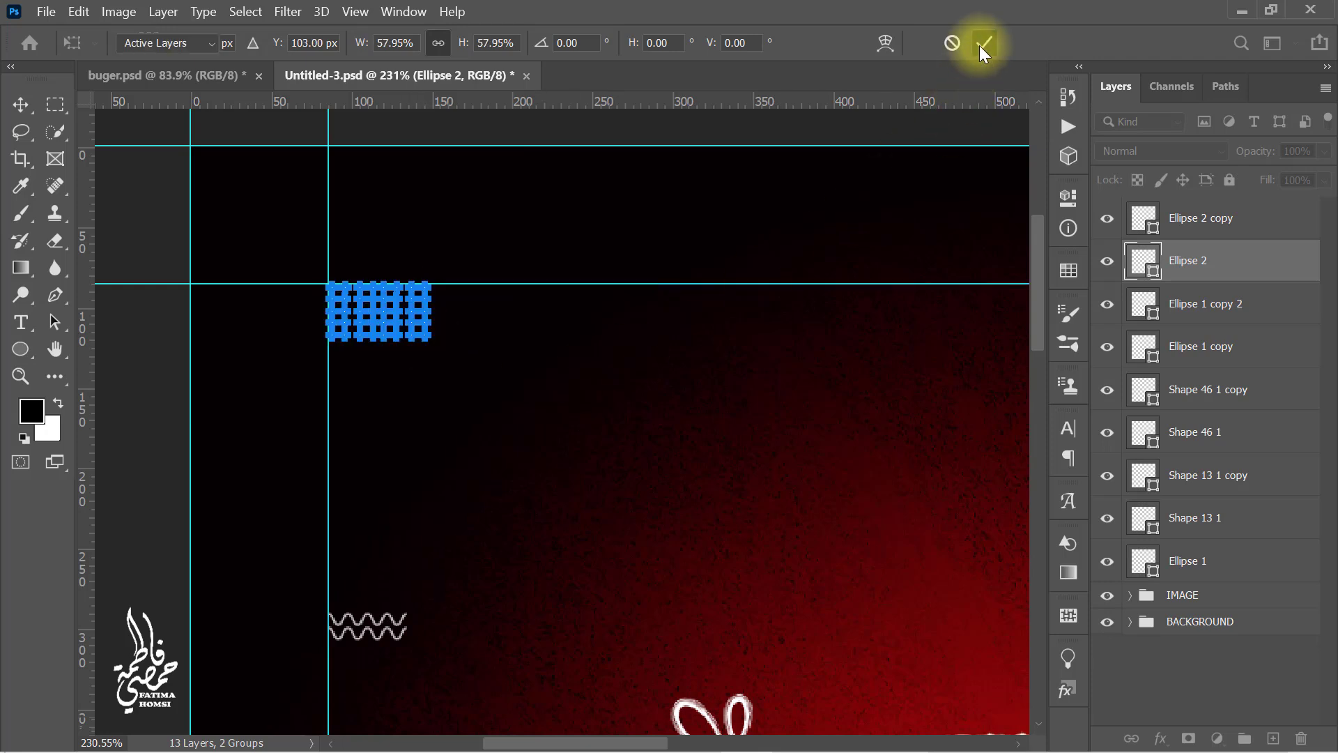
{"action": "left_click", "coordinate": [829, 296]}
{"action": "key", "text": "ctrl+0"}
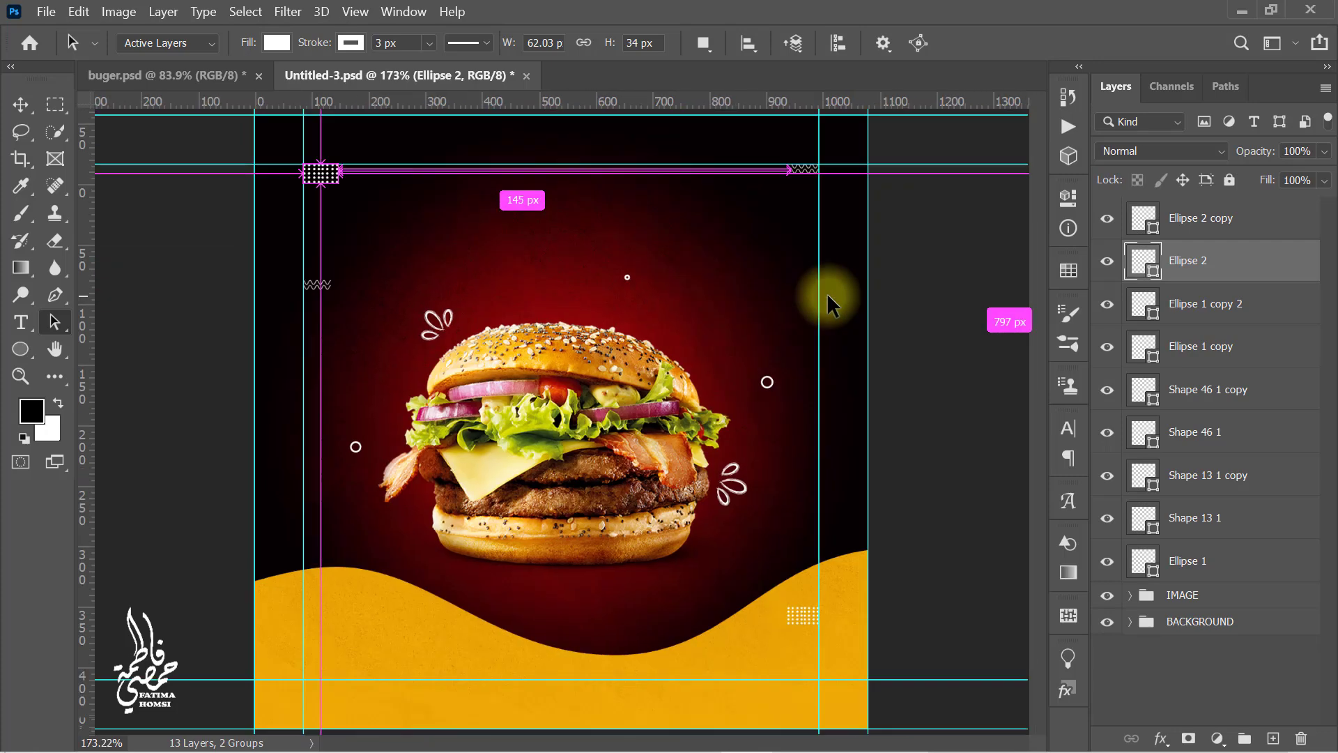
- Group all the decorative shape layers from Ellipse 2 copy down to Ellipse 1 and name the group SHABE
{"action": "left_click", "coordinate": [1241, 220]}
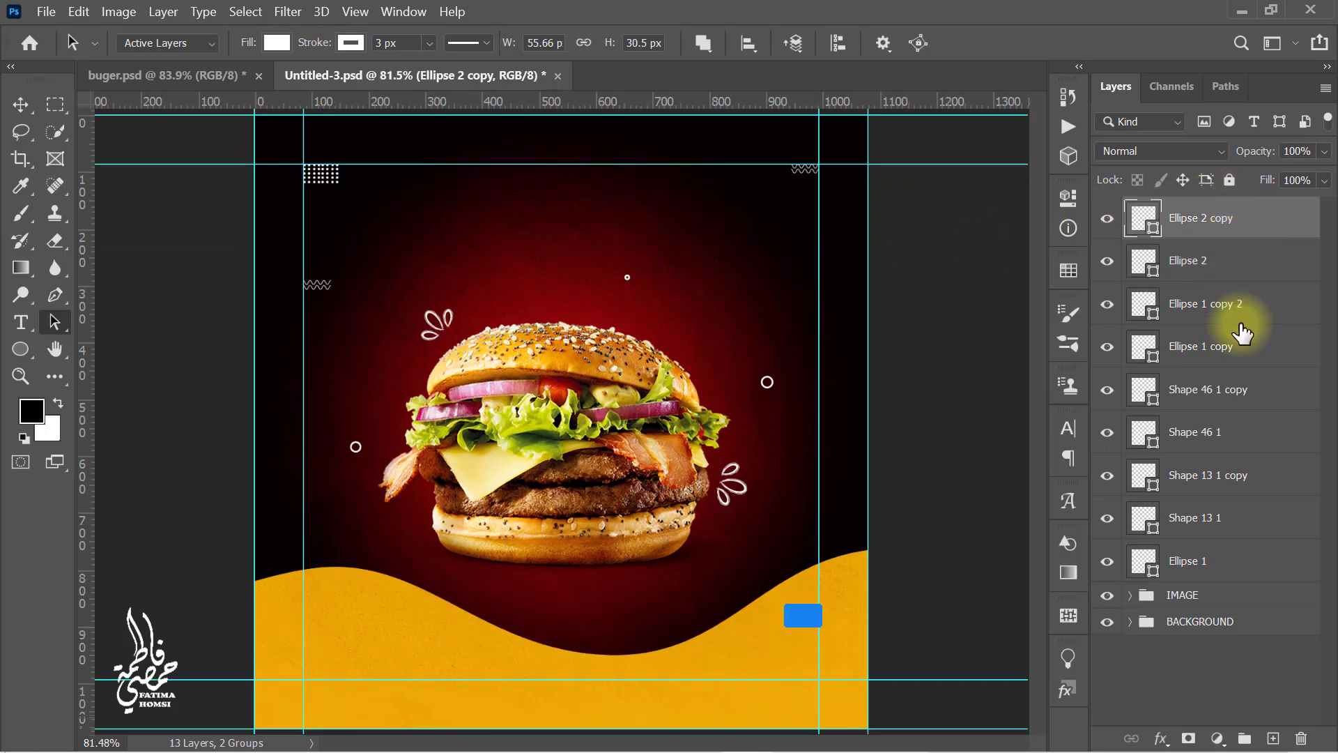
{"action": "left_click", "coordinate": [1238, 576], "text": "shift"}
{"action": "key", "text": "ctrl+g"}
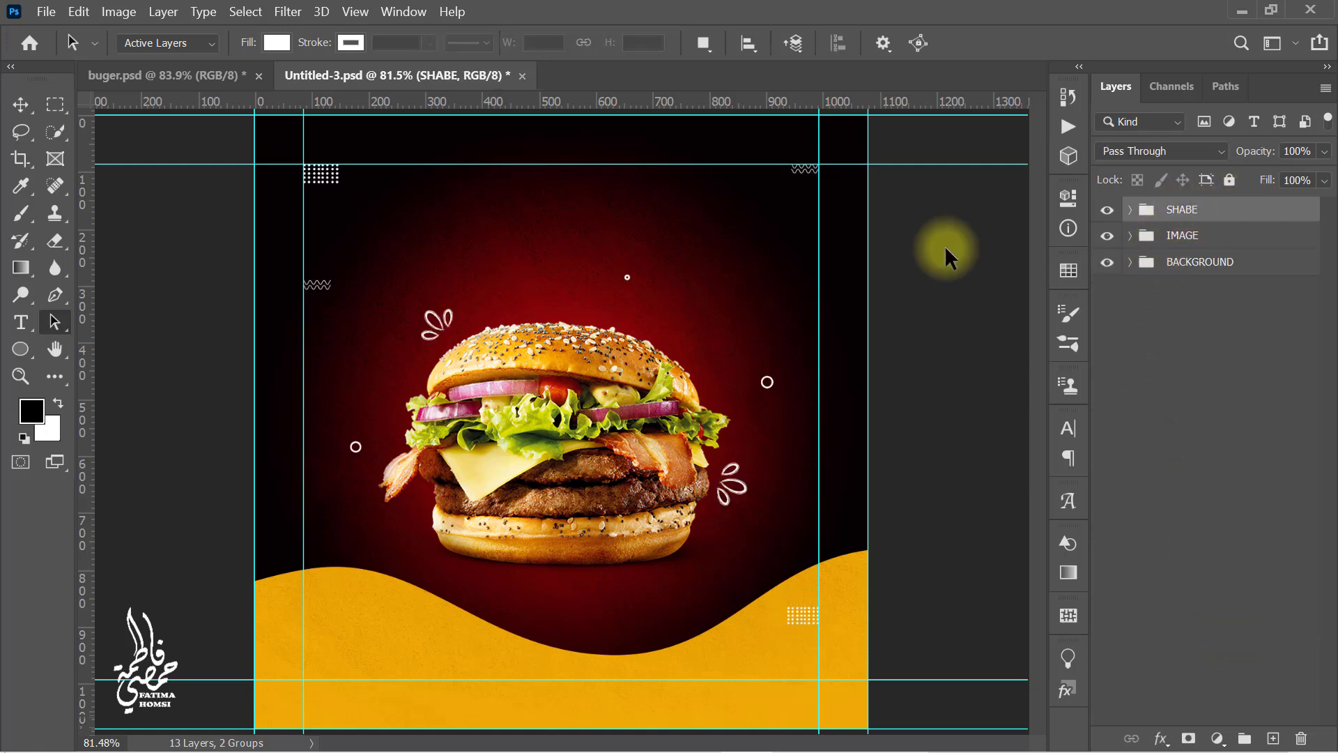
- Draw an outlined speech bubble custom shape of about 163 x 141 px above the burger's upper-right side
{"action": "left_click", "coordinate": [21, 350]}
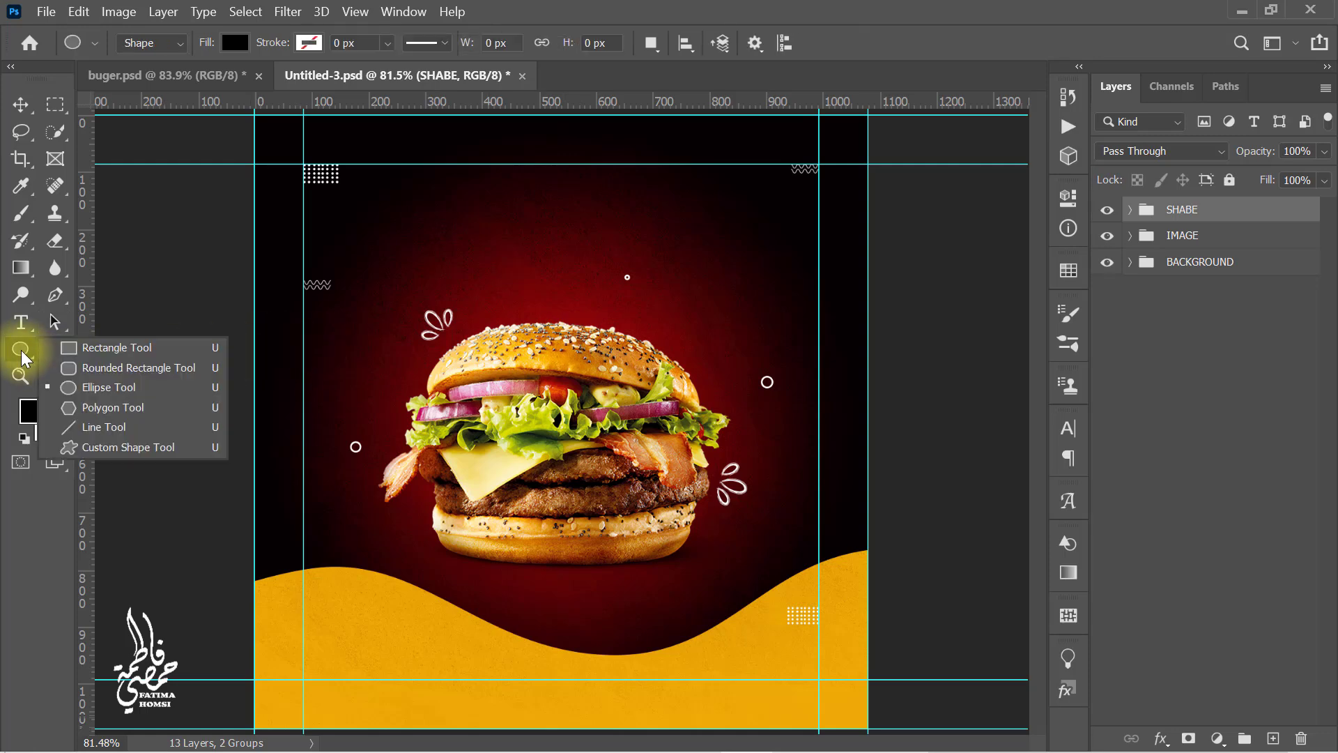
{"action": "left_click", "coordinate": [157, 449]}
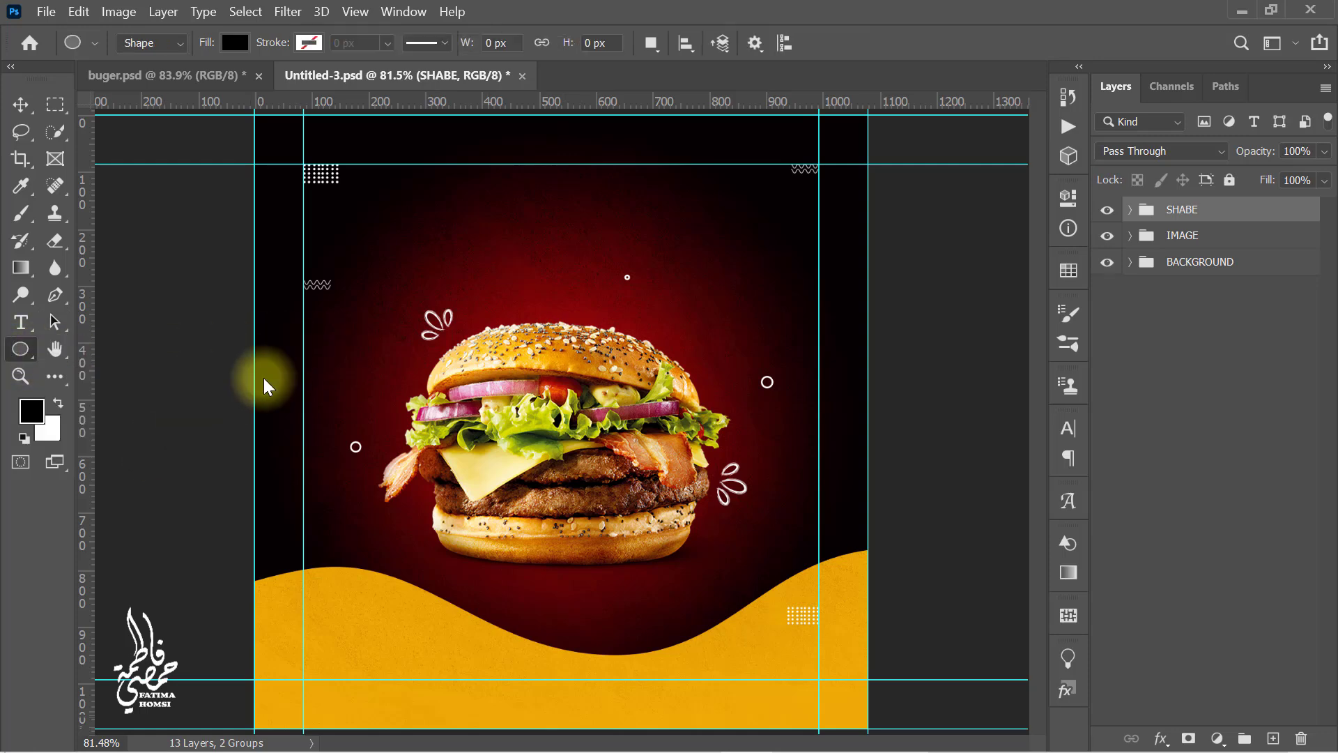
{"action": "left_click", "coordinate": [849, 42]}
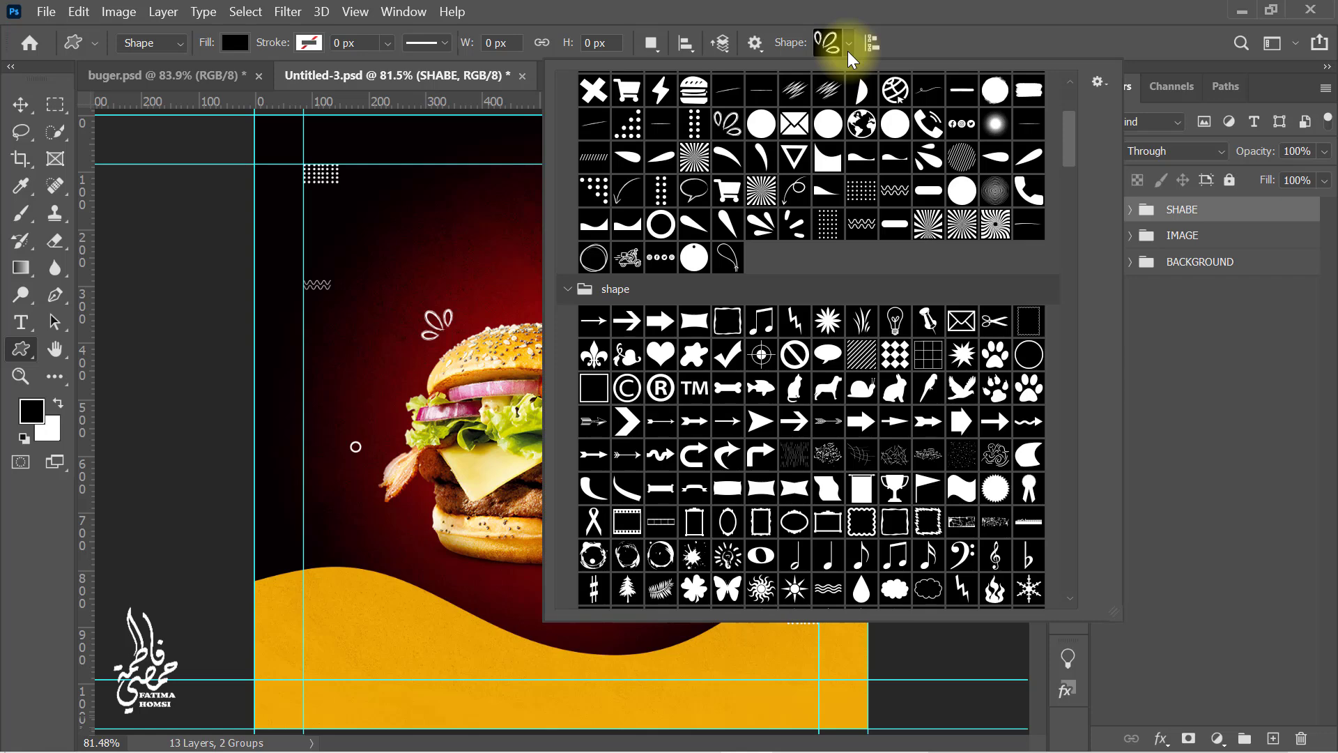
{"action": "scroll", "coordinate": [911, 218], "scroll_direction": "down", "scroll_amount": 1}
{"action": "left_click_drag", "start_coordinate": [1070, 170], "coordinate": [1070, 135]}
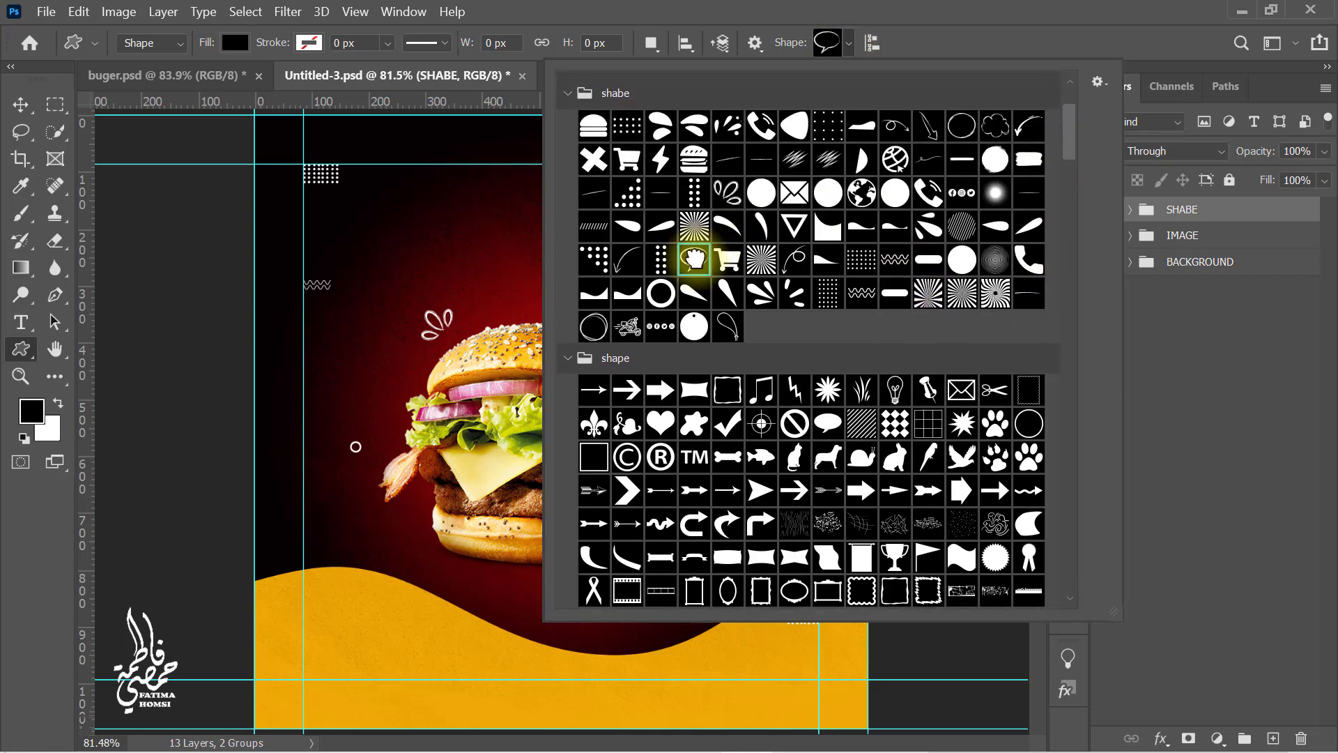
{"action": "left_click", "coordinate": [926, 50]}
{"action": "left_click_drag", "start_coordinate": [692, 273], "coordinate": [781, 394]}
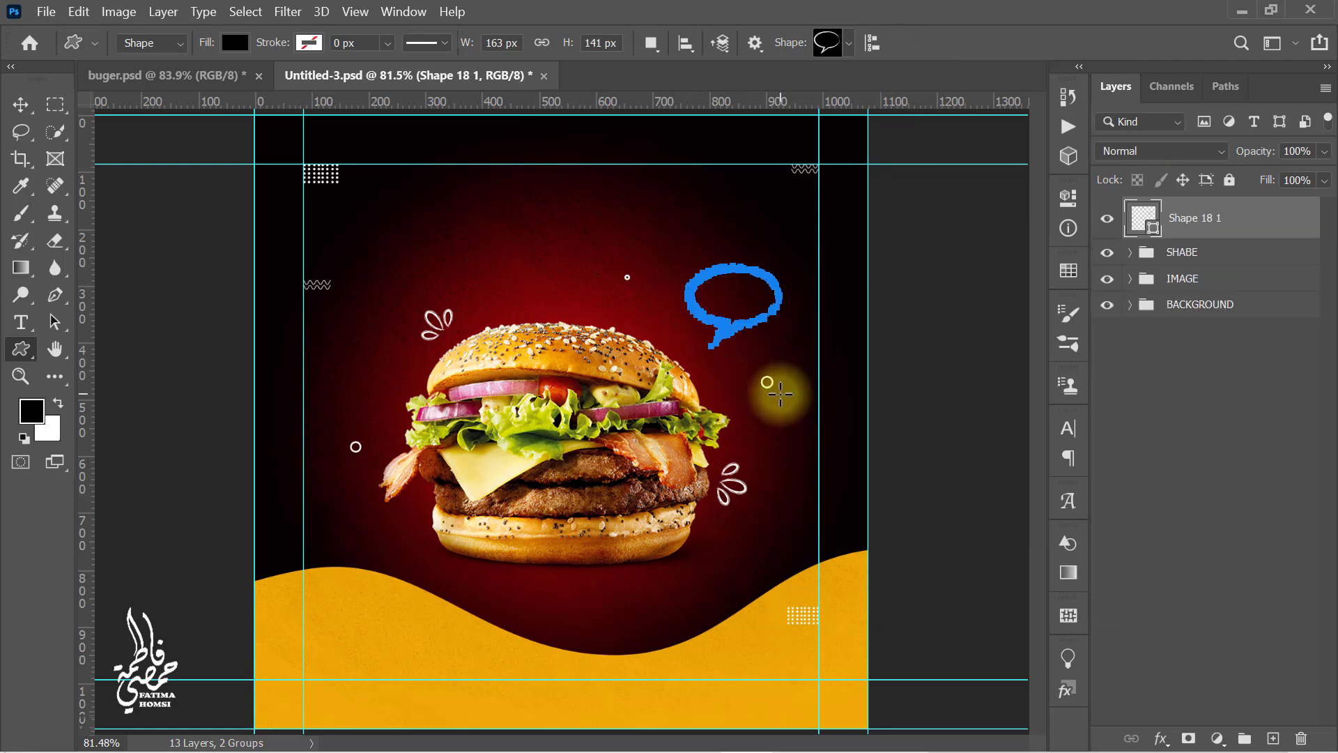
- Fill the speech bubble shape with white (ffffff)
{"action": "double_click", "coordinate": [1141, 218]}
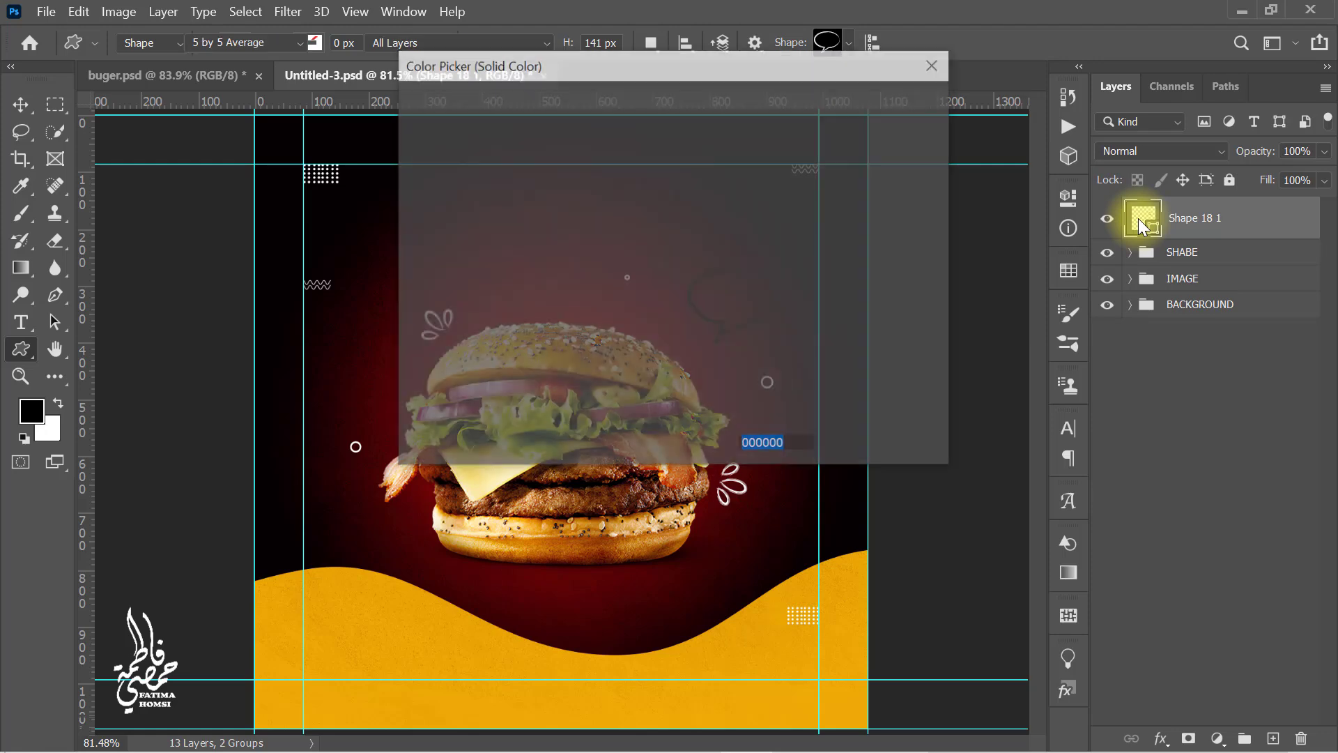
{"action": "left_click_drag", "start_coordinate": [635, 247], "coordinate": [375, 95]}
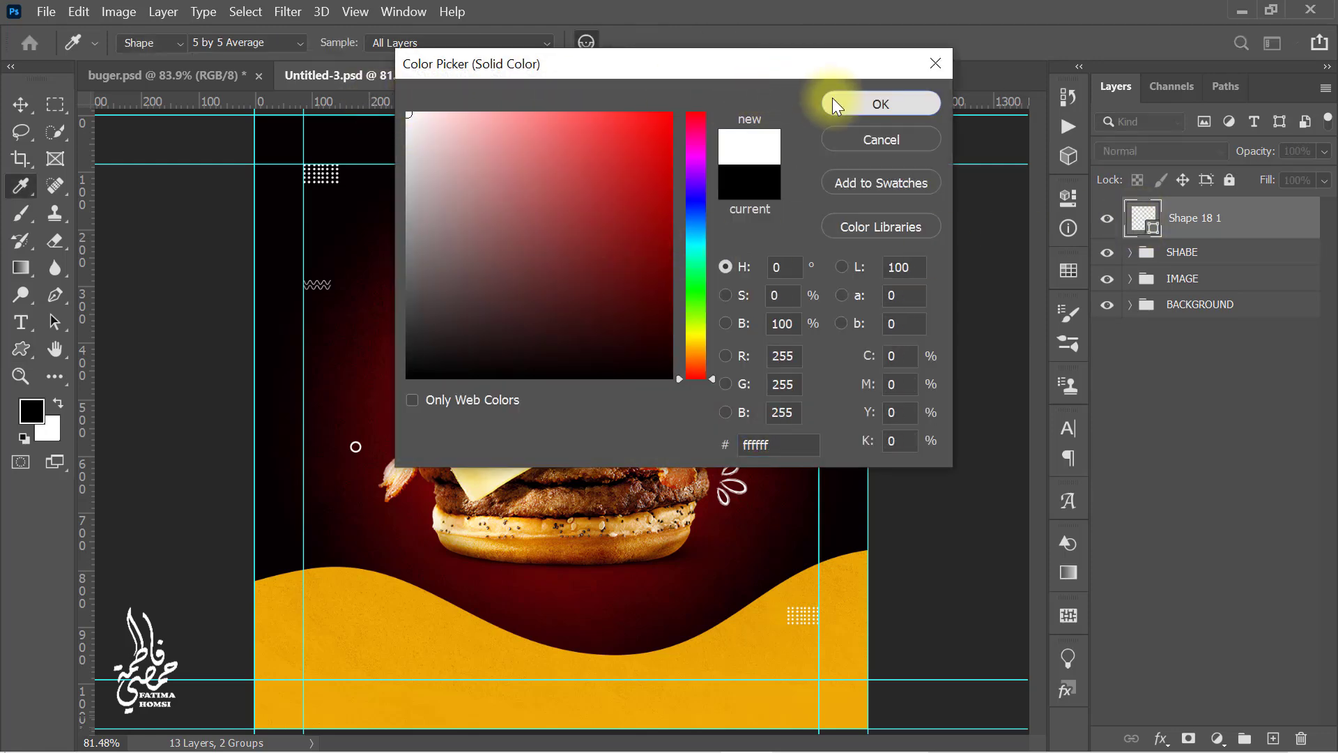
{"action": "left_click", "coordinate": [833, 101]}
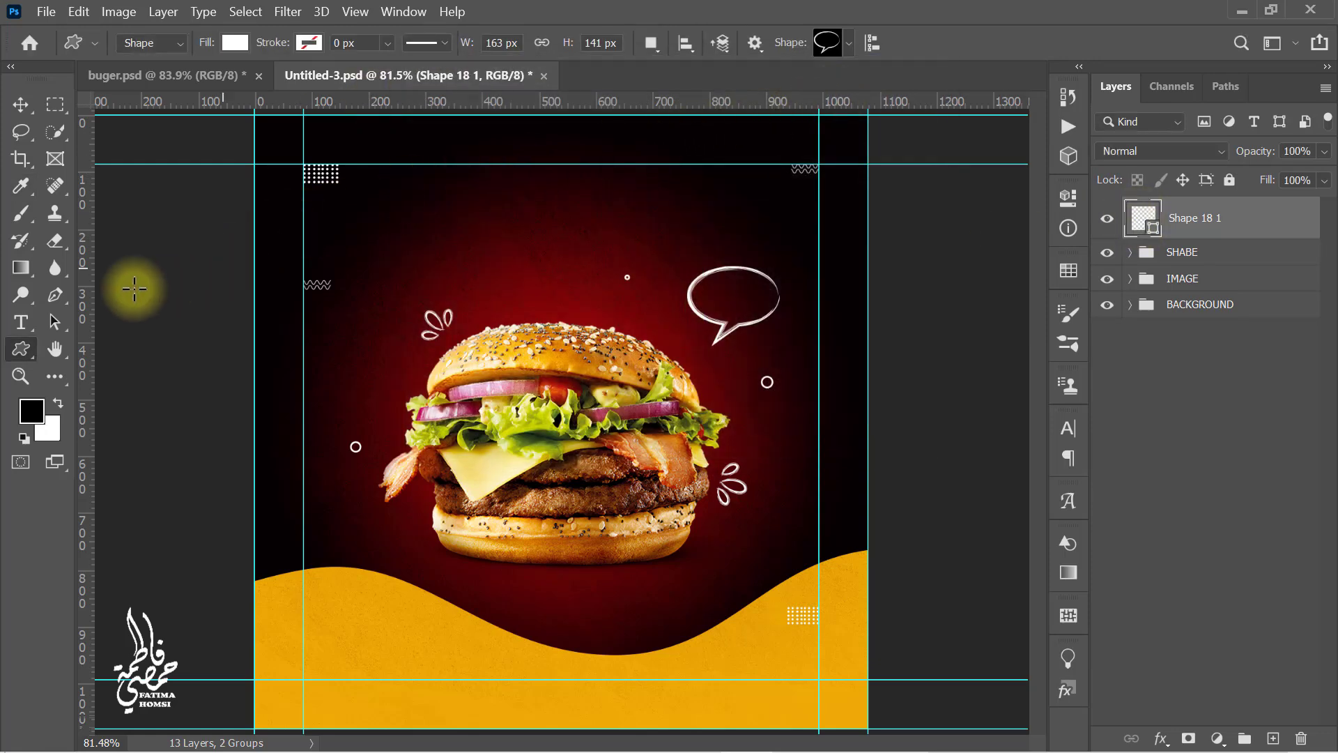
- Add the centre-aligned white text "50%" in Montserrat Black, 35 pt, above the burger
{"action": "left_click", "coordinate": [20, 322]}
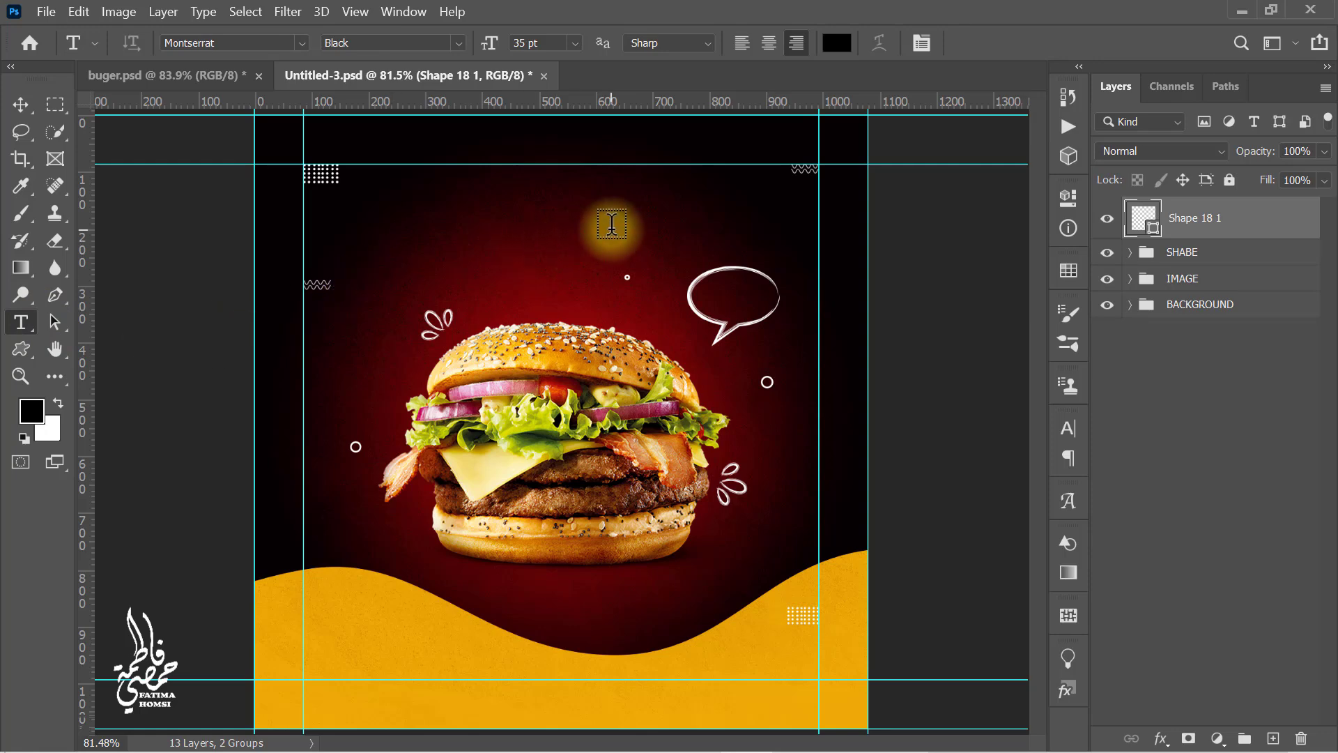
{"action": "left_click", "coordinate": [837, 43]}
{"action": "left_click", "coordinate": [427, 120]}
{"action": "left_click_drag", "start_coordinate": [427, 119], "coordinate": [408, 113]}
{"action": "left_click", "coordinate": [873, 104]}
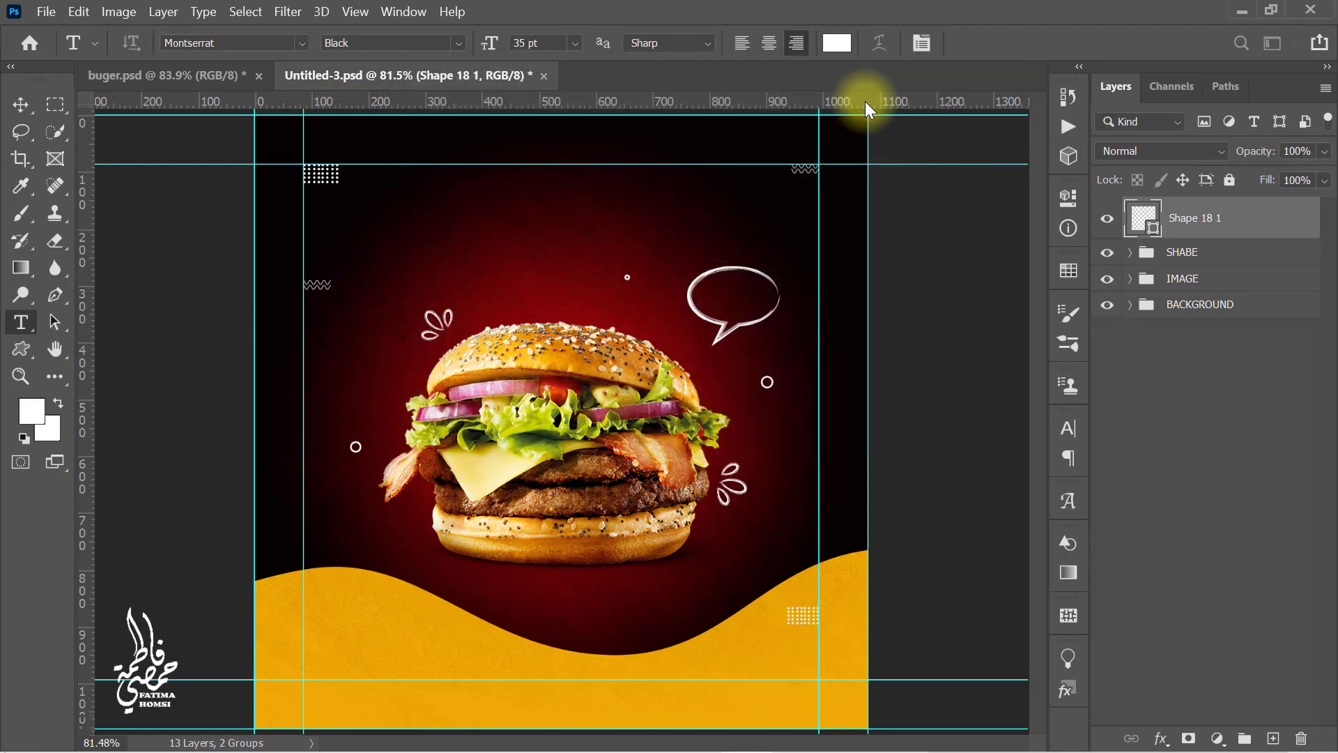
{"action": "left_click", "coordinate": [770, 44]}
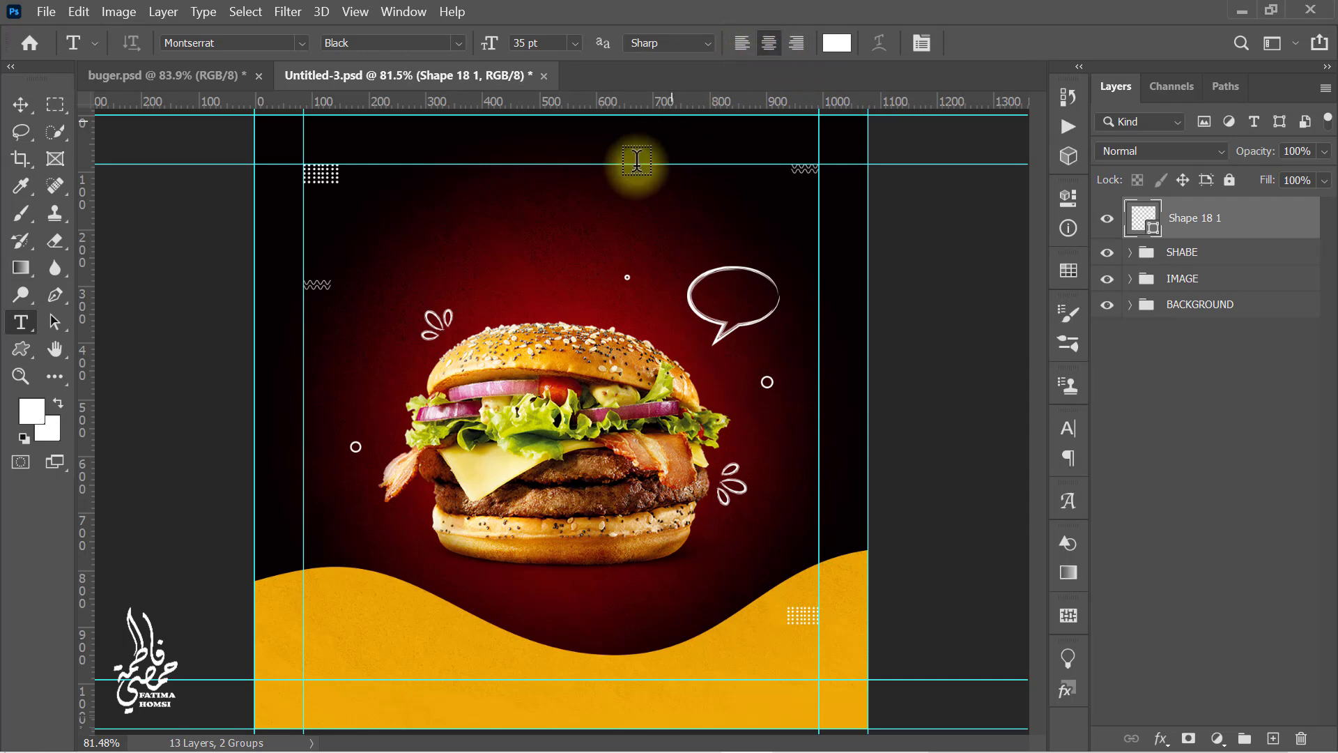
{"action": "left_click", "coordinate": [605, 221]}
{"action": "type", "text": "50%"}
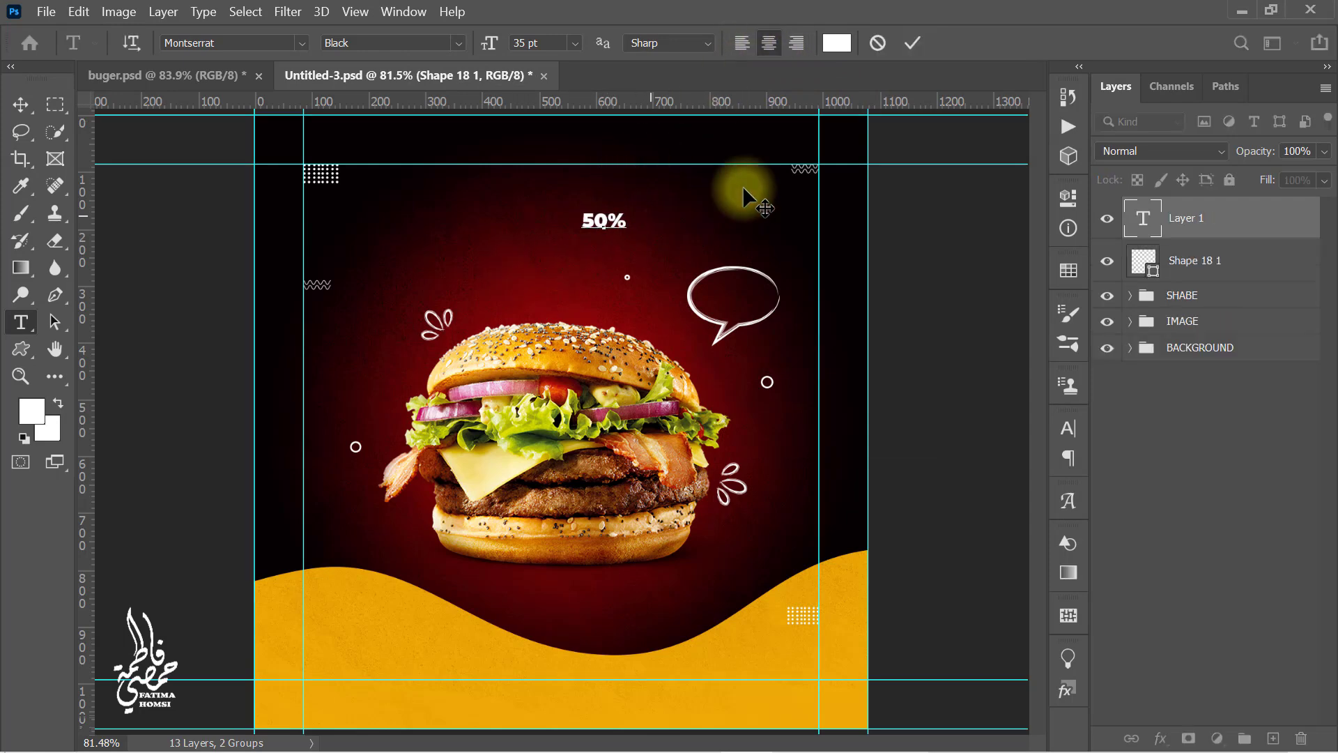
{"action": "left_click", "coordinate": [911, 42]}
- Move the "50%" text into the upper part of the speech bubble and rotate it about -3.6°
{"action": "key", "text": "ctrl+t"}
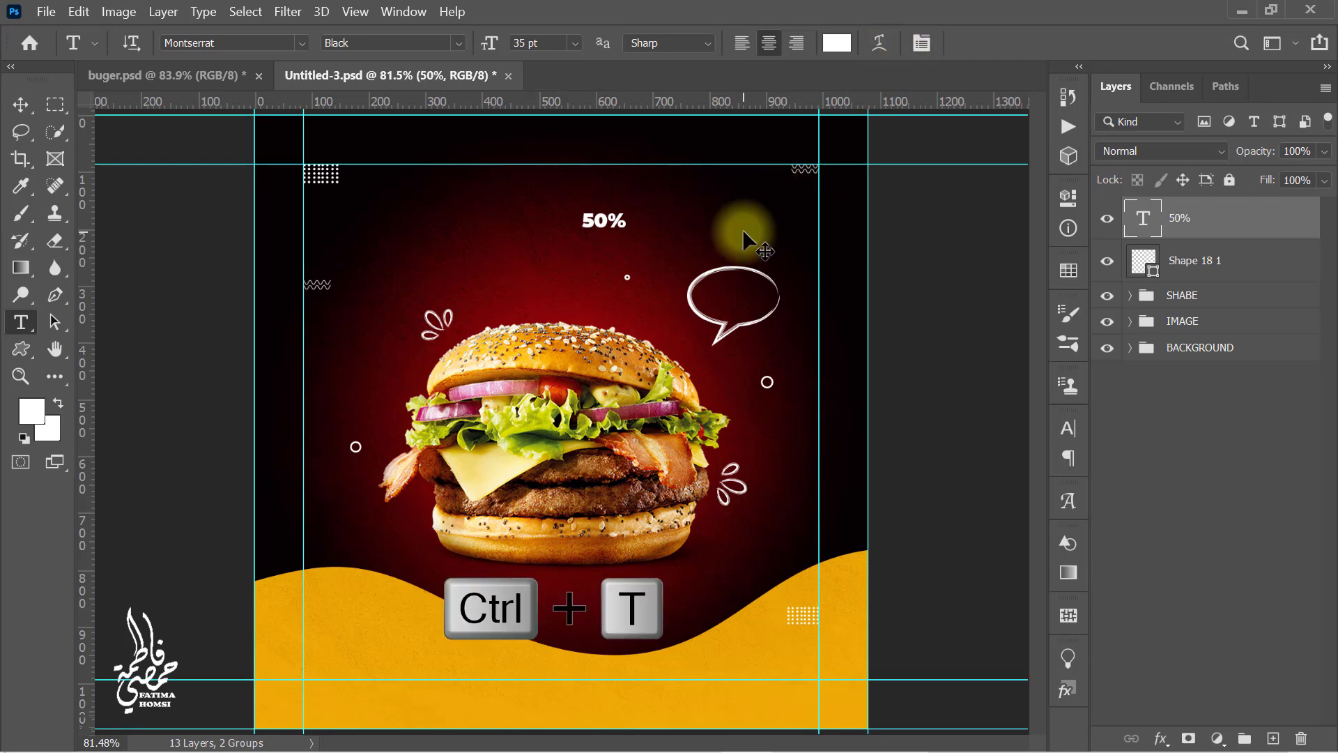
{"action": "scroll", "coordinate": [585, 216], "scroll_direction": "up", "scroll_amount": 2}
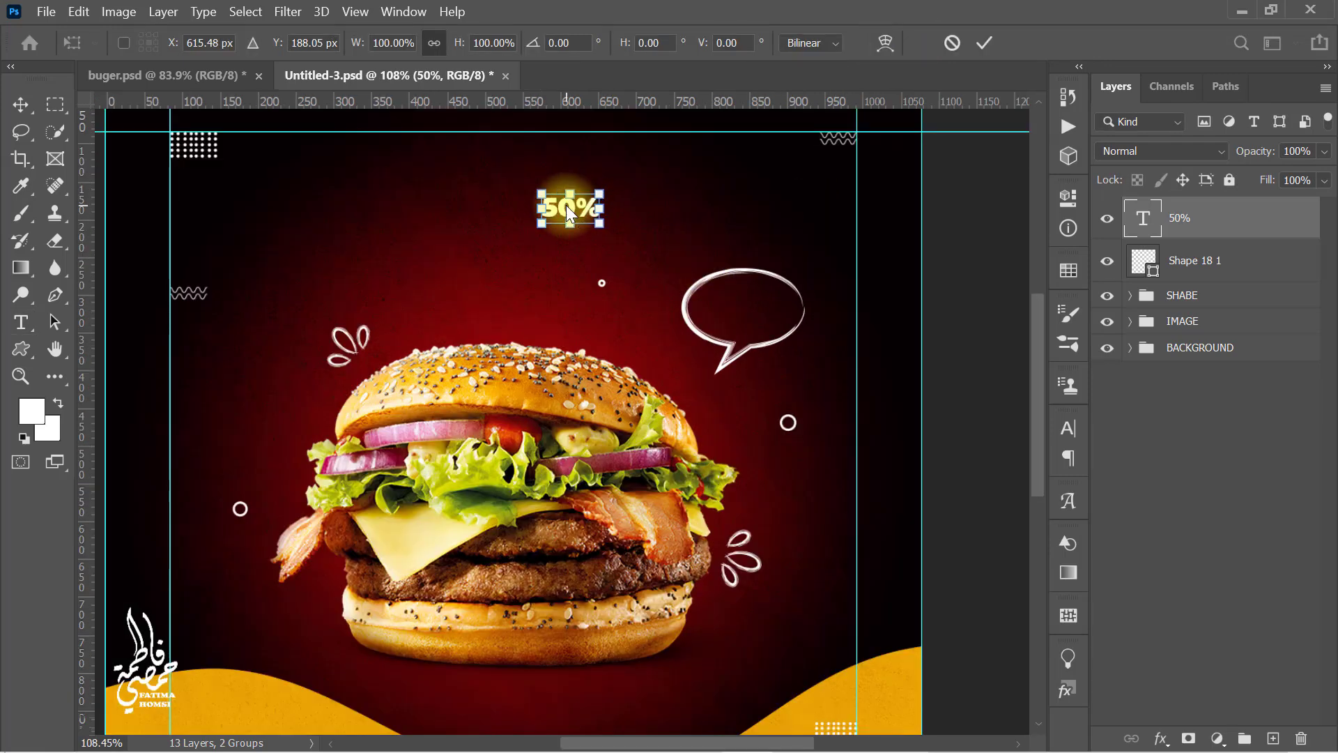
{"action": "scroll", "coordinate": [570, 208], "scroll_direction": "up", "scroll_amount": 1}
{"action": "left_click_drag", "start_coordinate": [570, 208], "coordinate": [783, 320]}
{"action": "left_click_drag", "start_coordinate": [823, 273], "coordinate": [823, 272]}
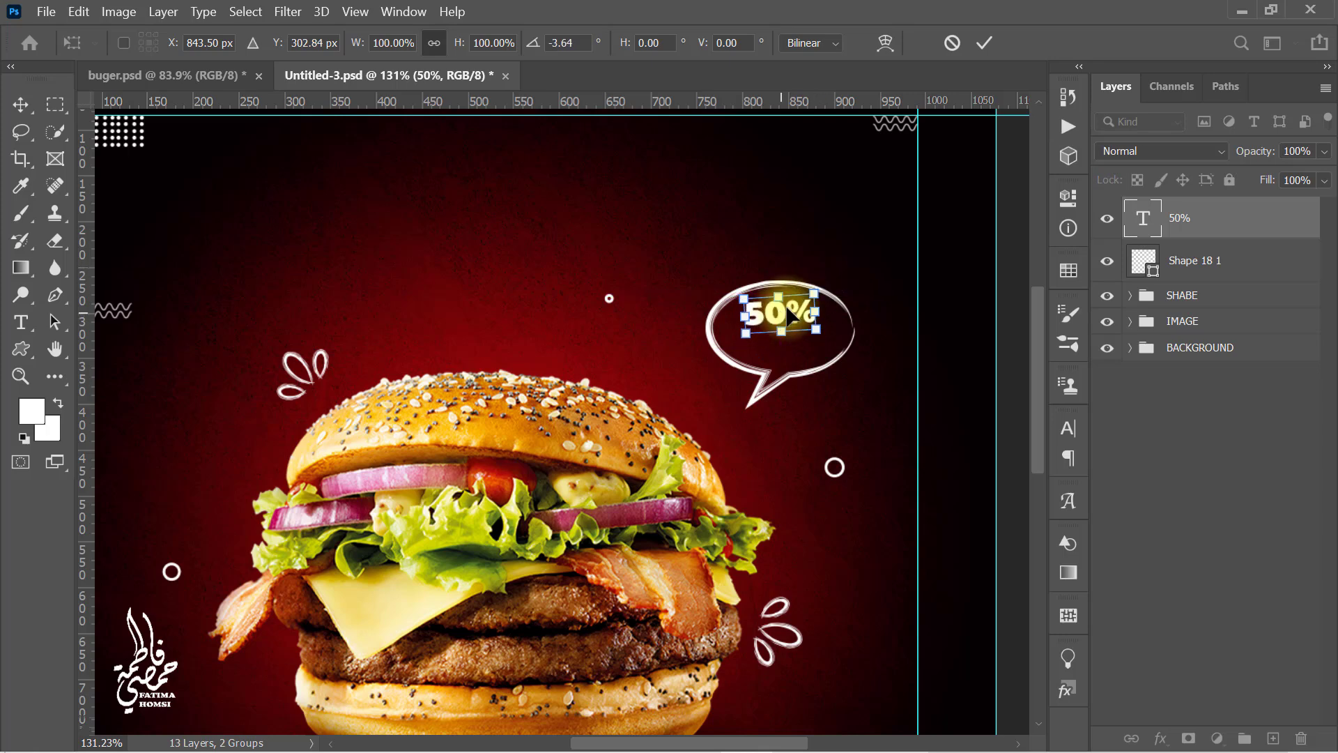
{"action": "left_click", "coordinate": [985, 44]}
- Add the centre-aligned white text "Discount" in Montserrat Black, 35 pt, above the burger
{"action": "left_click", "coordinate": [622, 215]}
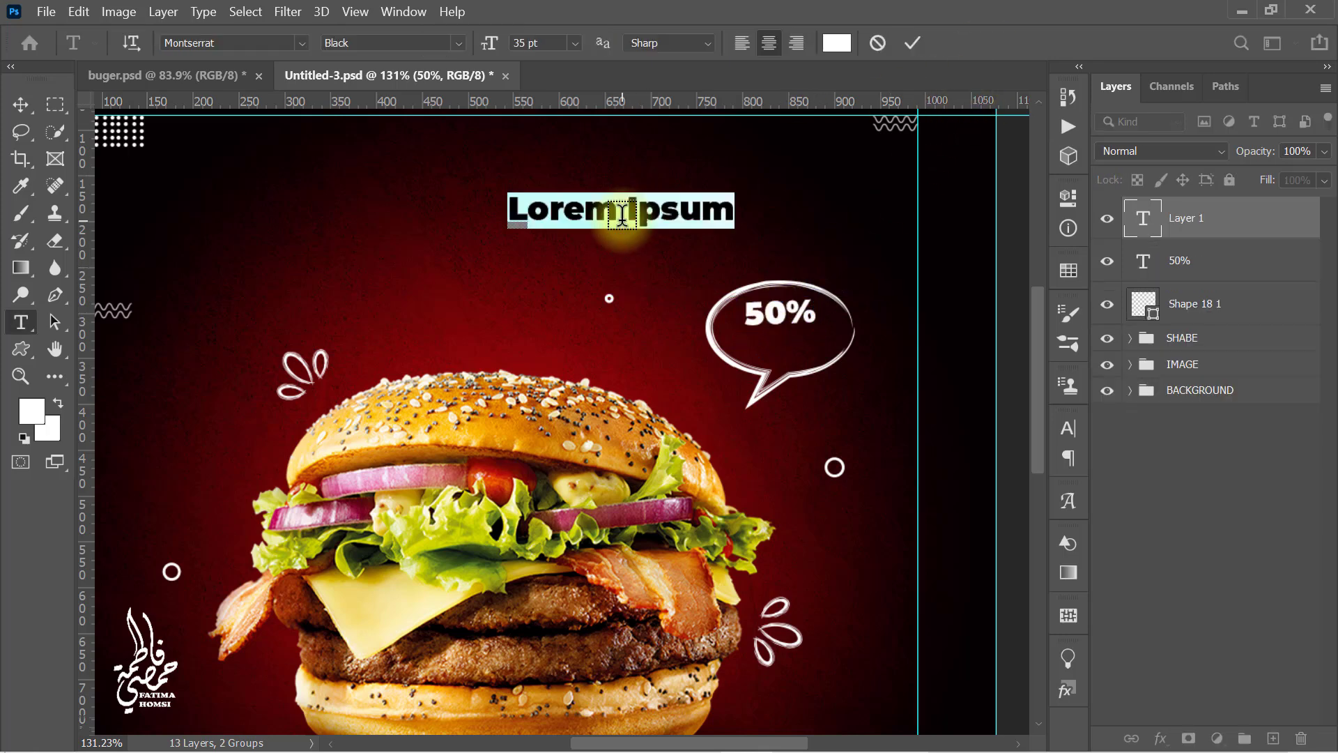
{"action": "type", "text": "Discount"}
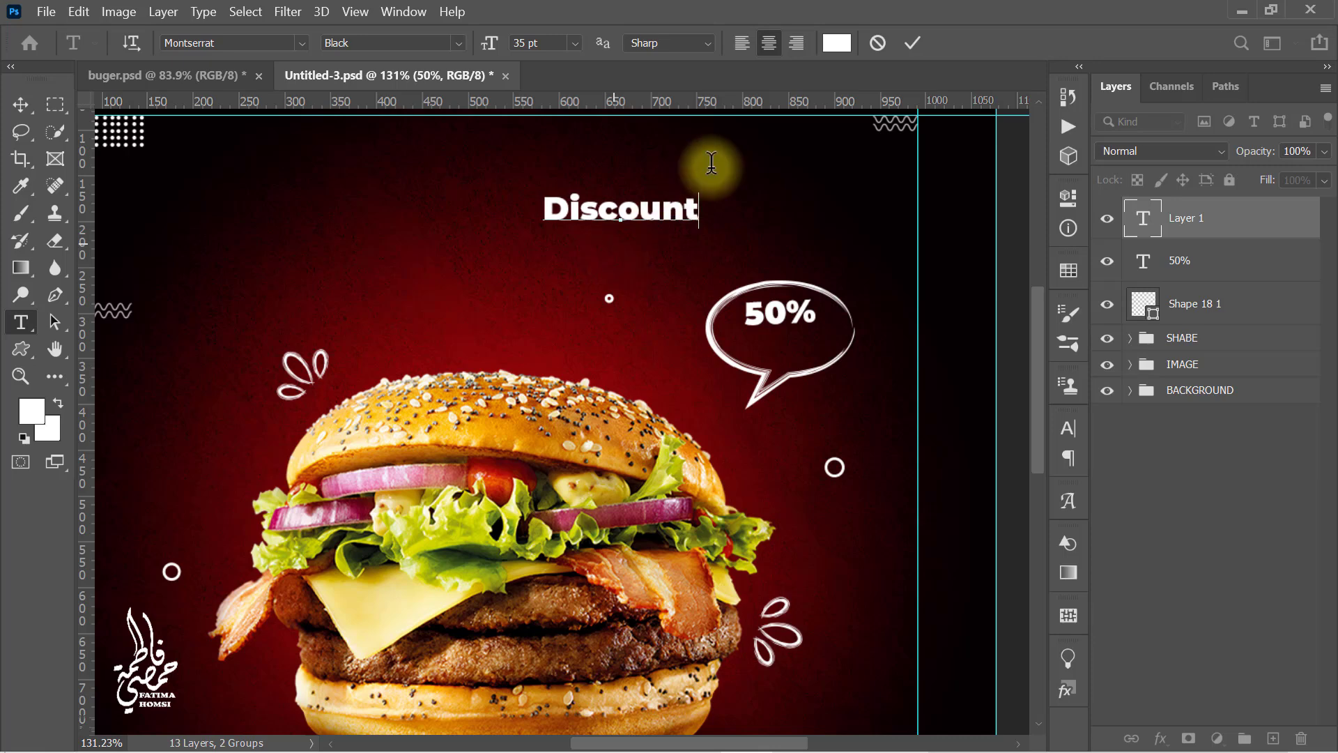
{"action": "left_click", "coordinate": [912, 44]}
- Shrink the "Discount" text to about 18.7 pt, rotate it about -3.4° and place it directly under "50%" in the speech bubble
{"action": "key", "text": "ctrl+t"}
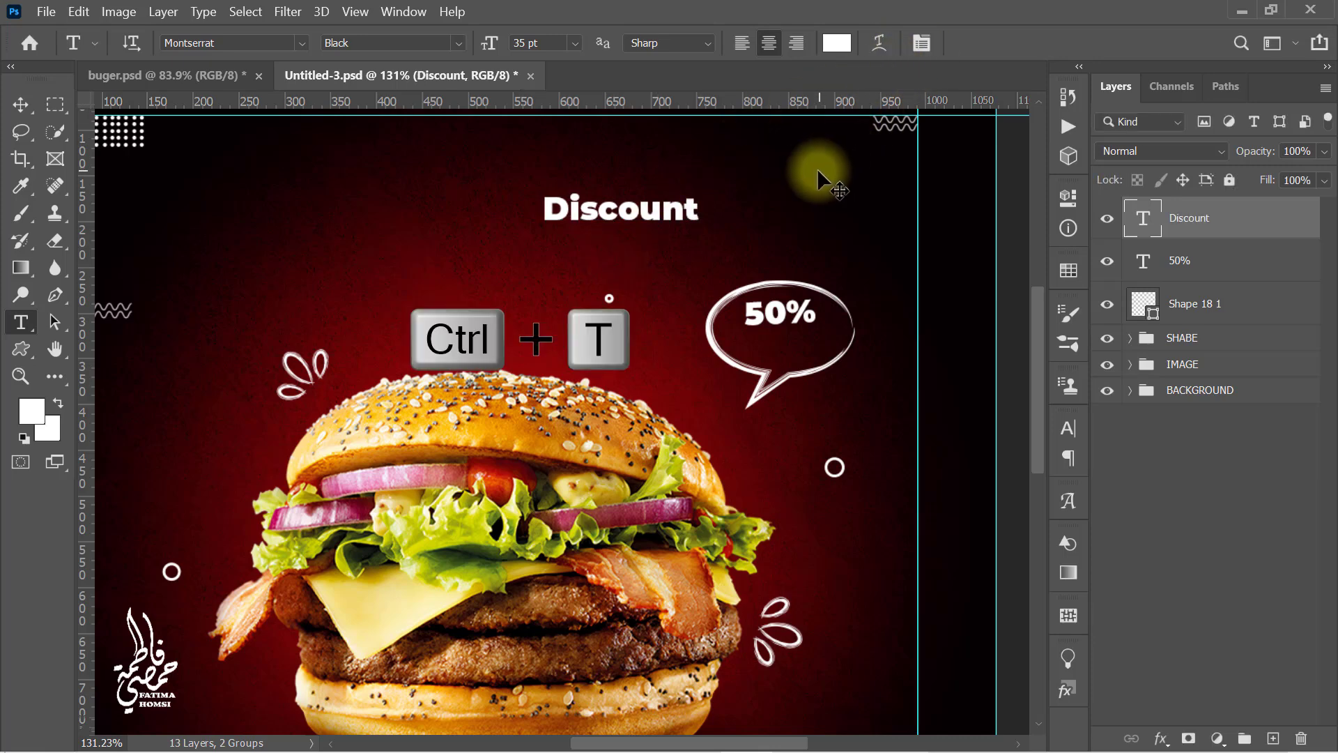
{"action": "left_click_drag", "start_coordinate": [652, 193], "coordinate": [745, 337]}
{"action": "scroll", "coordinate": [785, 324], "scroll_direction": "up", "scroll_amount": 5}
{"action": "left_click_drag", "start_coordinate": [748, 350], "coordinate": [754, 340]}
{"action": "left_click_drag", "start_coordinate": [833, 322], "coordinate": [827, 325]}
{"action": "key", "text": "Return"}
{"action": "key", "text": "ctrl+t"}
{"action": "left_click_drag", "start_coordinate": [865, 279], "coordinate": [863, 274]}
{"action": "scroll", "coordinate": [767, 352], "scroll_direction": "up", "scroll_amount": 2}
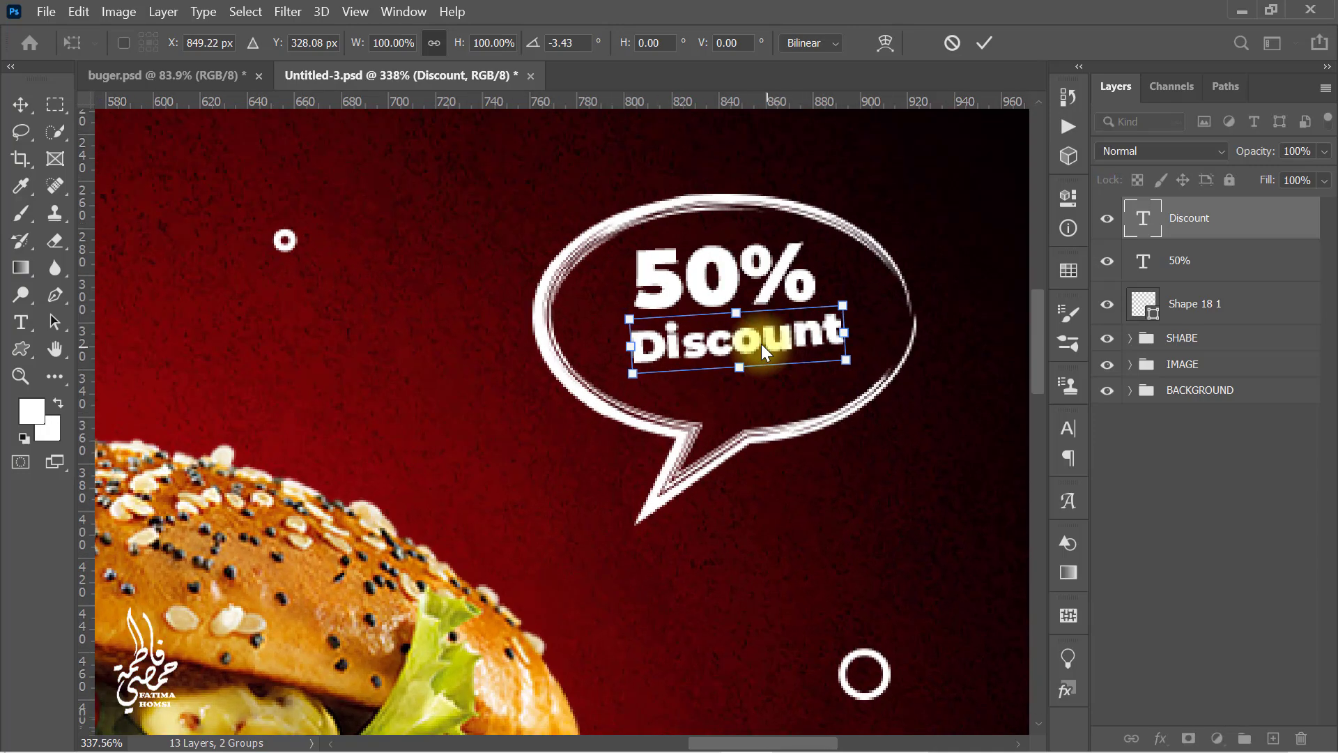
{"action": "left_click_drag", "start_coordinate": [762, 345], "coordinate": [761, 343]}
{"action": "left_click", "coordinate": [987, 43]}
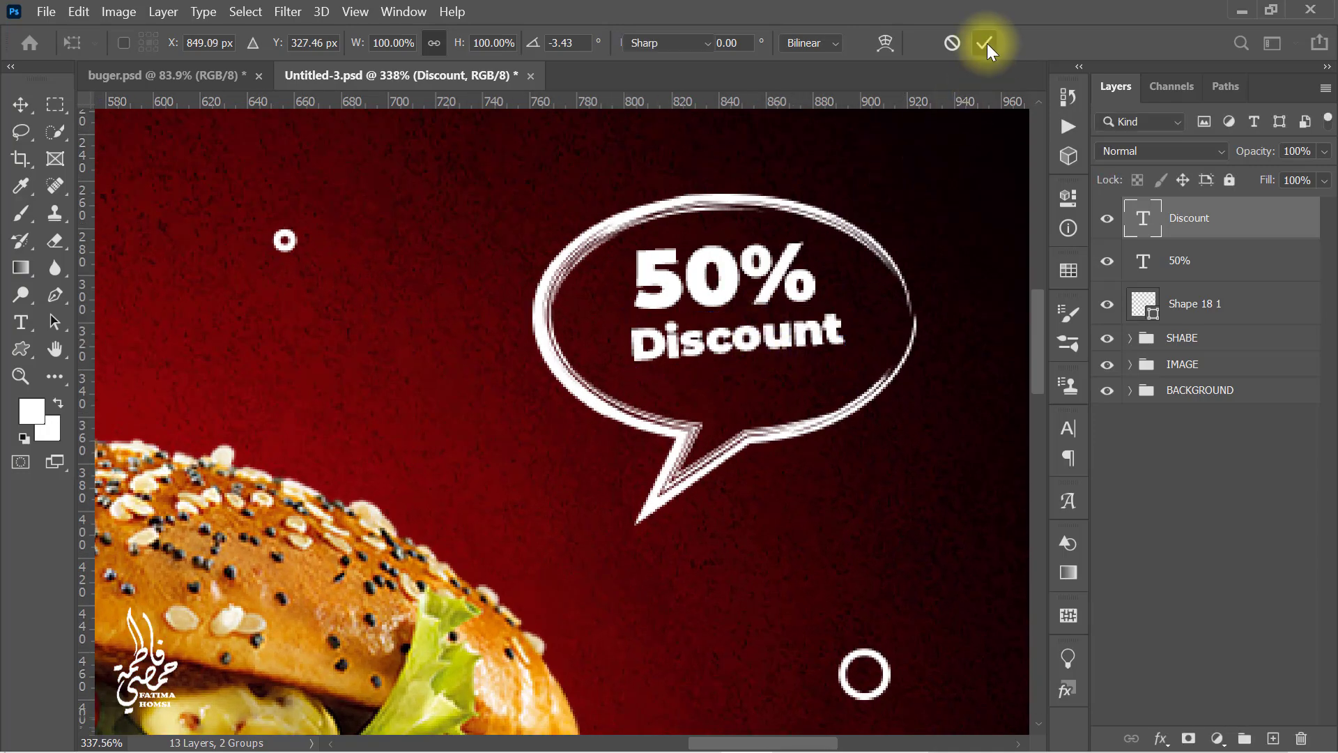
- Scale the speech bubble shape down slightly around the "50% Discount" text
{"action": "scroll", "coordinate": [952, 171], "scroll_direction": "down", "scroll_amount": 3}
{"action": "left_click_drag", "start_coordinate": [952, 170], "coordinate": [825, 281]}
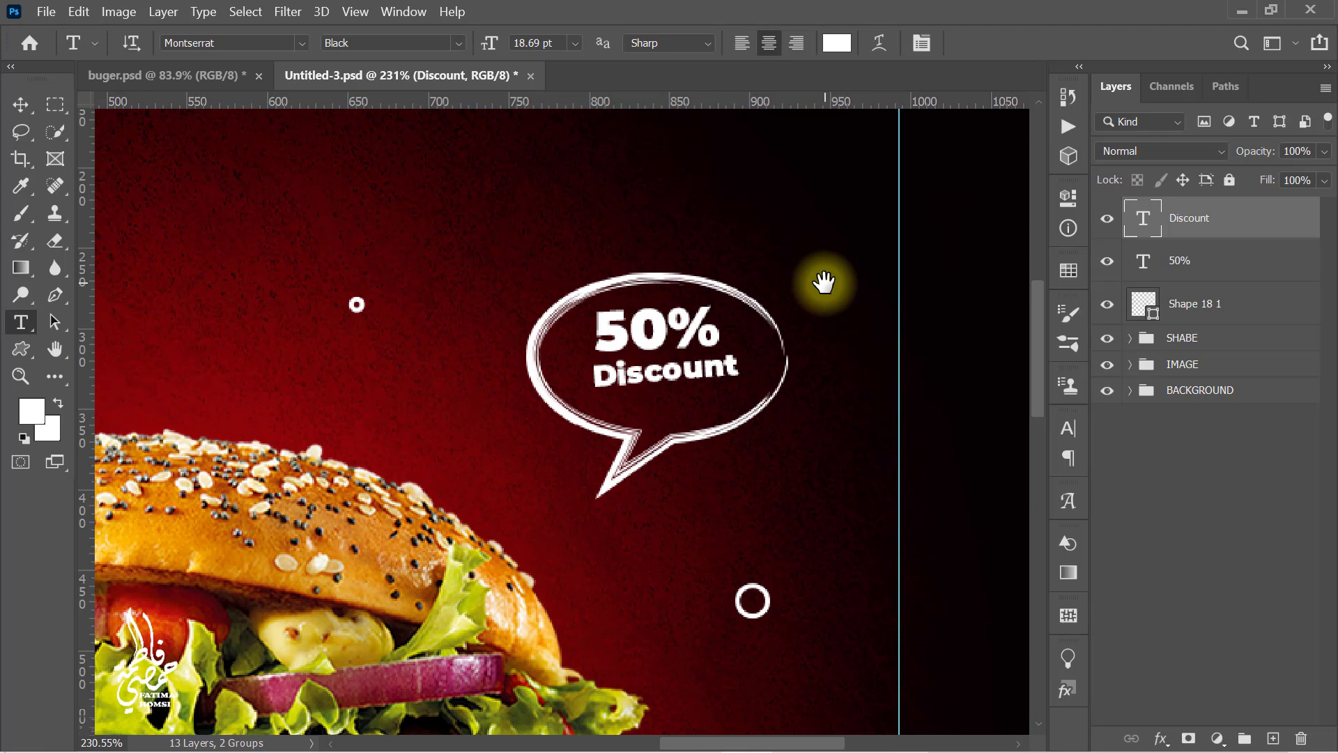
{"action": "left_click", "coordinate": [1220, 305]}
{"action": "key", "text": "ctrl+t"}
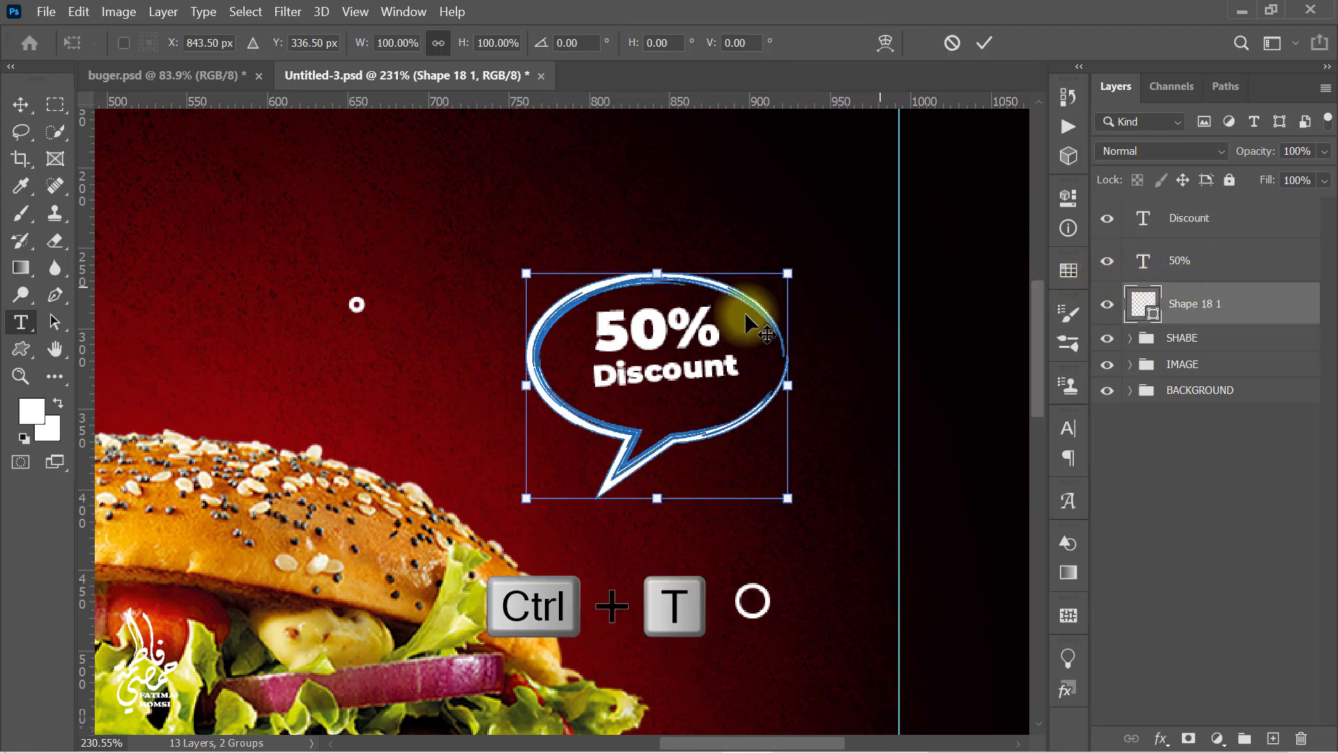
{"action": "left_click_drag", "start_coordinate": [787, 259], "coordinate": [781, 266]}
{"action": "left_click", "coordinate": [984, 49]}
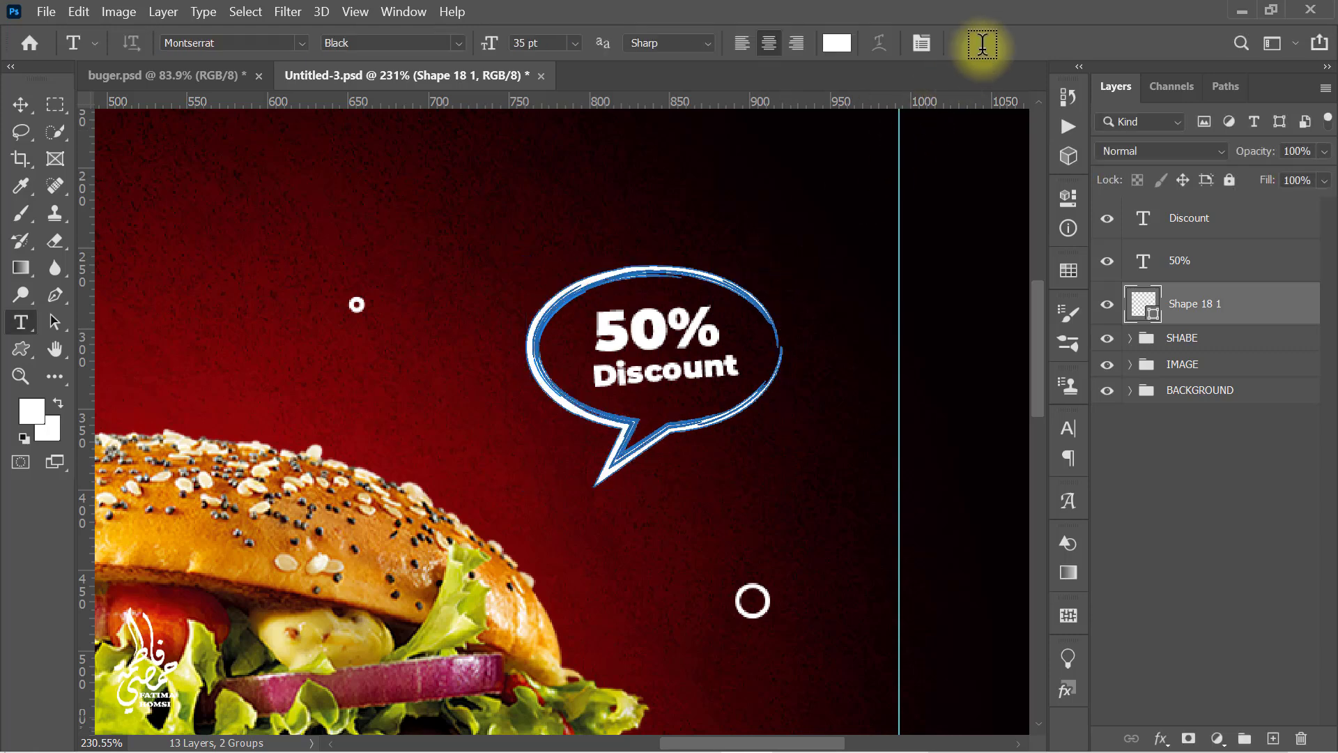
- Group the "Discount", "50%" and speech bubble layers into a group named DISCOUNT
{"action": "left_click", "coordinate": [1245, 228]}
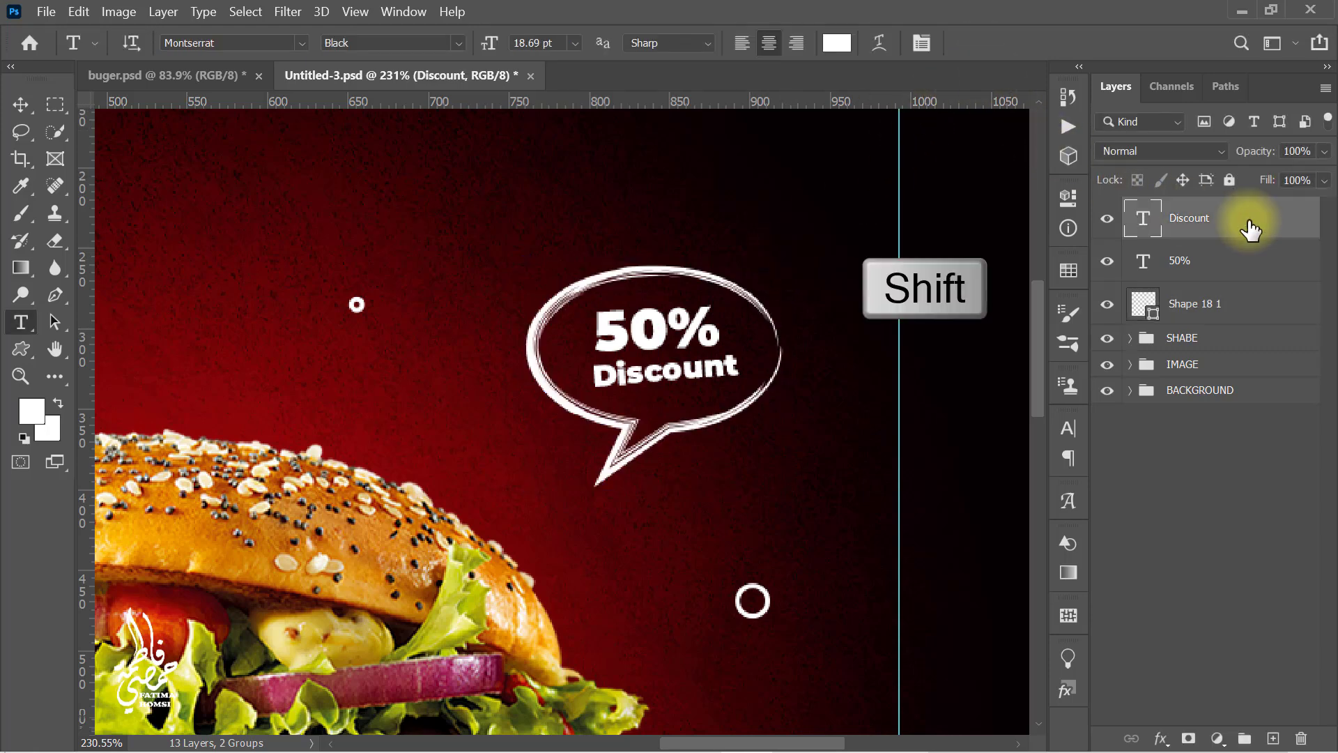
{"action": "left_click", "coordinate": [1251, 318], "text": "shift"}
{"action": "key", "text": "ctrl+g"}
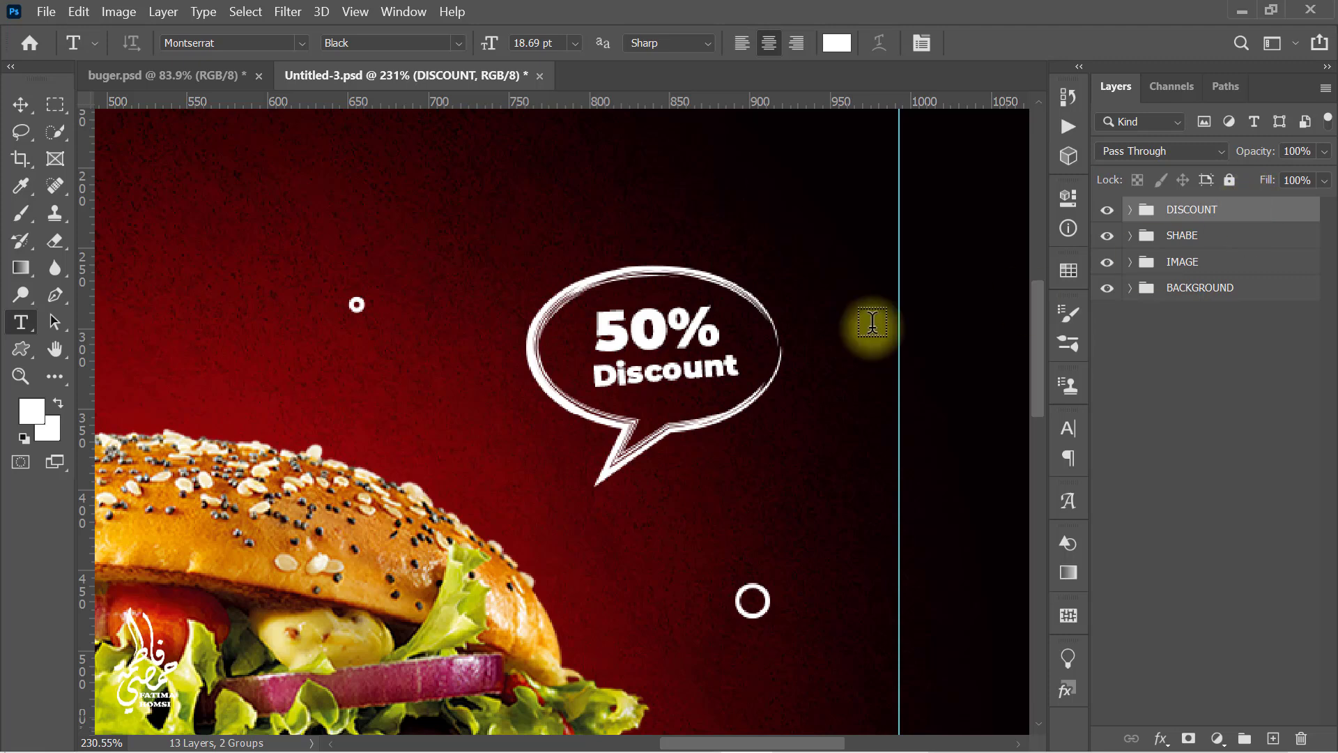
- Add the centre-aligned white text "Burger" in Montserrat Black, 33 pt, above the speech bubble
{"action": "scroll", "coordinate": [669, 368], "scroll_direction": "down", "scroll_amount": 8}
{"action": "scroll", "coordinate": [589, 378], "scroll_direction": "down", "scroll_amount": 2}
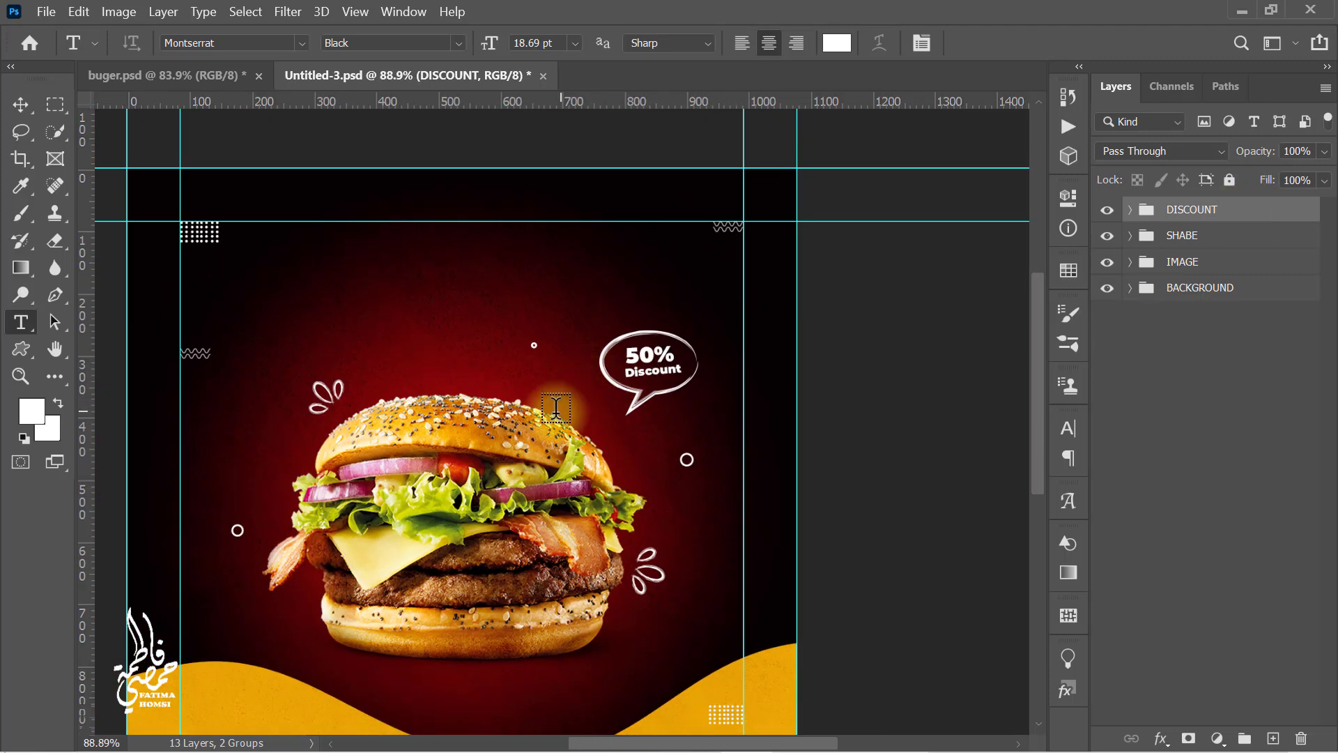
{"action": "scroll", "coordinate": [555, 408], "scroll_direction": "down", "scroll_amount": 2}
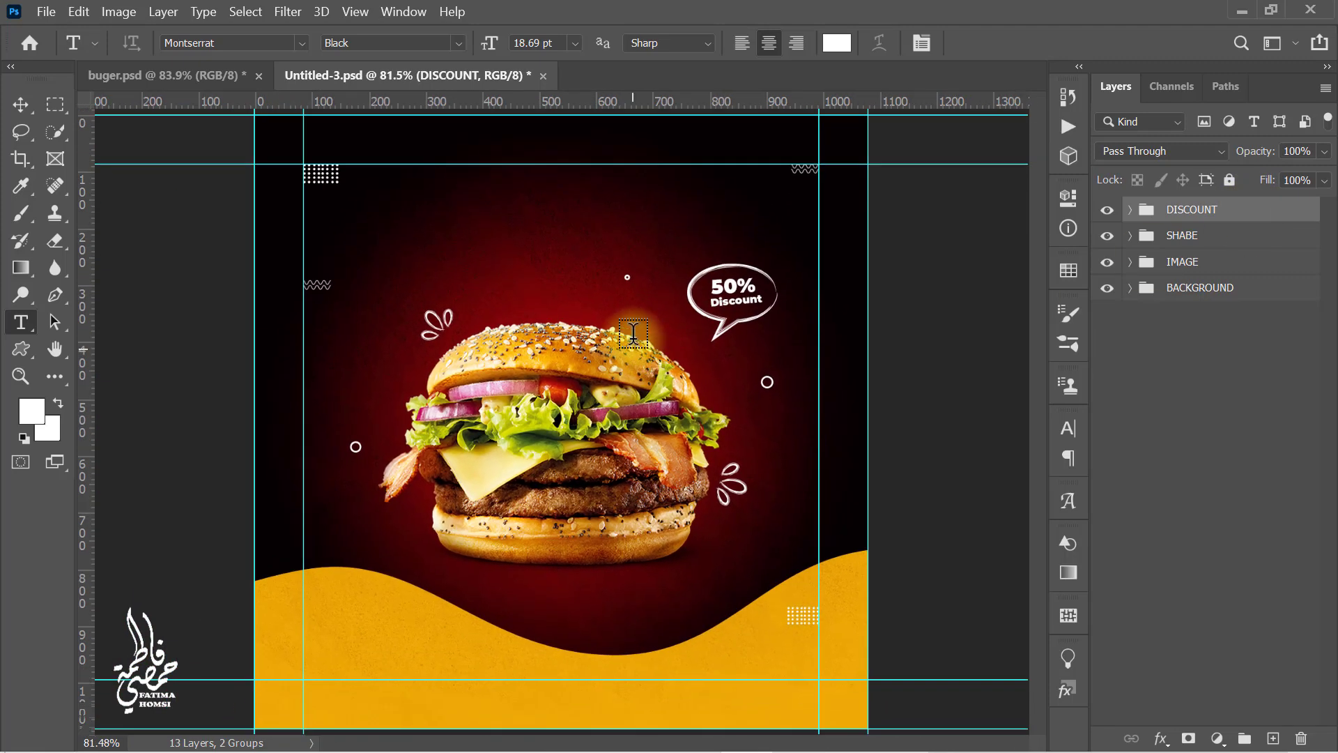
{"action": "left_click", "coordinate": [690, 219]}
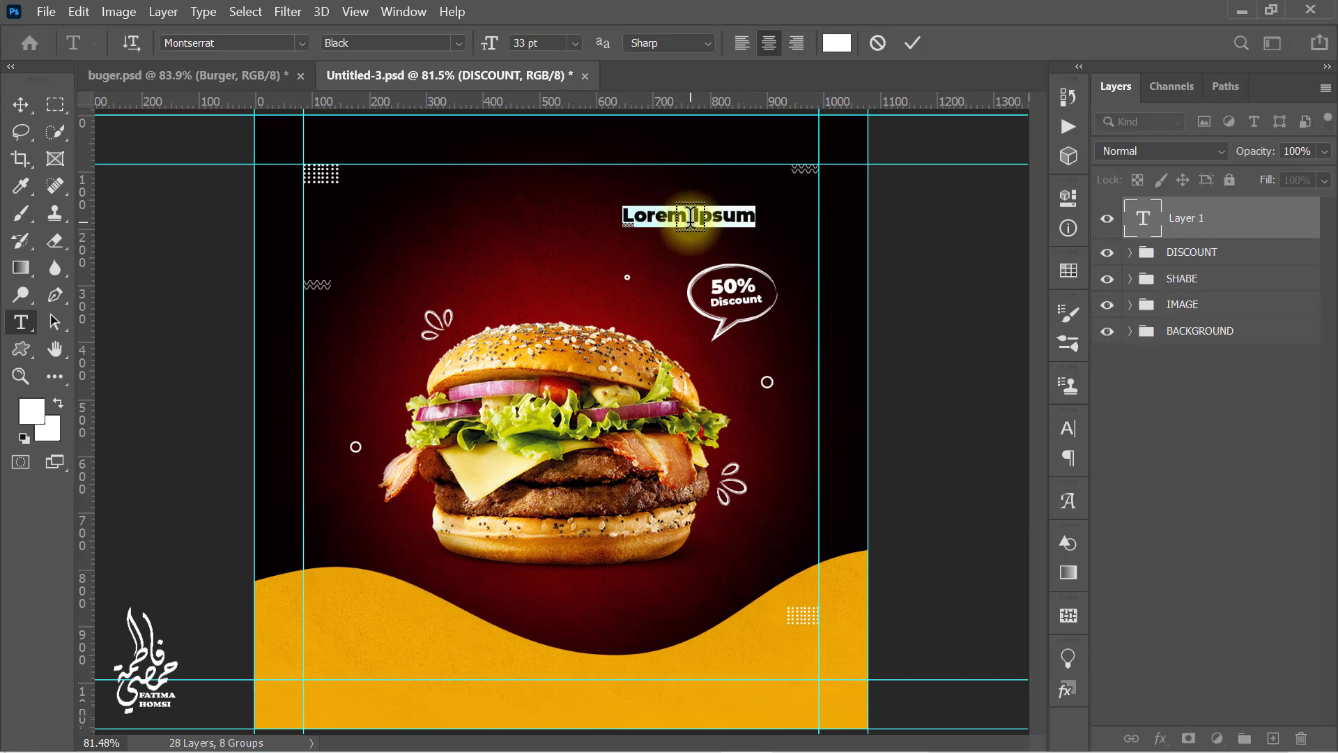
{"action": "type", "text": "Burger"}
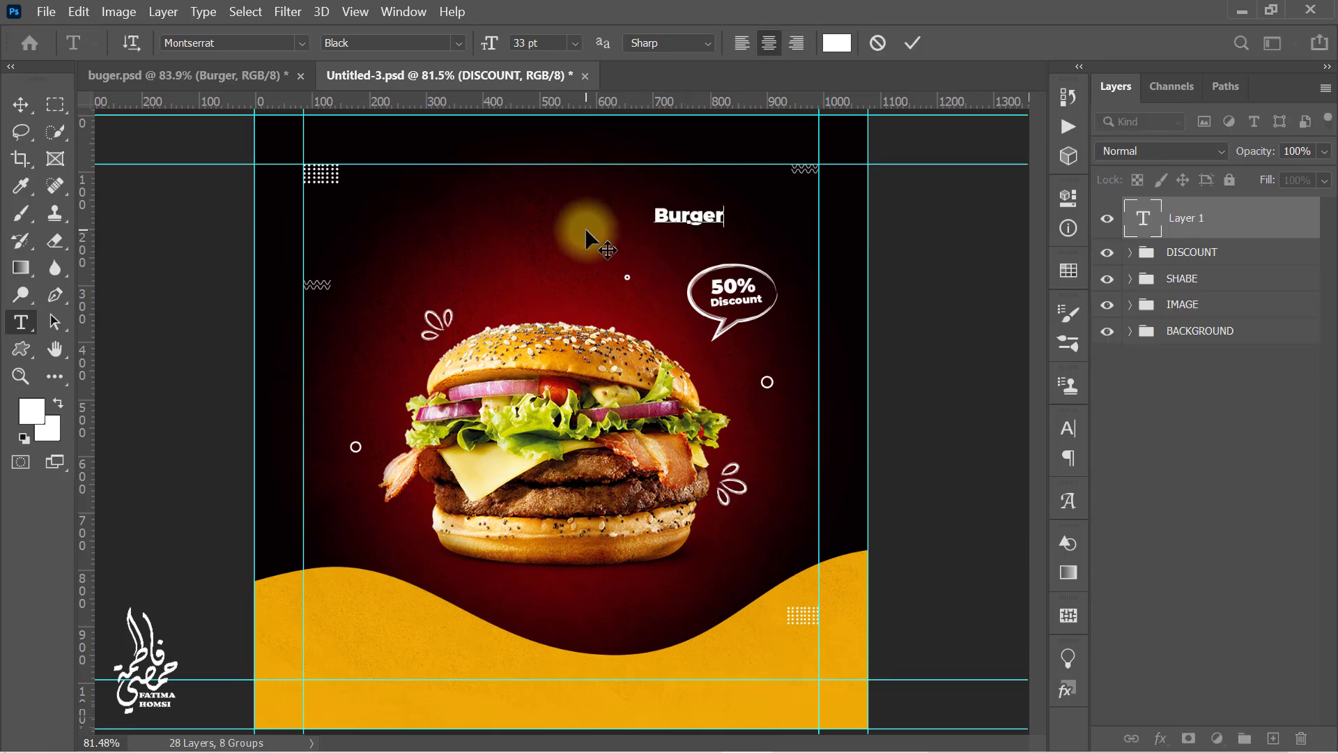
{"action": "left_click", "coordinate": [914, 43]}
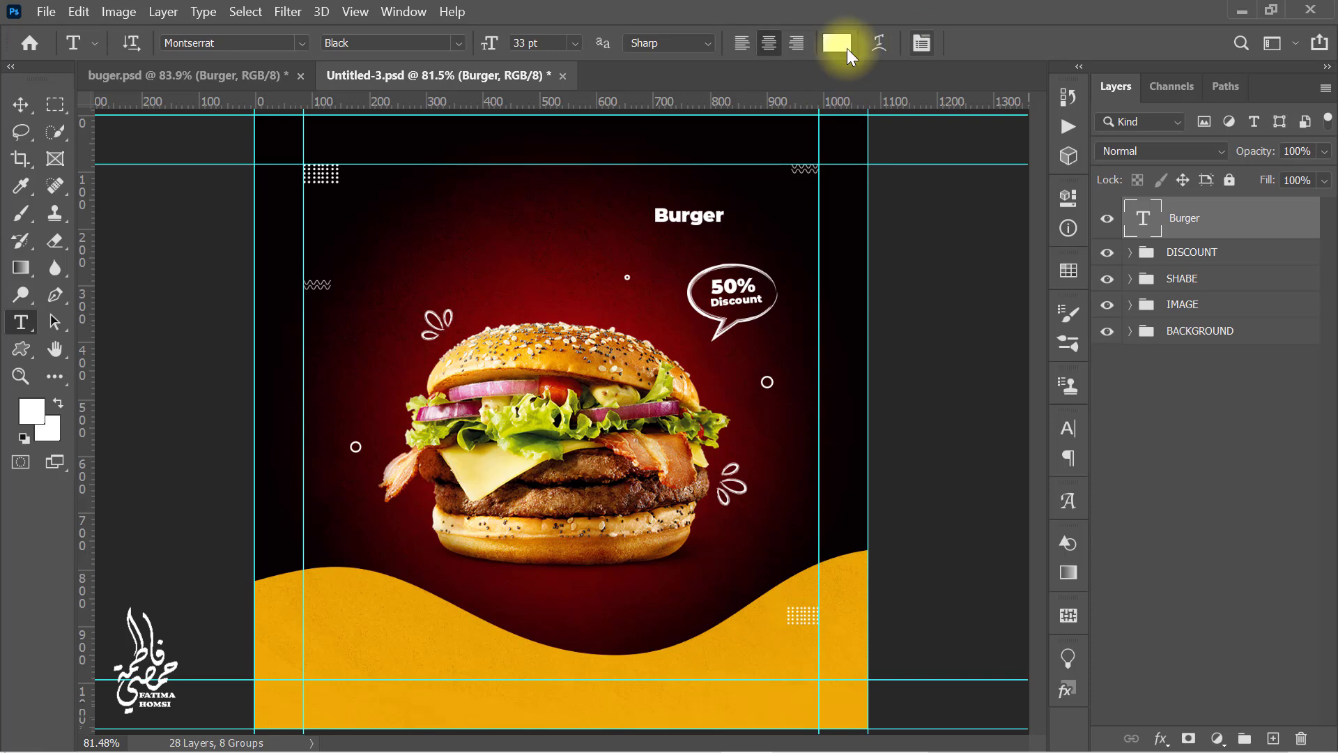
- Change the "Burger" text's font to Barbershop in Thailand Regular
{"action": "type", "text": "ershop"}
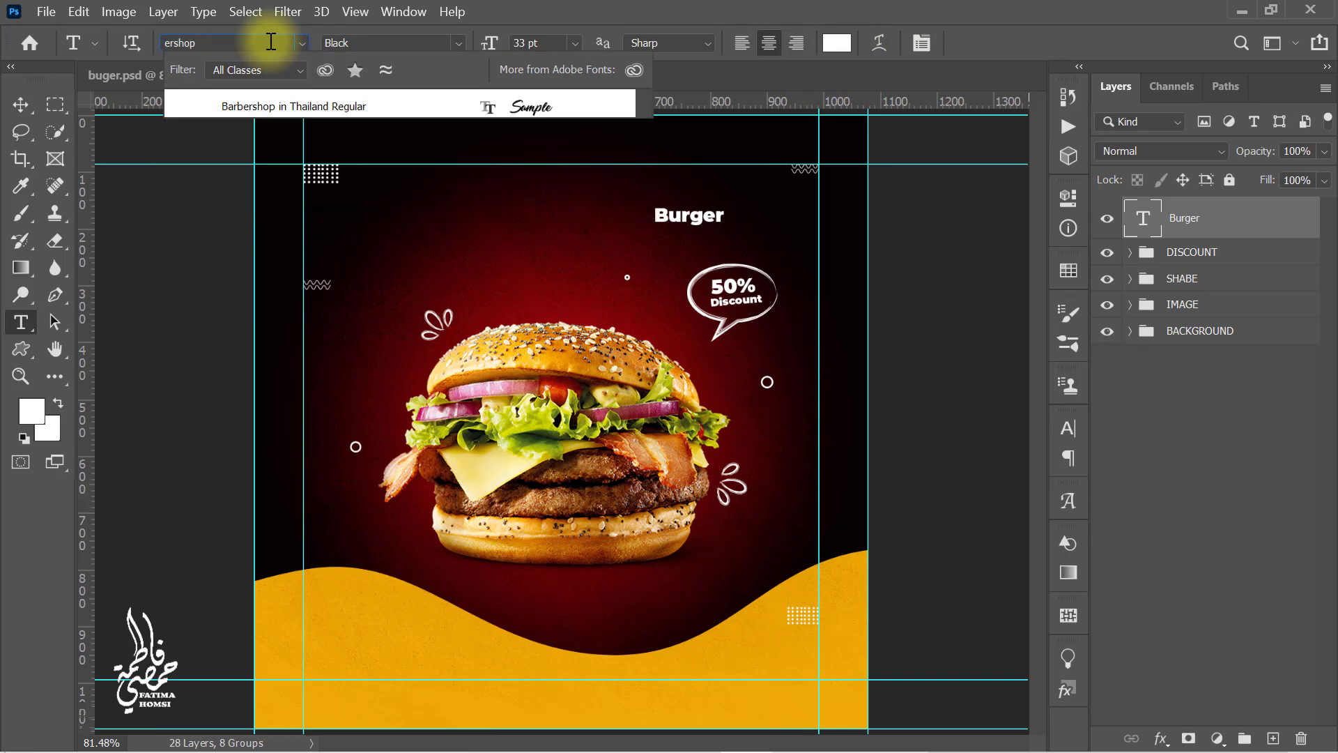
{"action": "key", "text": "Return"}
{"action": "left_click", "coordinate": [299, 105]}
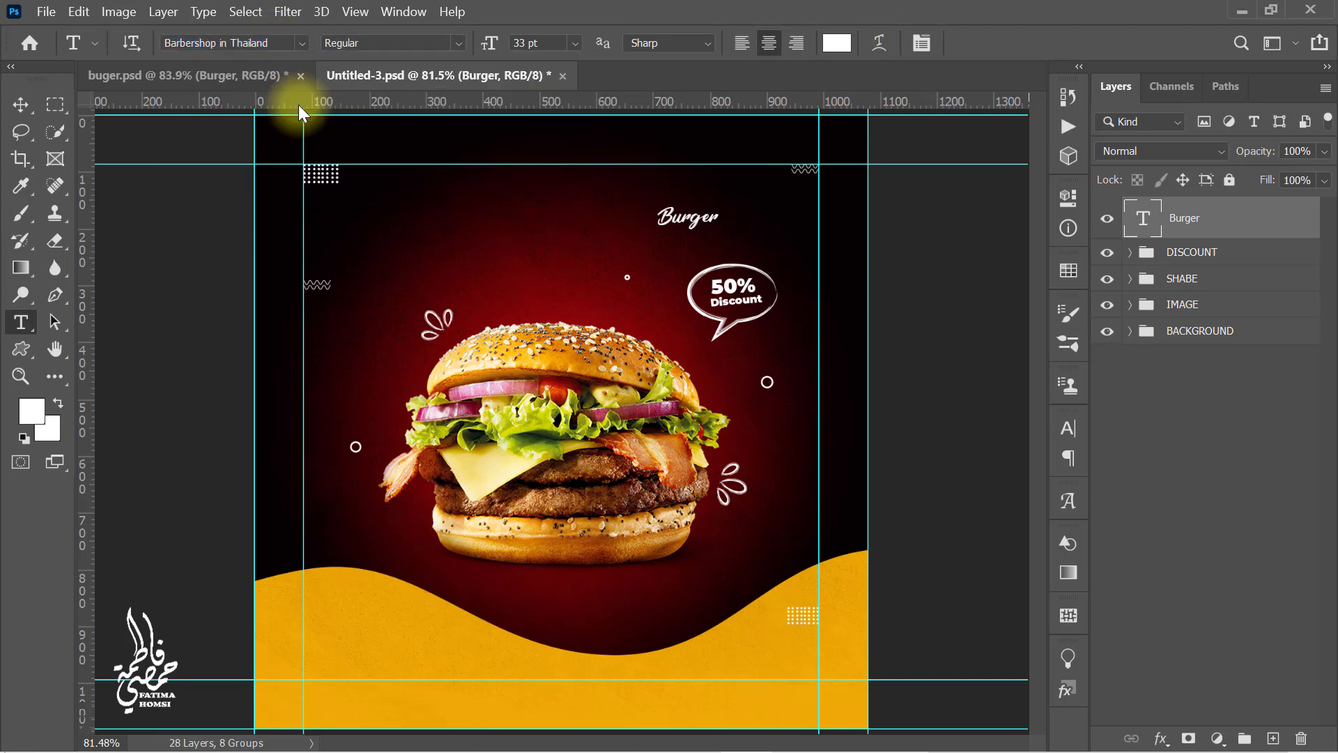
- Enlarge the "Burger" text to about 489% and centre it above the burger image
{"action": "key", "text": "ctrl+t"}
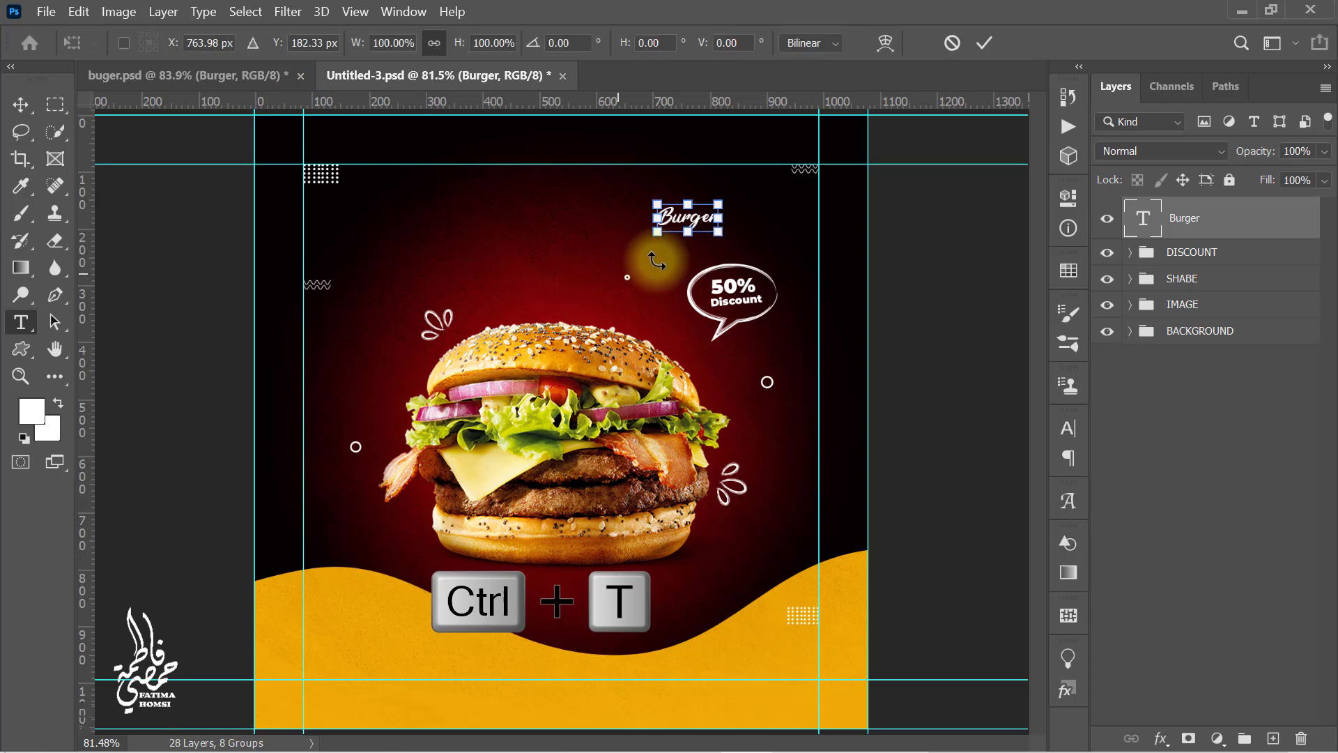
{"action": "left_click_drag", "start_coordinate": [689, 233], "coordinate": [705, 339]}
{"action": "left_click_drag", "start_coordinate": [774, 265], "coordinate": [643, 217]}
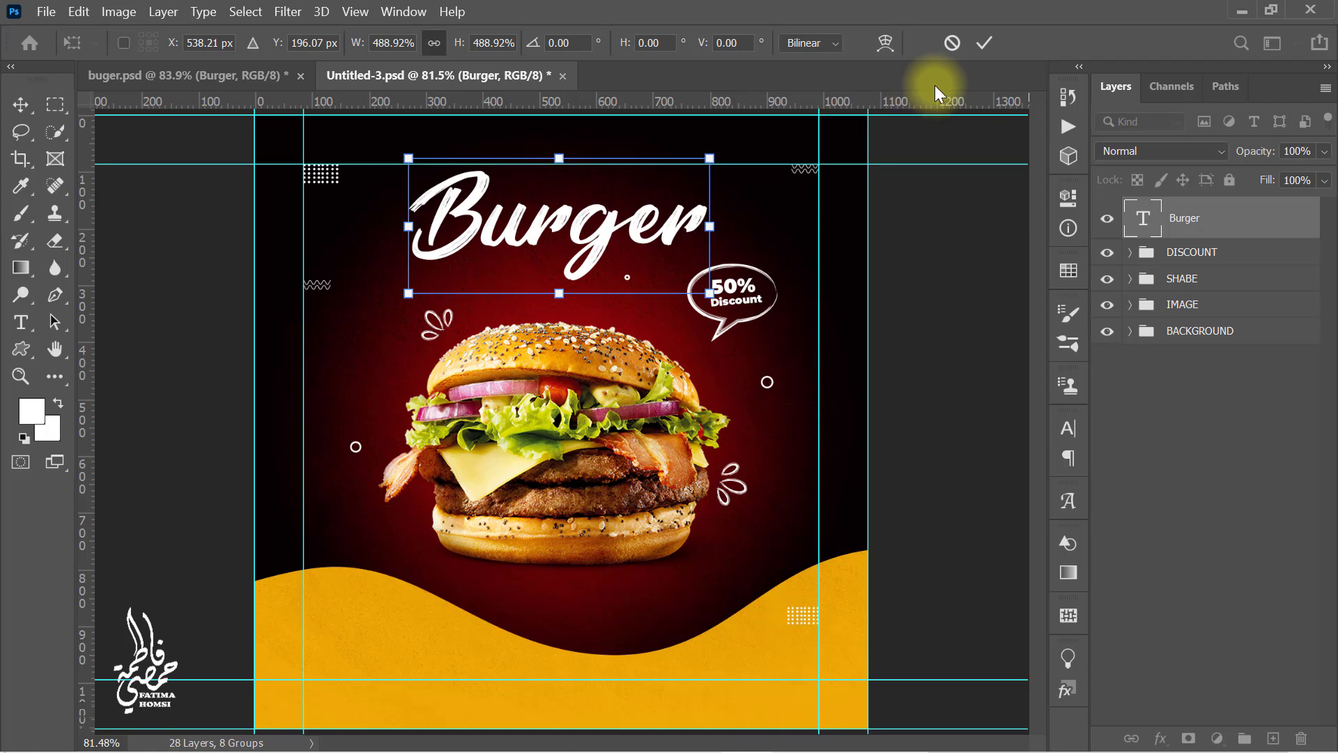
{"action": "left_click", "coordinate": [983, 44]}
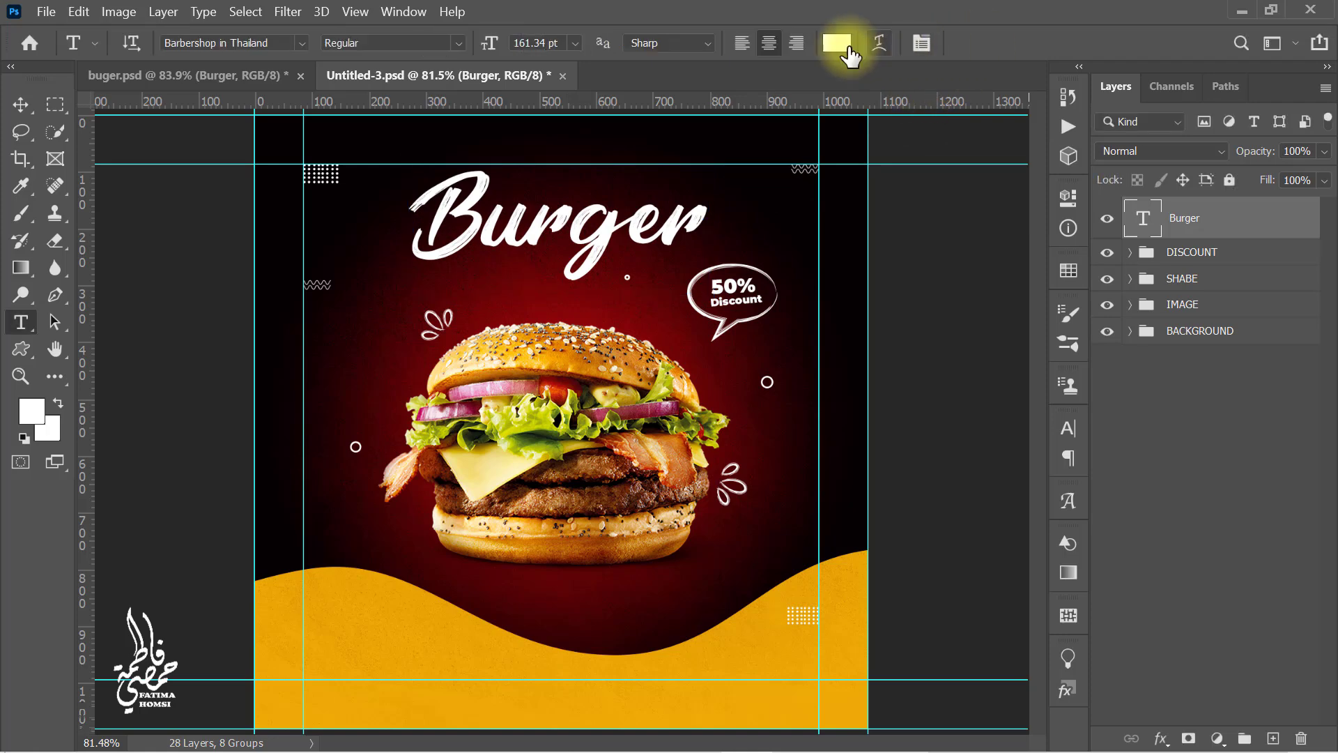
- Set the "Burger" text color to yellow (fdb913)
{"action": "left_click", "coordinate": [840, 43]}
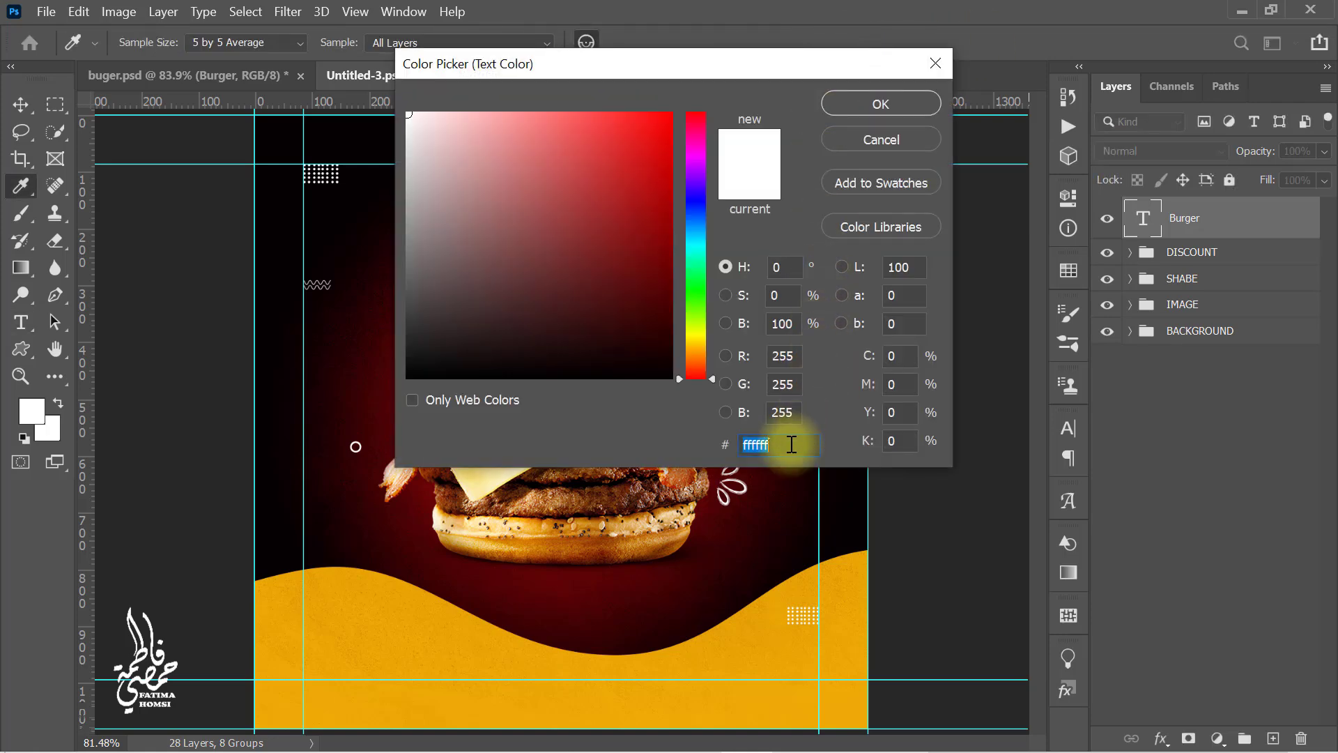
{"action": "type", "text": "fdb913"}
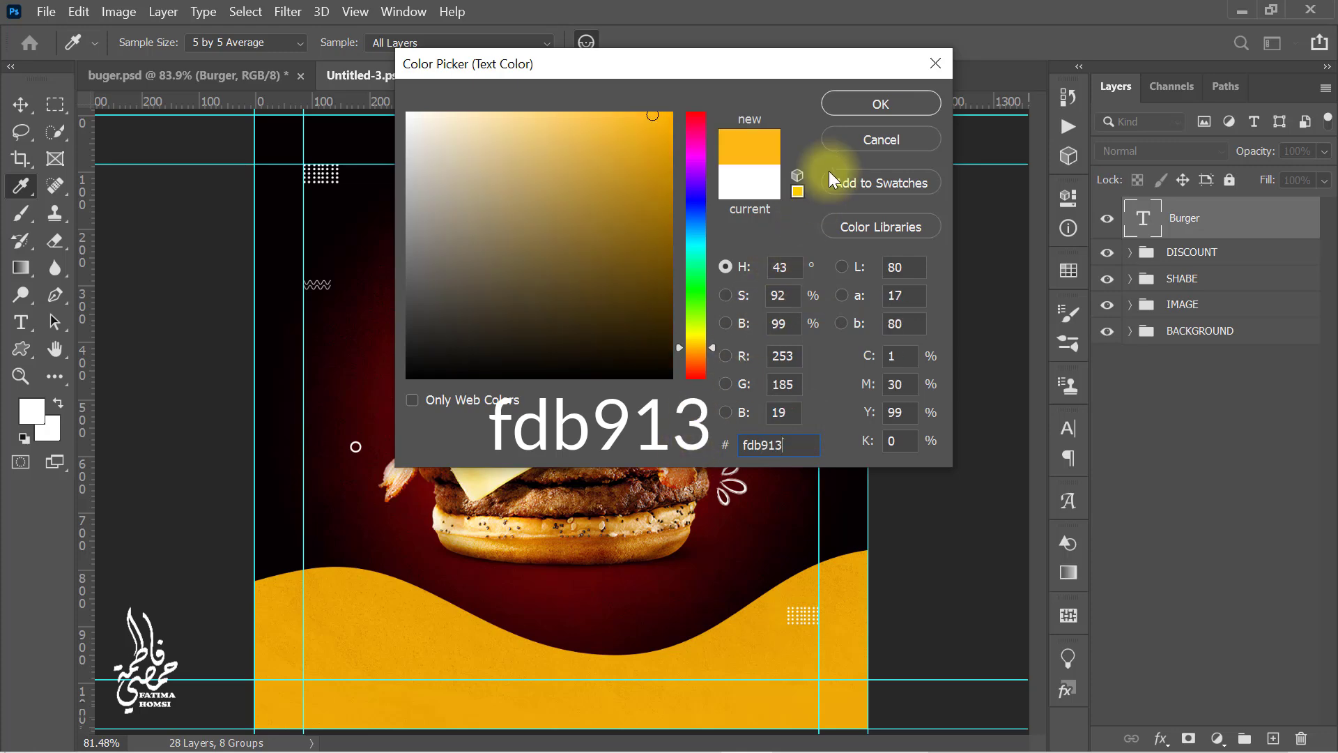
{"action": "left_click", "coordinate": [881, 103]}
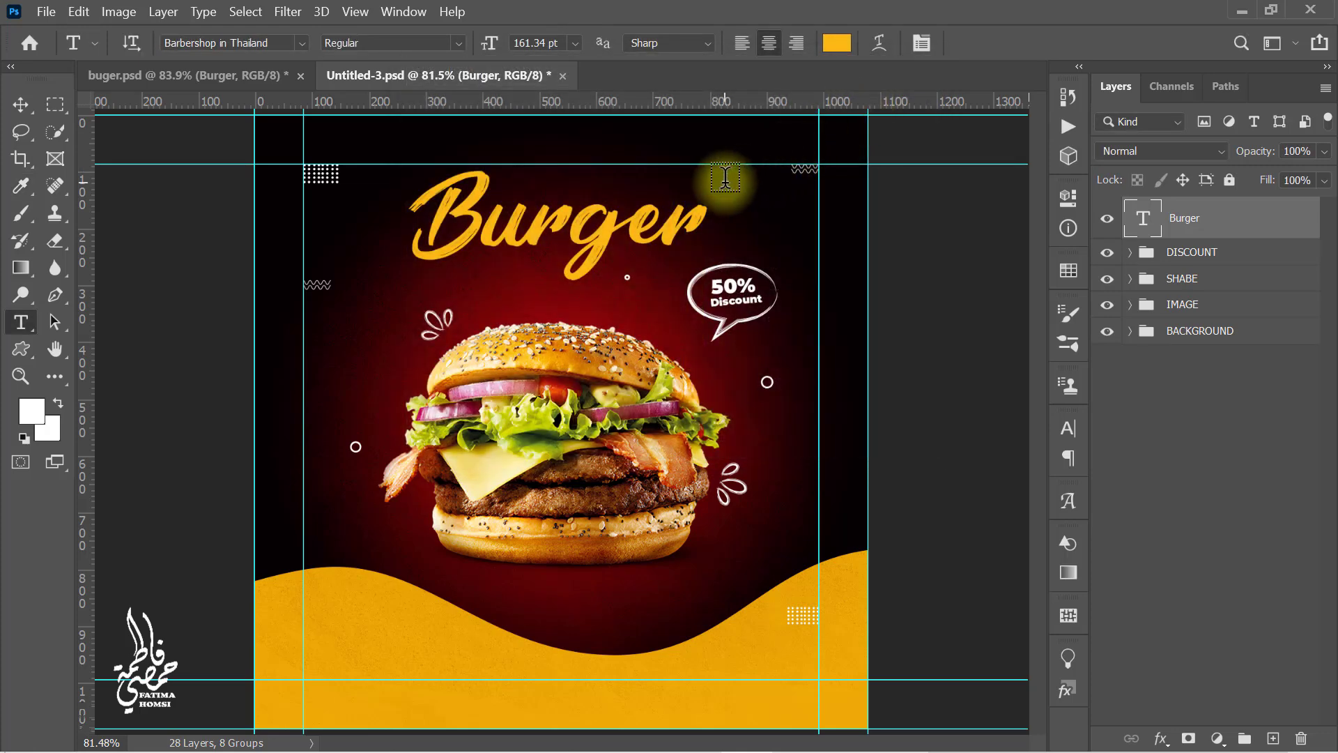
- Add the text "Enjoy Delicious" in Barbershop in Thailand, 33 pt, near the "Burger" title and try to color it white (ffffff)
{"action": "left_click", "coordinate": [725, 177]}
{"action": "type", "text": "Enjoy Delicious"}
{"action": "left_click", "coordinate": [835, 47]}
{"action": "left_click_drag", "start_coordinate": [620, 147], "coordinate": [355, 106]}
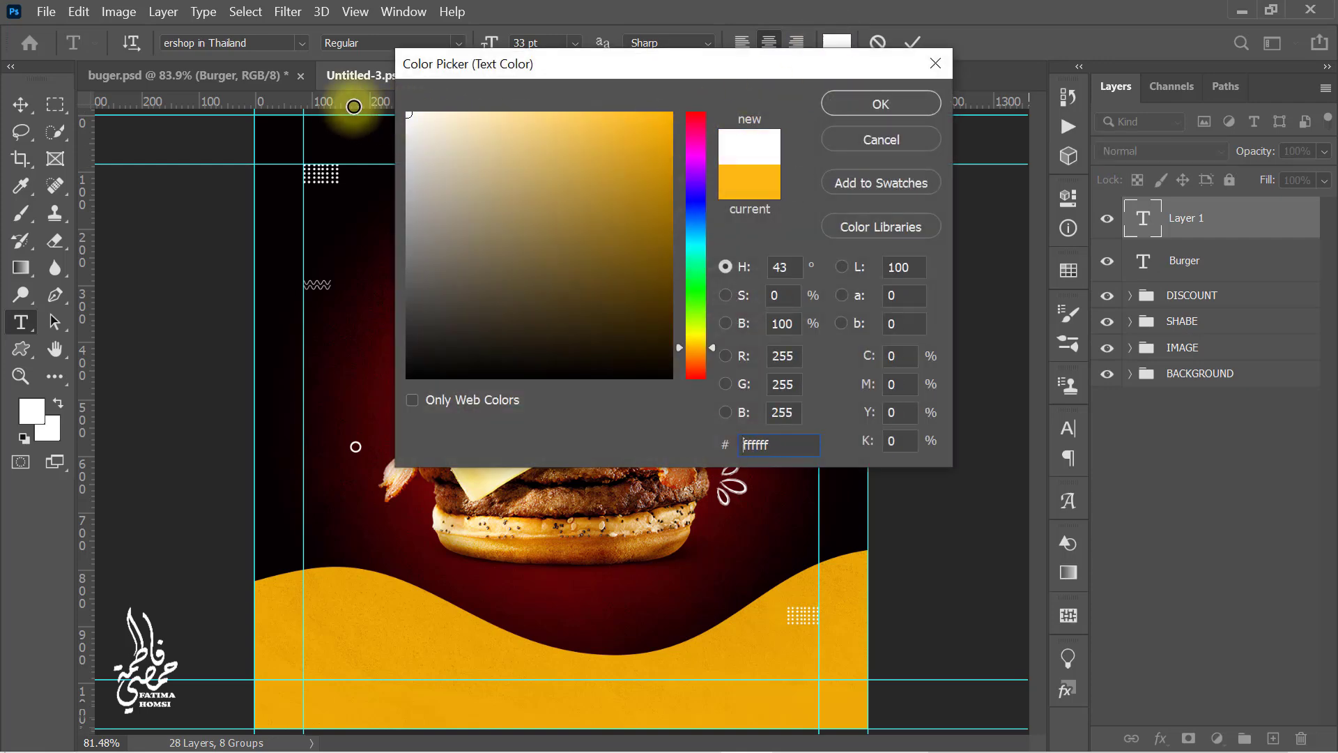
{"action": "left_click", "coordinate": [868, 105]}
{"action": "left_click", "coordinate": [912, 42]}
- Scale the "Enjoy Delicious" text to about 156% (344 x 76 px) and align it above the end of the "Burger" title
{"action": "key", "text": "ctrl+t"}
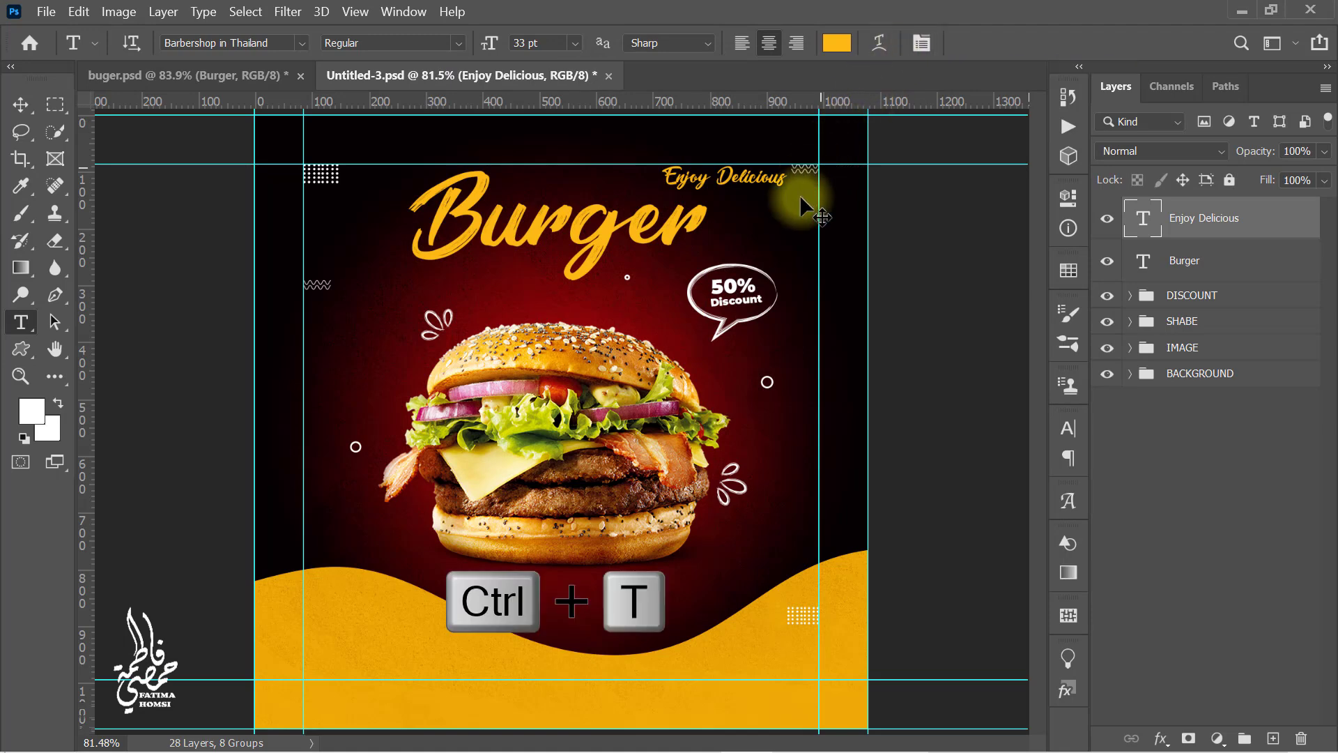
{"action": "left_click_drag", "start_coordinate": [744, 178], "coordinate": [713, 215]}
{"action": "left_click_drag", "start_coordinate": [627, 186], "coordinate": [626, 186]}
{"action": "left_click_drag", "start_coordinate": [716, 182], "coordinate": [710, 182]}
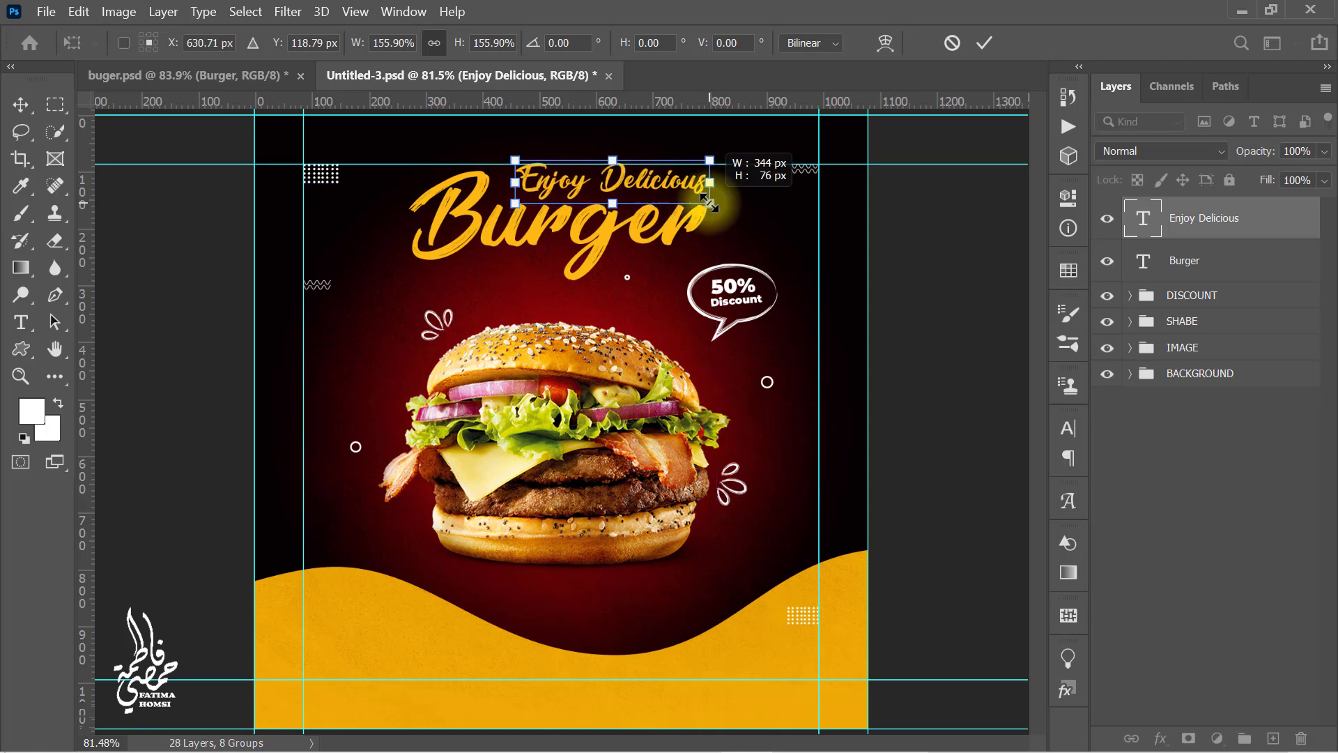
{"action": "left_click", "coordinate": [983, 45]}
- Change the "Enjoy Delicious" text color to white
{"action": "key", "text": "t"}
{"action": "left_click", "coordinate": [837, 42]}
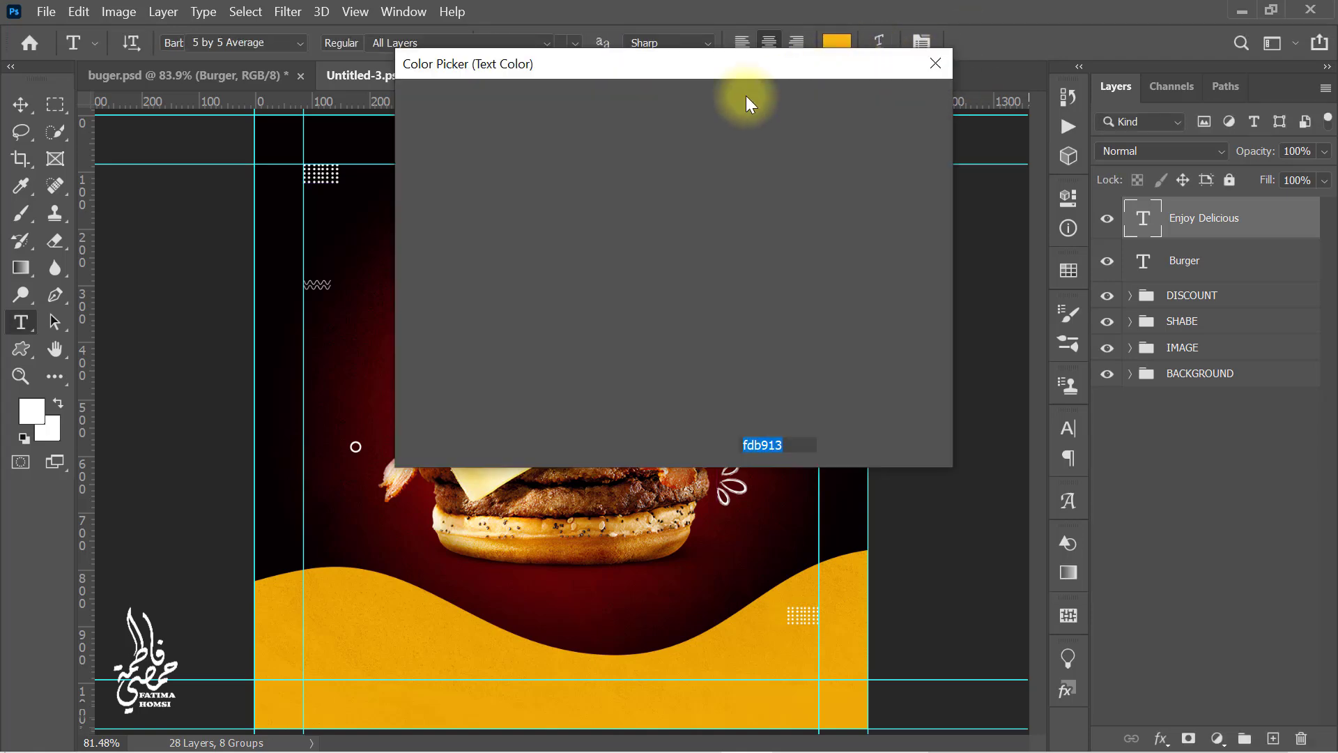
{"action": "left_click", "coordinate": [352, 104]}
{"action": "left_click", "coordinate": [846, 104]}
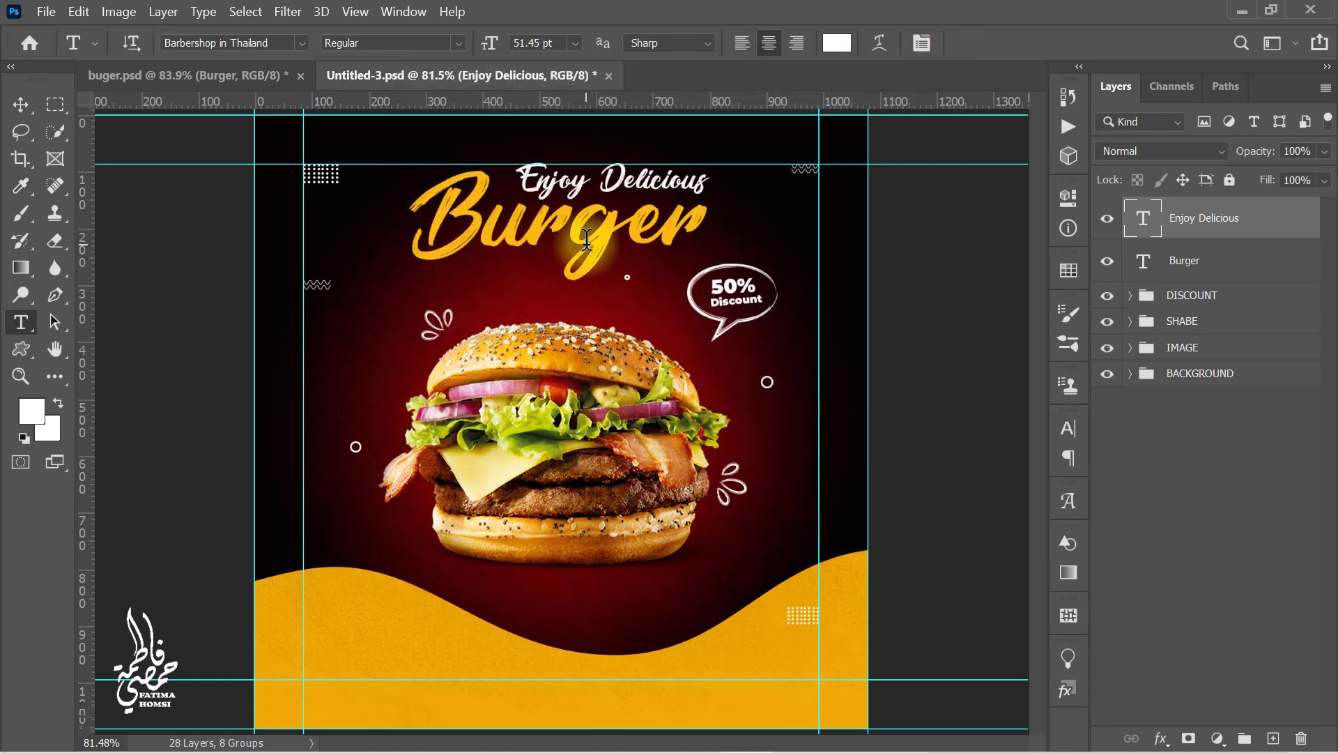
- Nudge the "Burger" title slightly down beneath "Enjoy Delicious" and reselect the "Enjoy Delicious" layer
{"action": "left_click", "coordinate": [21, 106]}
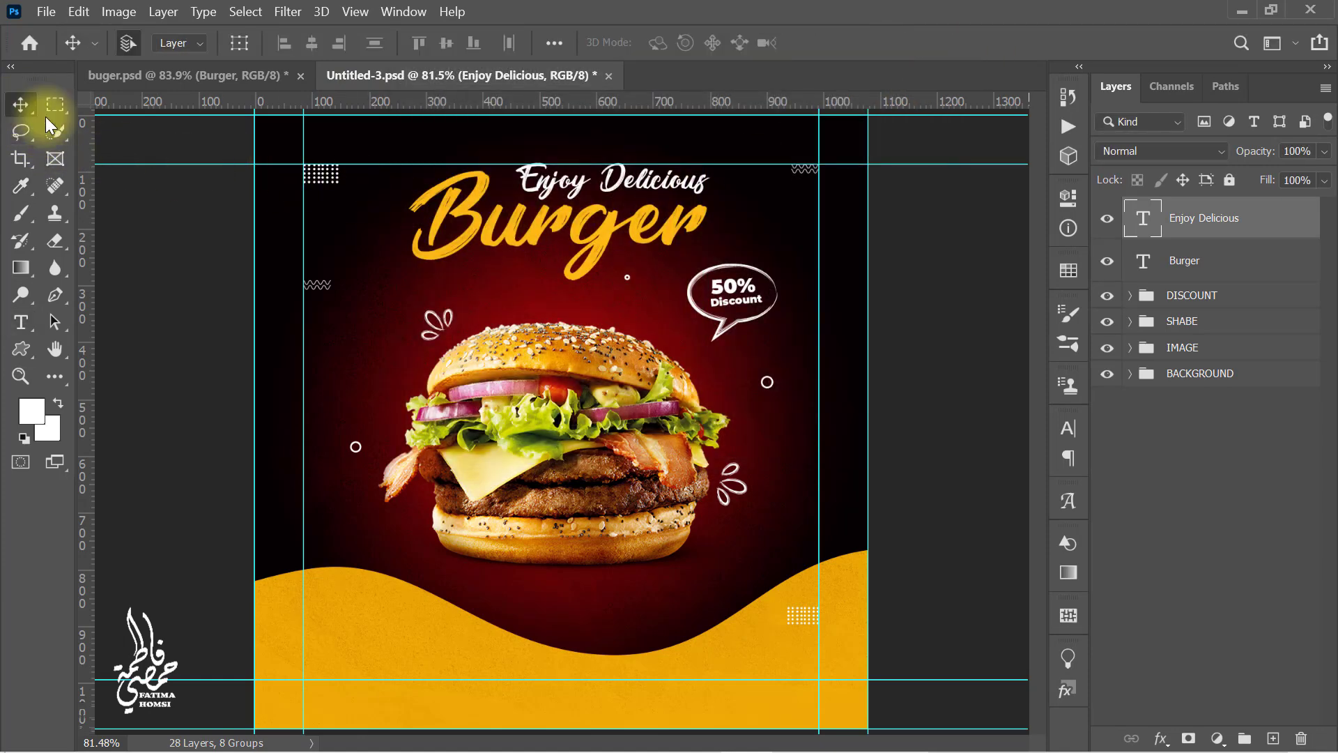
{"action": "left_click", "coordinate": [596, 243]}
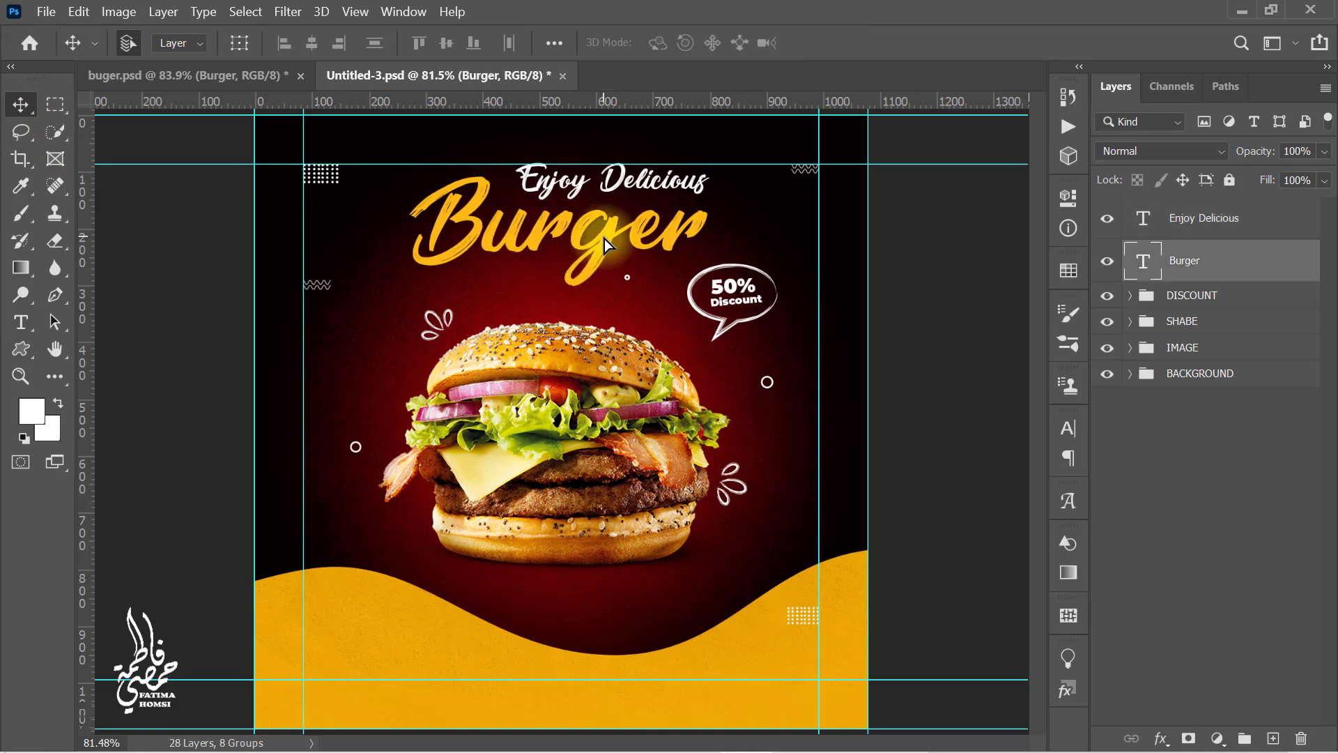
{"action": "left_click", "coordinate": [1263, 231]}
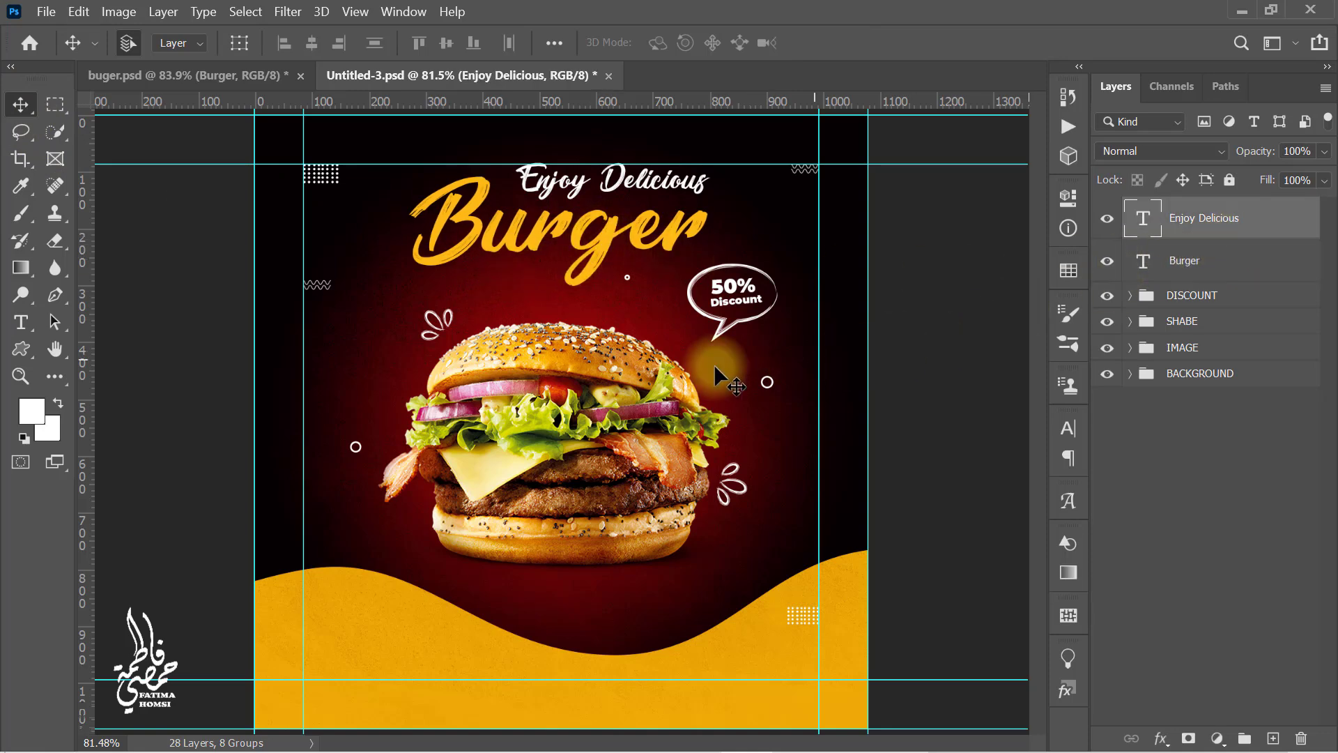
- Draw a teardrop custom shape about 46 x 27 px just below the end of the "Burger" title
{"action": "left_click", "coordinate": [21, 349]}
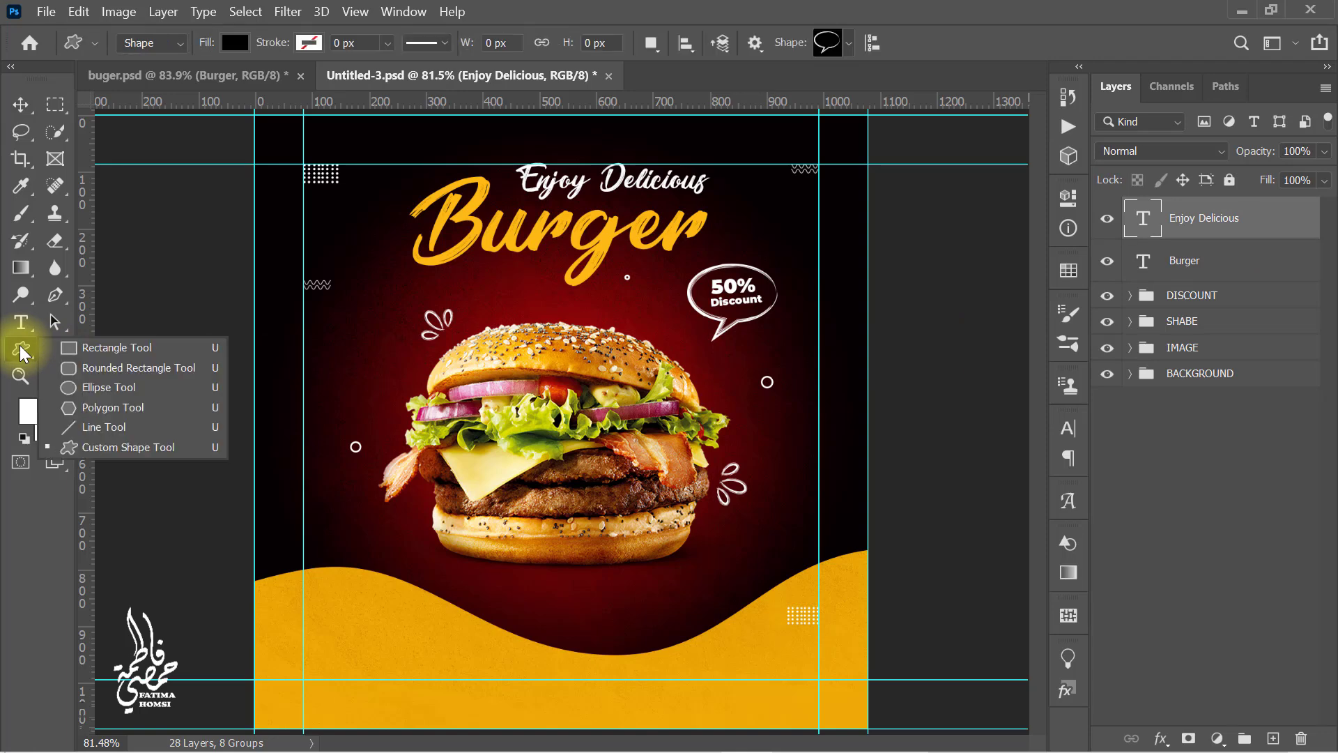
{"action": "left_click", "coordinate": [186, 450]}
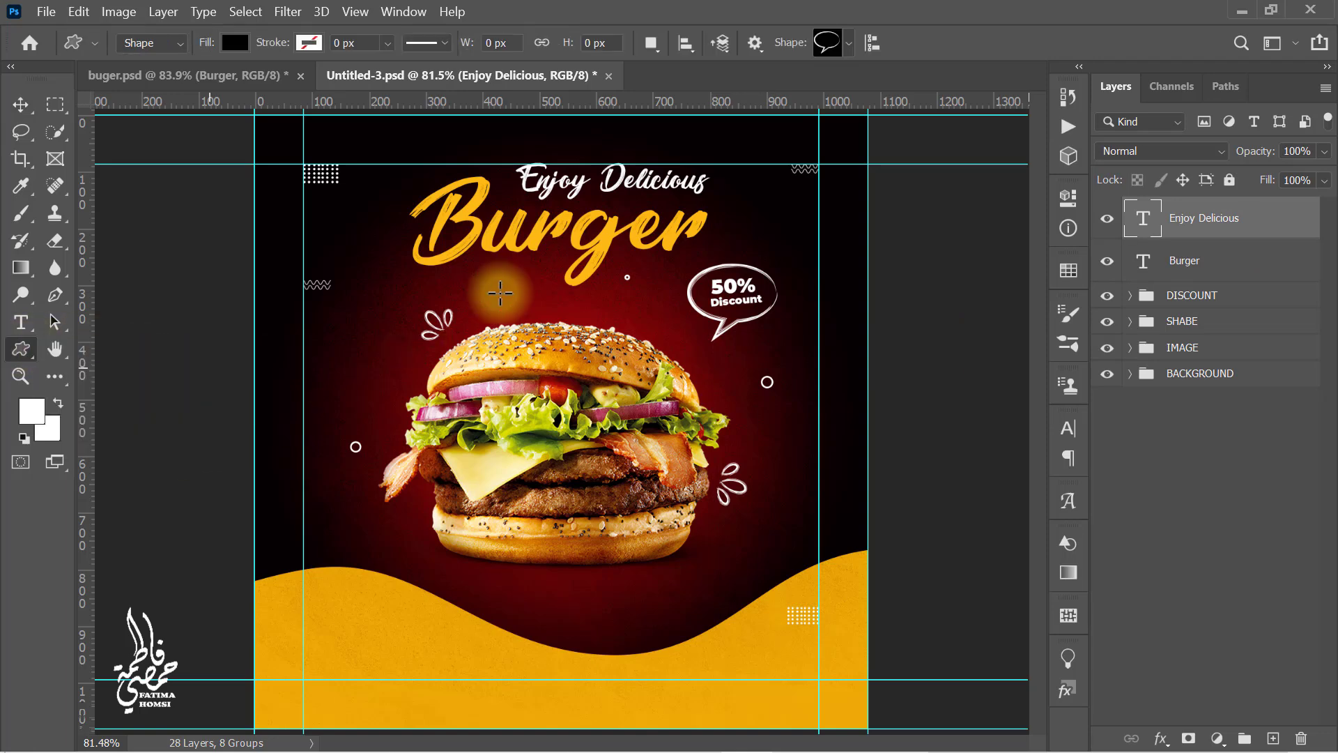
{"action": "left_click", "coordinate": [828, 44]}
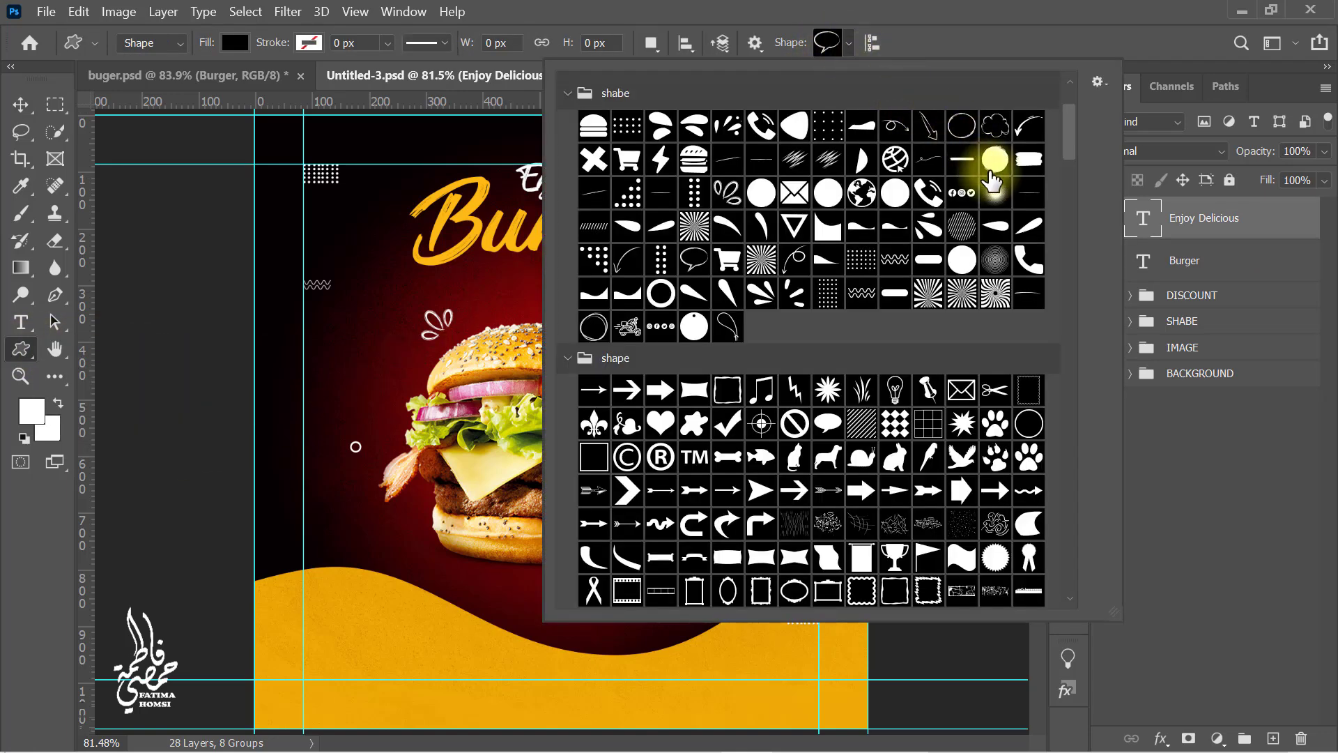
{"action": "left_click", "coordinate": [971, 42]}
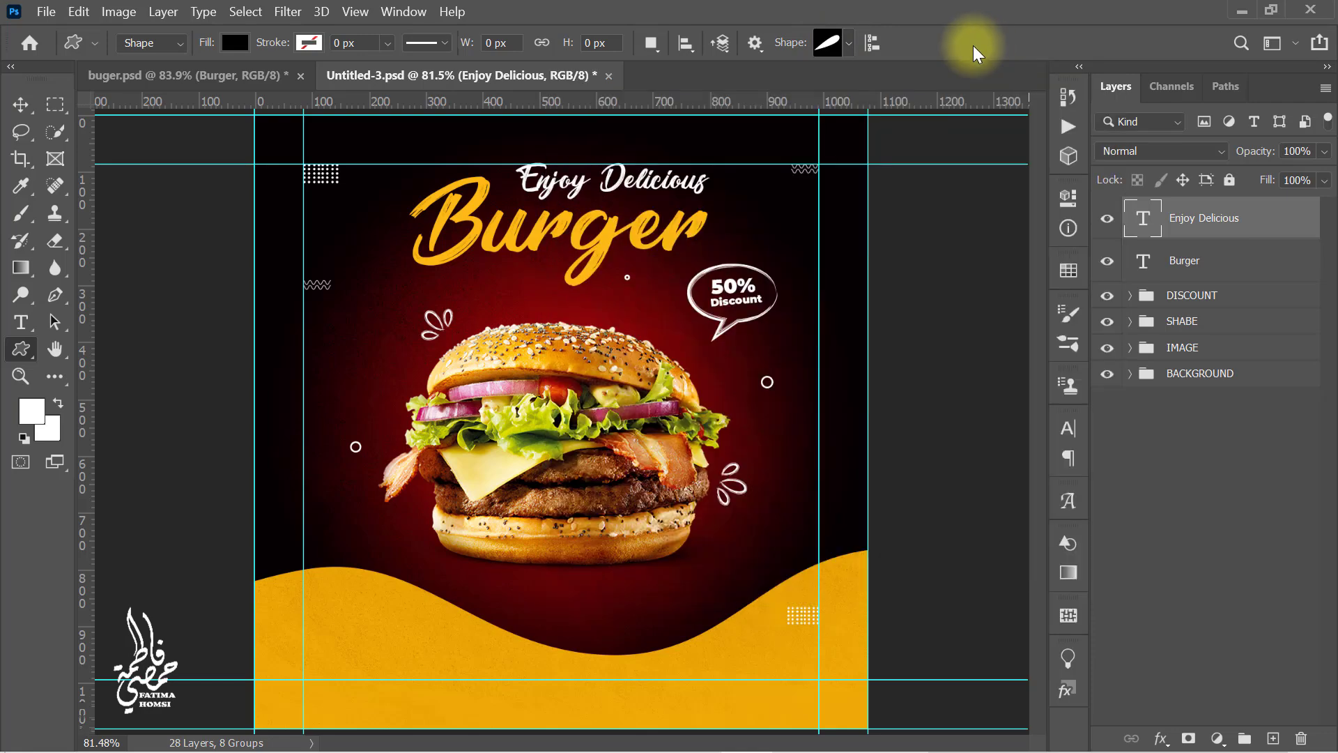
{"action": "scroll", "coordinate": [694, 206], "scroll_direction": "up", "scroll_amount": 3}
{"action": "scroll", "coordinate": [697, 230], "scroll_direction": "up", "scroll_amount": 4}
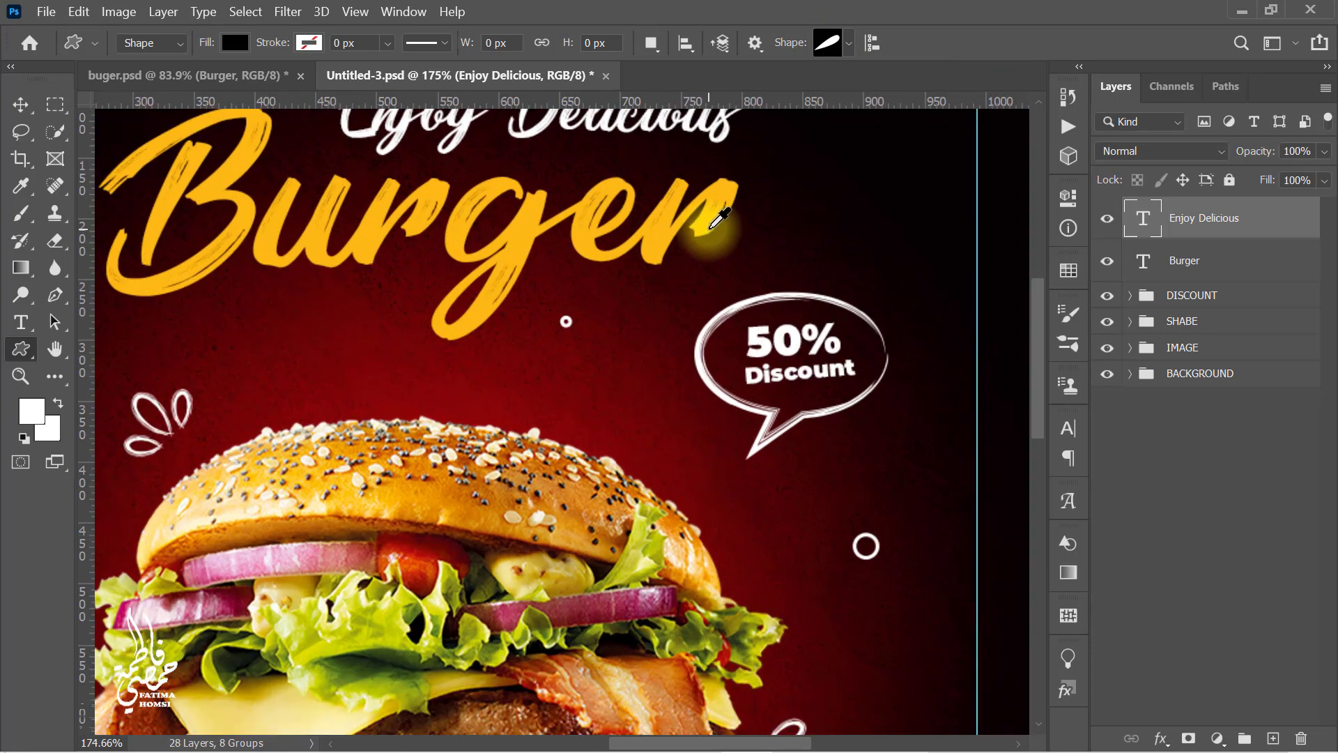
{"action": "left_click_drag", "start_coordinate": [724, 242], "coordinate": [797, 285]}
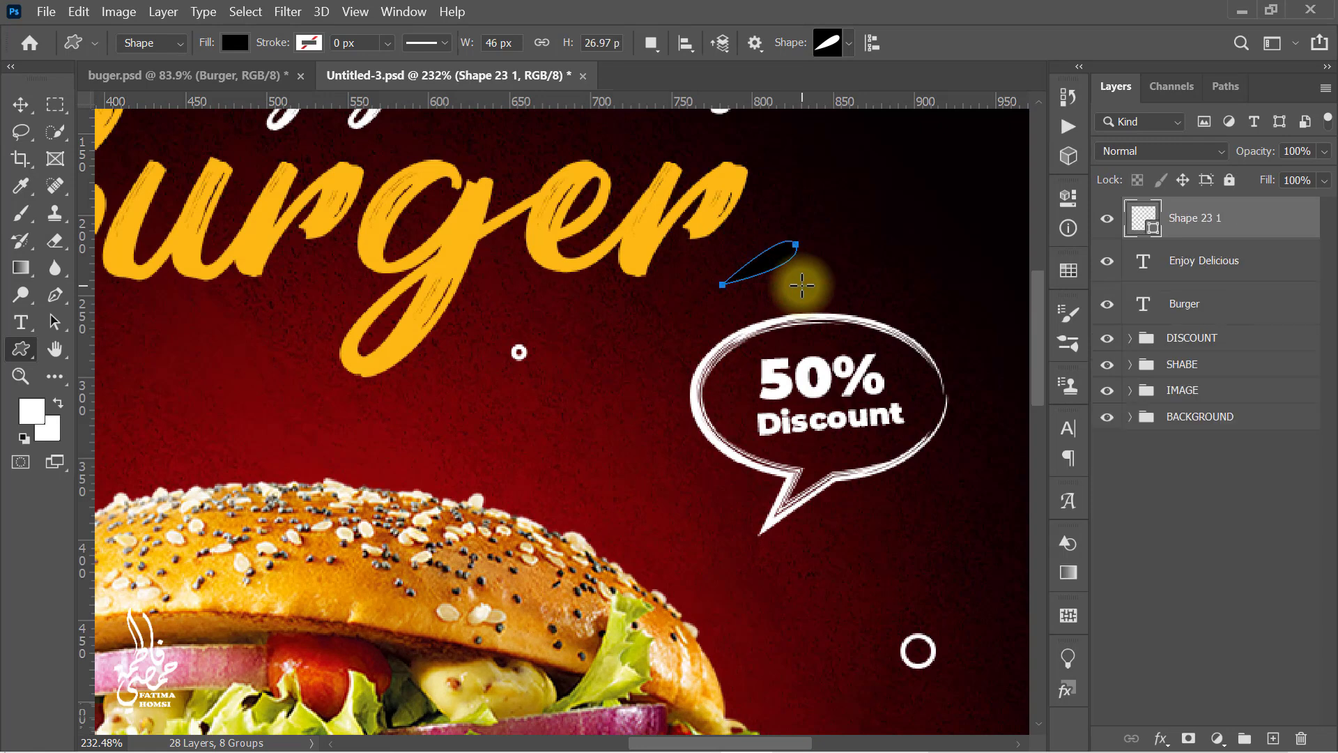
- Recolor the teardrop with the yellow sampled from the "Burger" title (fdb913)
{"action": "double_click", "coordinate": [1136, 225]}
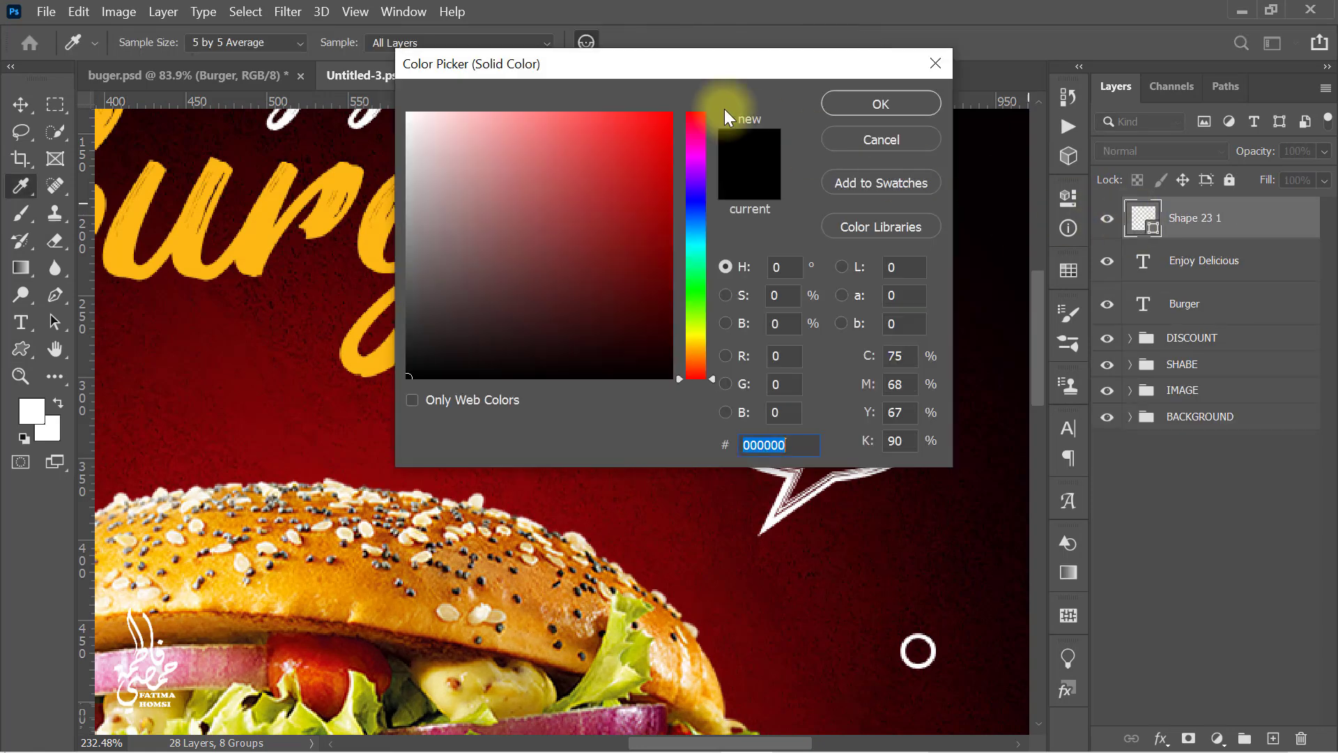
{"action": "left_click_drag", "start_coordinate": [698, 69], "coordinate": [924, 68]}
{"action": "left_click", "coordinate": [482, 229]}
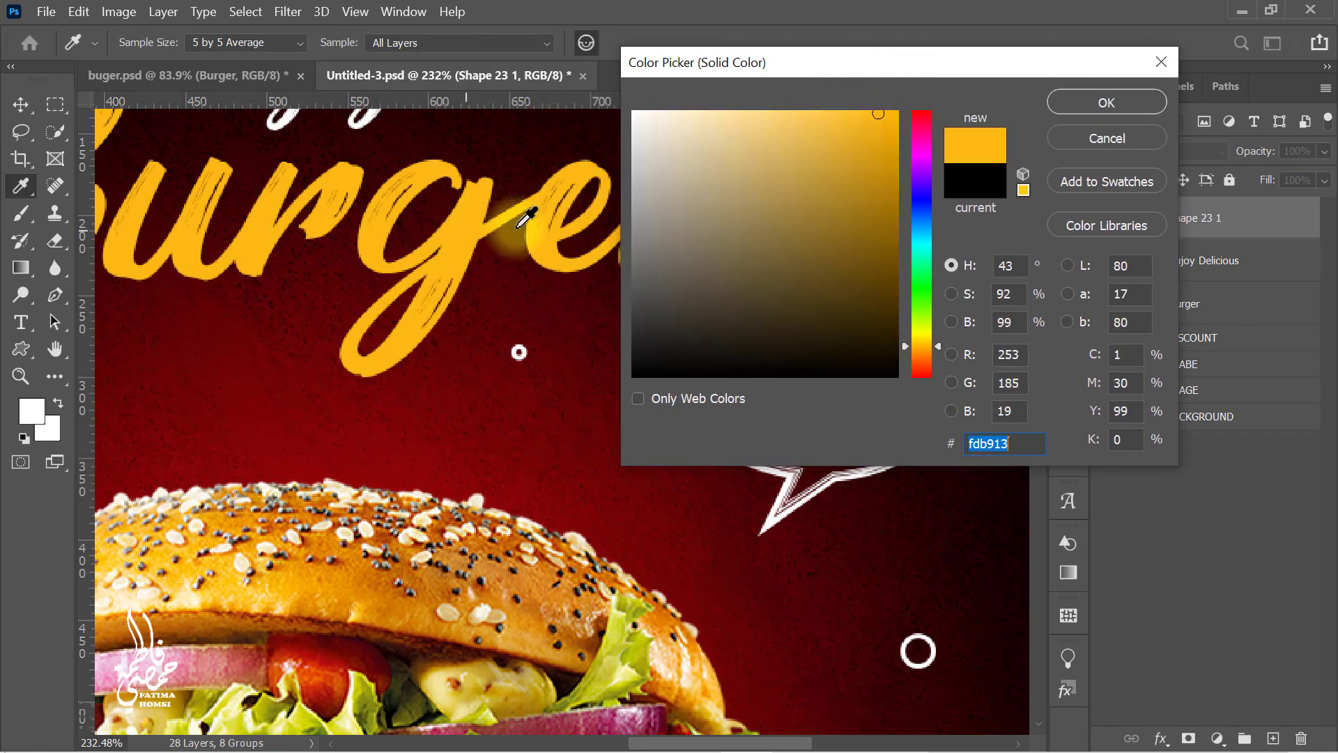
{"action": "left_click", "coordinate": [1107, 102]}
- Rotate and shrink the yellow teardrop to about 41 x 13 px, angled downward beneath the title's final "r"
{"action": "key", "text": "ctrl+t"}
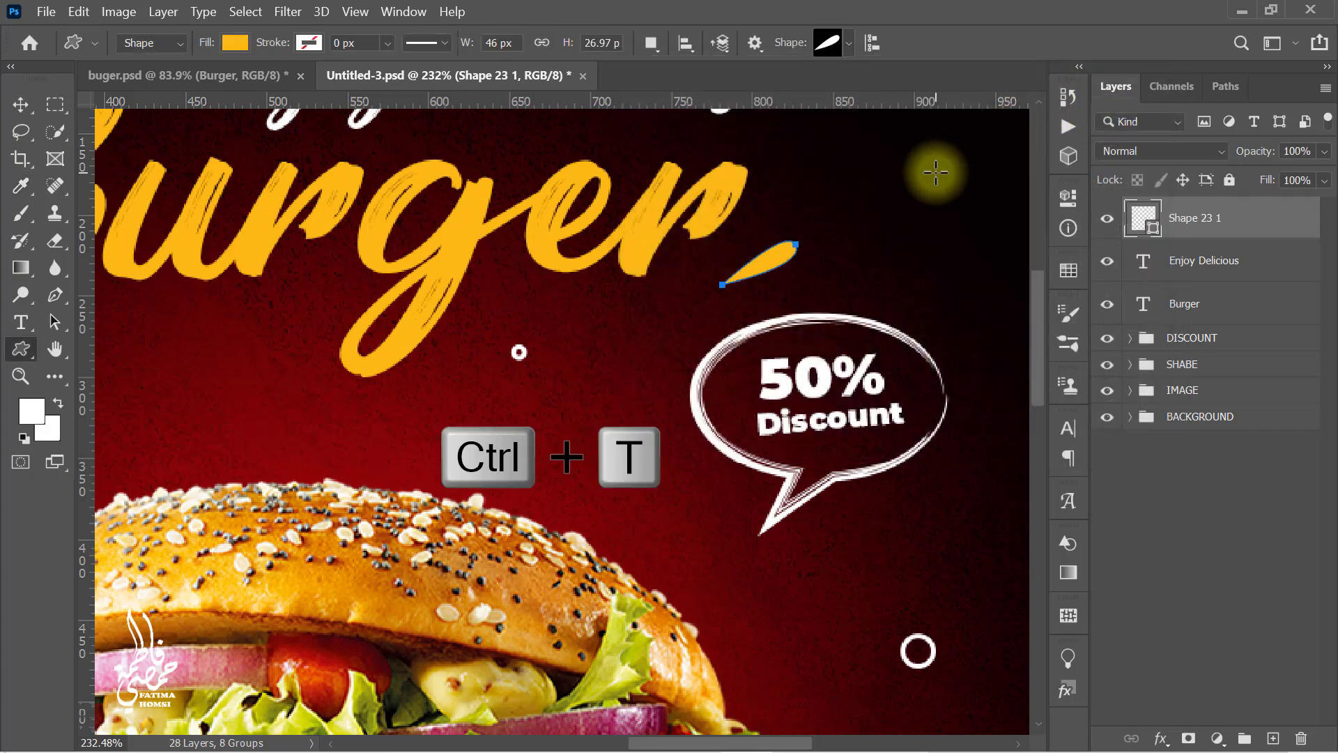
{"action": "scroll", "coordinate": [795, 251], "scroll_direction": "up", "scroll_amount": 2}
{"action": "left_click_drag", "start_coordinate": [797, 264], "coordinate": [726, 263]}
{"action": "left_click", "coordinate": [985, 42]}
- Duplicate the yellow teardrop and color the copy white (ffffff)
{"action": "key", "text": "ctrl+j"}
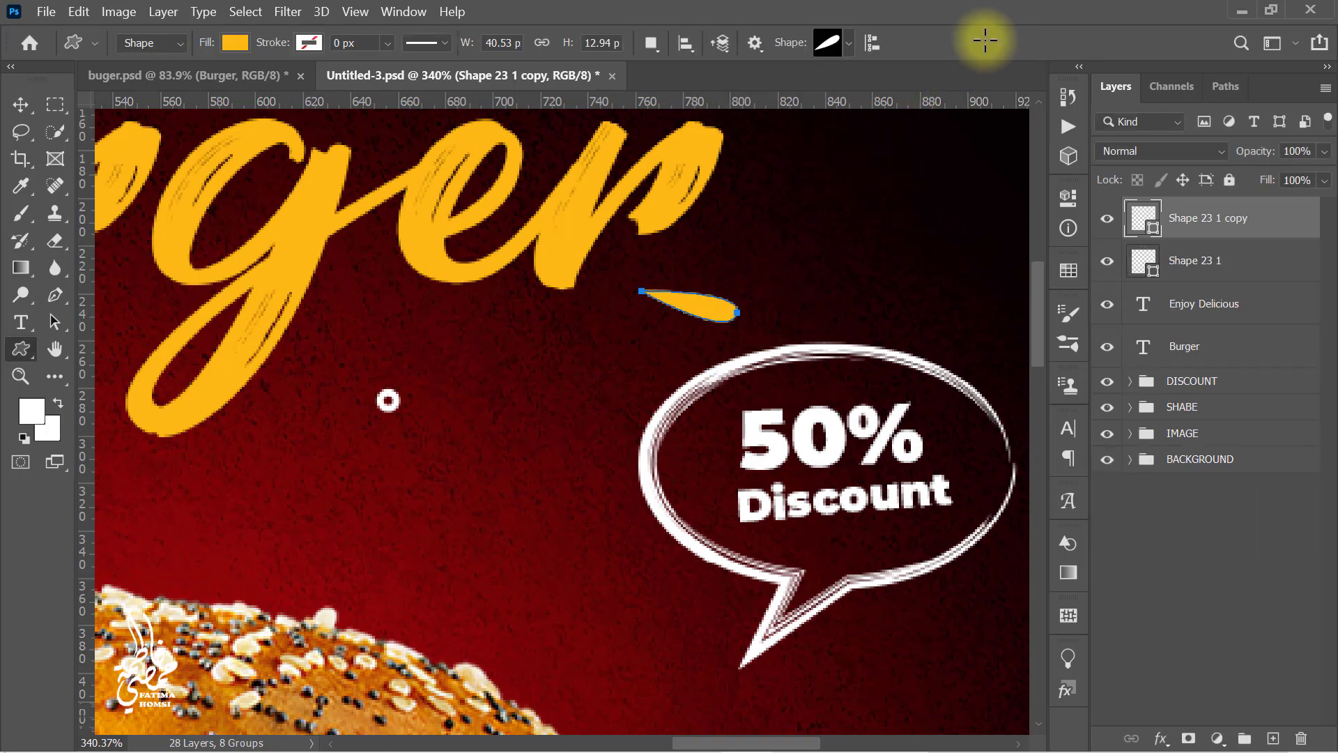
{"action": "double_click", "coordinate": [1144, 232]}
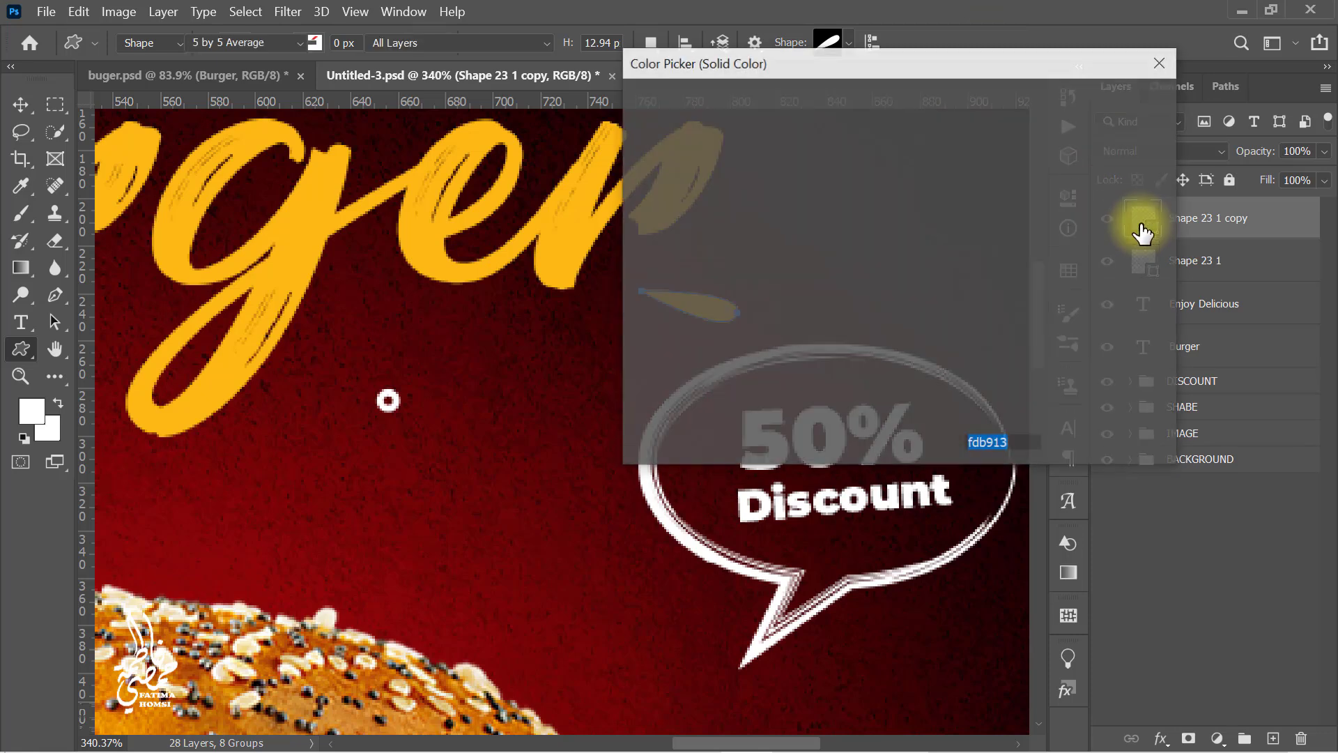
{"action": "left_click_drag", "start_coordinate": [750, 245], "coordinate": [566, 98]}
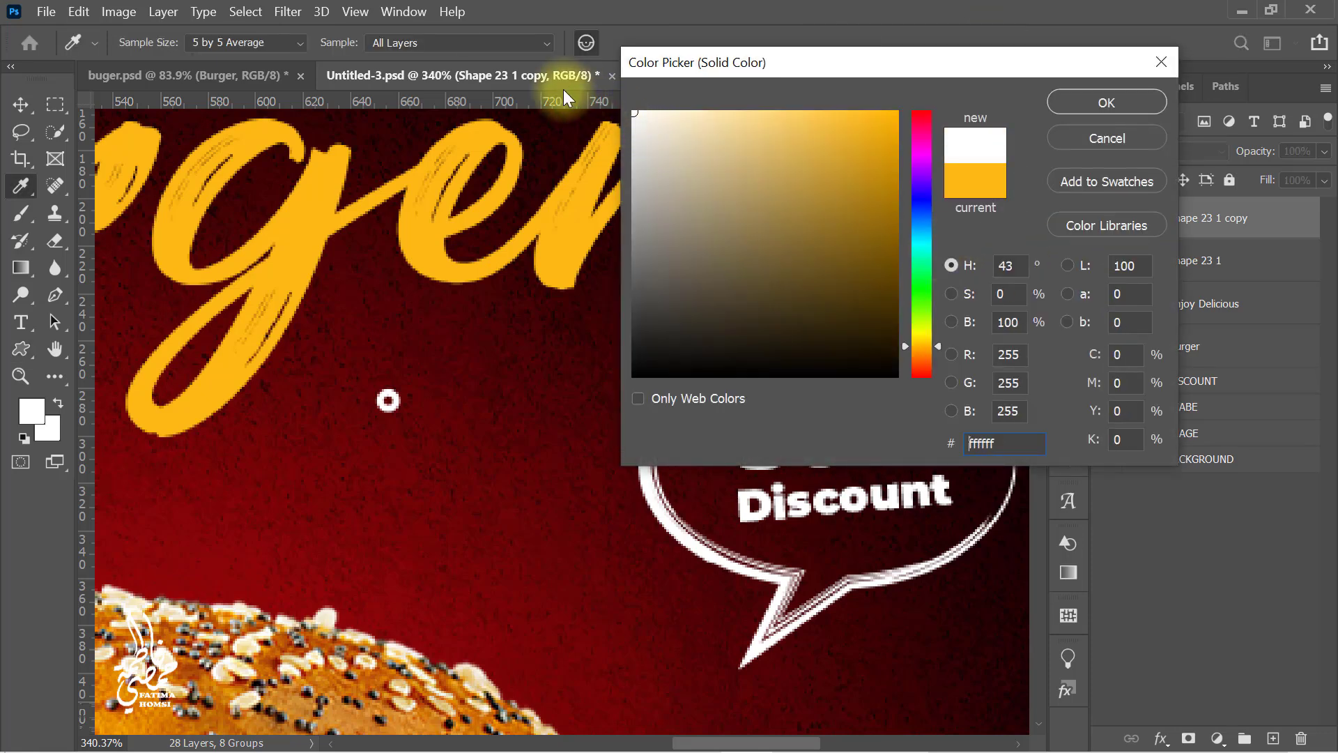
{"action": "left_click", "coordinate": [1132, 110]}
- Scale the white teardrop to about 147%, rotate it about -17.6° and place it just above the yellow one
{"action": "key", "text": "ctrl+t"}
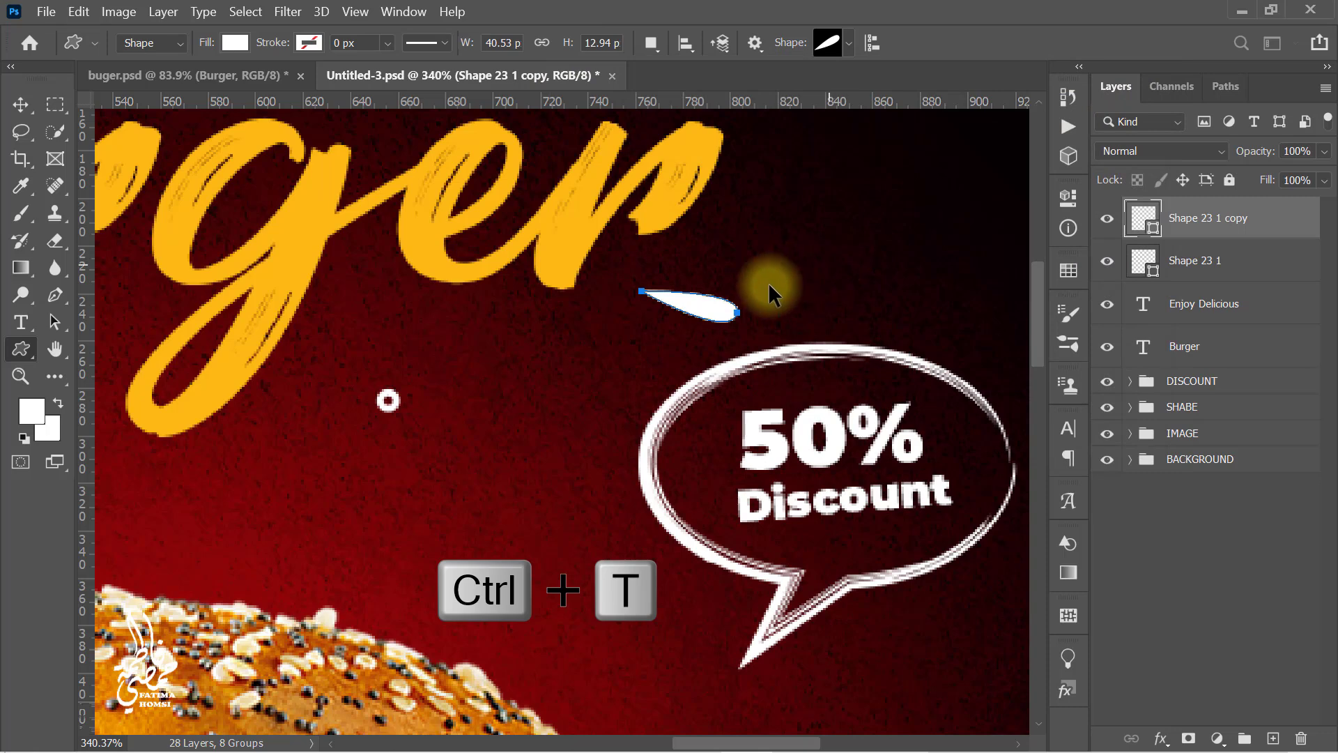
{"action": "left_click_drag", "start_coordinate": [718, 303], "coordinate": [752, 267]}
{"action": "left_click_drag", "start_coordinate": [812, 211], "coordinate": [809, 203]}
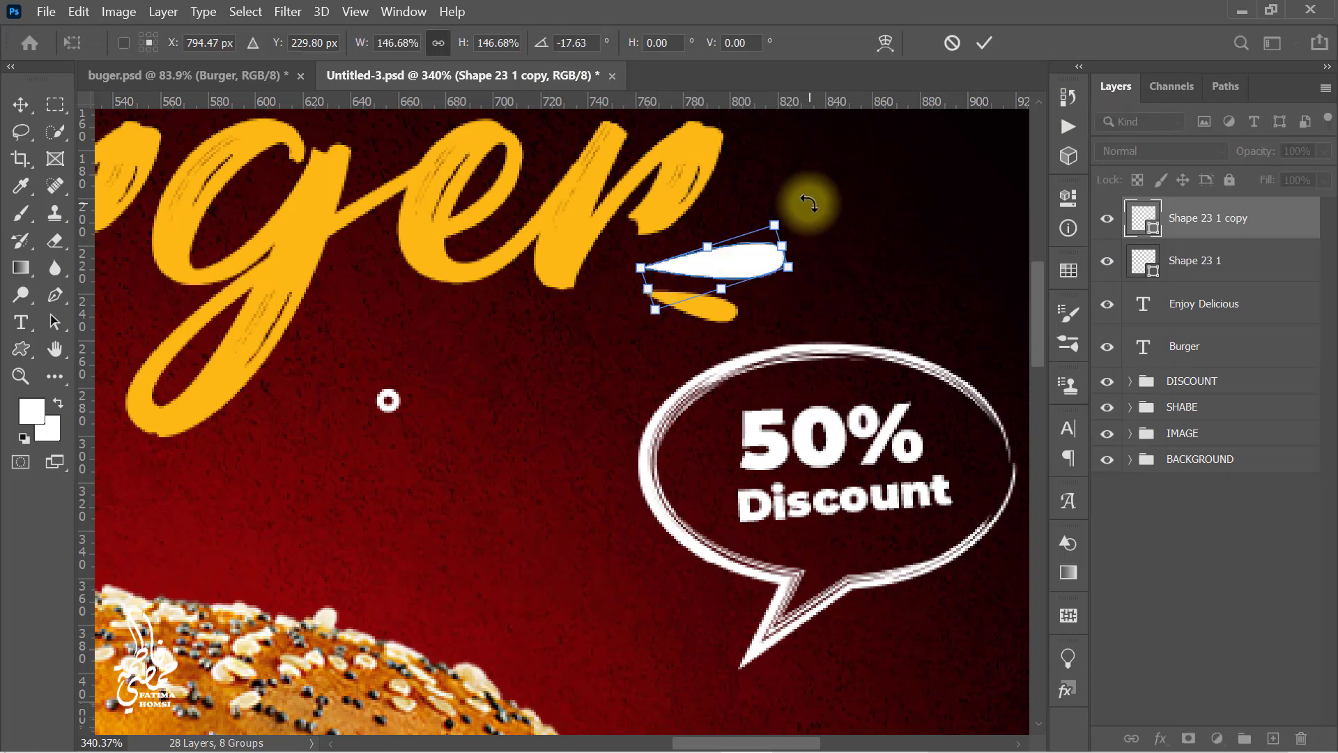
{"action": "left_click", "coordinate": [986, 39]}
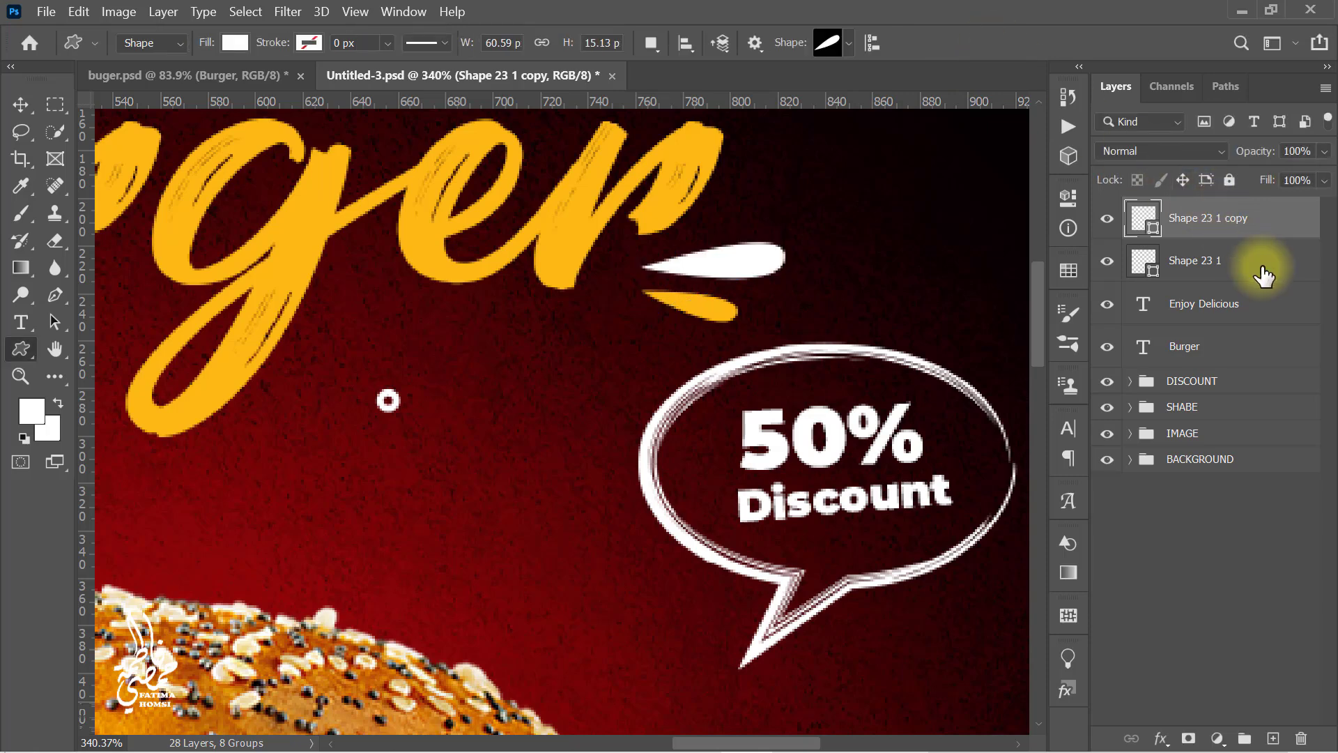
- Duplicate both teardrops, rotate the copies about -149° and move them beside the start of "Enjoy"
{"action": "left_click", "coordinate": [1264, 274], "text": "ctrl"}
{"action": "key", "text": "ctrl+j"}
{"action": "key", "text": "ctrl+j"}
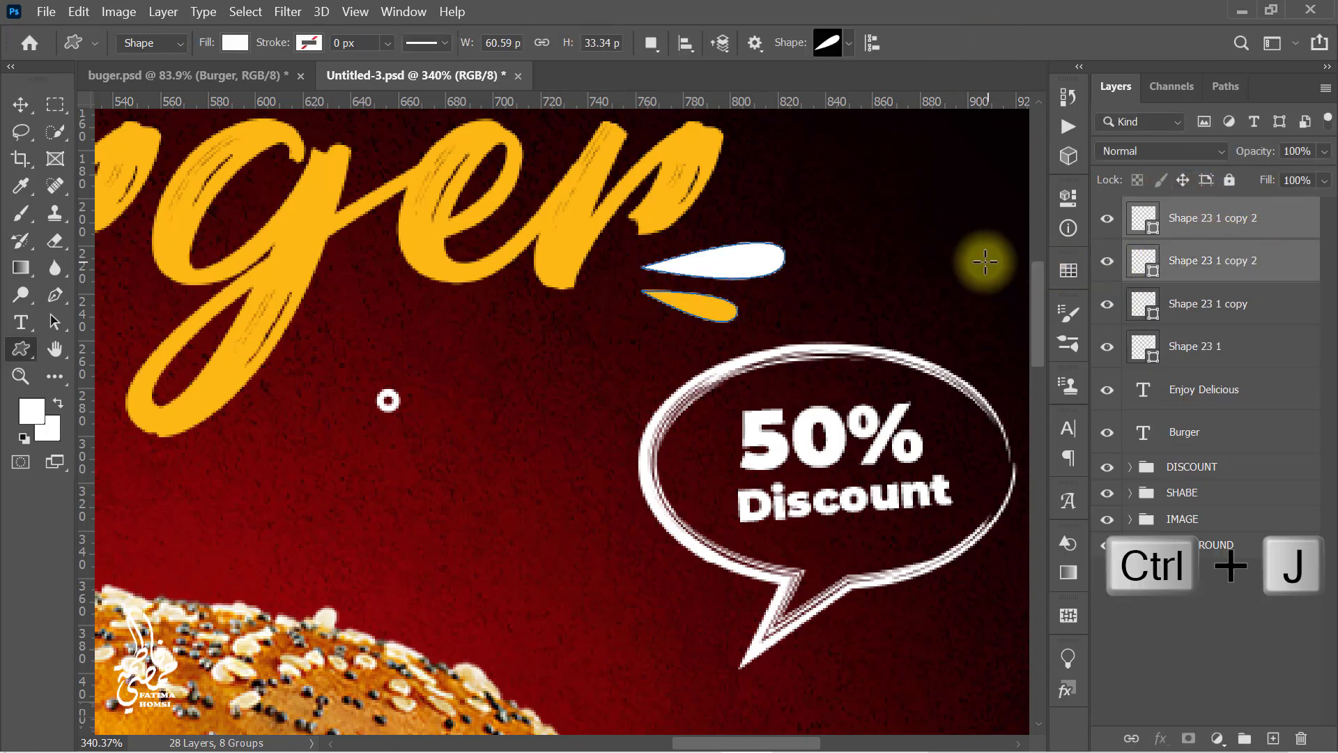
{"action": "scroll", "coordinate": [911, 261], "scroll_direction": "down", "scroll_amount": 3}
{"action": "left_click_drag", "start_coordinate": [908, 223], "coordinate": [699, 377]}
{"action": "key", "text": "ctrl+t"}
{"action": "left_click_drag", "start_coordinate": [848, 394], "coordinate": [220, 151]}
{"action": "left_click_drag", "start_coordinate": [427, 180], "coordinate": [700, 376]}
{"action": "scroll", "coordinate": [586, 392], "scroll_direction": "up", "scroll_amount": 3}
{"action": "scroll", "coordinate": [586, 401], "scroll_direction": "up", "scroll_amount": 2}
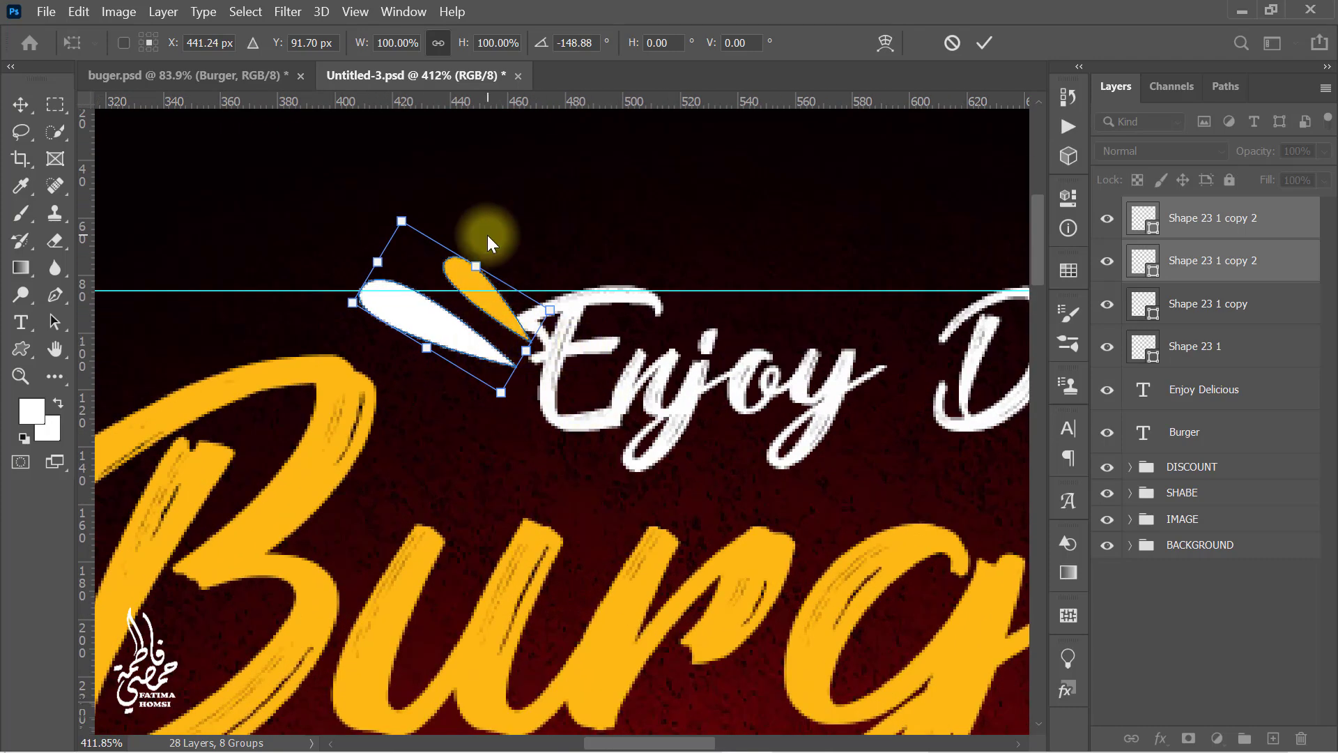
- Shrink the copied teardrop pair to about 26 x 26 px, rotate it more upright and place it just before "Enjoy"
{"action": "left_click_drag", "start_coordinate": [488, 236], "coordinate": [518, 263]}
{"action": "left_click_drag", "start_coordinate": [451, 208], "coordinate": [447, 303]}
{"action": "left_click_drag", "start_coordinate": [454, 348], "coordinate": [463, 306]}
{"action": "left_click_drag", "start_coordinate": [484, 225], "coordinate": [476, 224]}
{"action": "left_click_drag", "start_coordinate": [467, 315], "coordinate": [461, 315]}
{"action": "left_click", "coordinate": [985, 43]}
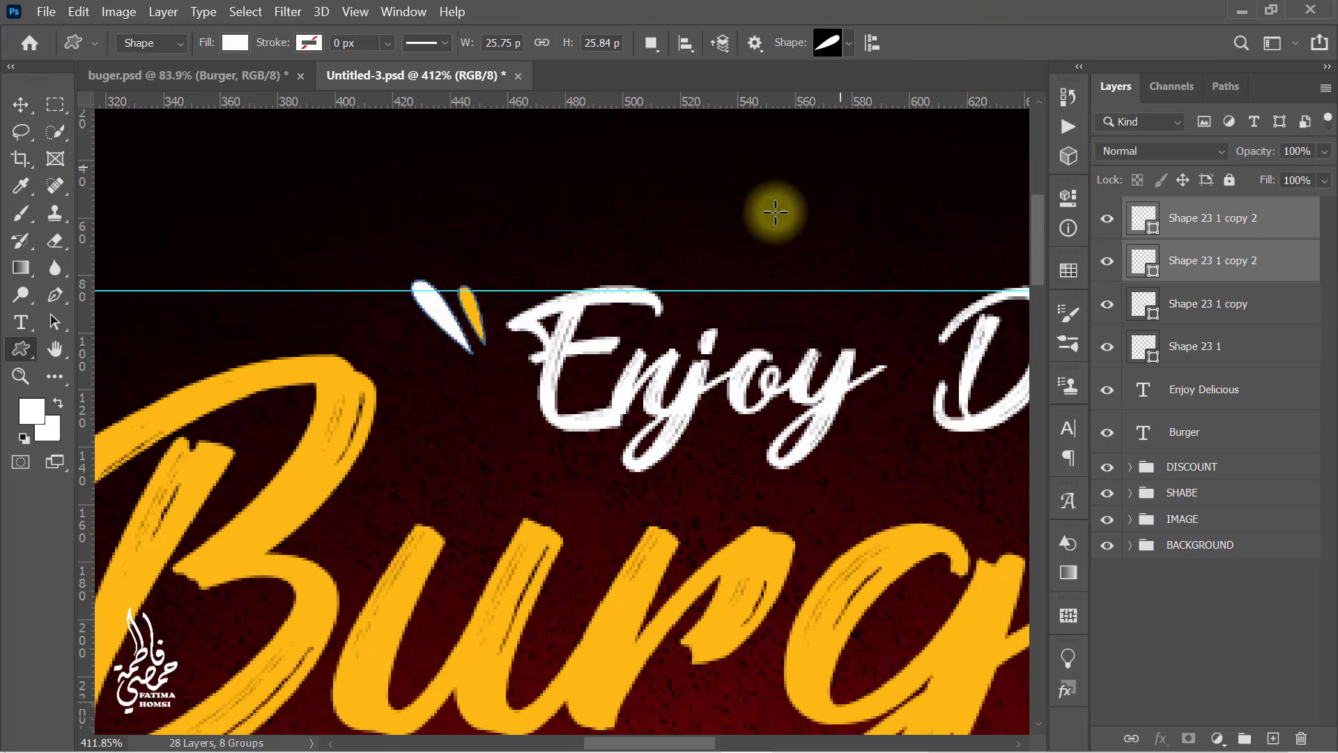
- Draw a brush-stroke line custom shape about 504 x 94 px below the "Burger" title
{"action": "scroll", "coordinate": [746, 226], "scroll_direction": "down", "scroll_amount": 6}
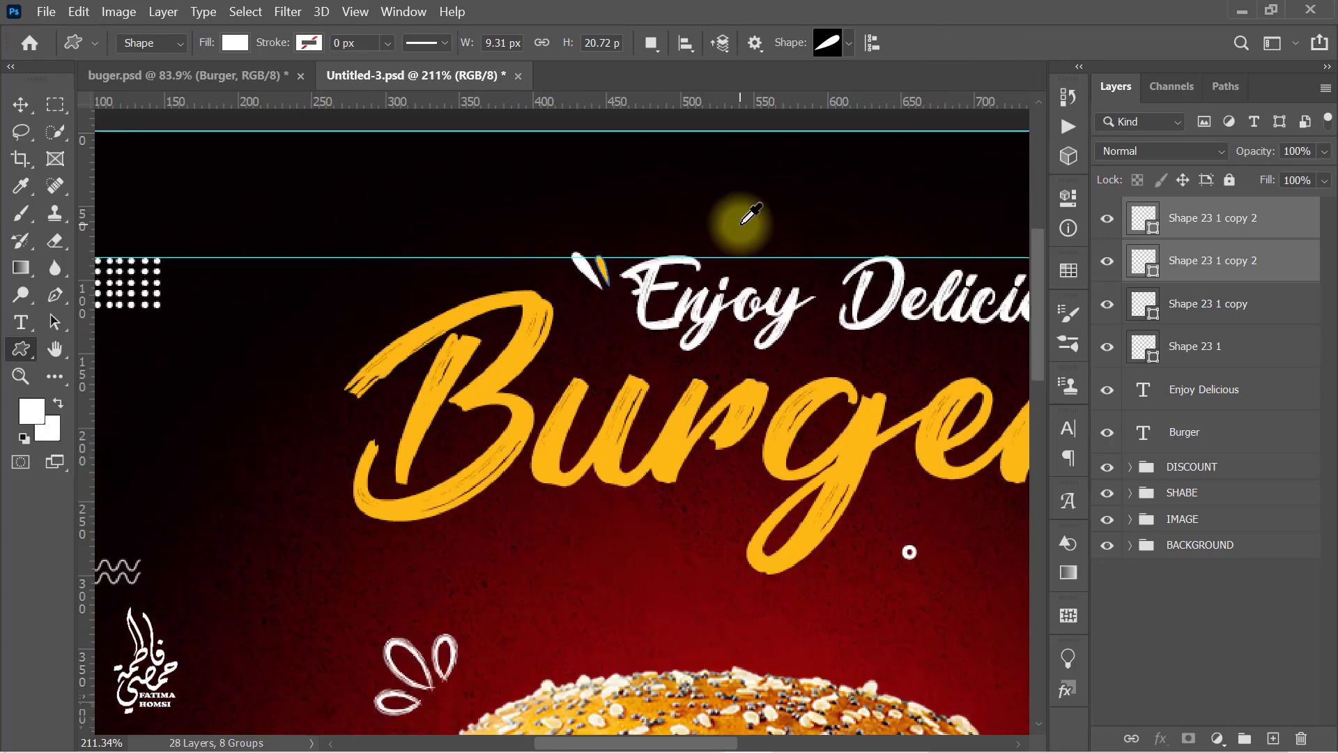
{"action": "scroll", "coordinate": [749, 215], "scroll_direction": "down", "scroll_amount": 3}
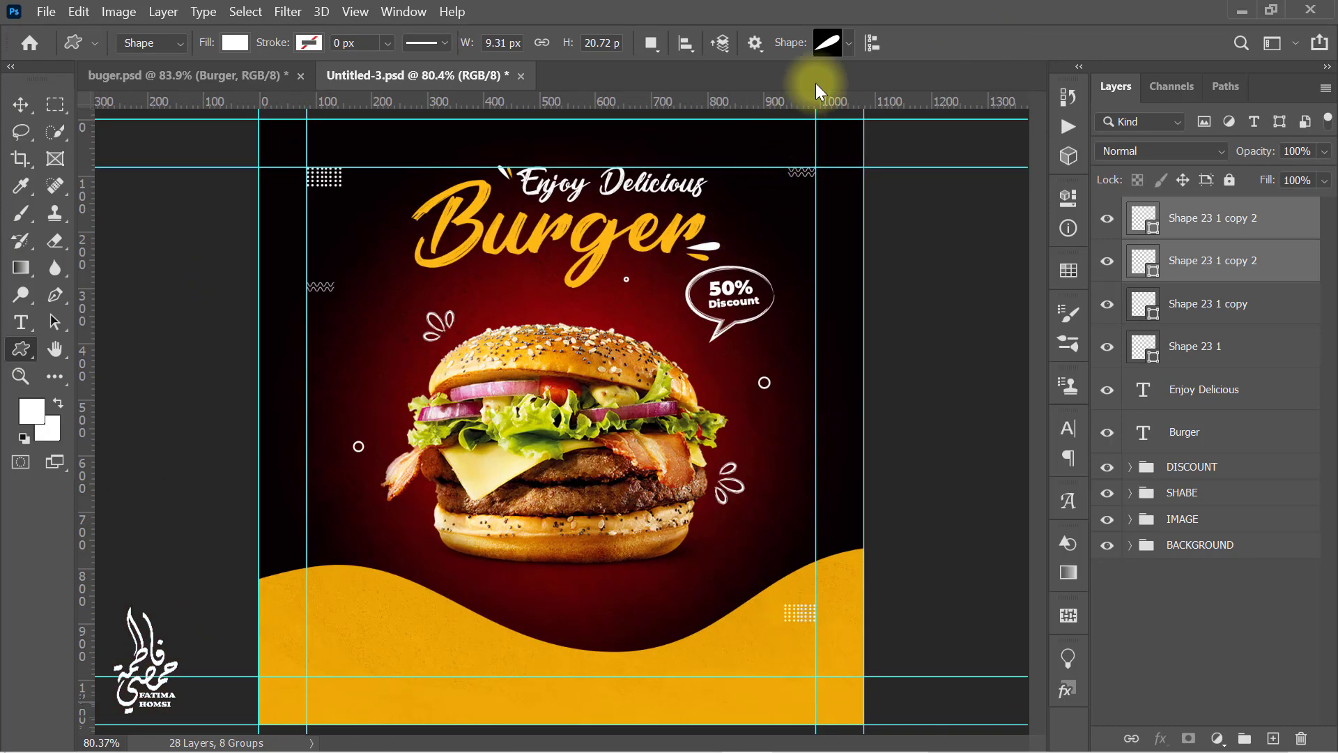
{"action": "left_click", "coordinate": [848, 44]}
{"action": "left_click", "coordinate": [727, 159]}
{"action": "left_click", "coordinate": [916, 49]}
{"action": "left_click_drag", "start_coordinate": [401, 273], "coordinate": [686, 332]}
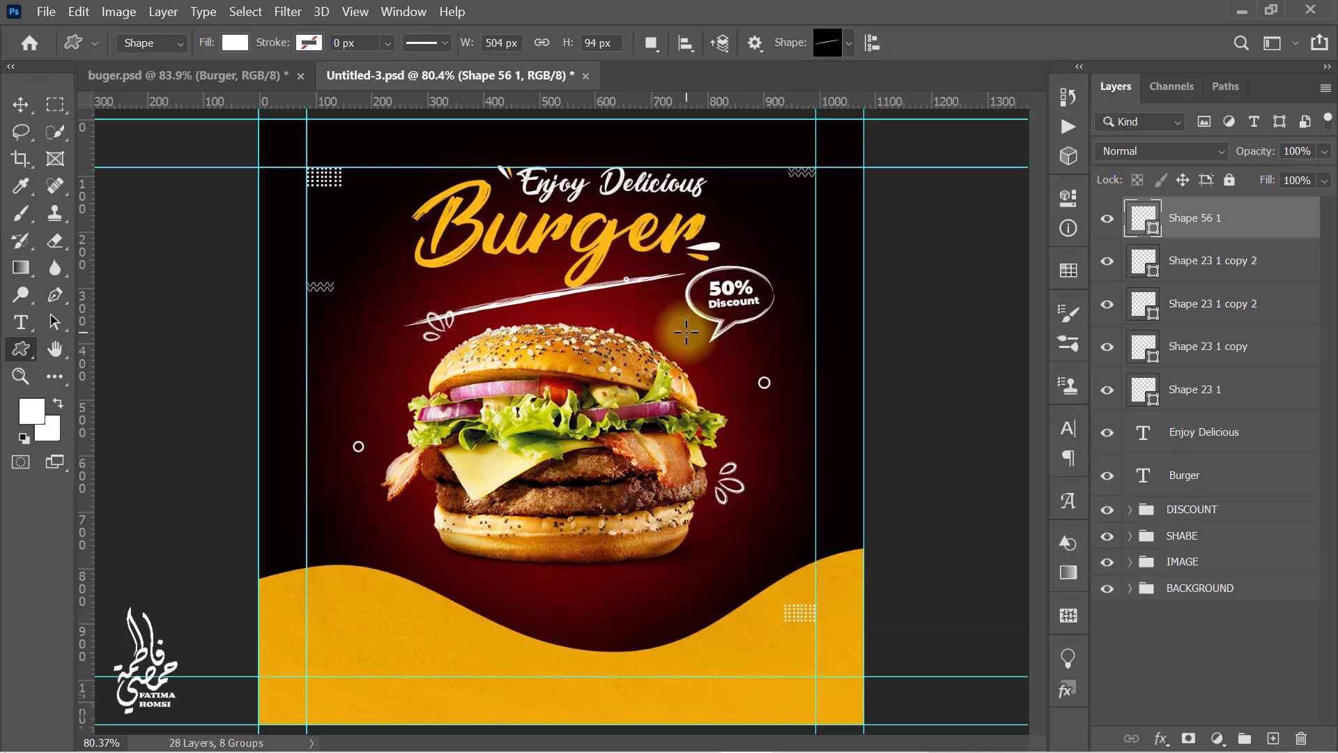
- Recolor the brush-stroke line with the yellow sampled from the "Burger" title (f6b312)
{"action": "double_click", "coordinate": [1144, 219]}
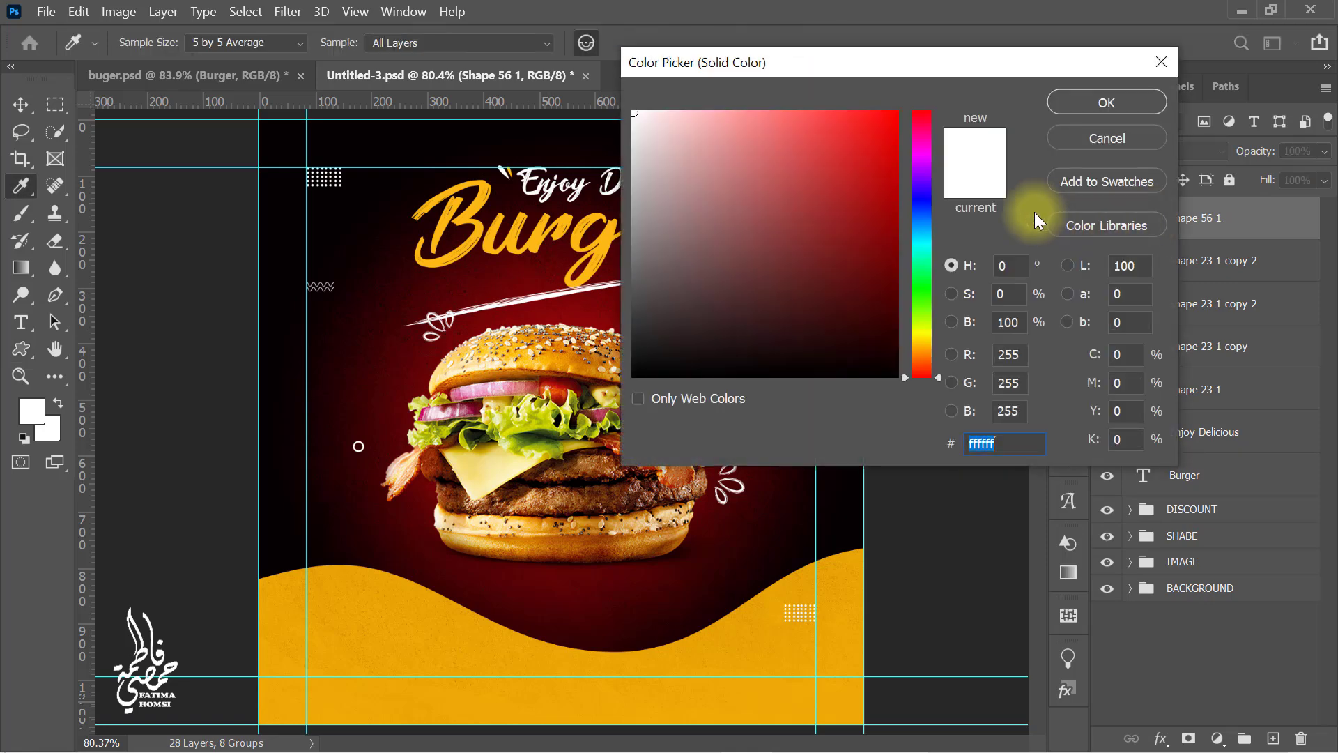
{"action": "left_click", "coordinate": [460, 251]}
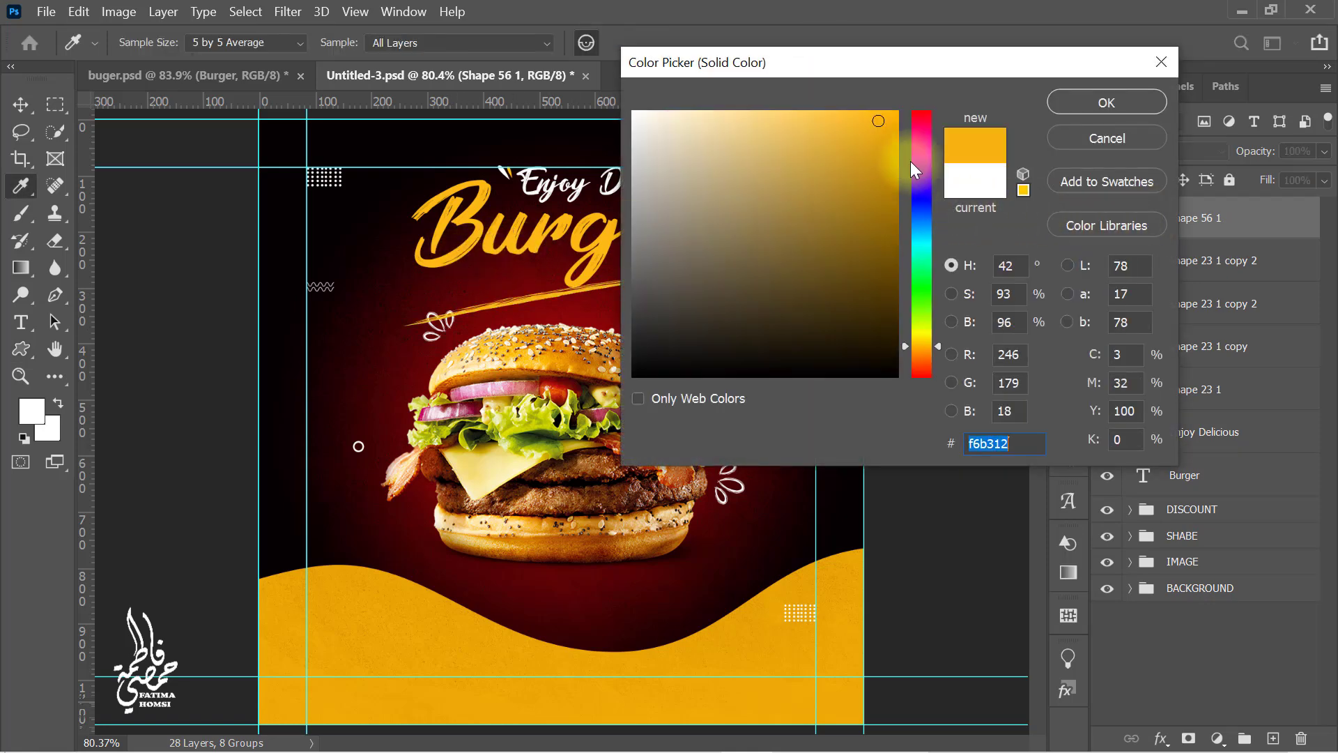
{"action": "left_click", "coordinate": [1089, 102]}
- Flip the brush-stroke line vertically, rotate it about -11.5° and position it as an underline beneath "Burger"
{"action": "key", "text": "ctrl+t"}
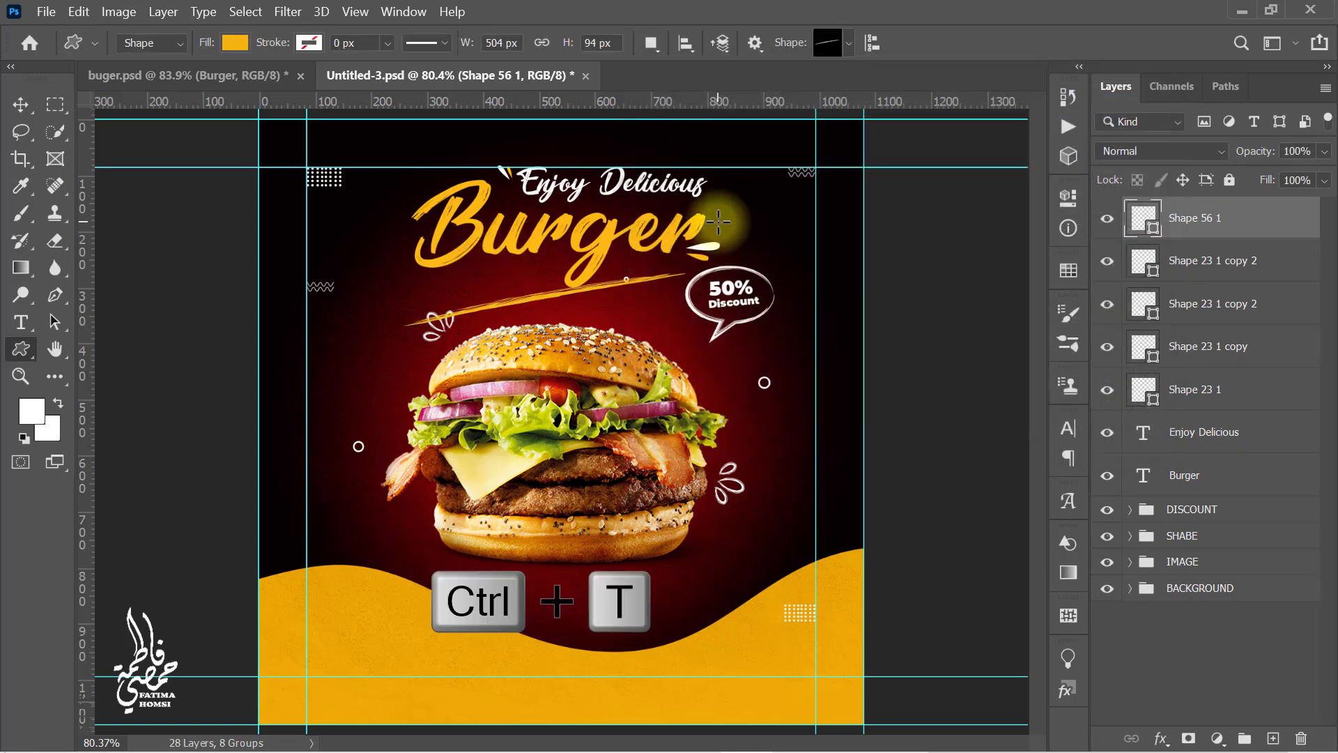
{"action": "right_click", "coordinate": [573, 285]}
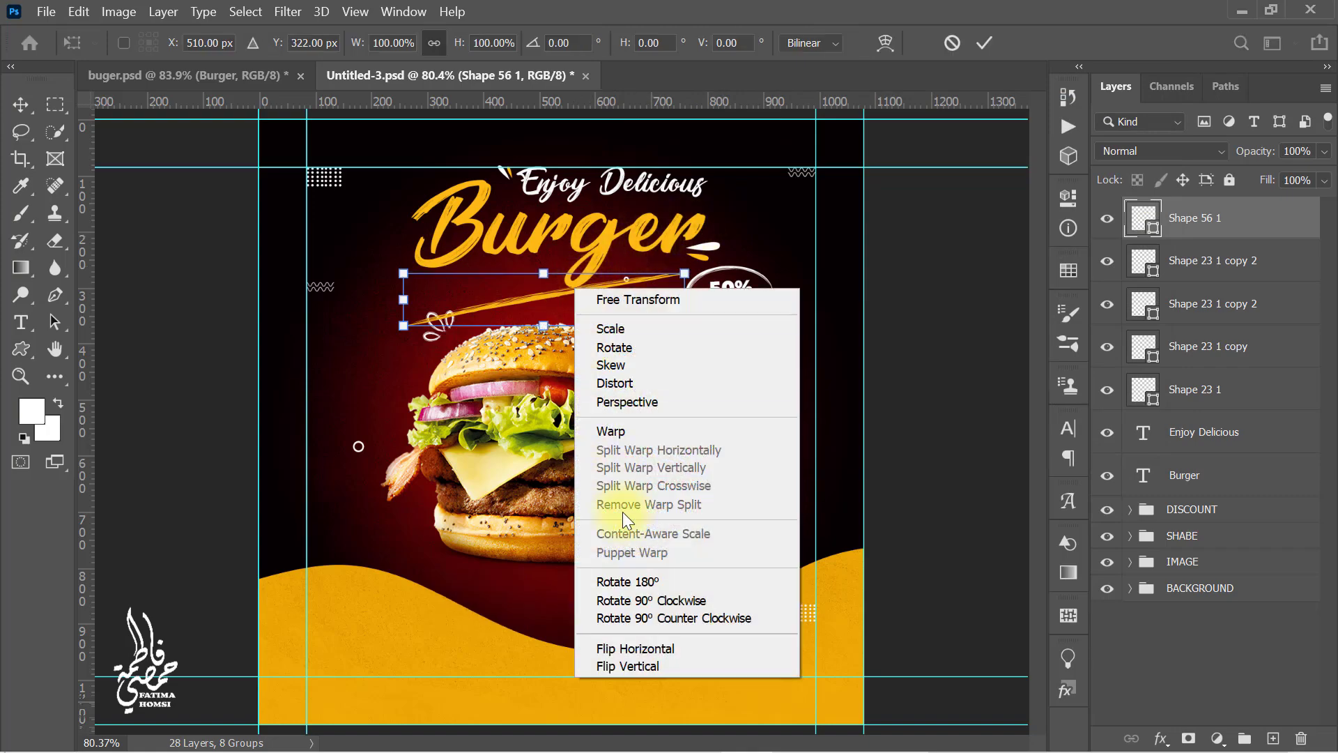
{"action": "left_click", "coordinate": [673, 664]}
{"action": "mouse_move", "coordinate": [556, 240]}
{"action": "left_mouse_down"}
{"action": "mouse_move", "coordinate": [543, 239]}
{"action": "mouse_move", "coordinate": [547, 275]}
{"action": "left_mouse_up"}
{"action": "scroll", "coordinate": [544, 243], "scroll_direction": "up", "scroll_amount": 3}
{"action": "left_click_drag", "start_coordinate": [577, 384], "coordinate": [585, 314]}
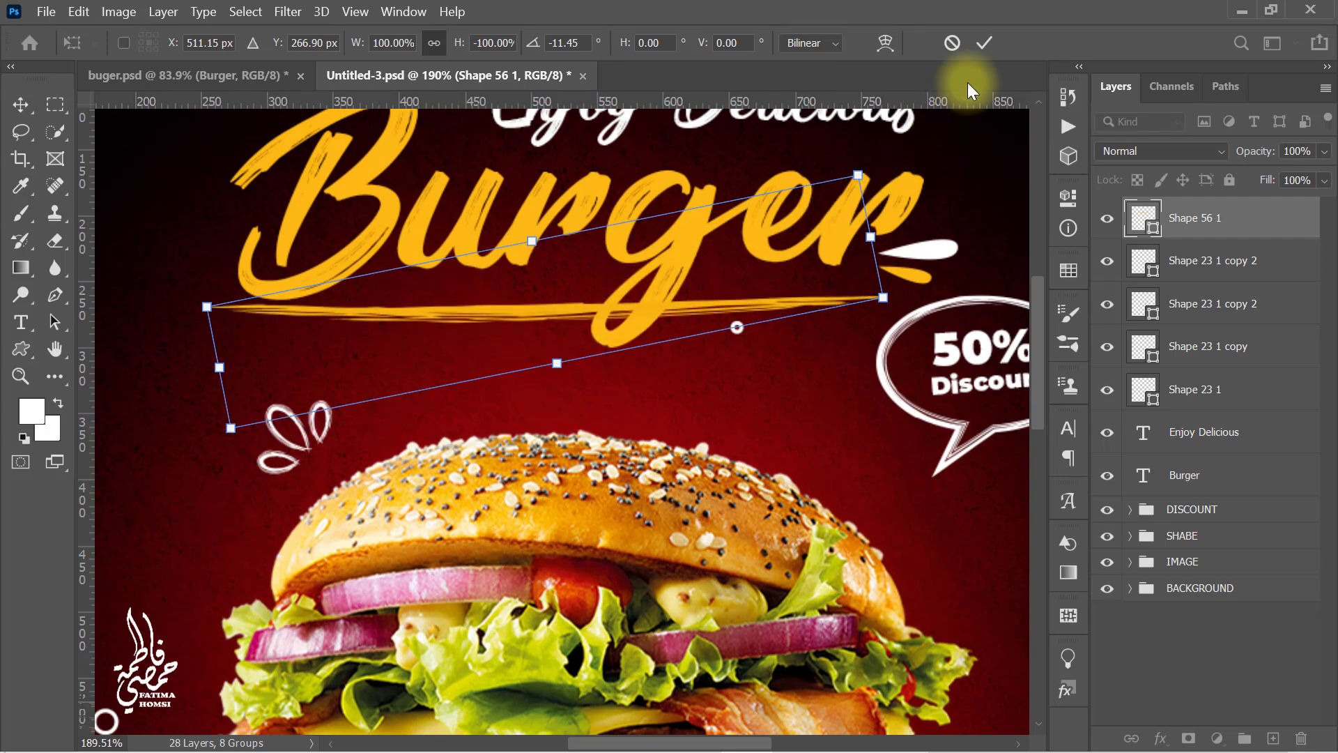
{"action": "left_click", "coordinate": [983, 44]}
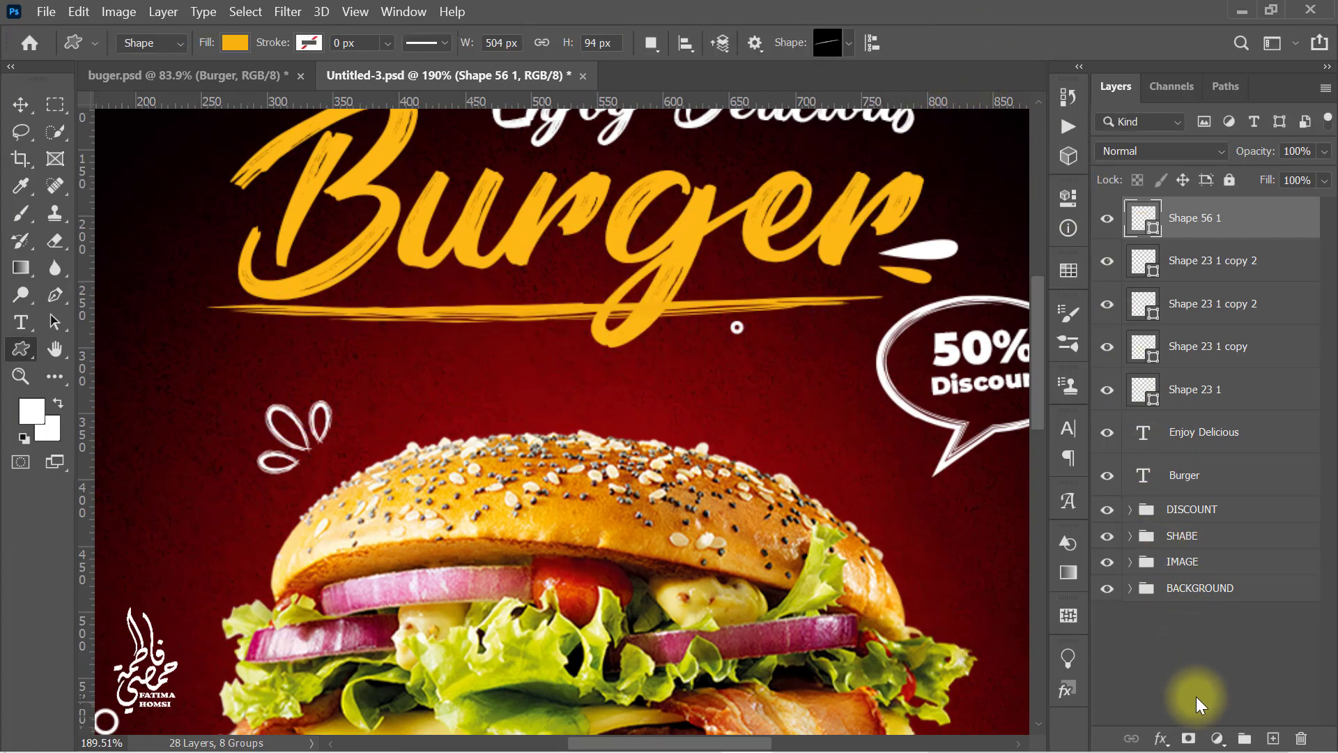
- Add a layer mask to the underline and paint black with a 12 px brush where it crosses the tail of the "g"
{"action": "left_click", "coordinate": [1189, 738]}
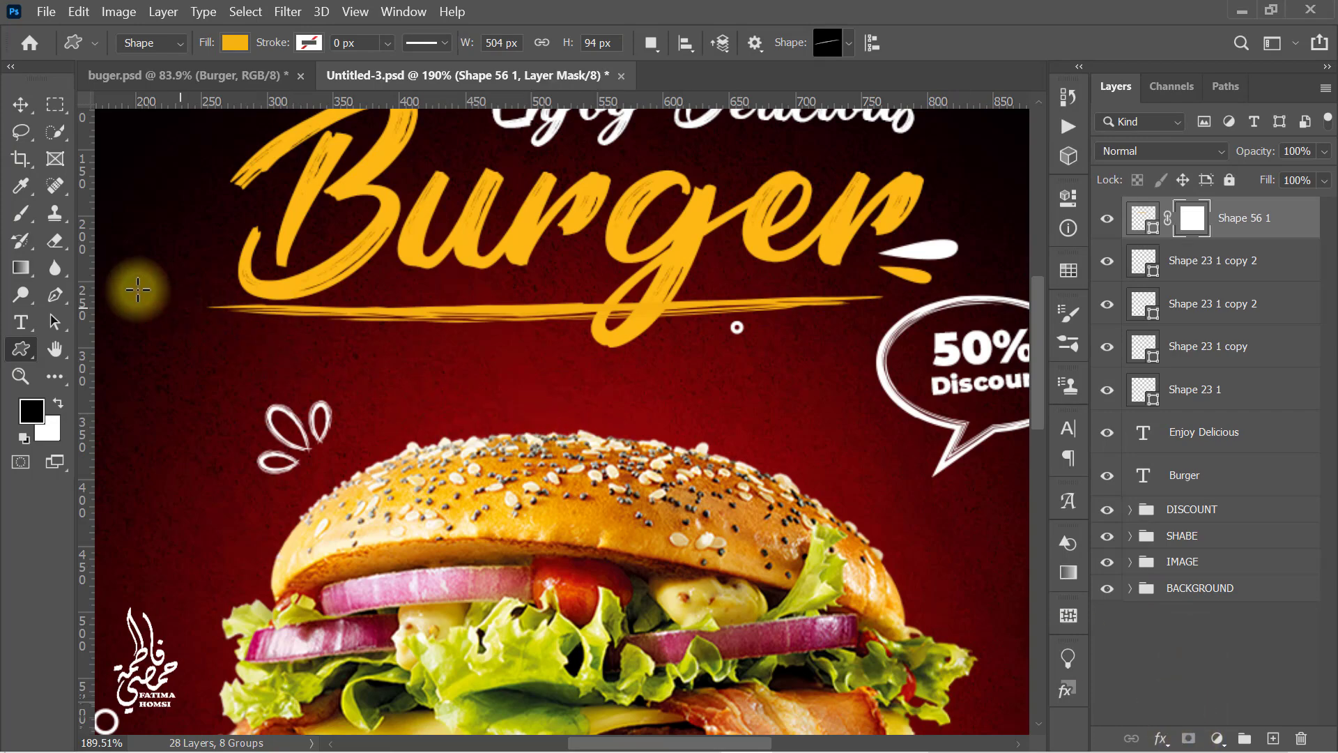
{"action": "left_click", "coordinate": [29, 218]}
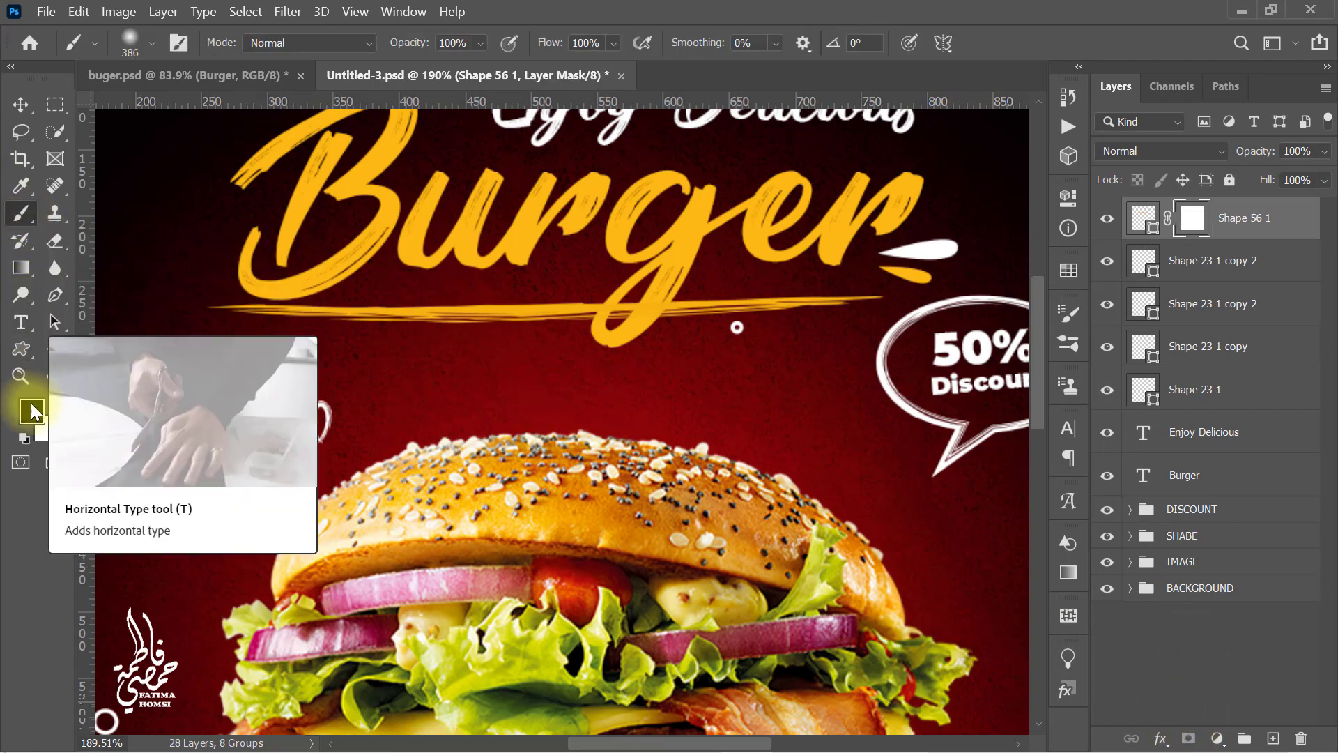
{"action": "left_click", "coordinate": [31, 412]}
{"action": "mouse_move", "coordinate": [646, 332]}
{"action": "left_mouse_down"}
{"action": "mouse_move", "coordinate": [638, 373]}
{"action": "mouse_move", "coordinate": [589, 402]}
{"action": "left_mouse_up"}
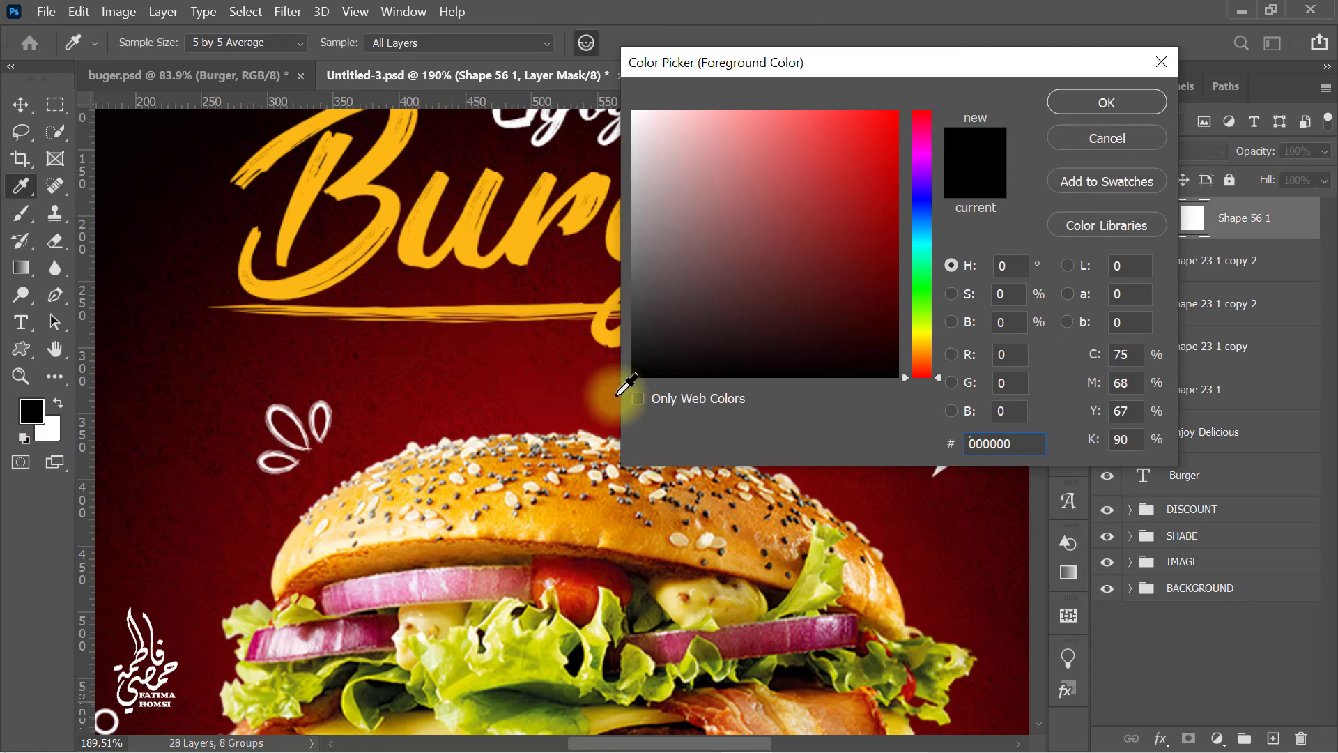
{"action": "left_click", "coordinate": [1077, 112]}
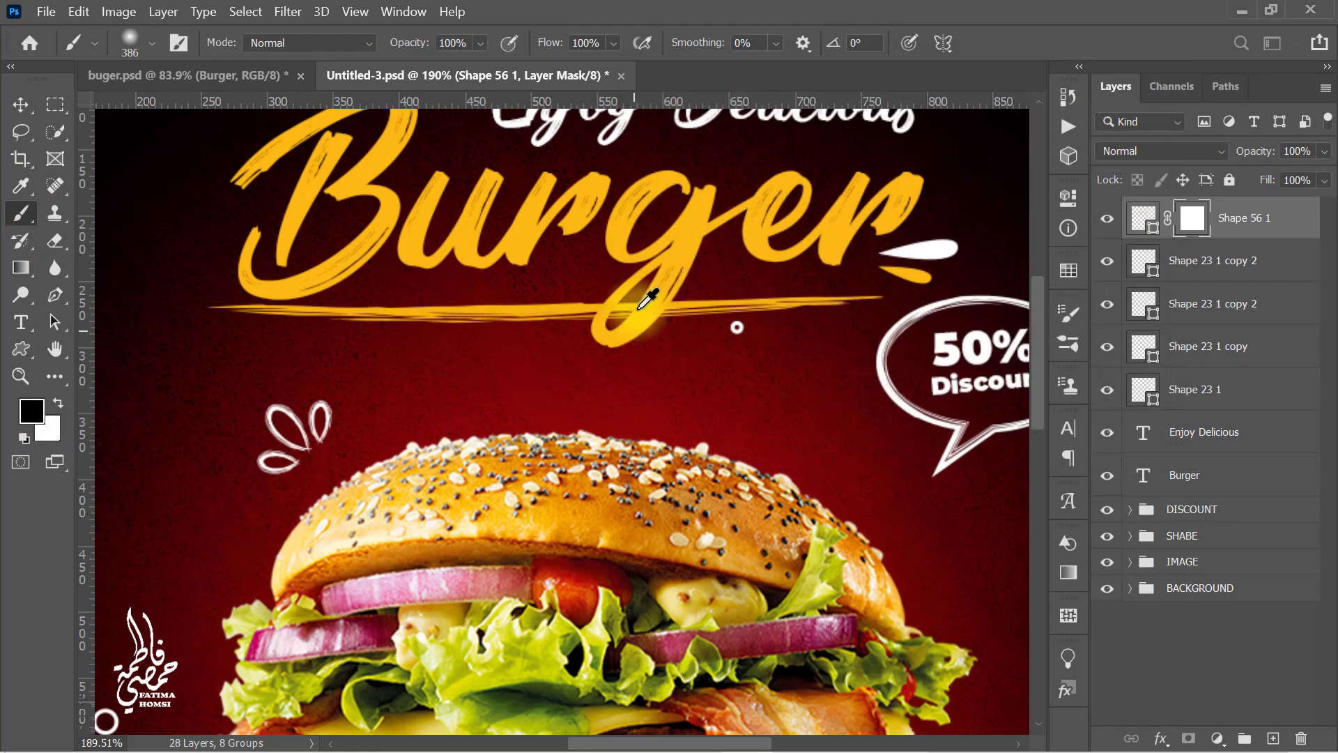
{"action": "scroll", "coordinate": [675, 307], "scroll_direction": "up", "scroll_amount": 4}
{"action": "left_click_drag", "start_coordinate": [679, 342], "coordinate": [237, 349]}
{"action": "left_click_drag", "start_coordinate": [641, 368], "coordinate": [431, 365]}
{"action": "mouse_move", "coordinate": [693, 365]}
{"action": "left_mouse_down"}
{"action": "mouse_move", "coordinate": [609, 365]}
{"action": "mouse_move", "coordinate": [603, 325]}
{"action": "mouse_move", "coordinate": [580, 300]}
{"action": "mouse_move", "coordinate": [550, 326]}
{"action": "left_mouse_up"}
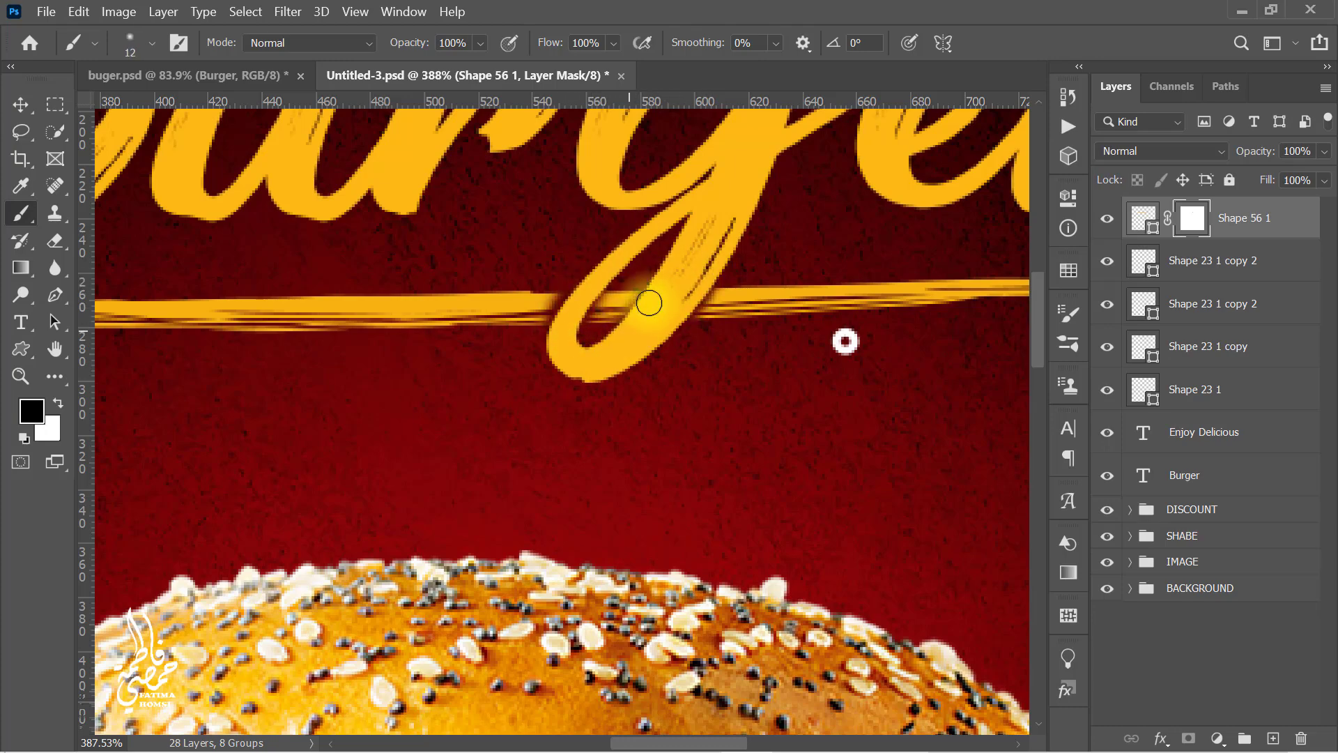
- Paint white on the underline's layer mask to restore the line beside and inside the tail of the "g"
{"action": "scroll", "coordinate": [672, 328], "scroll_direction": "down", "scroll_amount": 4}
{"action": "scroll", "coordinate": [805, 423], "scroll_direction": "down", "scroll_amount": 3}
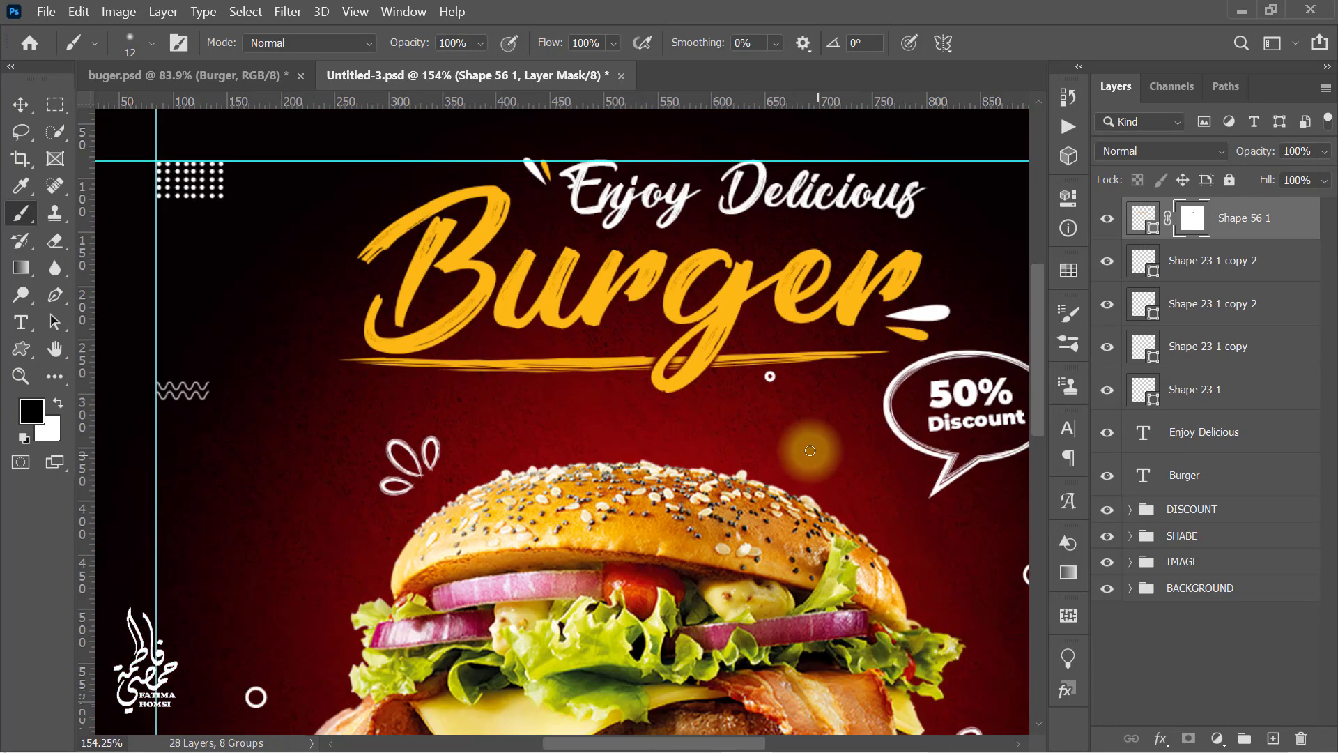
{"action": "scroll", "coordinate": [673, 348], "scroll_direction": "up", "scroll_amount": 6}
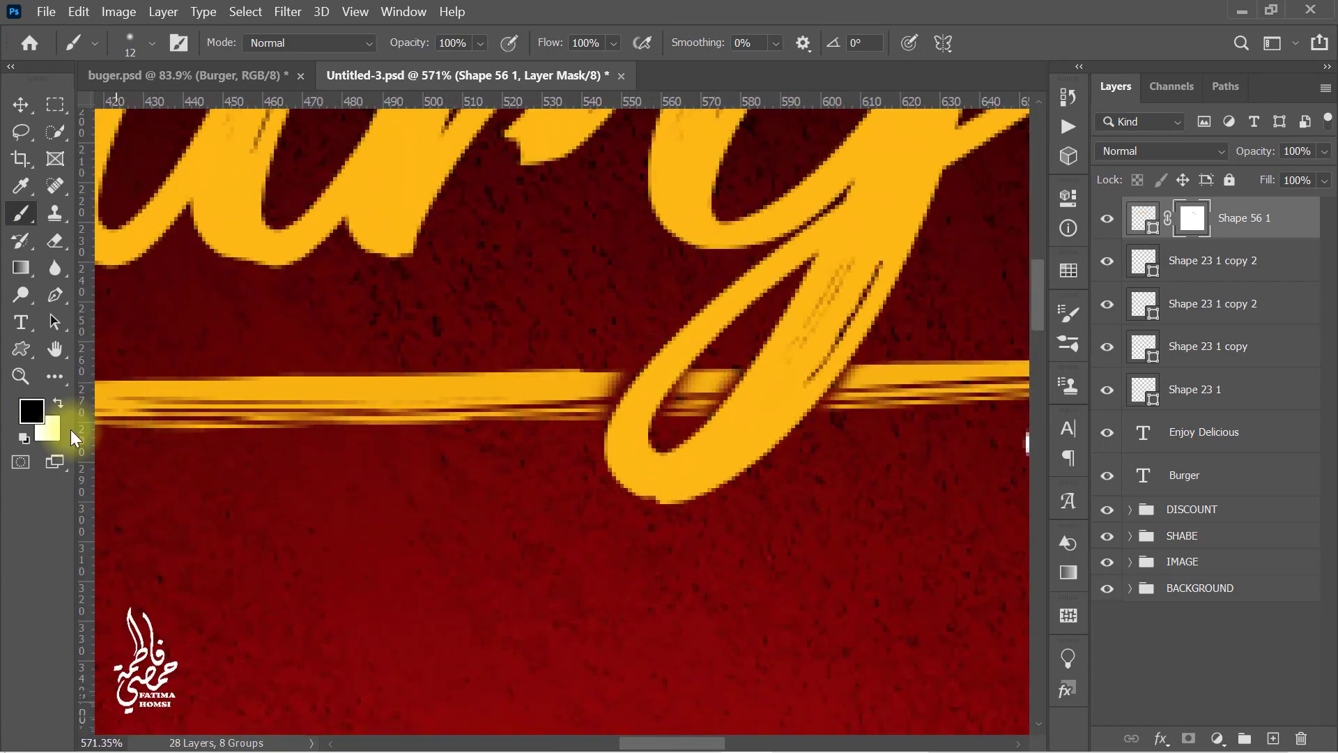
{"action": "left_click", "coordinate": [58, 403]}
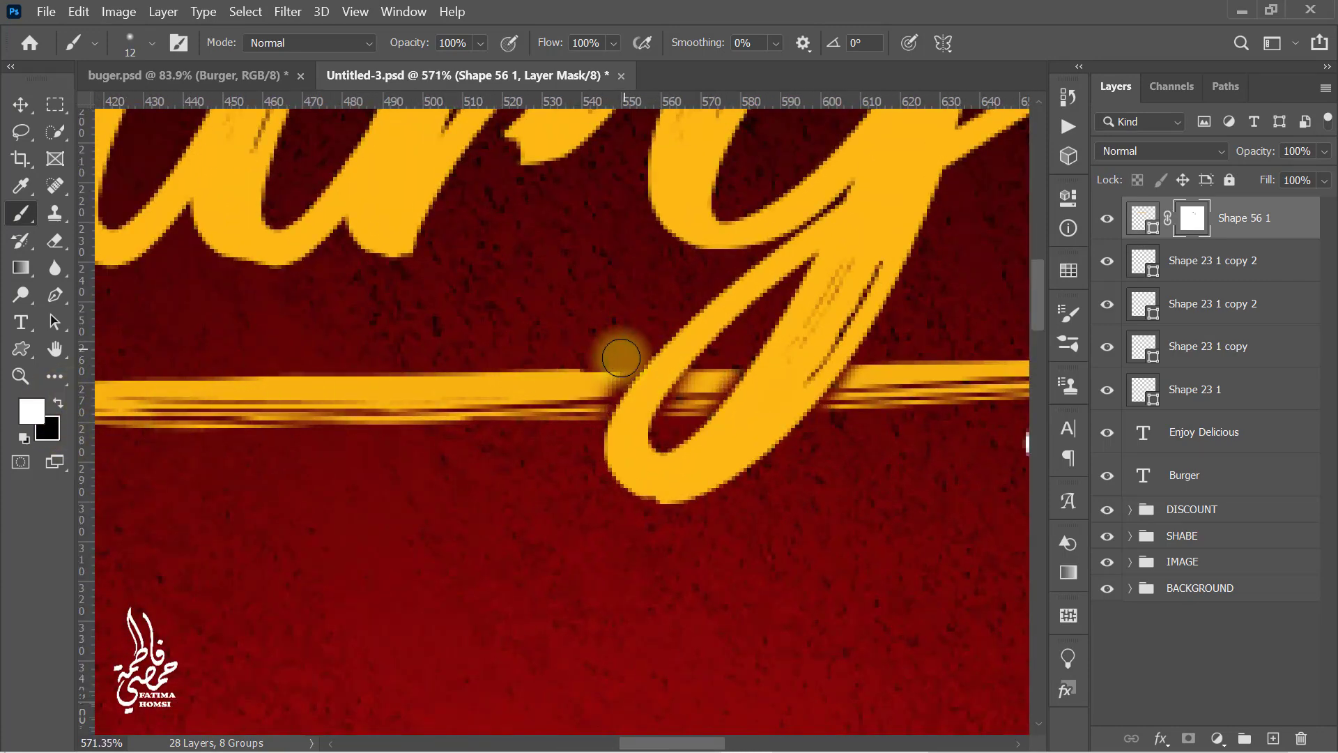
{"action": "left_click_drag", "start_coordinate": [597, 378], "coordinate": [699, 387]}
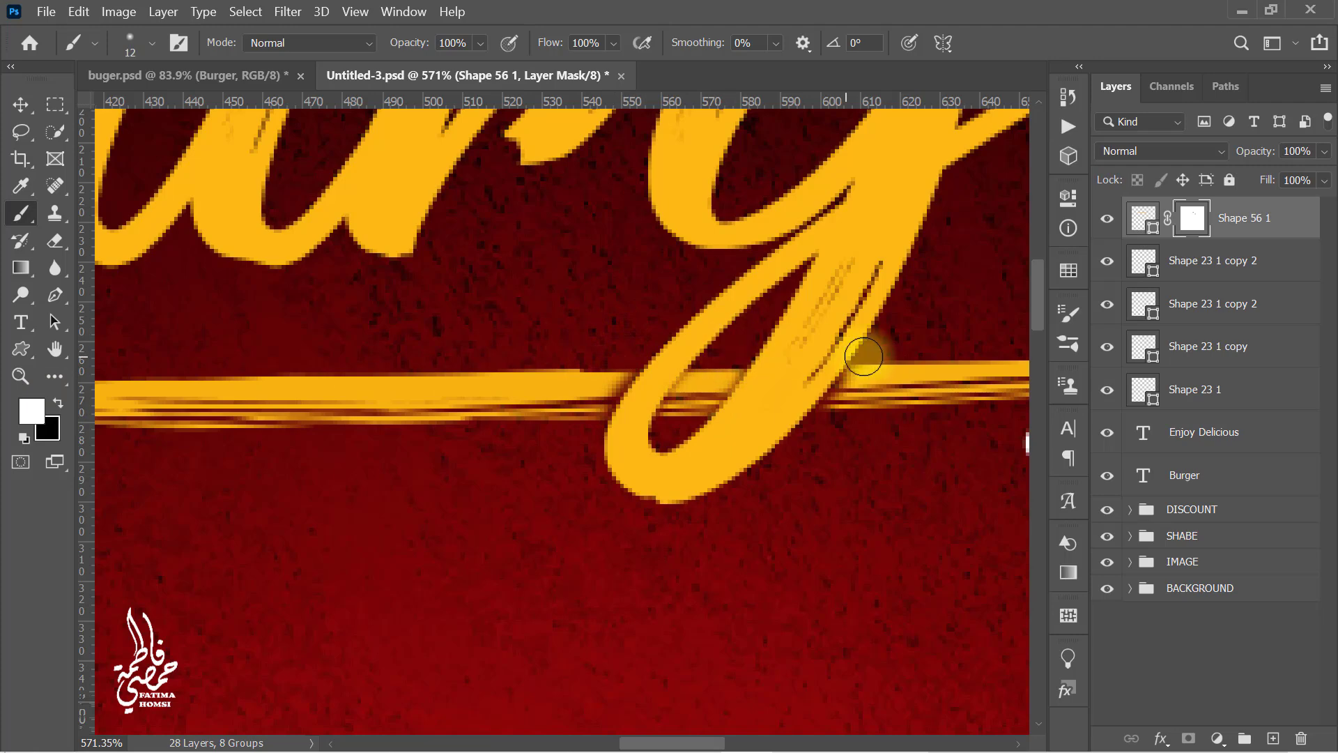
{"action": "mouse_move", "coordinate": [830, 442]}
{"action": "left_mouse_down"}
{"action": "mouse_move", "coordinate": [633, 412]}
{"action": "mouse_move", "coordinate": [561, 427]}
{"action": "left_mouse_up"}
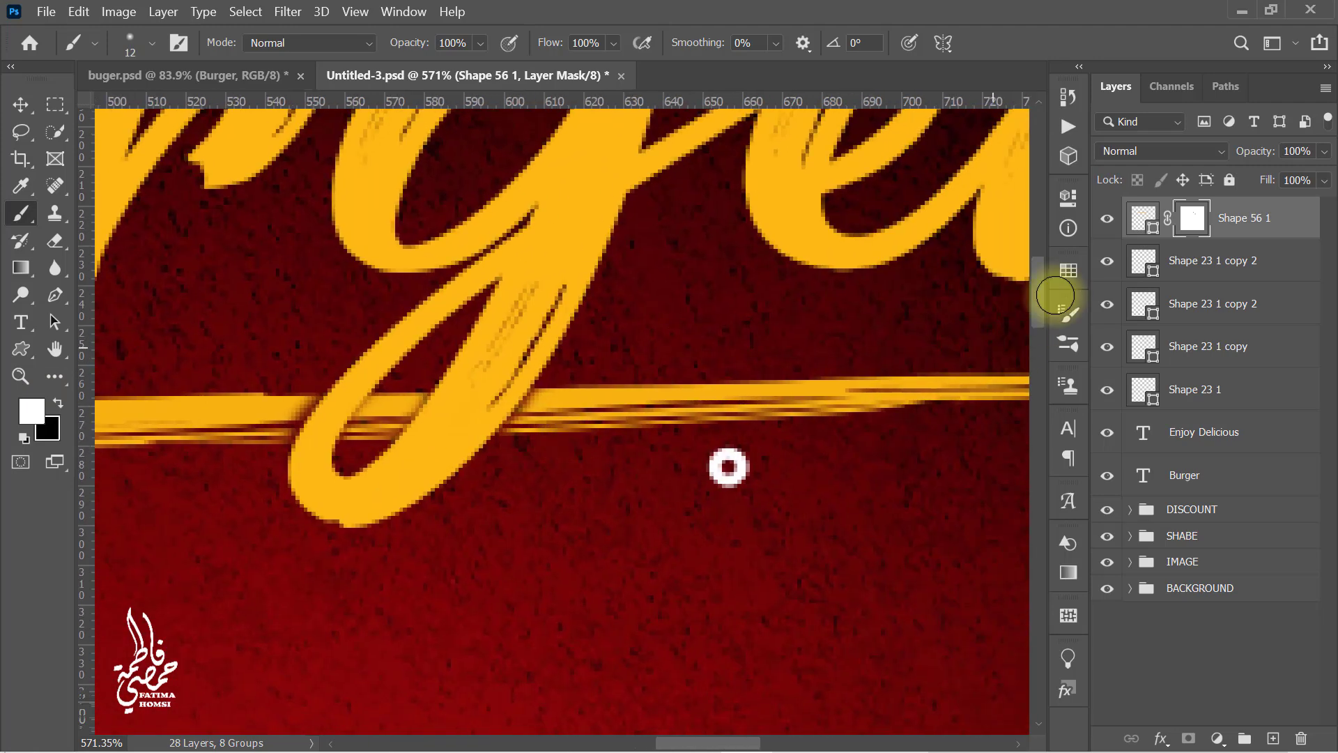
- Group all layers from the underline shape down to the "Burger" text and name the group TEXT
{"action": "left_click", "coordinate": [1305, 229]}
{"action": "key", "text": "shift"}
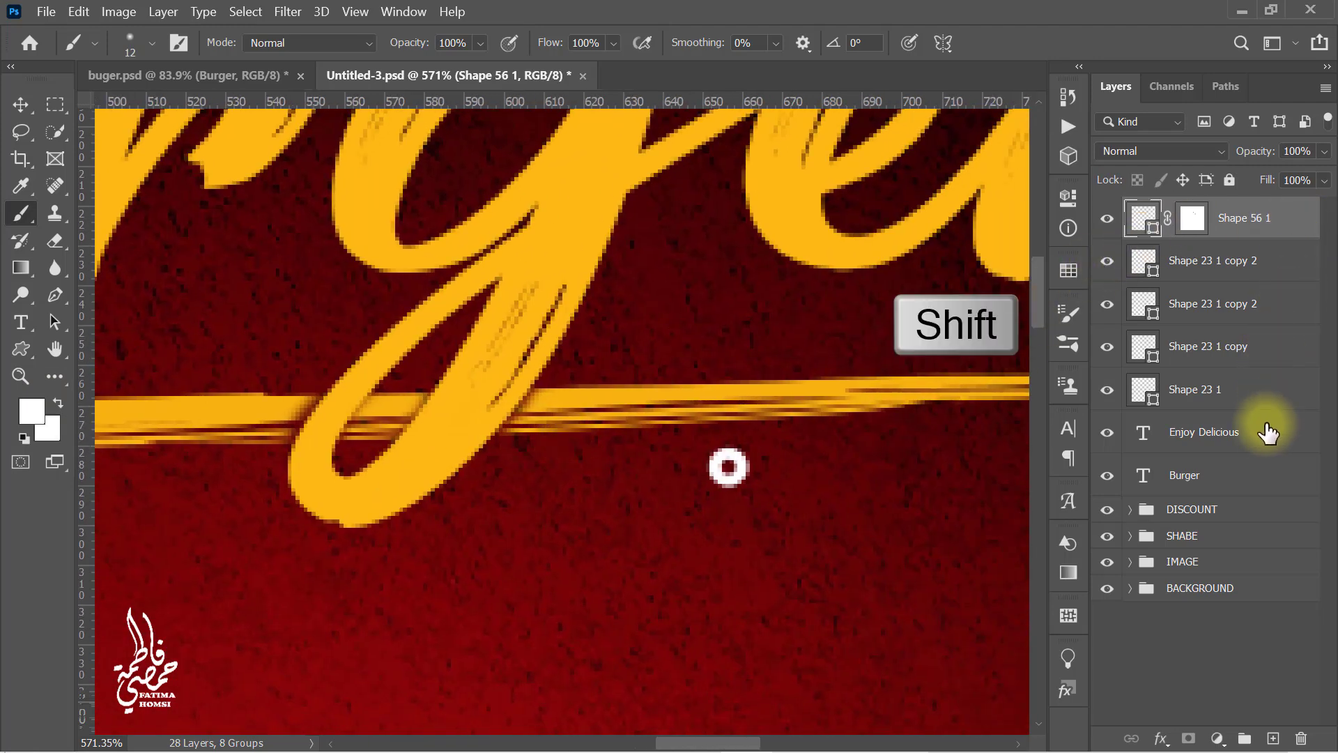
{"action": "left_click", "coordinate": [1269, 484], "text": "shift"}
{"action": "key", "text": "ctrl+g"}
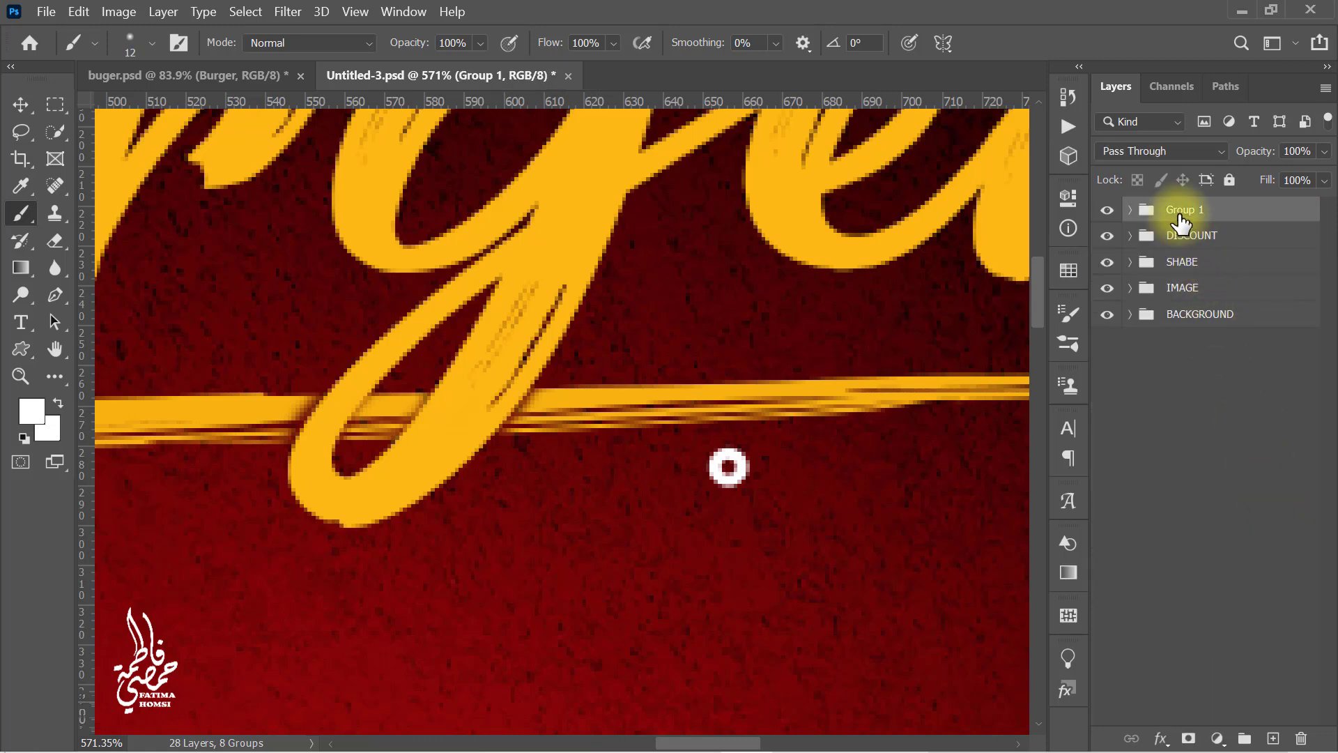
{"action": "left_click", "coordinate": [1281, 216]}
- Scale the DISCOUNT group to 85.7%, rotate it 2.67° and move it lower, between the title's end and the small ring
{"action": "scroll", "coordinate": [895, 363], "scroll_direction": "down", "scroll_amount": 4}
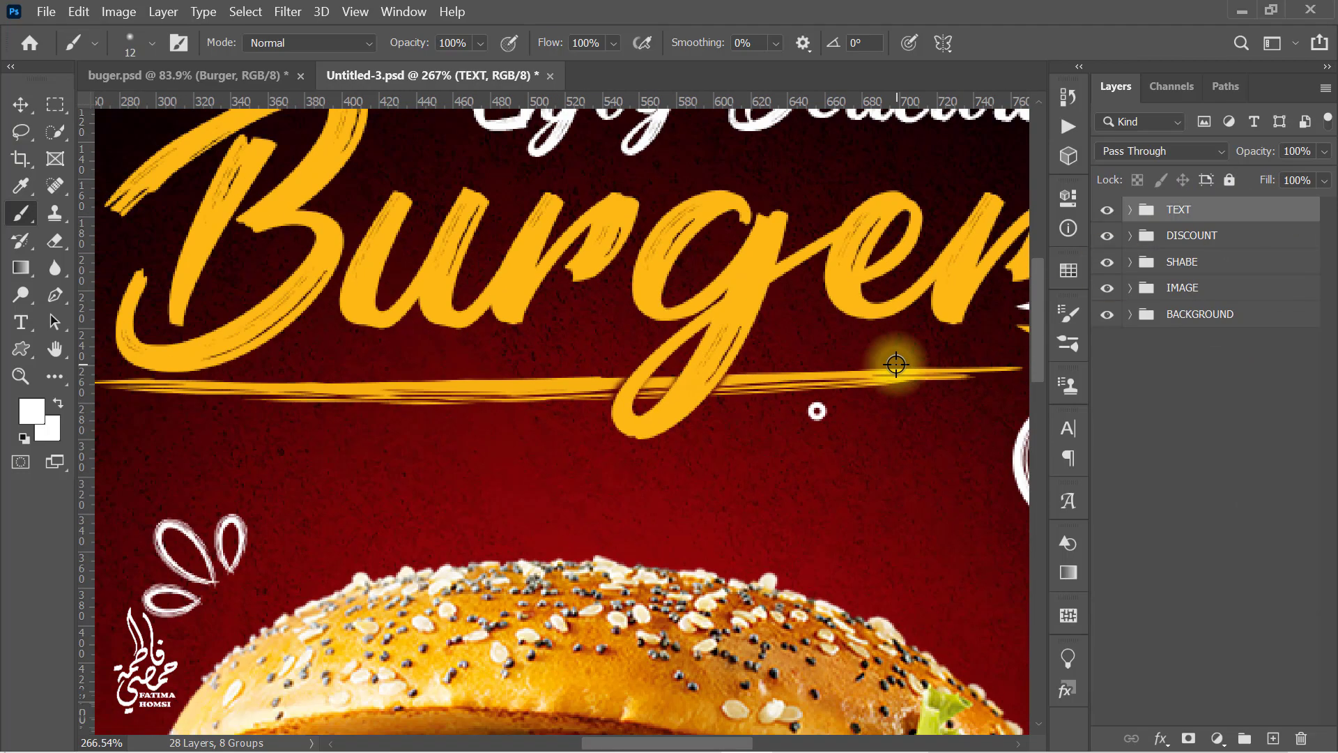
{"action": "left_click_drag", "start_coordinate": [918, 412], "coordinate": [538, 360]}
{"action": "scroll", "coordinate": [544, 352], "scroll_direction": "down", "scroll_amount": 2}
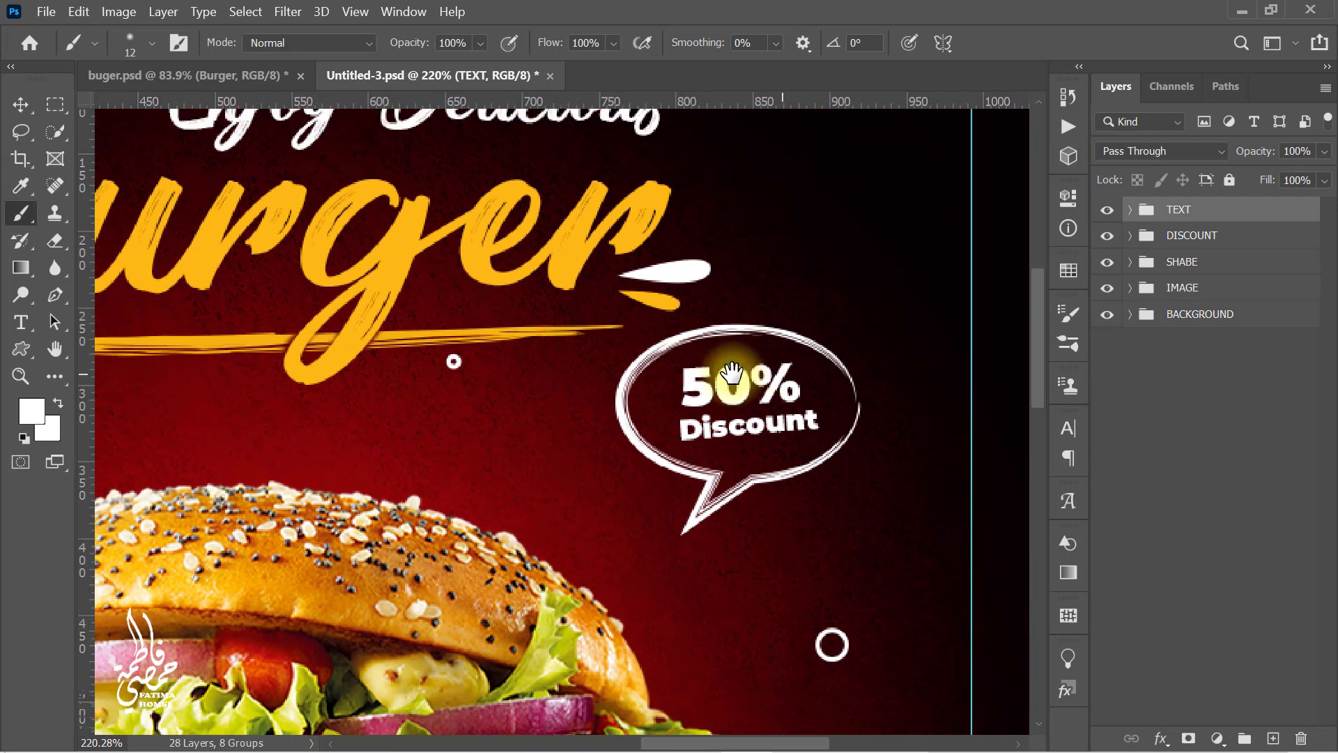
{"action": "left_click_drag", "start_coordinate": [760, 375], "coordinate": [702, 361]}
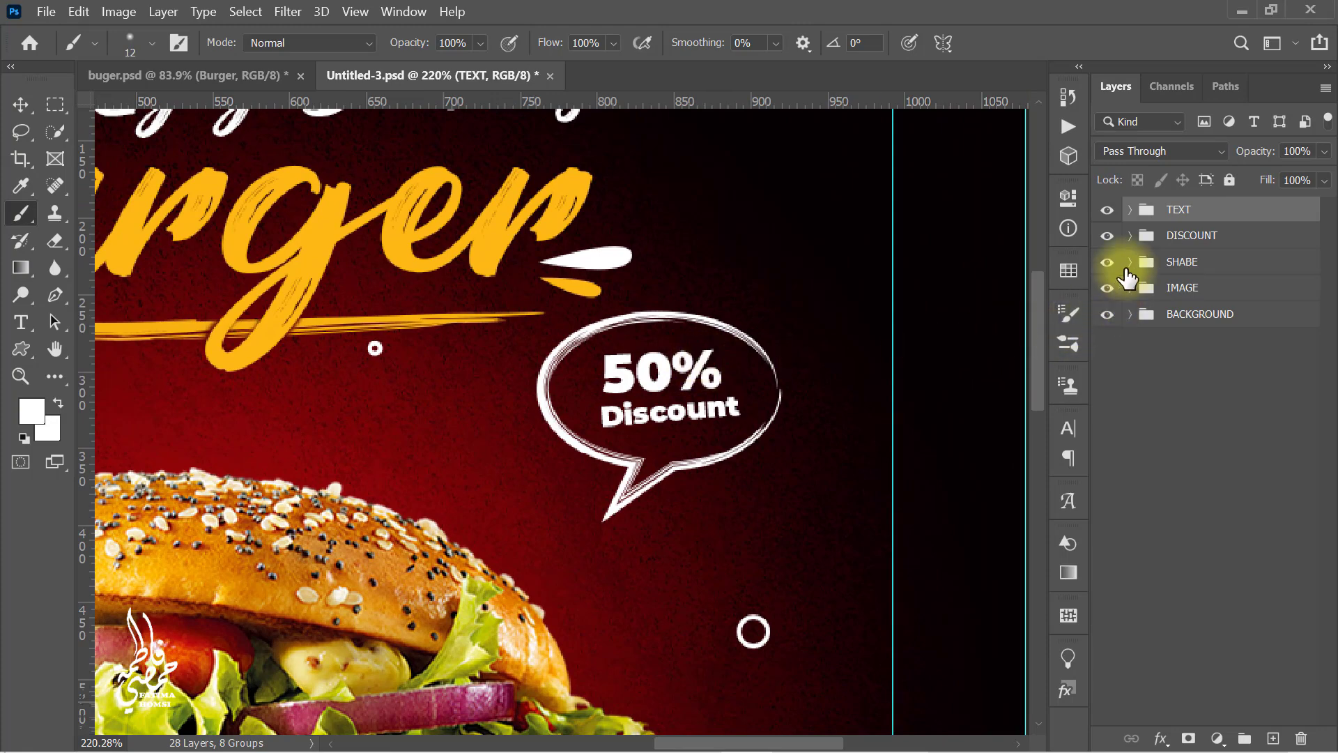
{"action": "left_click", "coordinate": [1107, 237]}
{"action": "left_click", "coordinate": [1107, 236]}
{"action": "left_click", "coordinate": [1180, 237]}
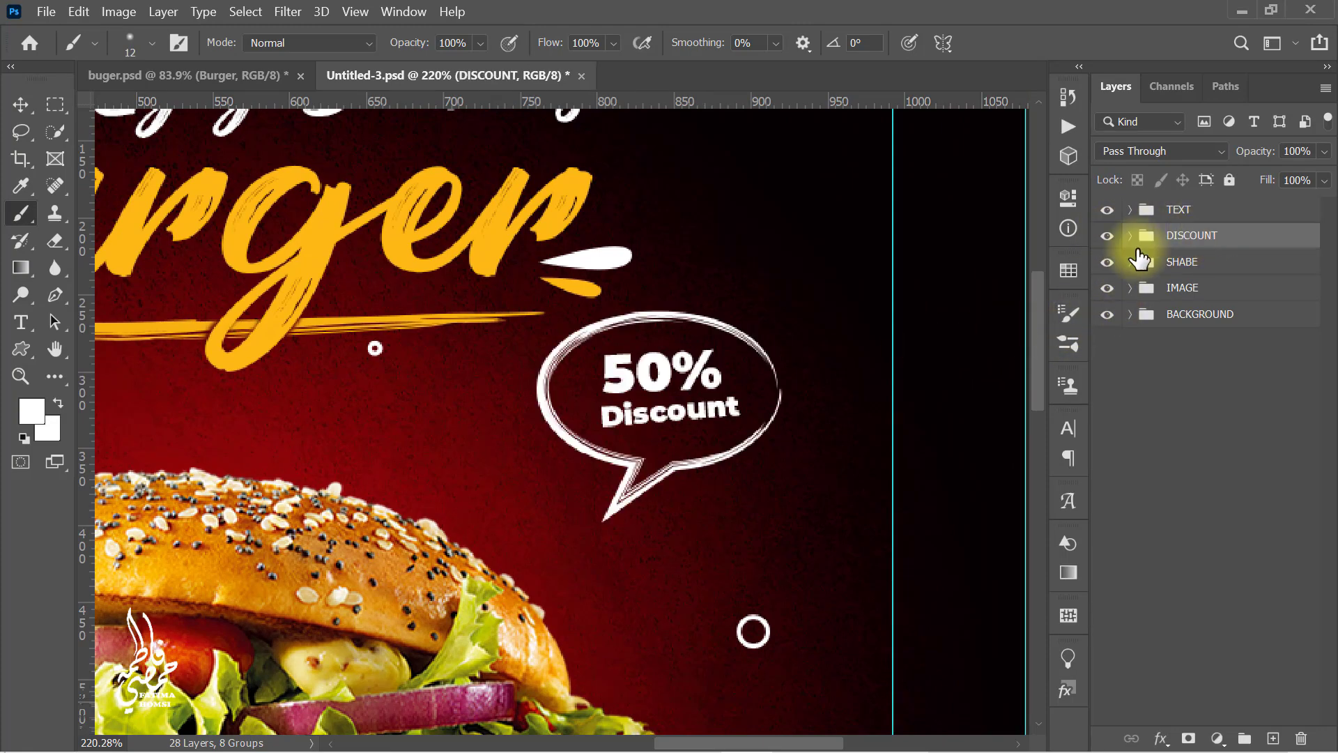
{"action": "scroll", "coordinate": [718, 358], "scroll_direction": "down", "scroll_amount": 4}
{"action": "key", "text": "ctrl+t"}
{"action": "scroll", "coordinate": [728, 363], "scroll_direction": "down", "scroll_amount": 1}
{"action": "key", "text": "ctrl+t"}
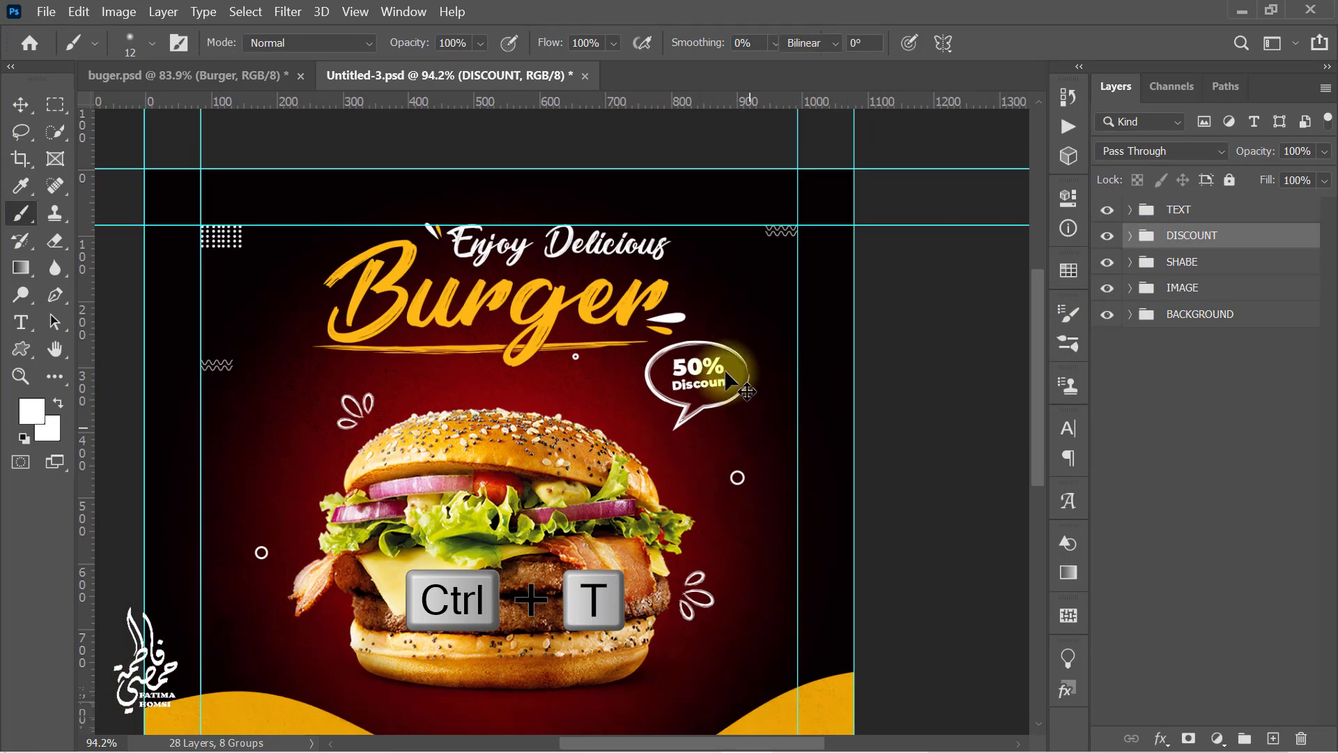
{"action": "left_click_drag", "start_coordinate": [707, 368], "coordinate": [706, 404]}
{"action": "left_click_drag", "start_coordinate": [696, 372], "coordinate": [699, 419]}
{"action": "left_click_drag", "start_coordinate": [698, 398], "coordinate": [710, 368]}
{"action": "left_click_drag", "start_coordinate": [700, 393], "coordinate": [702, 393]}
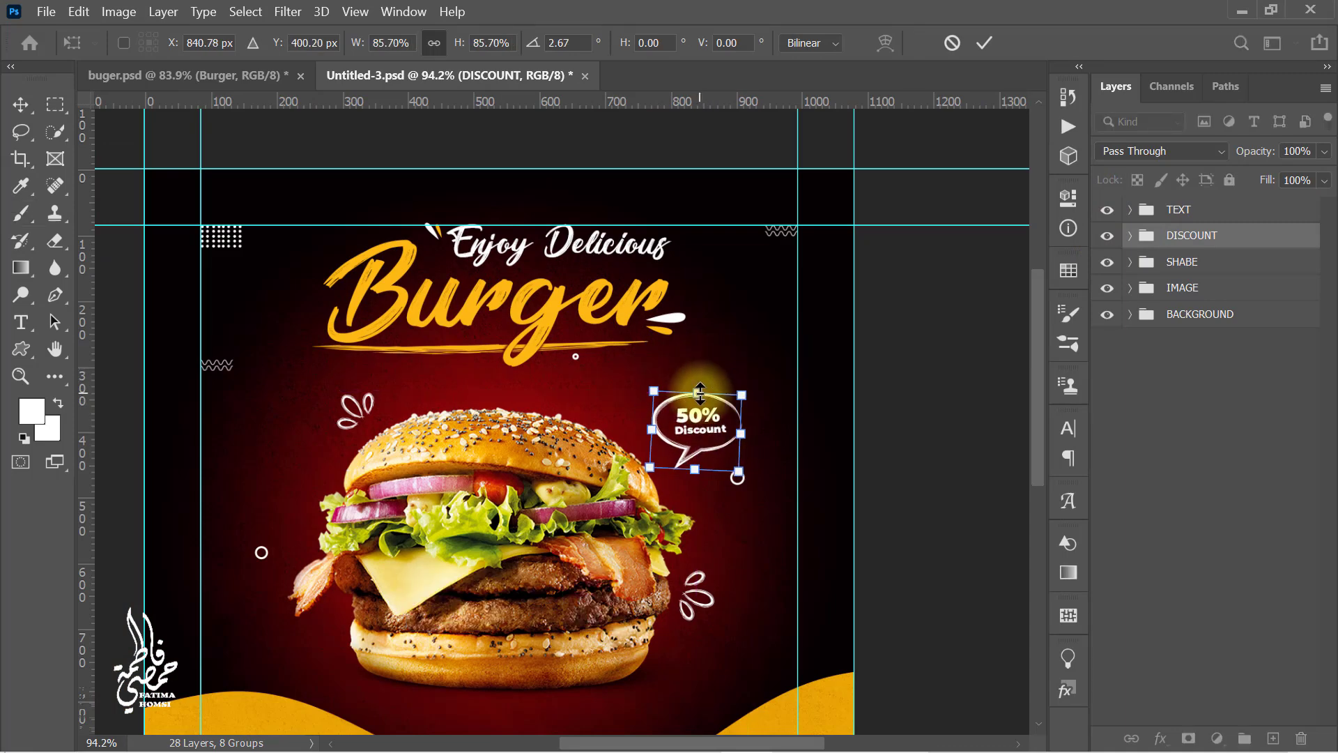
{"action": "left_click_drag", "start_coordinate": [702, 442], "coordinate": [708, 422]}
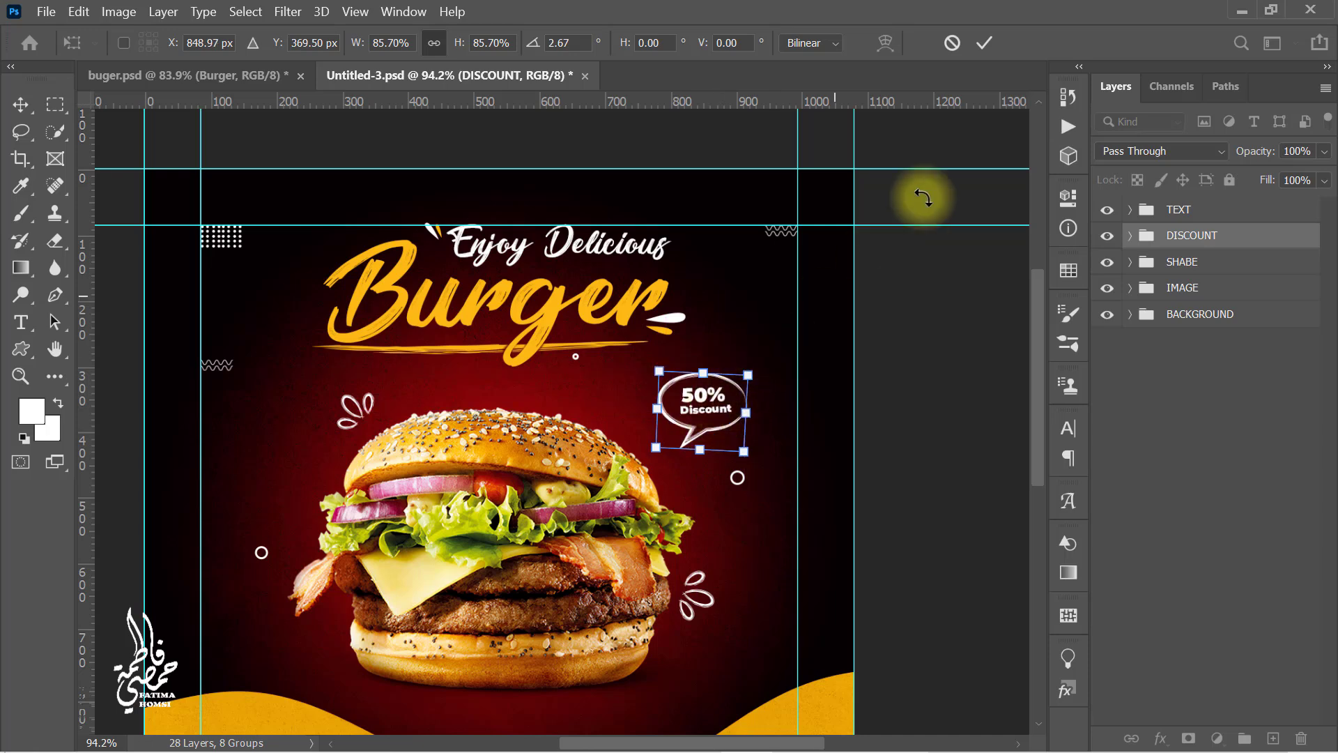
{"action": "left_click", "coordinate": [983, 43]}
{"action": "key", "text": "b"}
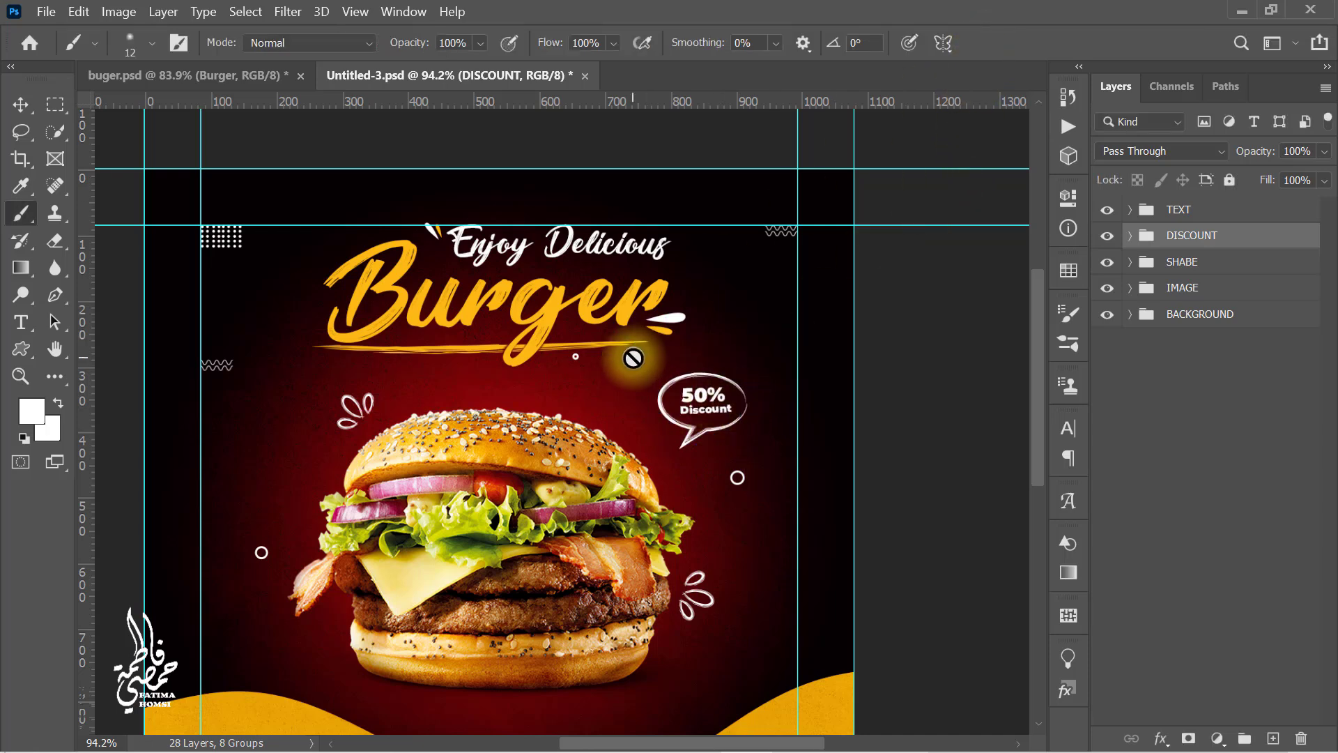
- Add a white Montserrat text line on the yellow wave with the pasted address "wwww.website.com/order"
{"action": "scroll", "coordinate": [632, 358], "scroll_direction": "down", "scroll_amount": 1}
{"action": "scroll", "coordinate": [566, 352], "scroll_direction": "up", "scroll_amount": 1}
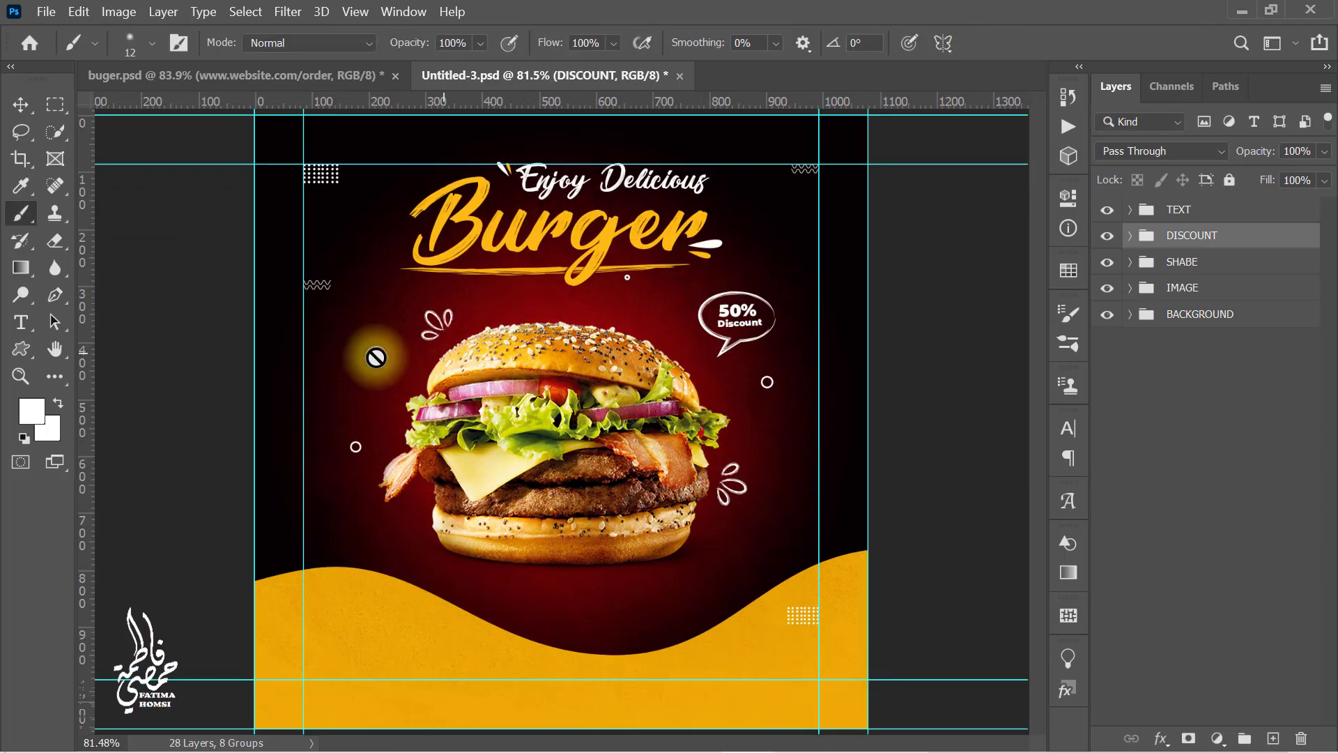
{"action": "left_click", "coordinate": [21, 323]}
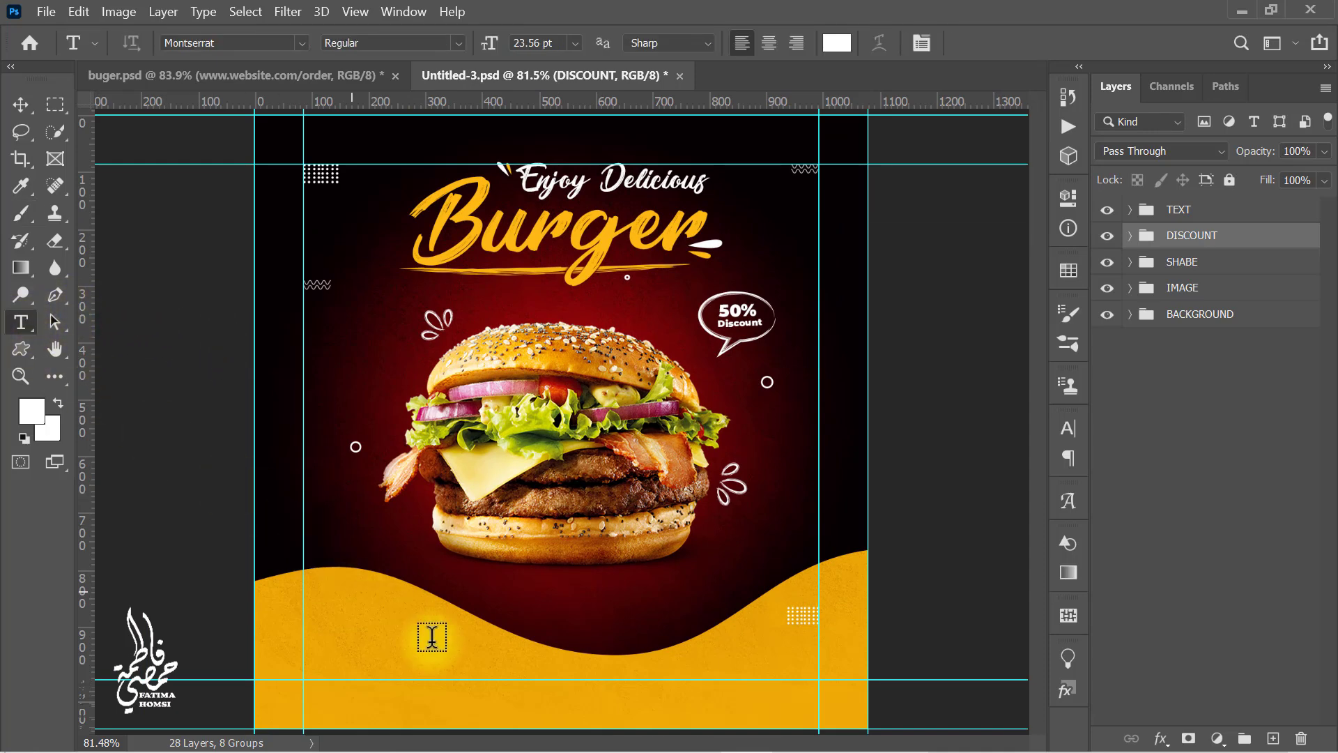
{"action": "left_click", "coordinate": [474, 644]}
{"action": "right_click", "coordinate": [474, 644]}
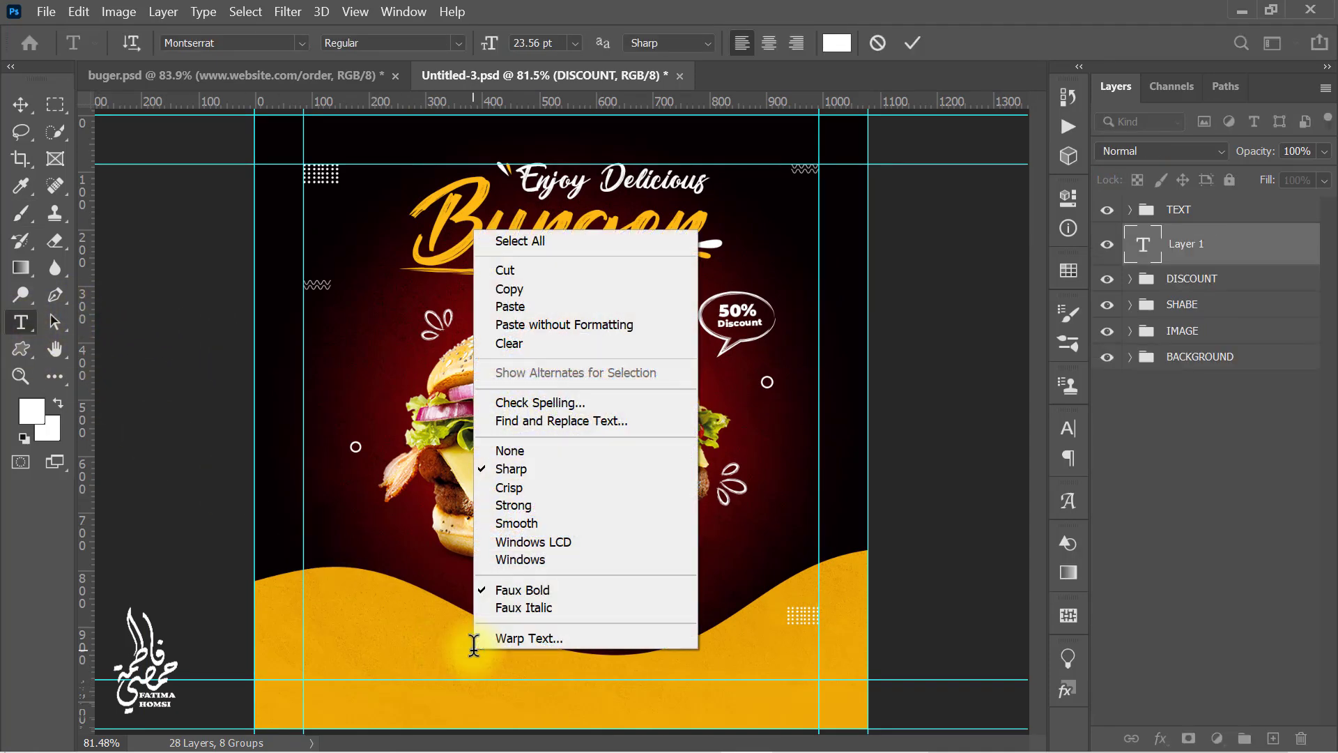
{"action": "left_click", "coordinate": [537, 311]}
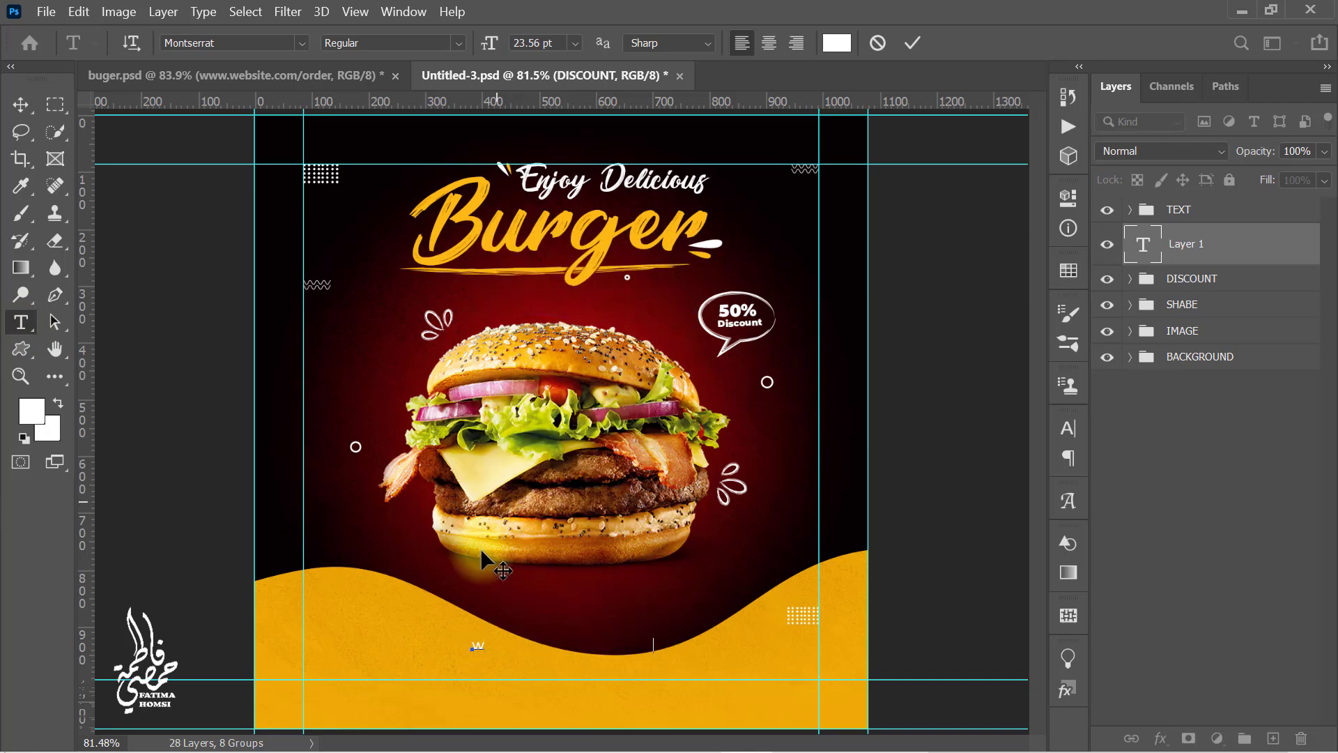
{"action": "left_click", "coordinate": [909, 47]}
{"action": "scroll", "coordinate": [596, 694], "scroll_direction": "up", "scroll_amount": 6}
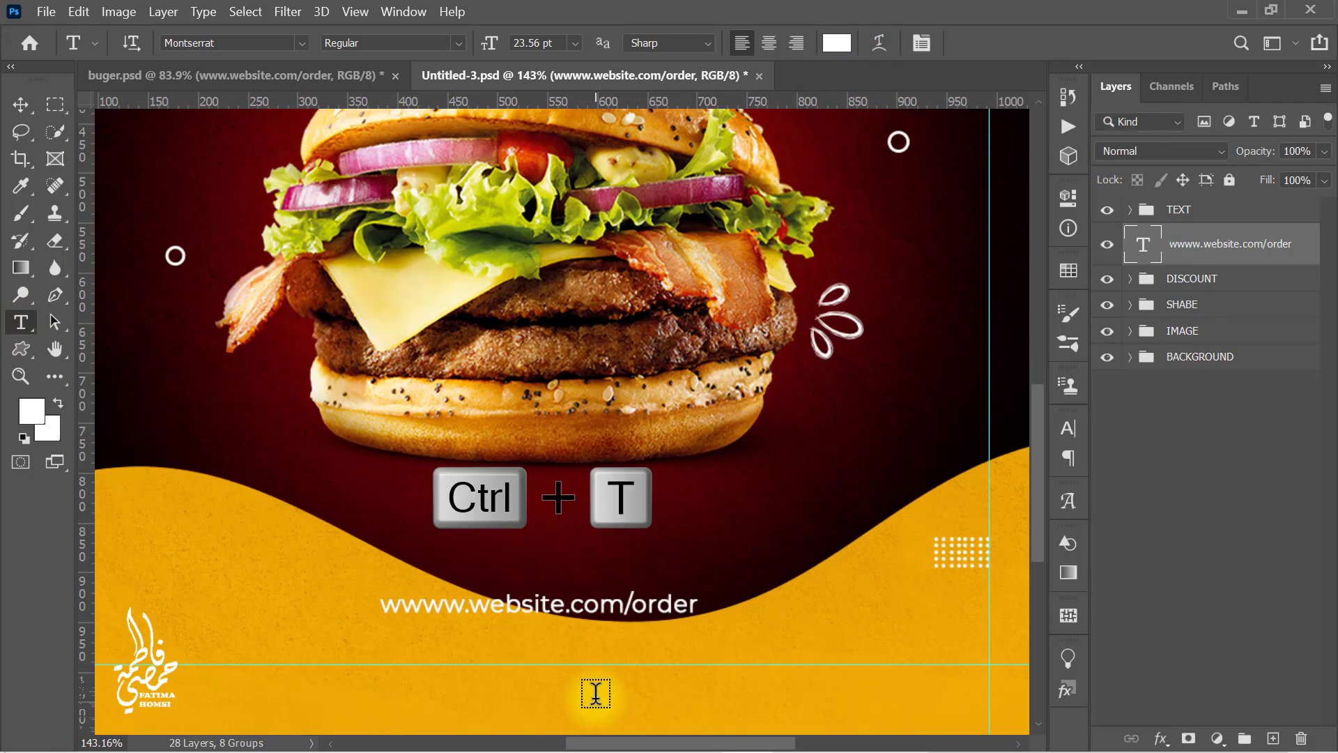
- Scale the website address to 89.39% and align it to the canvas's left and bottom margin guides
{"action": "key", "text": "ctrl+t"}
{"action": "left_click_drag", "start_coordinate": [585, 602], "coordinate": [366, 637]}
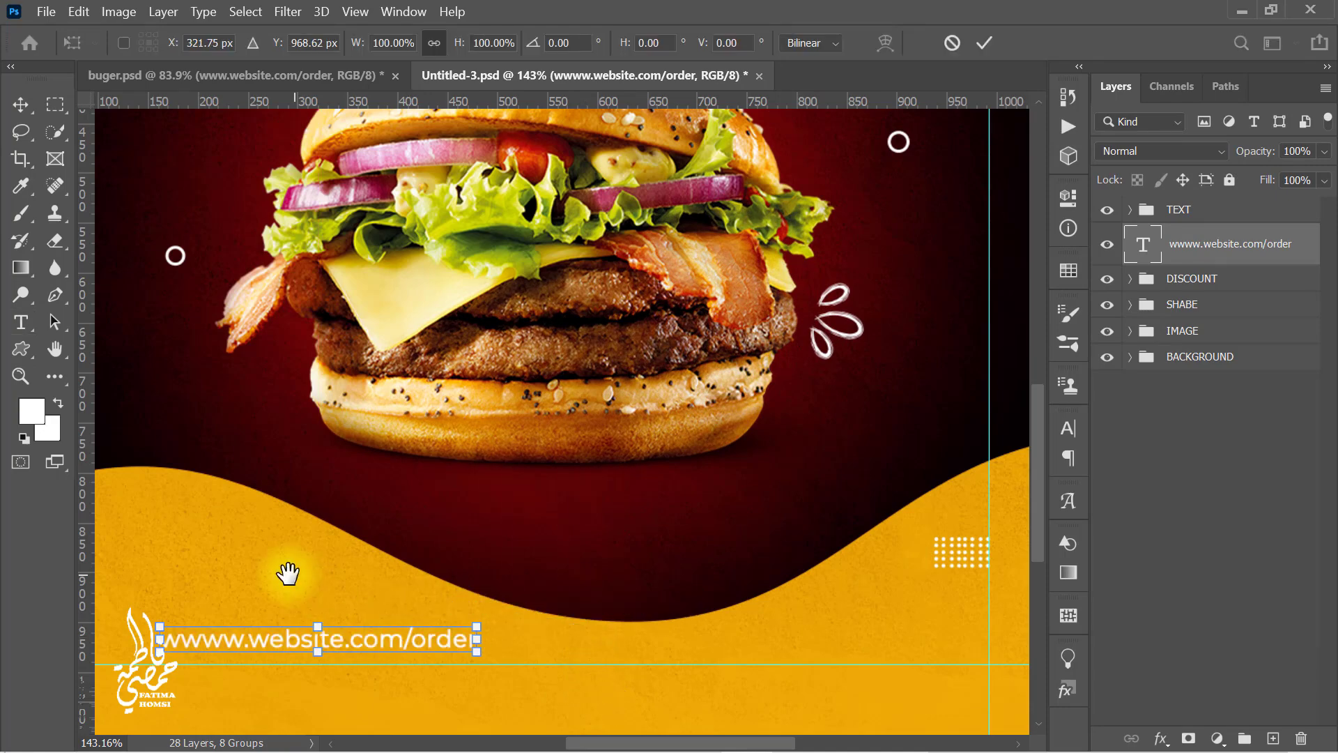
{"action": "left_click_drag", "start_coordinate": [290, 574], "coordinate": [703, 557]}
{"action": "left_click_drag", "start_coordinate": [732, 631], "coordinate": [643, 634]}
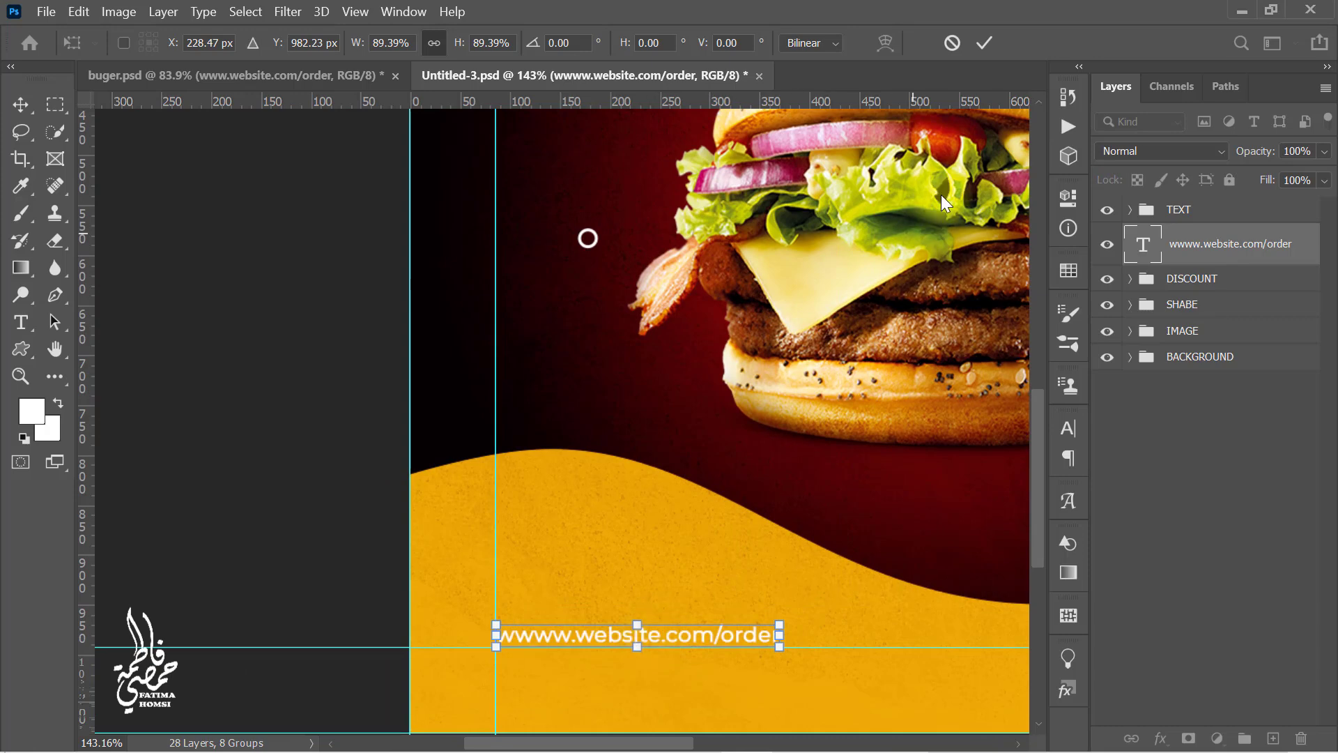
{"action": "left_click", "coordinate": [985, 44]}
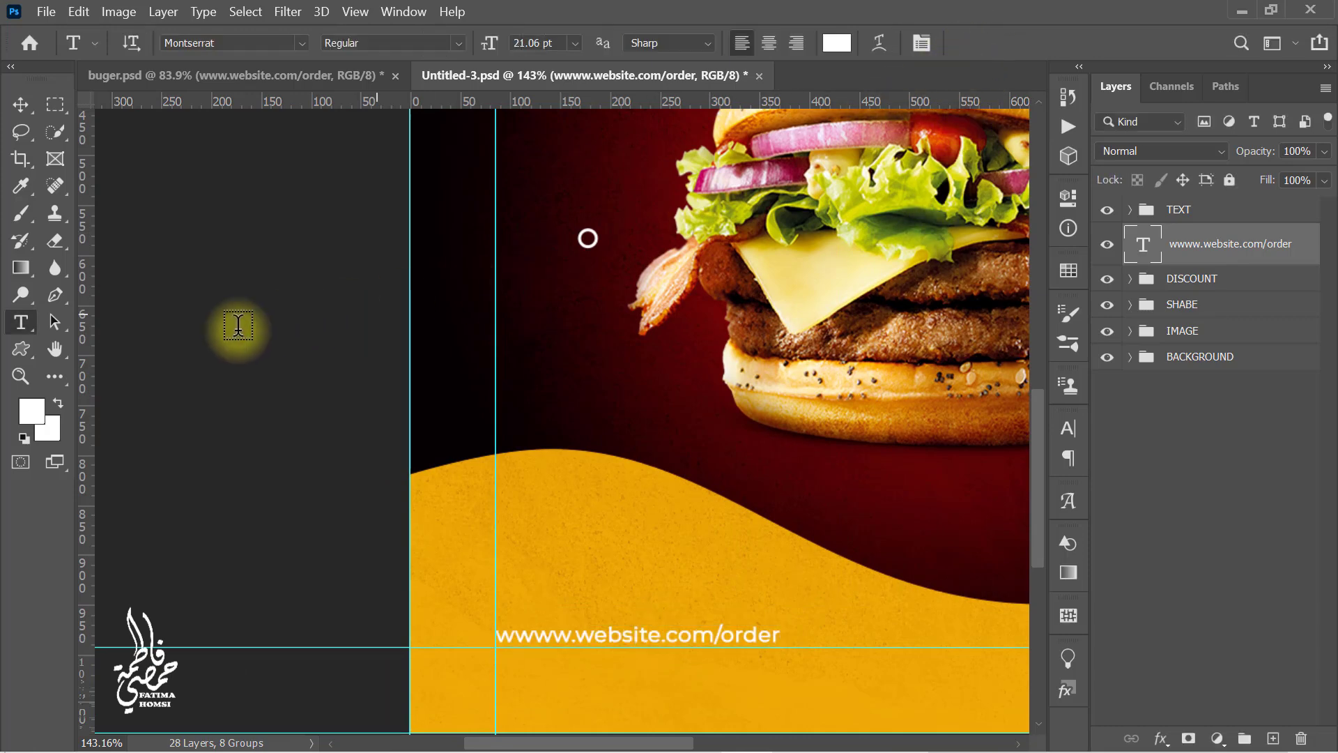
- Draw a rectangle about 291 x 83 px above the website address and fill it with white
{"action": "left_click", "coordinate": [21, 349]}
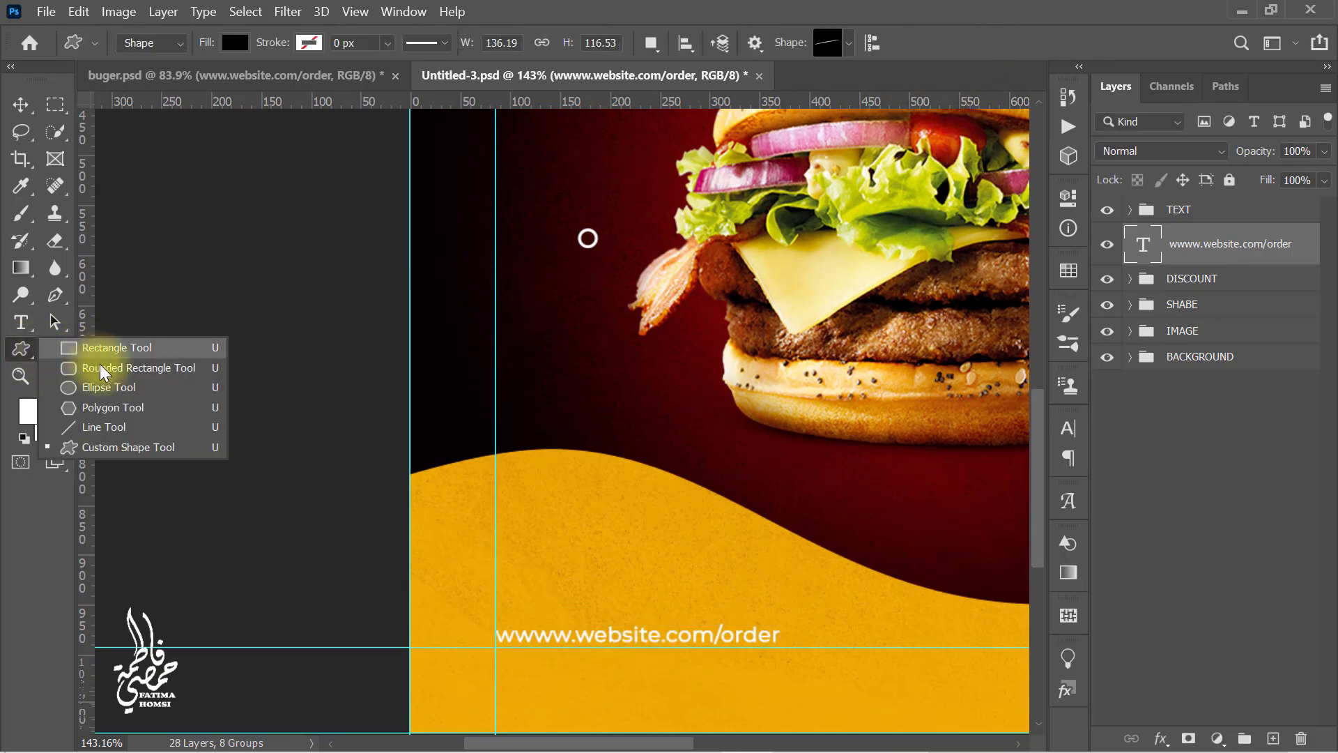
{"action": "left_click", "coordinate": [132, 347]}
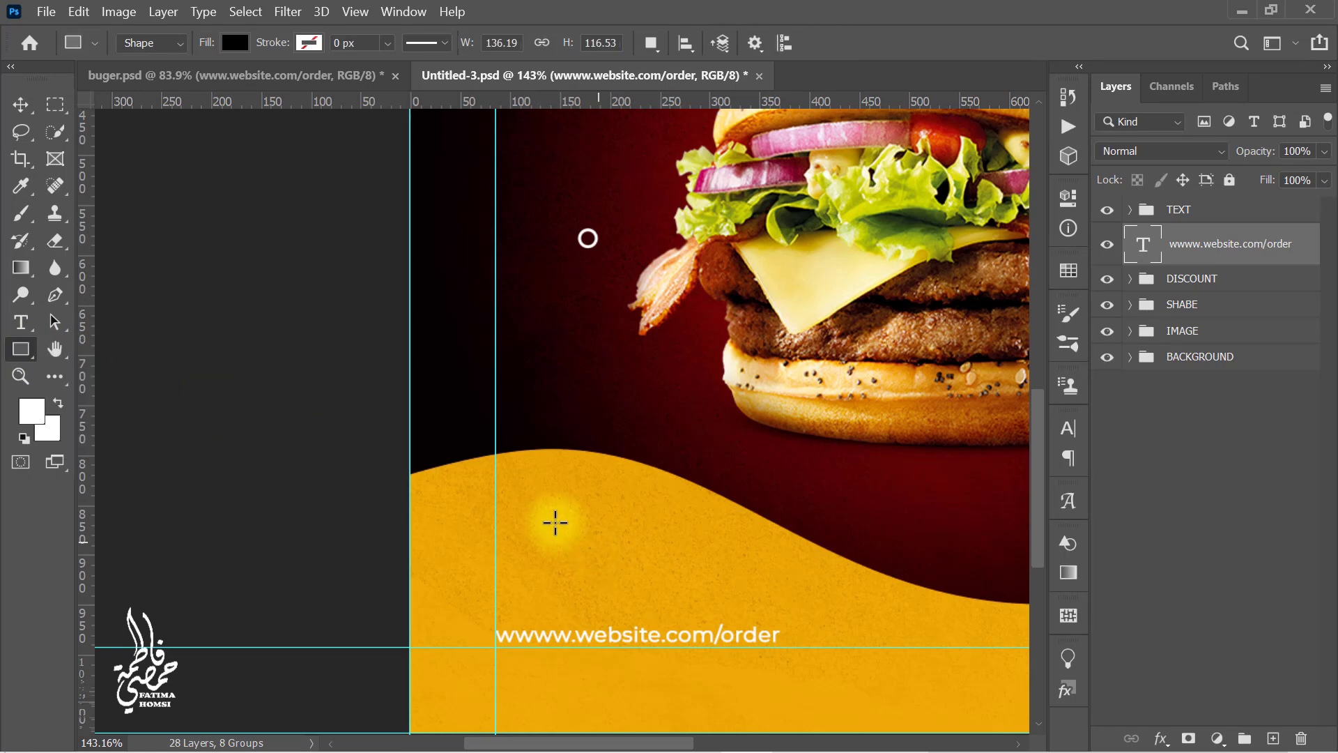
{"action": "left_click_drag", "start_coordinate": [516, 498], "coordinate": [804, 579]}
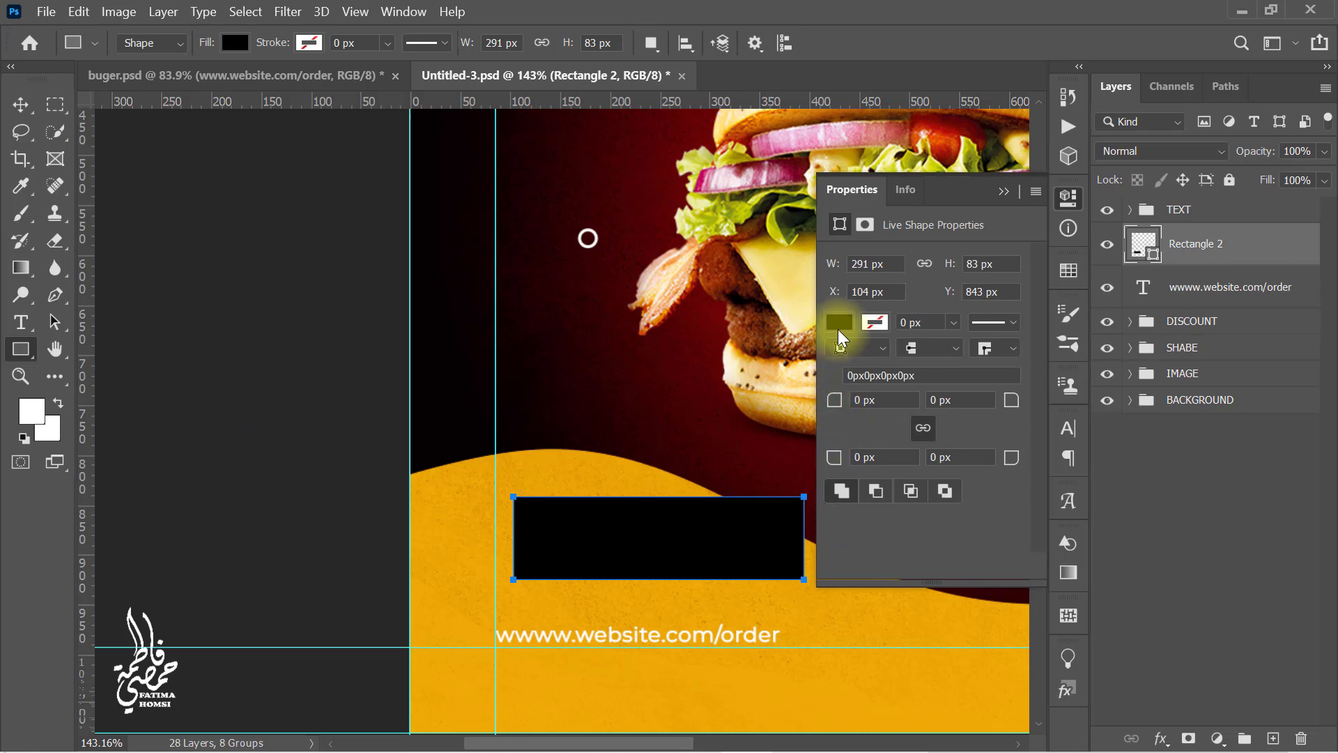
{"action": "left_click", "coordinate": [840, 322]}
{"action": "left_click", "coordinate": [897, 432]}
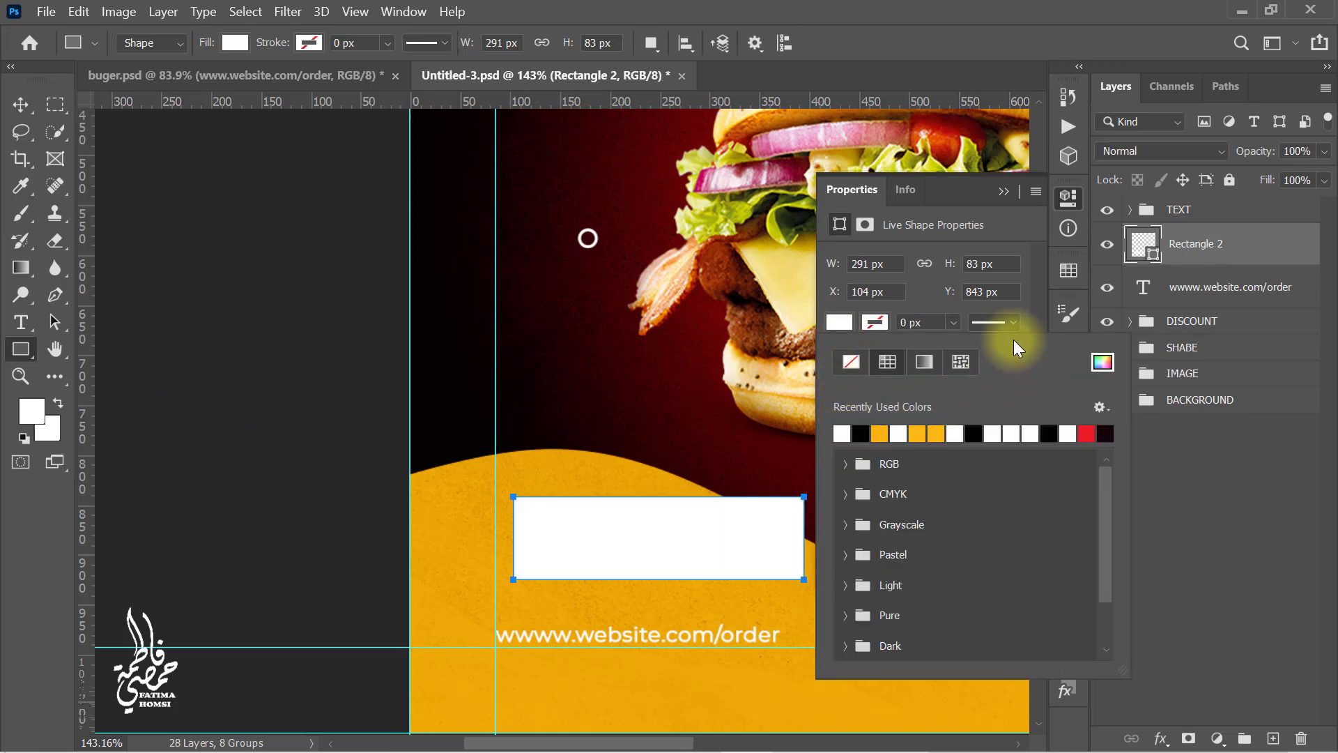
{"action": "left_click", "coordinate": [1022, 308]}
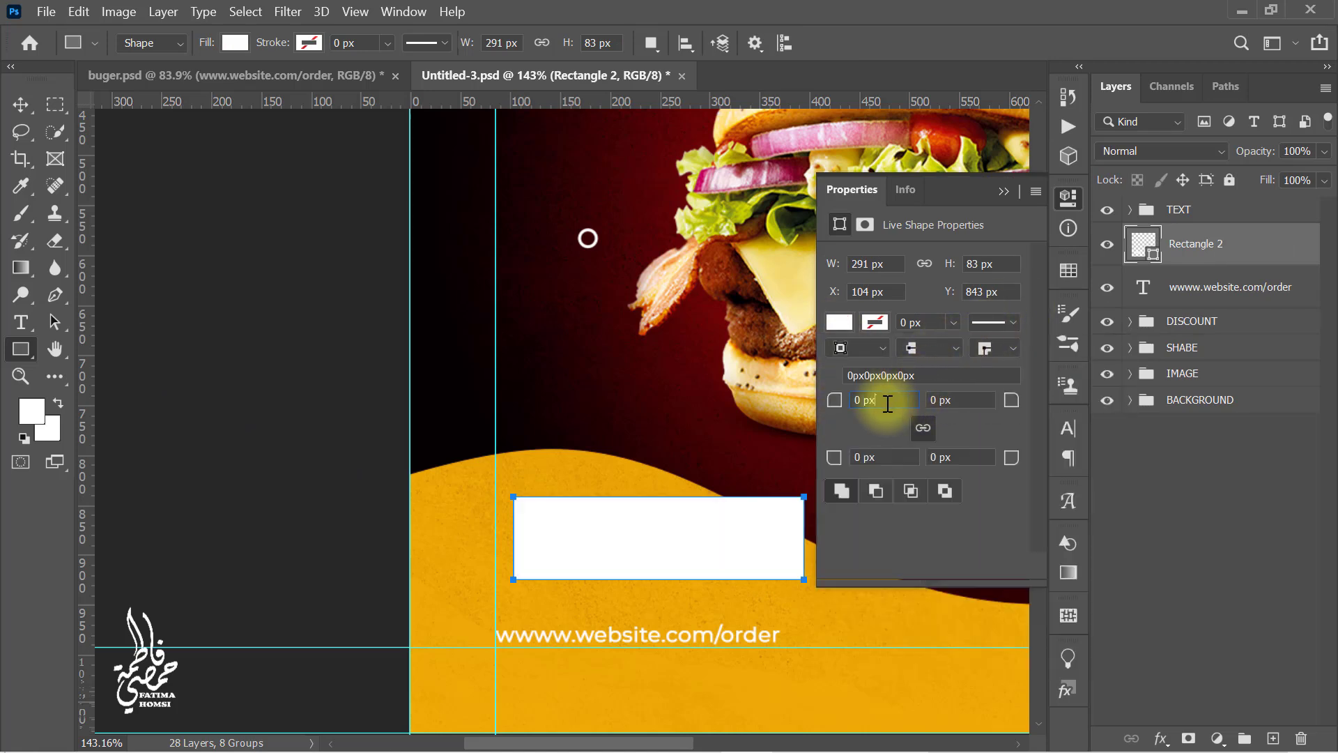
- Round all corners of the white rectangle to a 35 px radius
{"action": "left_click_drag", "start_coordinate": [891, 404], "coordinate": [839, 401]}
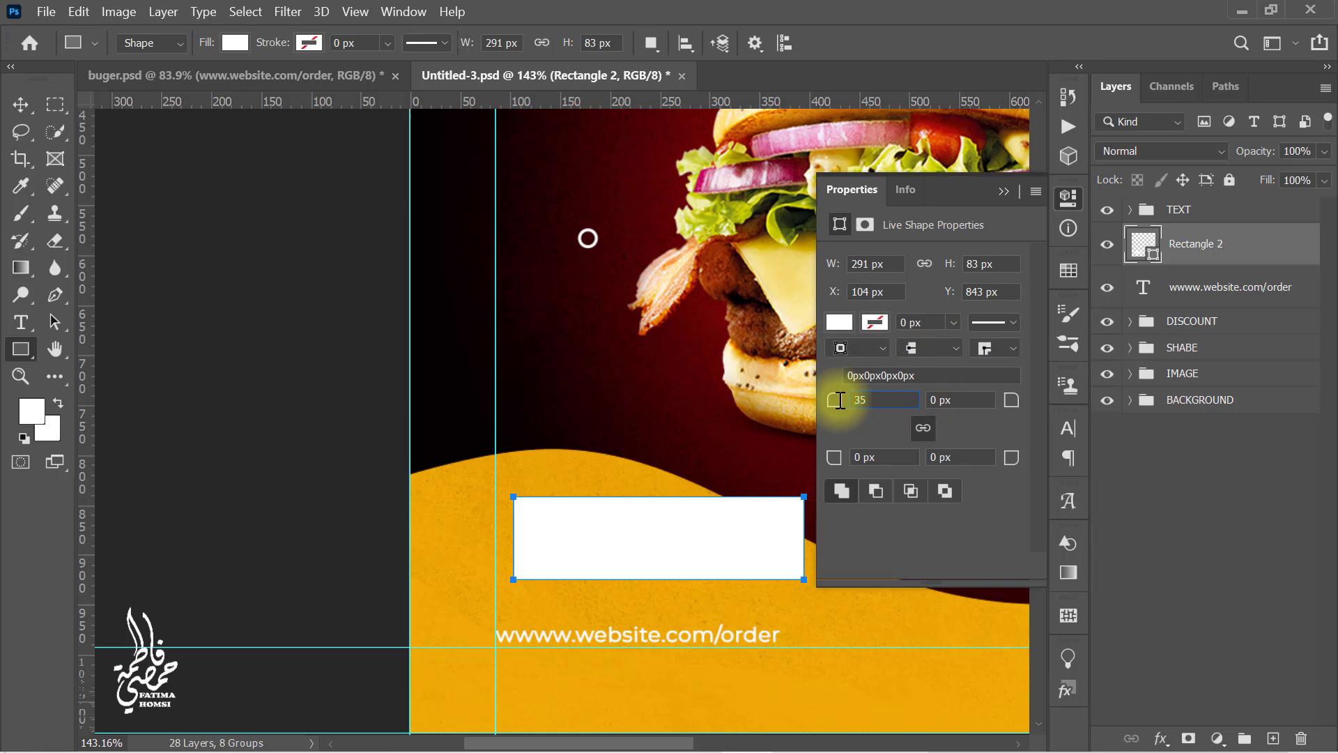
{"action": "type", "text": "35"}
{"action": "key", "text": "Return"}
{"action": "left_click", "coordinate": [1004, 191]}
- Shrink the rounded white rectangle and place it against the left margin guide directly above the website address
{"action": "key", "text": "ctrl+t"}
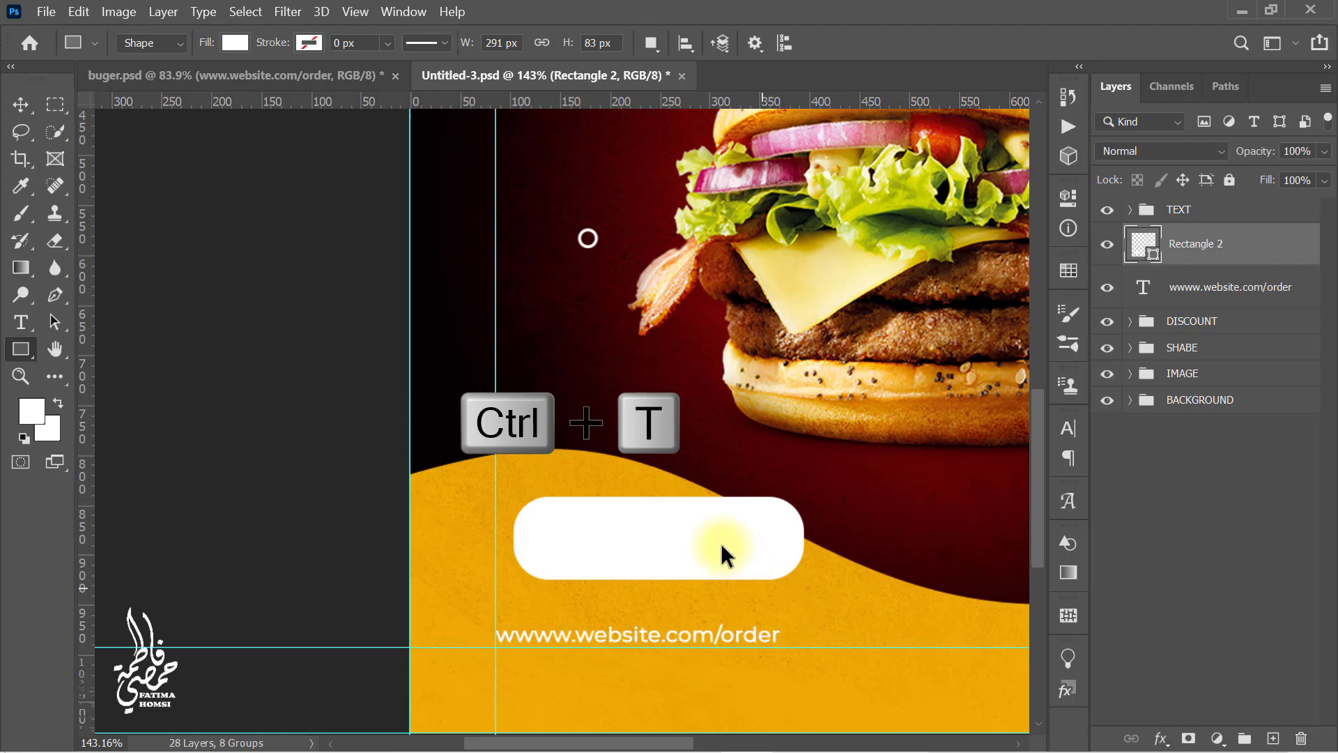
{"action": "left_click_drag", "start_coordinate": [651, 494], "coordinate": [562, 588]}
{"action": "left_click", "coordinate": [985, 43]}
- Add the text "Order Now" in white Montserrat Regular and place it centred on the rounded white rectangle
{"action": "left_click", "coordinate": [21, 322]}
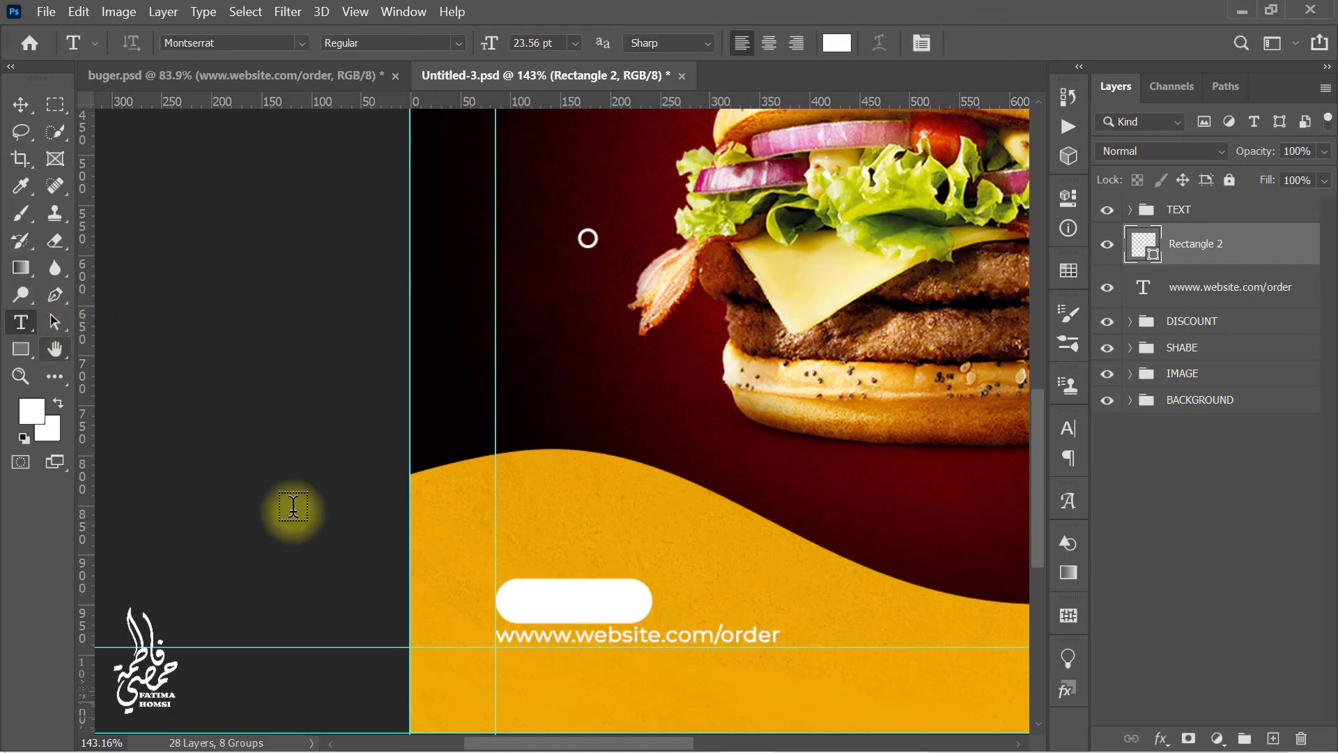
{"action": "left_click", "coordinate": [642, 517]}
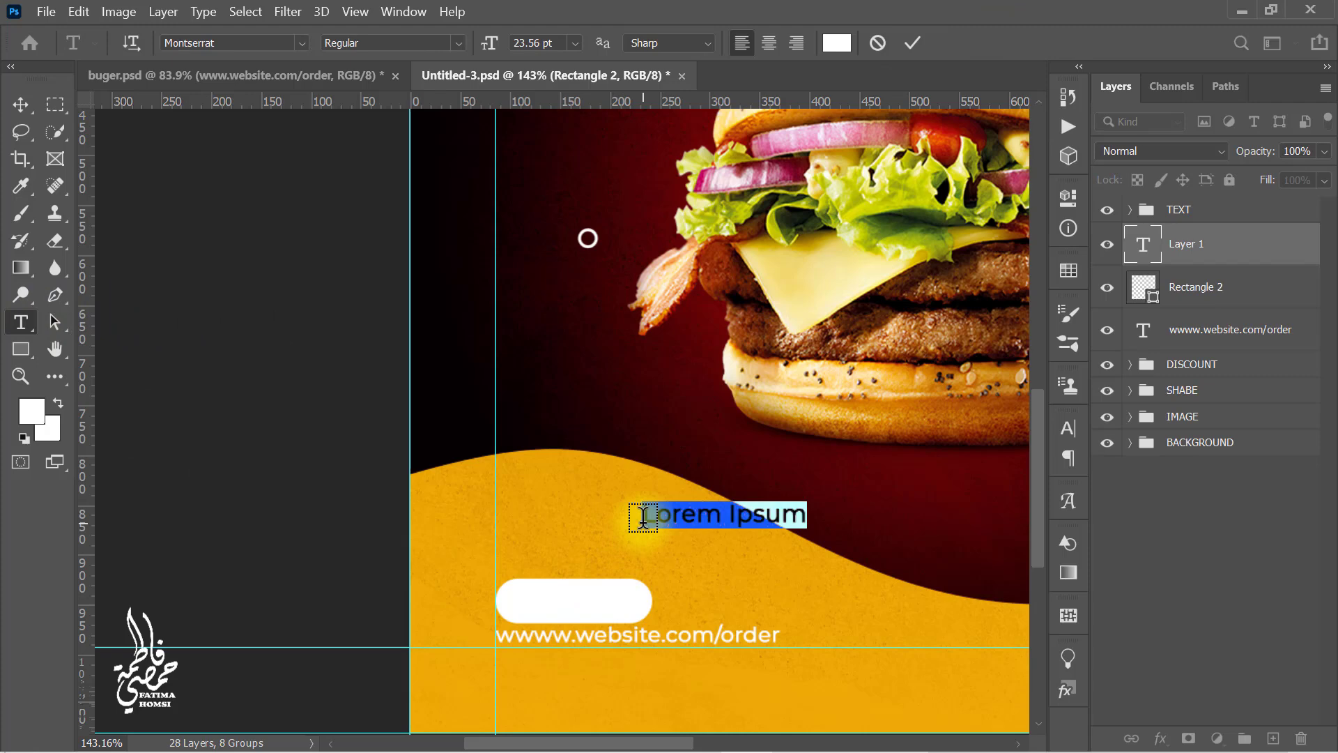
{"action": "type", "text": "Order "}
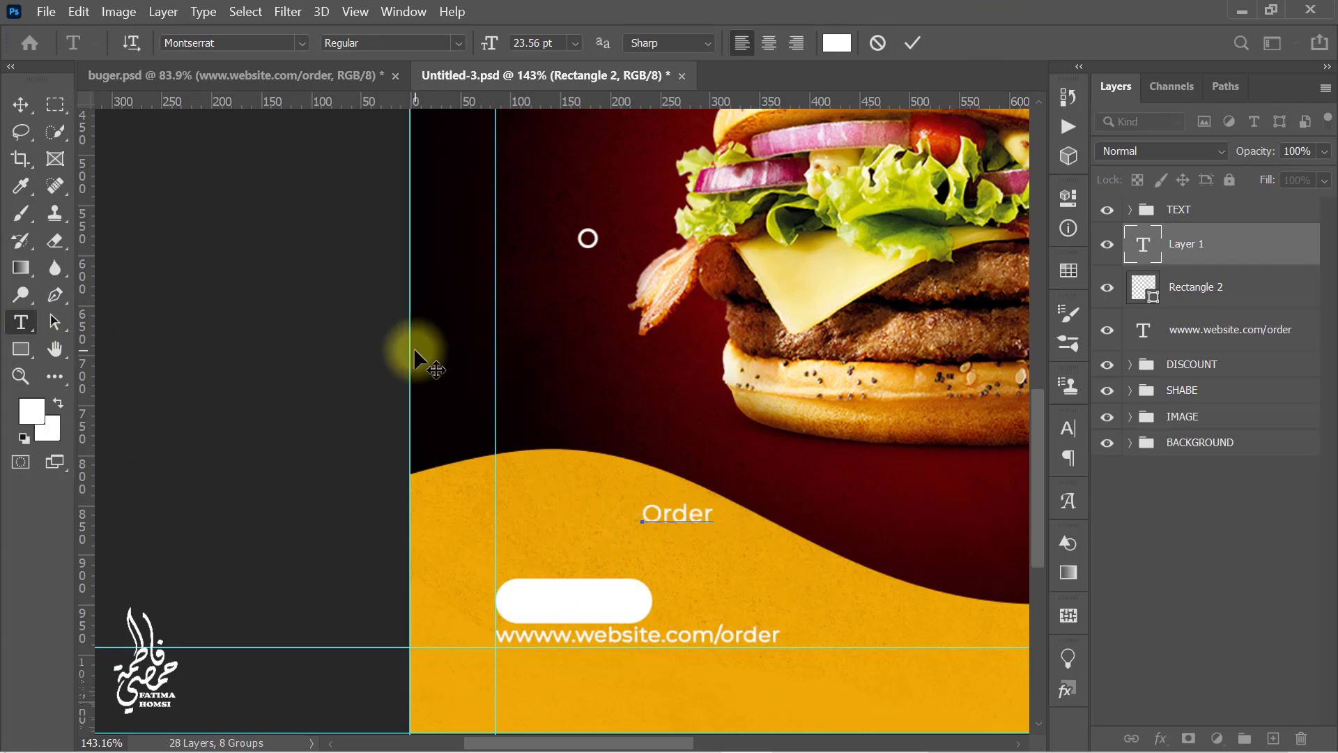
{"action": "type", "text": "Now"}
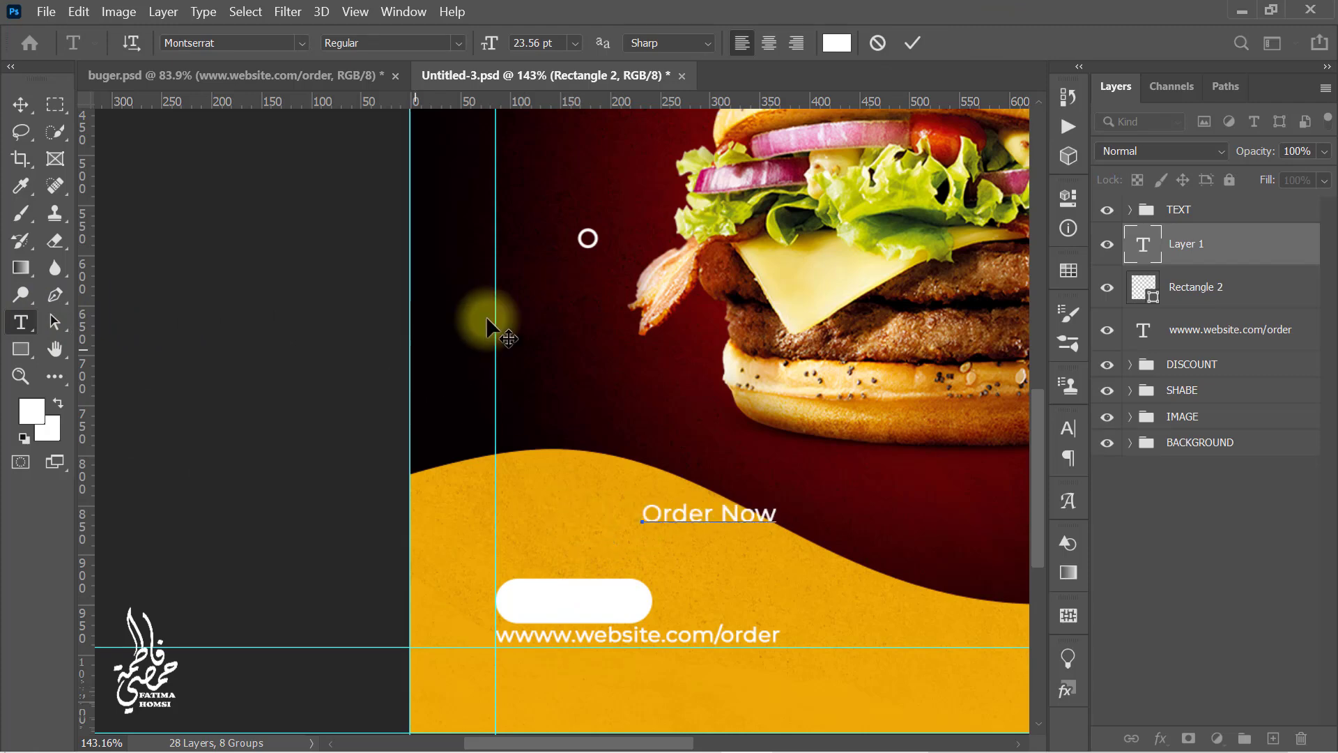
{"action": "left_click", "coordinate": [912, 44]}
{"action": "key", "text": "ctrl+t"}
{"action": "left_click_drag", "start_coordinate": [730, 513], "coordinate": [594, 600]}
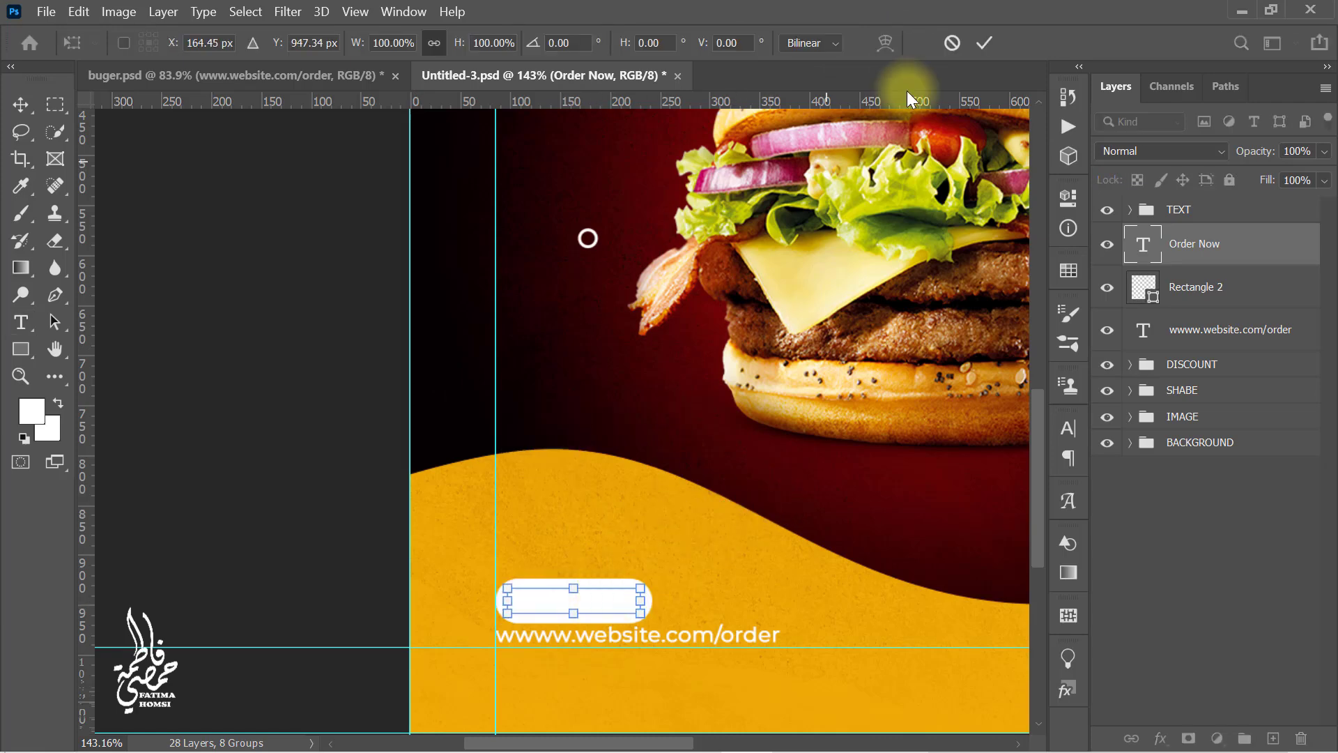
{"action": "left_click", "coordinate": [991, 43]}
- Recolour the "Order Now" text with the yellow sampled from the wave (eeaa05) and set its font to Montserrat Black
{"action": "left_click", "coordinate": [840, 42]}
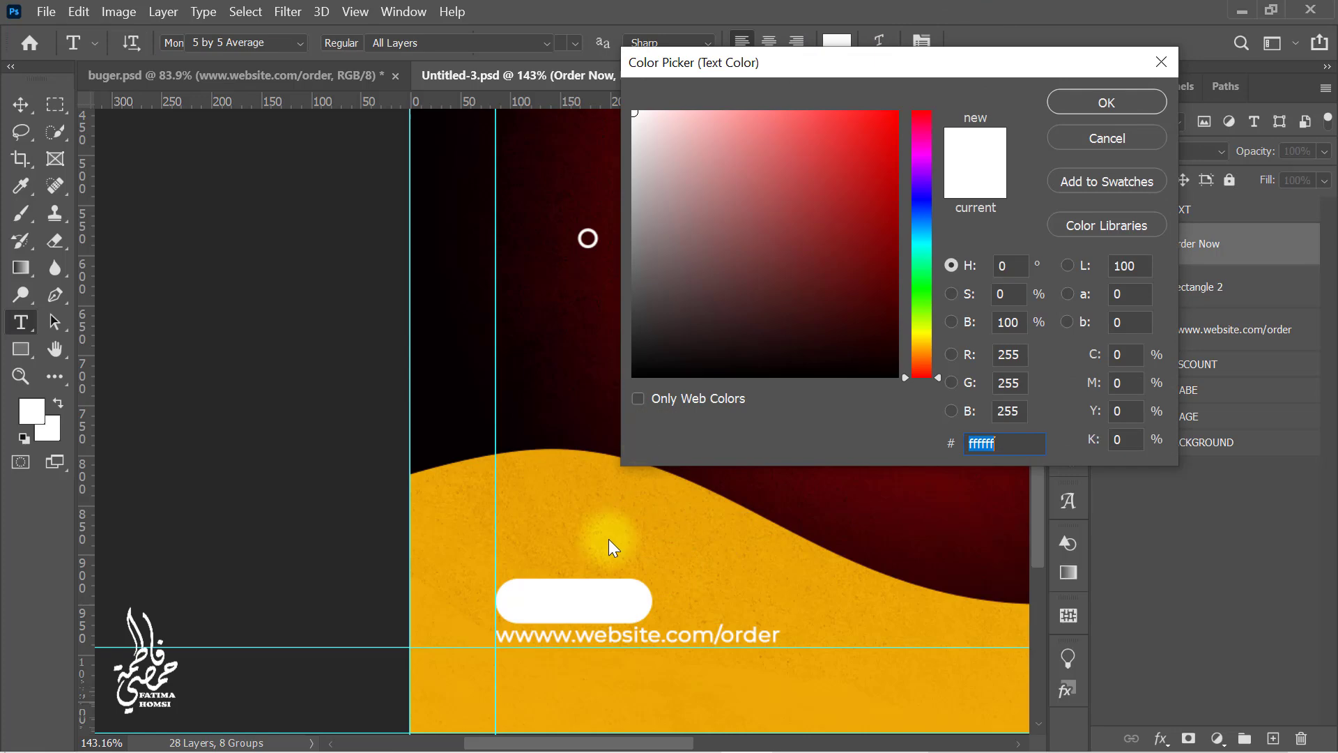
{"action": "left_click", "coordinate": [571, 677]}
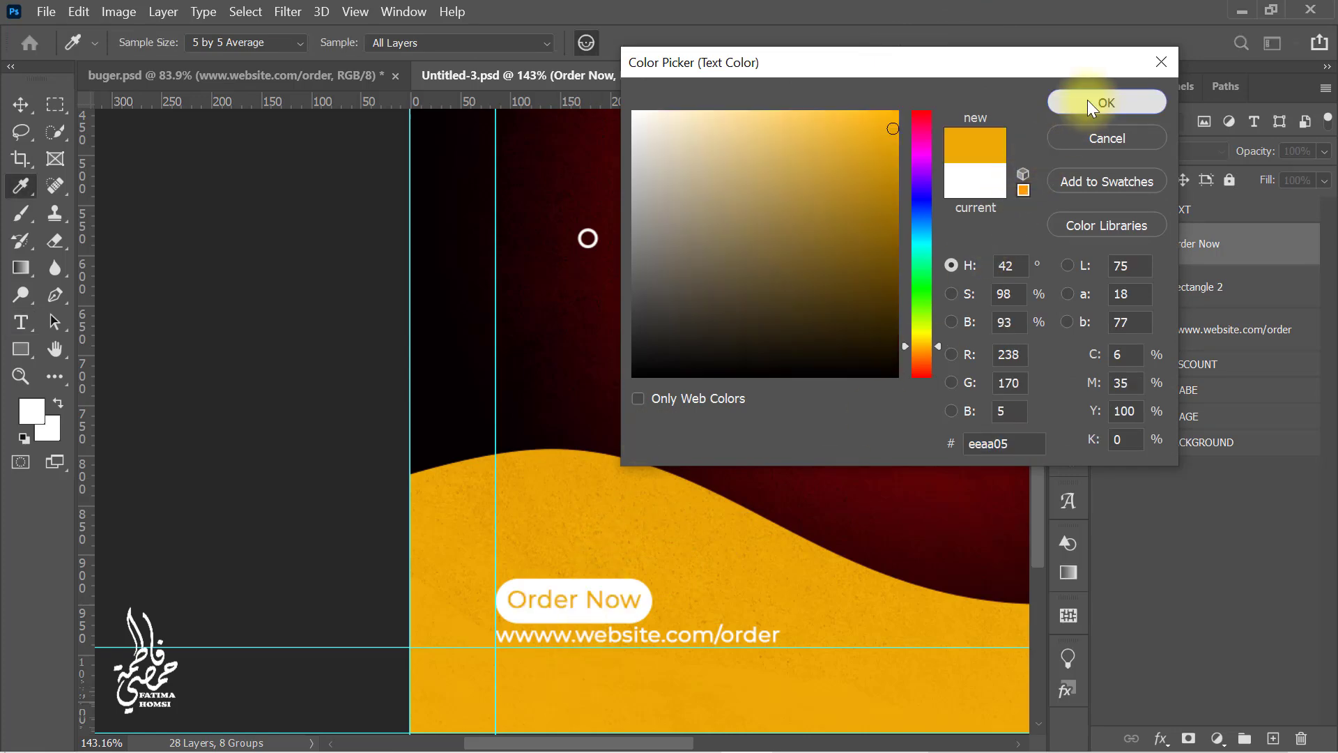
{"action": "left_click", "coordinate": [1089, 101]}
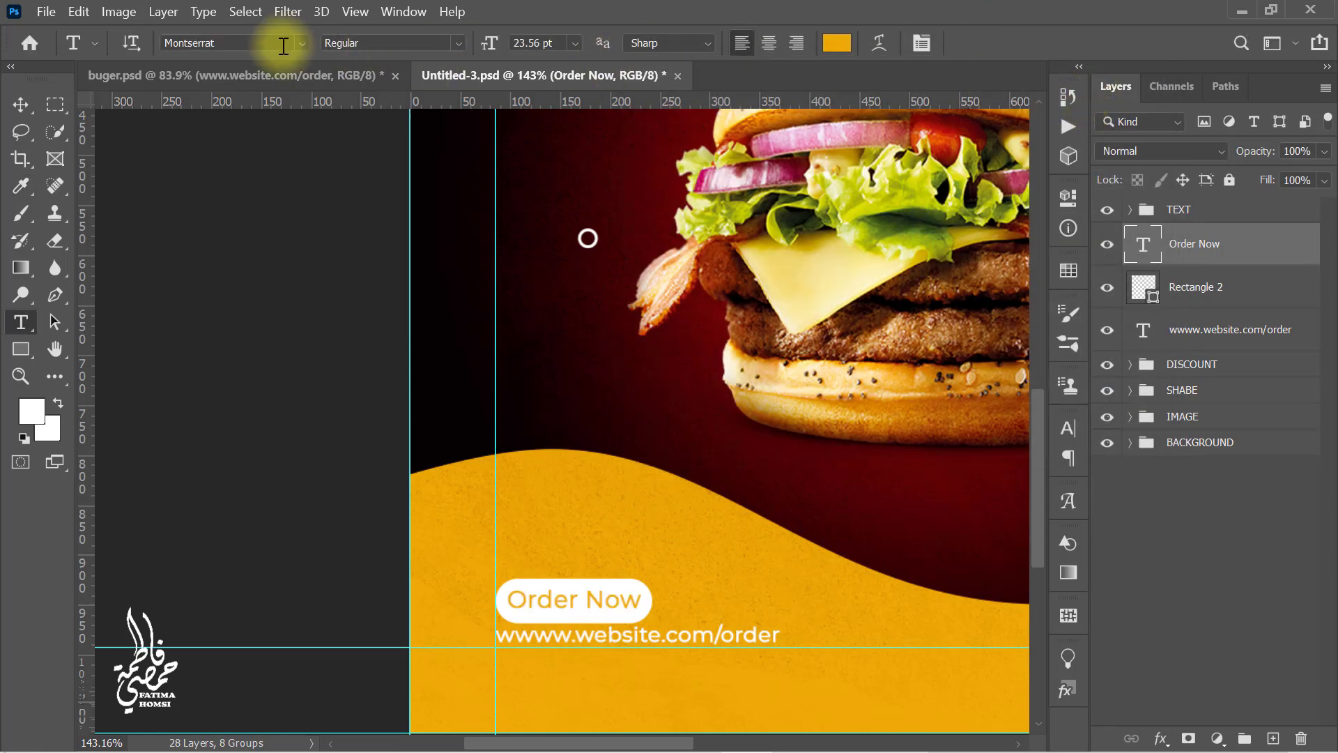
{"action": "type", "text": "mon"}
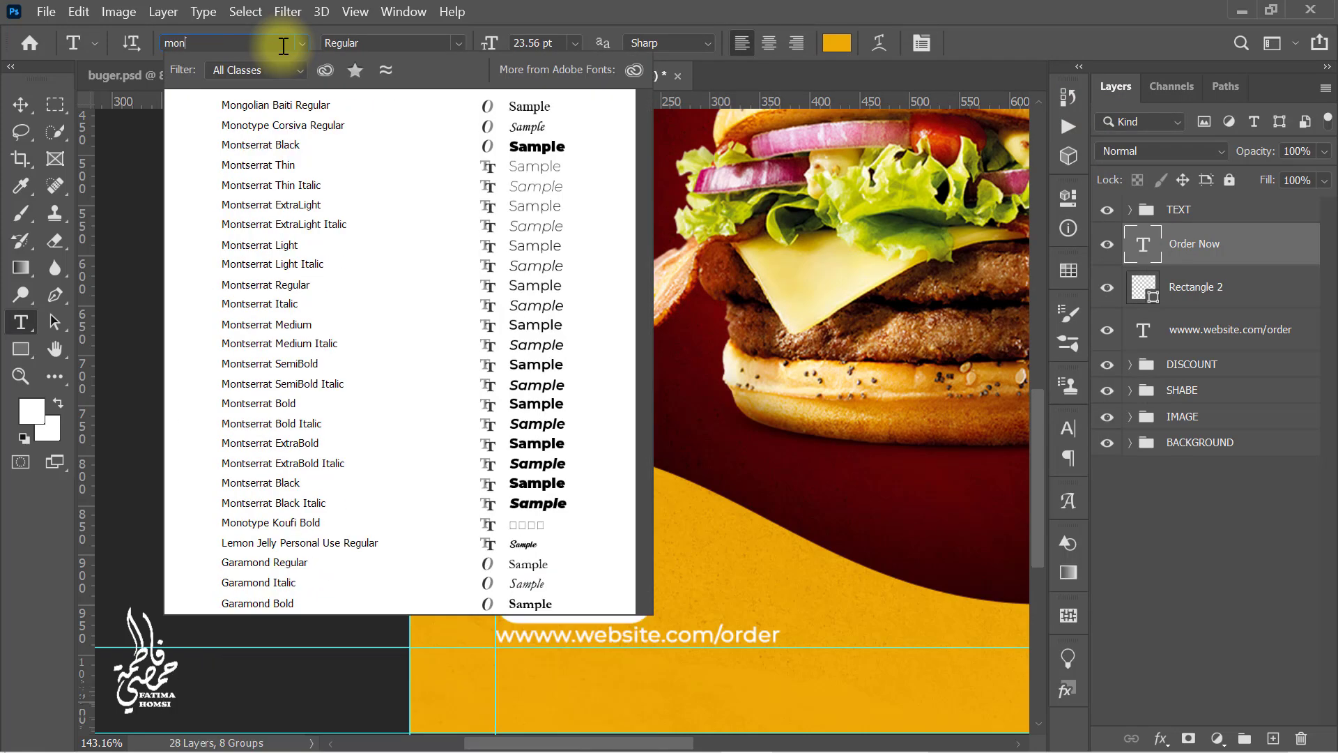
{"action": "left_click", "coordinate": [324, 145]}
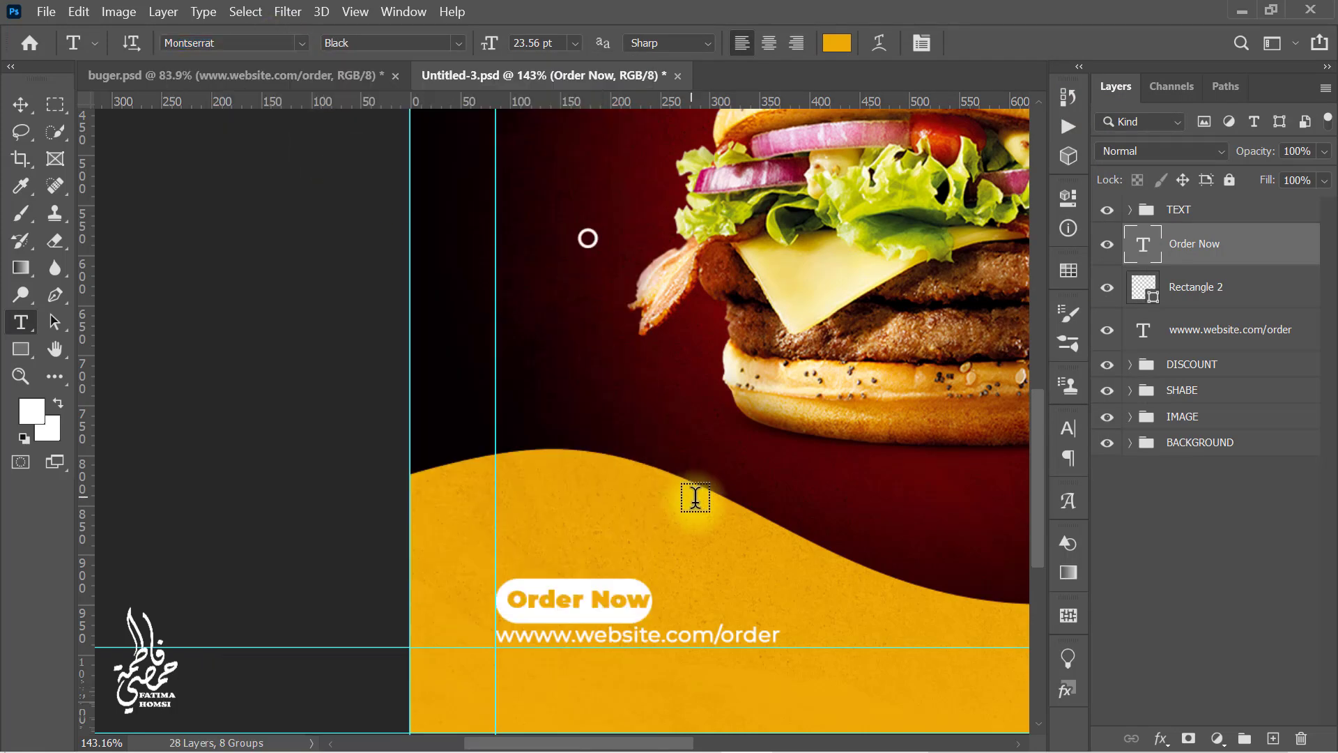
- Scale the "Order Now" text to 89.63% and centre it inside the white button
{"action": "key", "text": "ctrl+t"}
{"action": "mouse_move", "coordinate": [581, 588]}
{"action": "left_mouse_down"}
{"action": "mouse_move", "coordinate": [576, 552]}
{"action": "mouse_move", "coordinate": [565, 582]}
{"action": "left_mouse_up"}
{"action": "scroll", "coordinate": [579, 622], "scroll_direction": "up", "scroll_amount": 5}
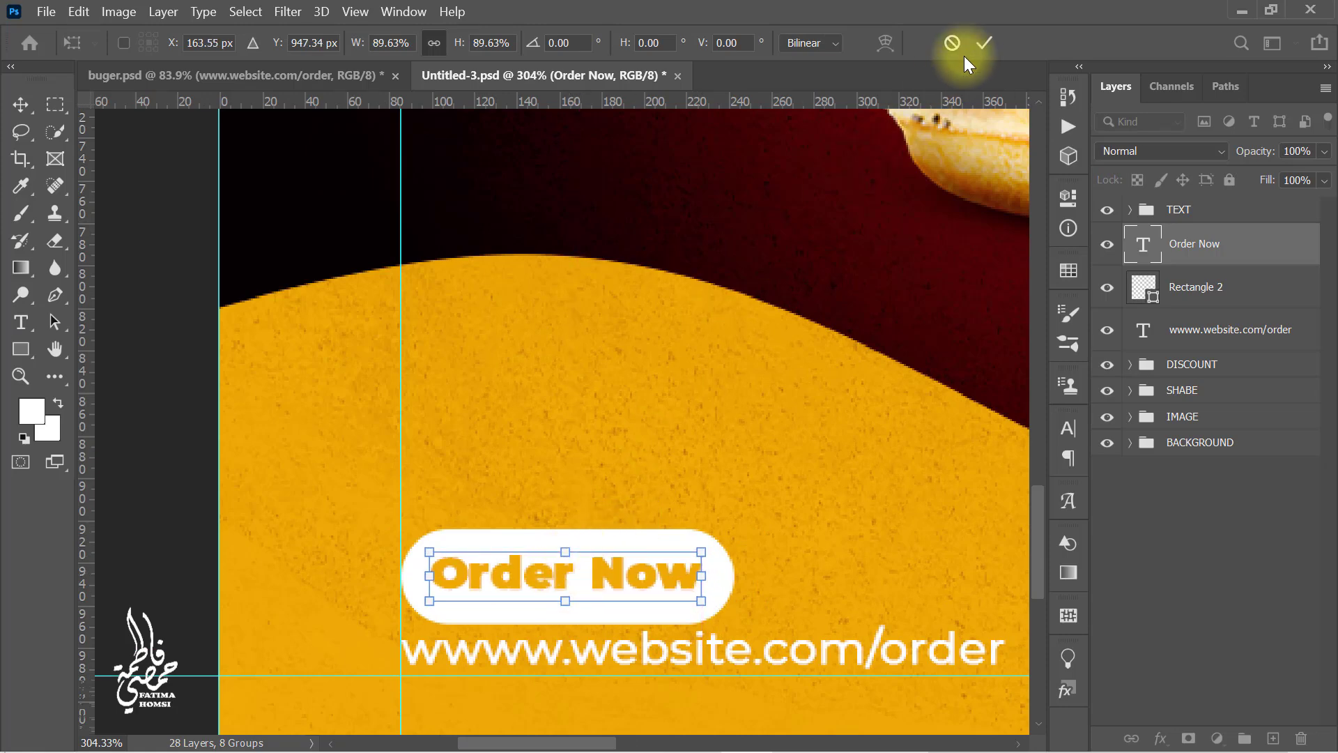
{"action": "left_click", "coordinate": [979, 43]}
{"action": "scroll", "coordinate": [811, 241], "scroll_direction": "down", "scroll_amount": 3}
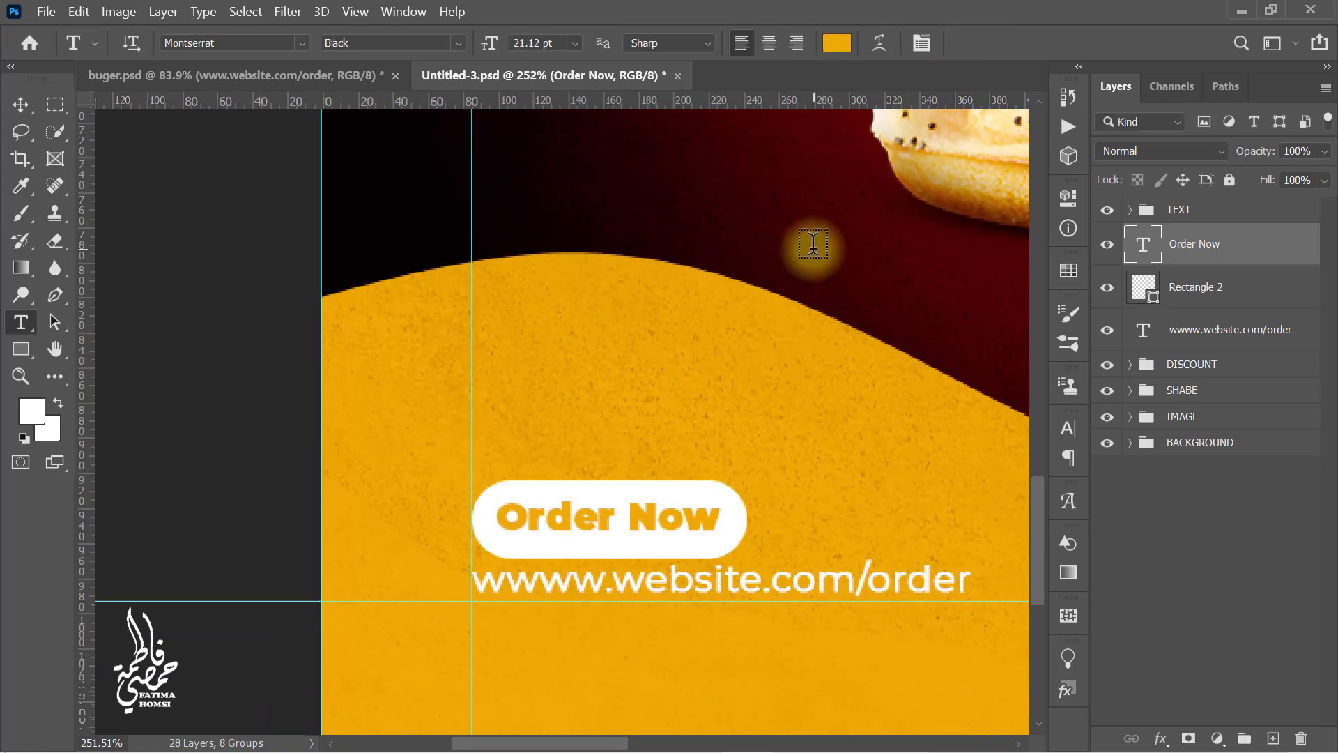
{"action": "scroll", "coordinate": [746, 320], "scroll_direction": "down", "scroll_amount": 3}
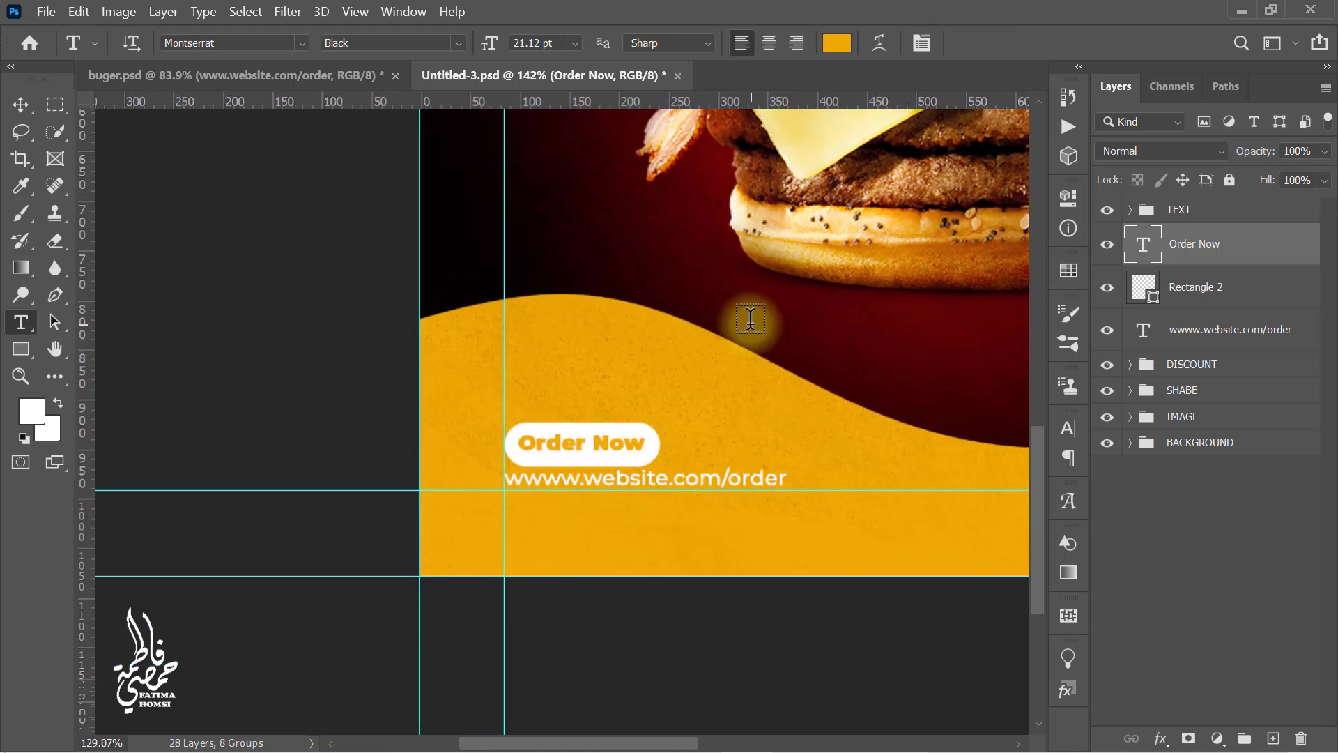
{"action": "scroll", "coordinate": [749, 320], "scroll_direction": "down", "scroll_amount": 3}
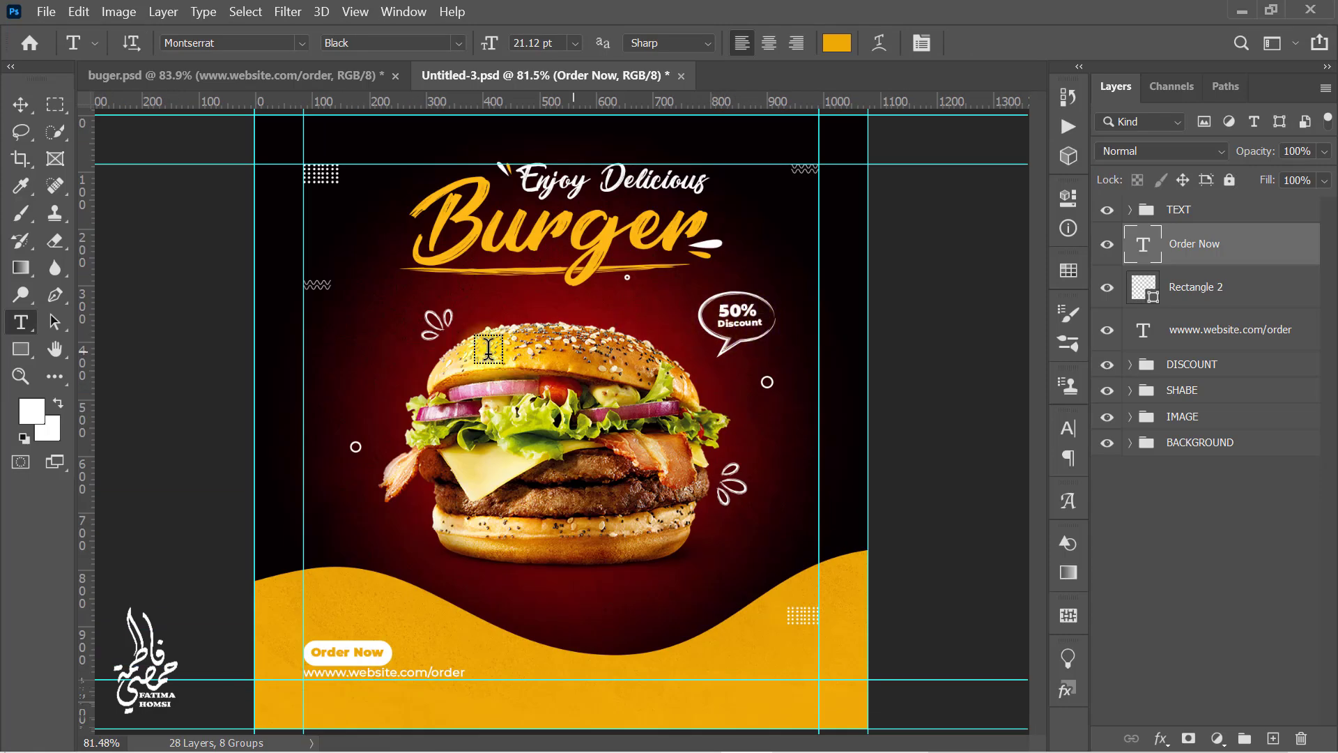
- Draw a circle about 46 px across on the wave beside the canvas's right margin guide and fill it with white
{"action": "left_click", "coordinate": [23, 349]}
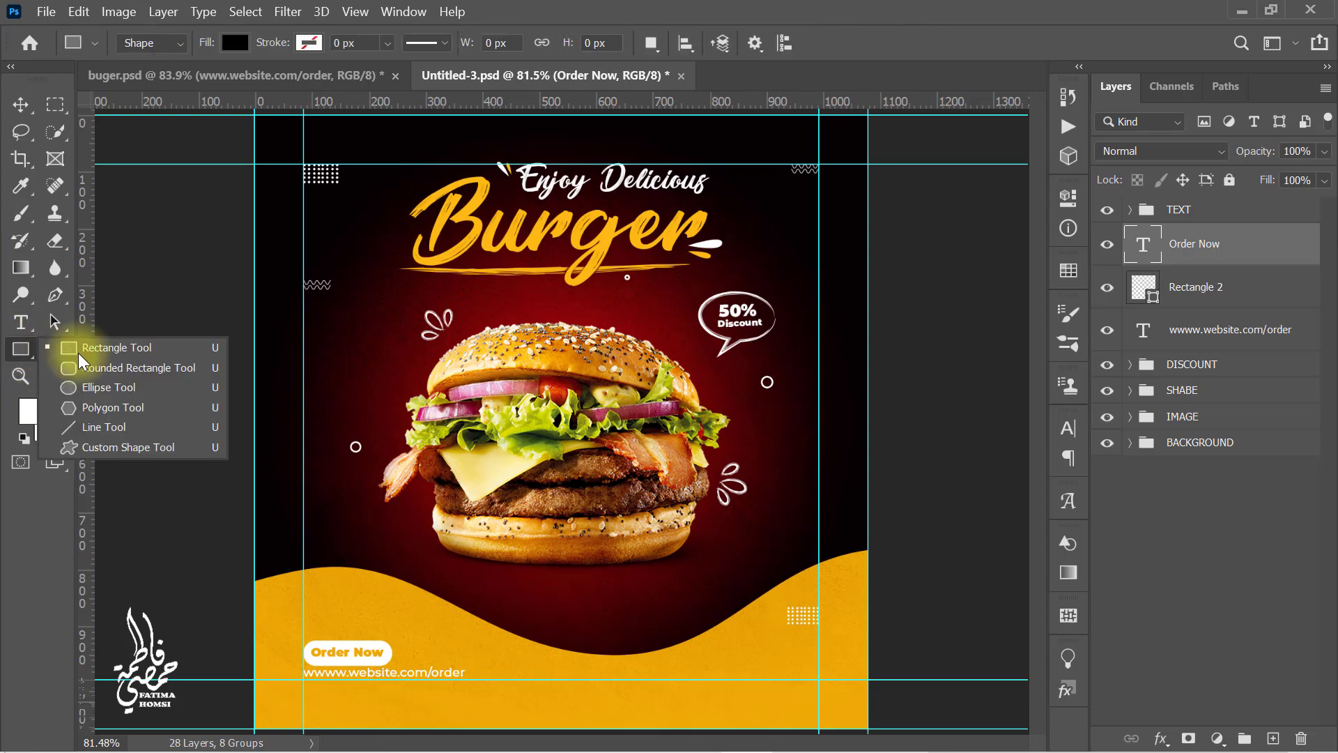
{"action": "left_click", "coordinate": [148, 392]}
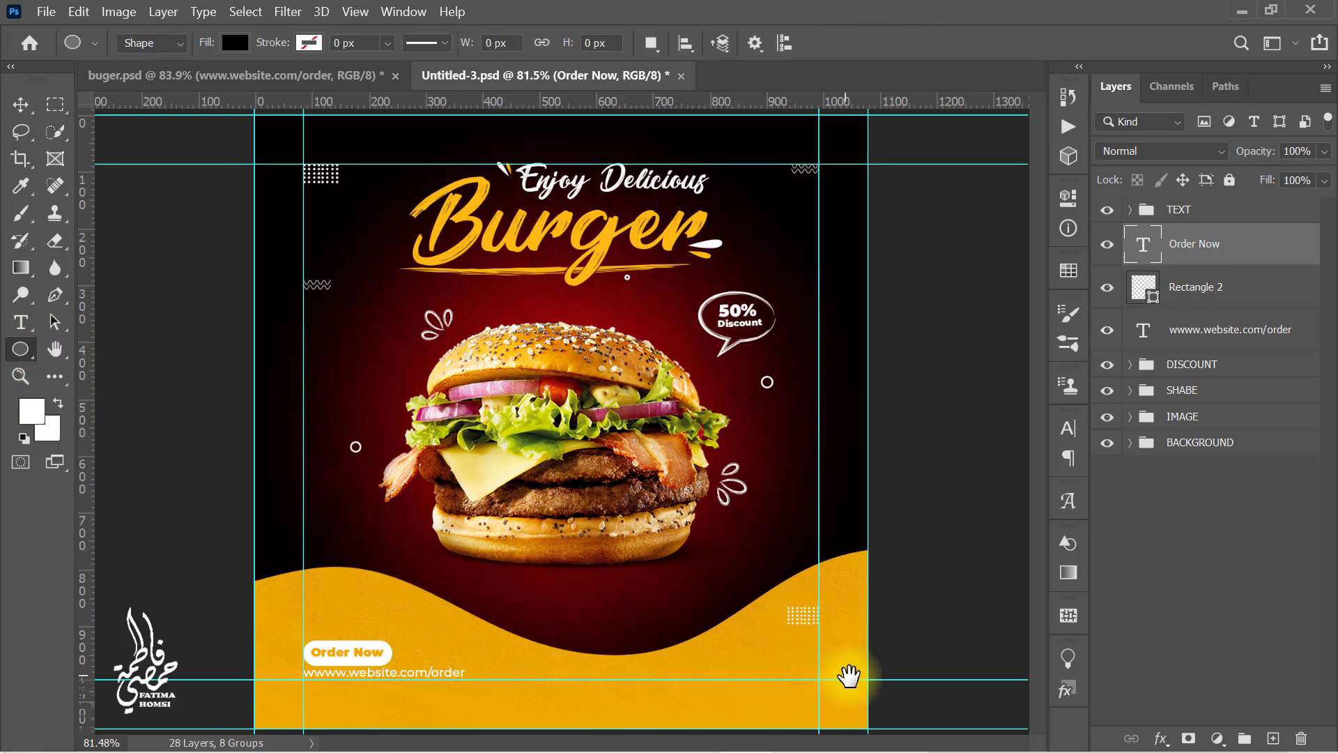
{"action": "scroll", "coordinate": [849, 675], "scroll_direction": "up", "scroll_amount": 5}
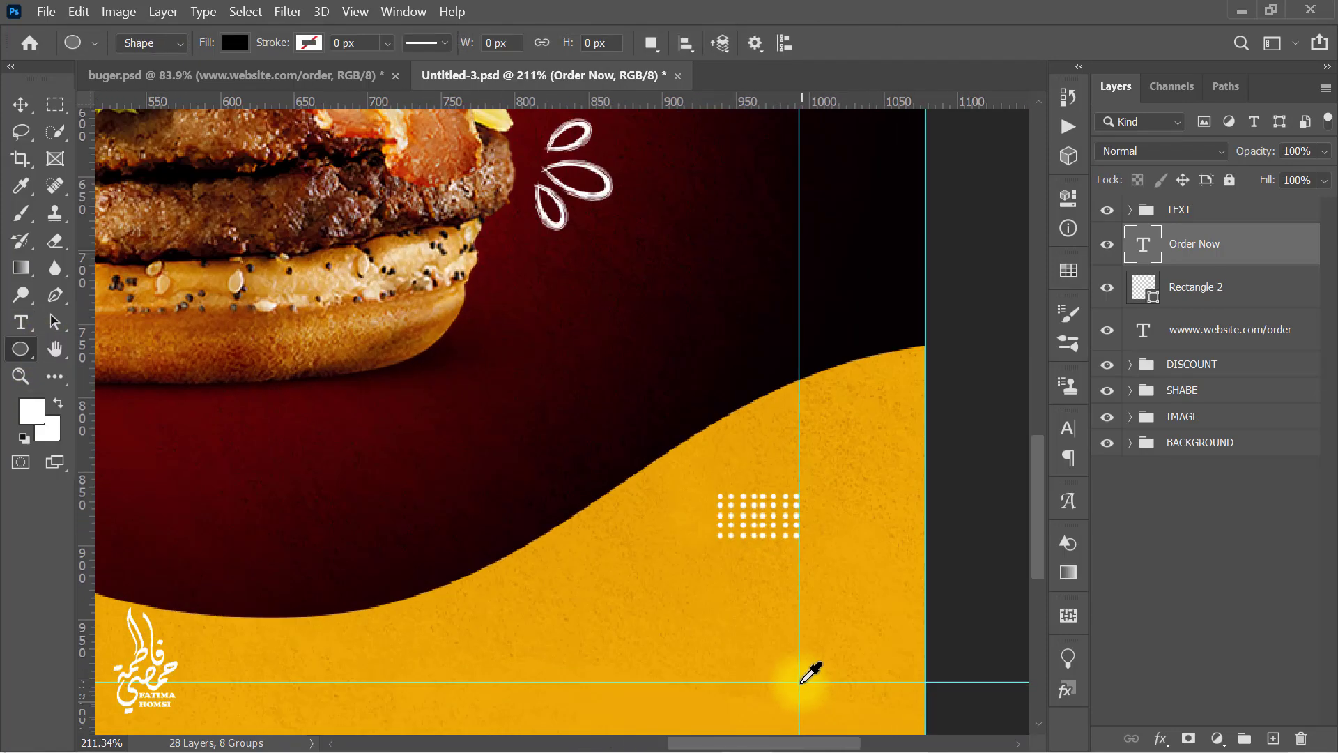
{"action": "left_click_drag", "start_coordinate": [713, 579], "coordinate": [799, 669]}
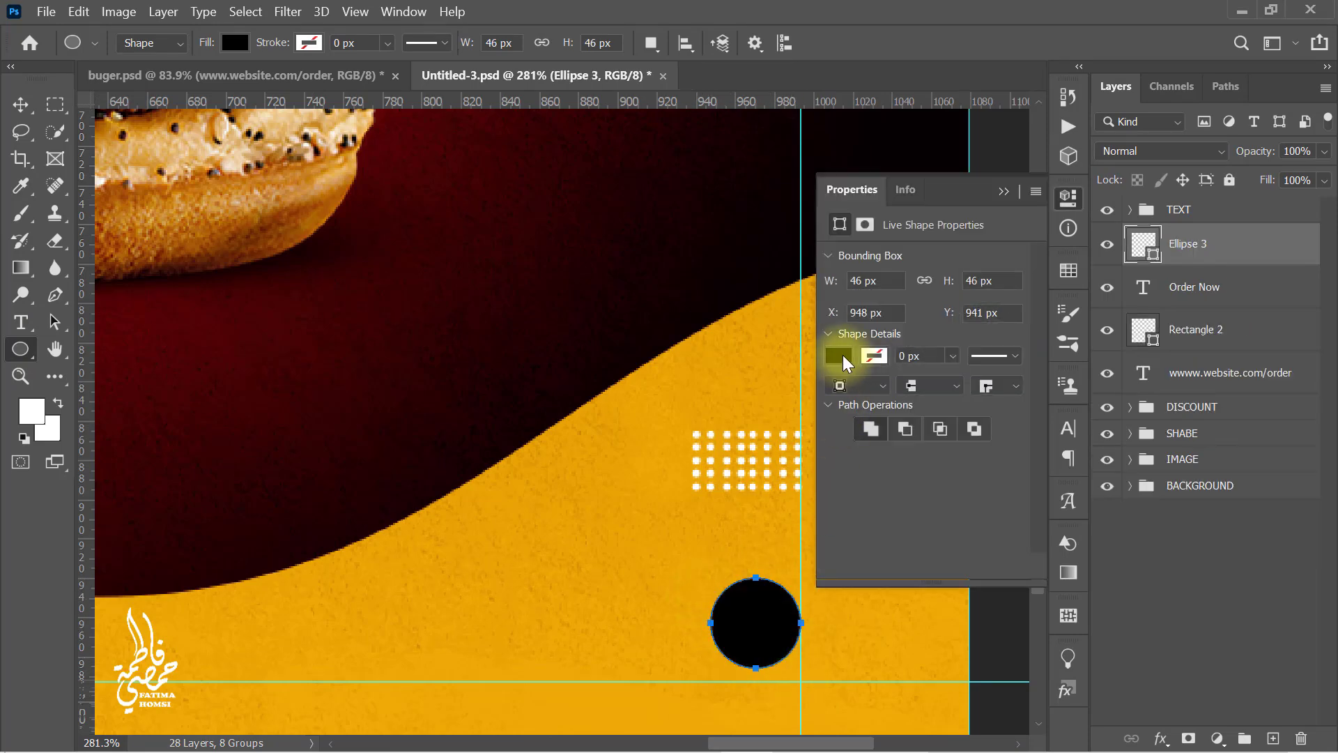
{"action": "left_click", "coordinate": [839, 356]}
{"action": "left_click", "coordinate": [860, 467]}
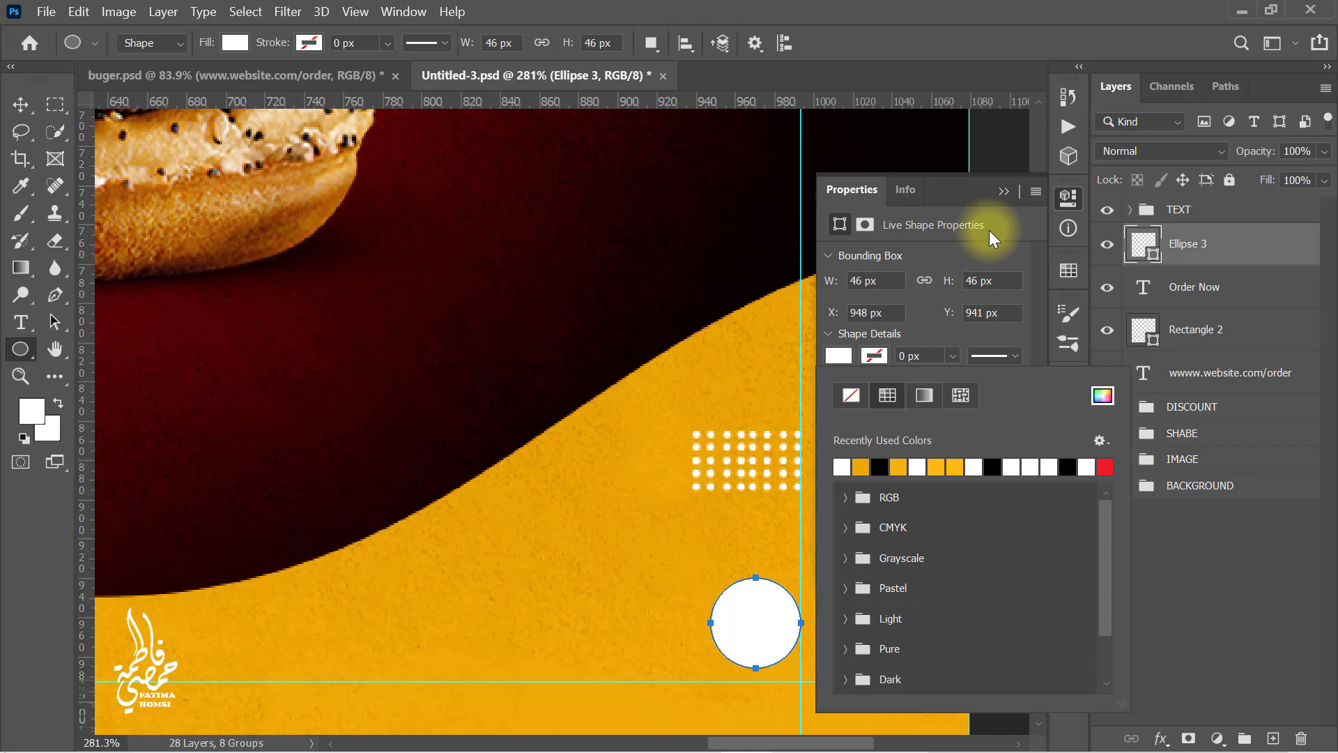
{"action": "left_click", "coordinate": [1003, 188]}
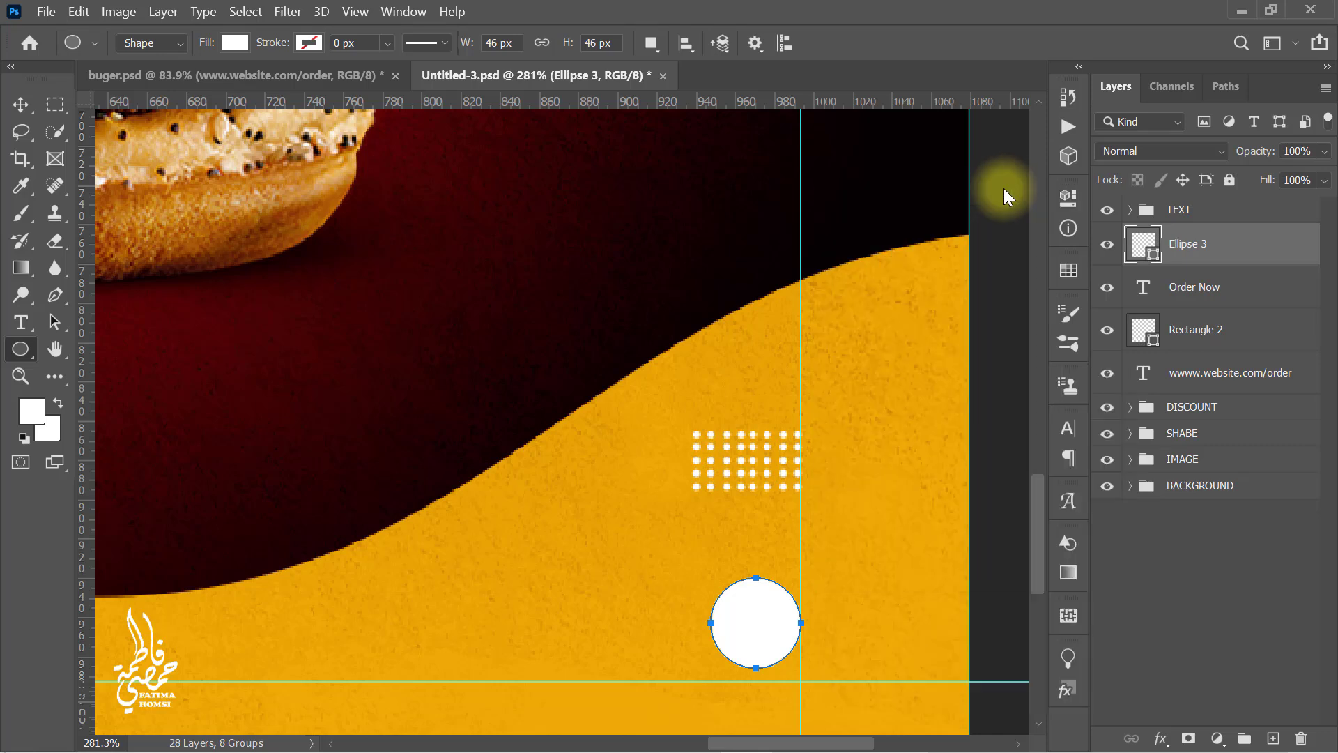
- Draw a telephone handset custom shape about 24 x 24 px inside the white circle
{"action": "right_click", "coordinate": [21, 347]}
{"action": "left_click", "coordinate": [171, 445]}
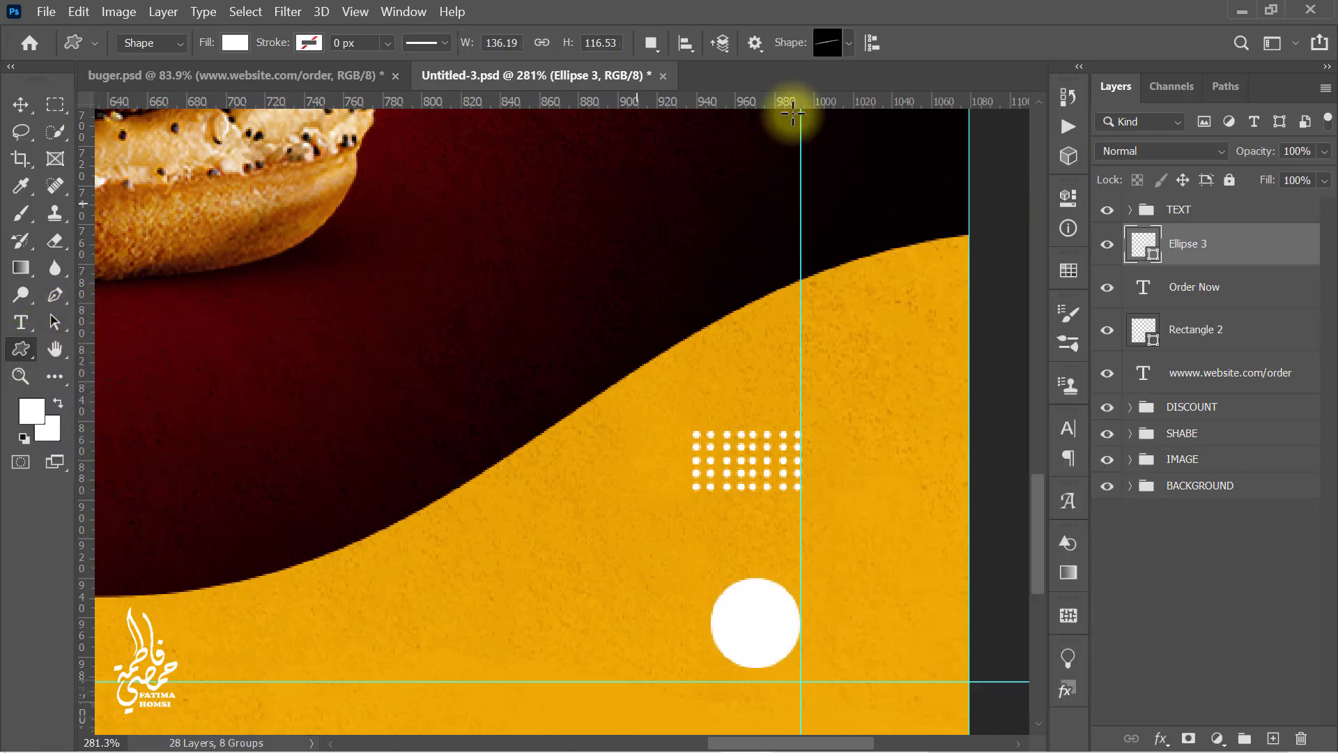
{"action": "left_click", "coordinate": [823, 54]}
{"action": "left_click", "coordinate": [1018, 255]}
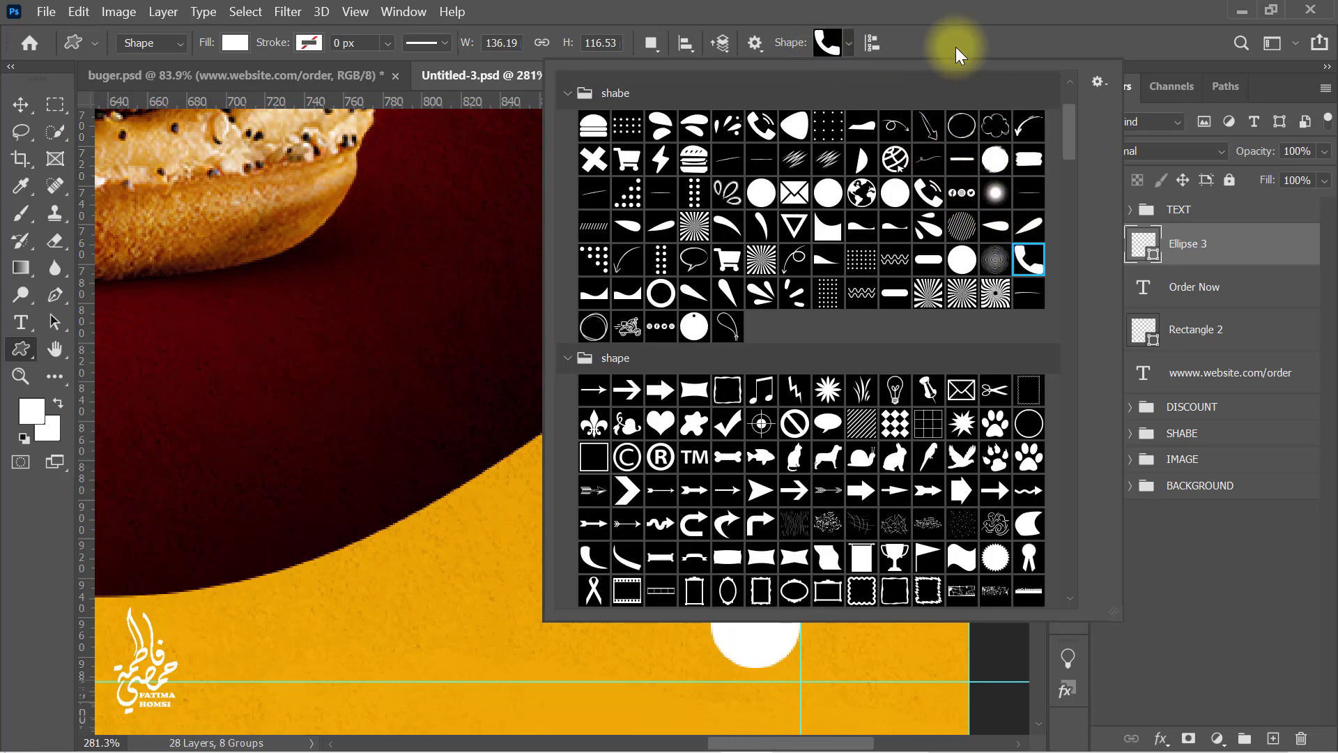
{"action": "left_click", "coordinate": [944, 157]}
{"action": "left_click_drag", "start_coordinate": [740, 601], "coordinate": [784, 645]}
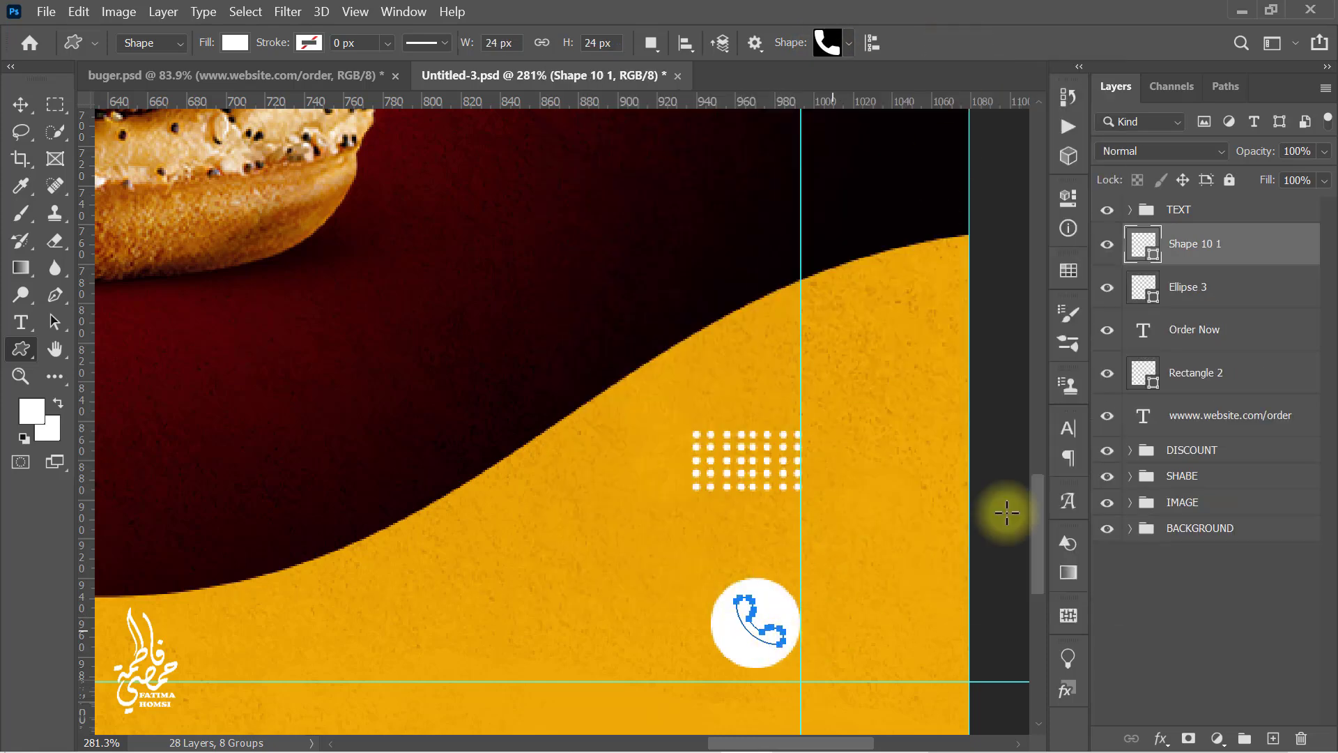
- Fill the handset shape with the wave's yellow (e9a505) and centre it in the white circle
{"action": "double_click", "coordinate": [1145, 244]}
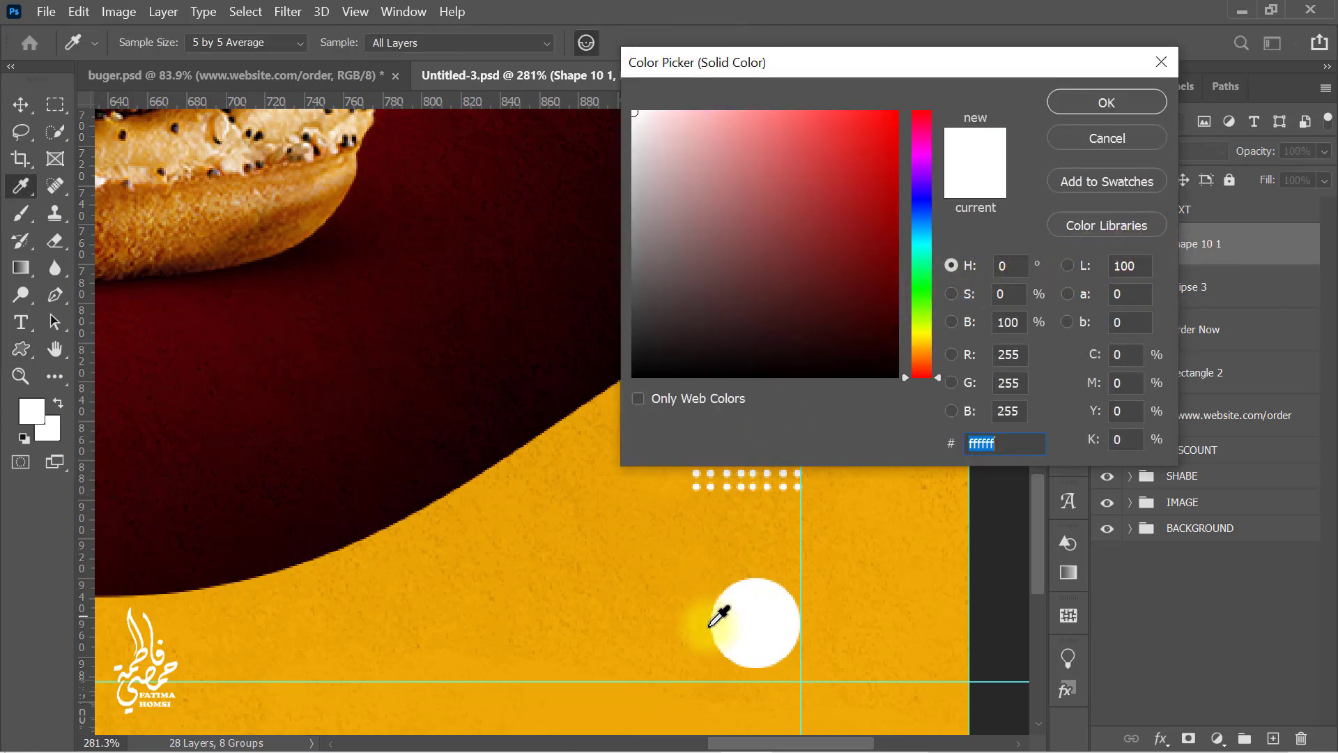
{"action": "left_click", "coordinate": [687, 587]}
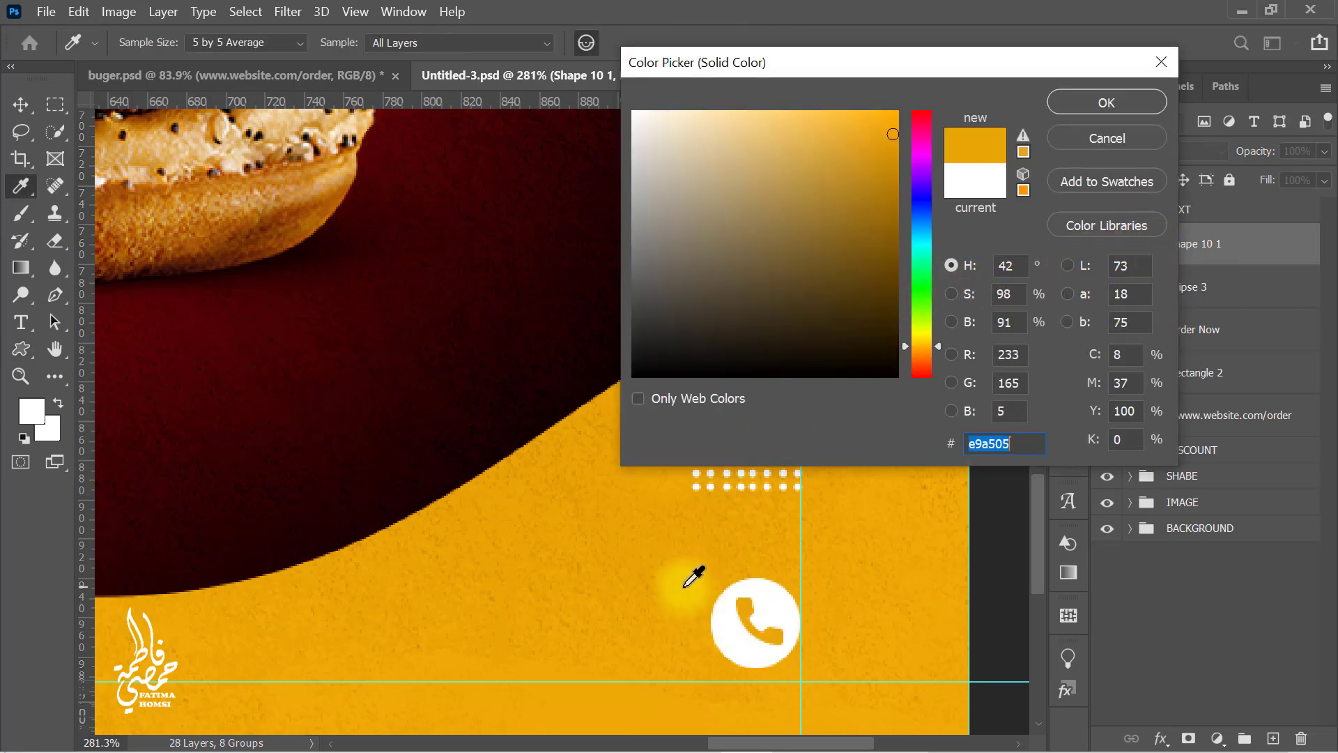
{"action": "left_click", "coordinate": [1115, 106]}
{"action": "key", "text": "ctrl+t"}
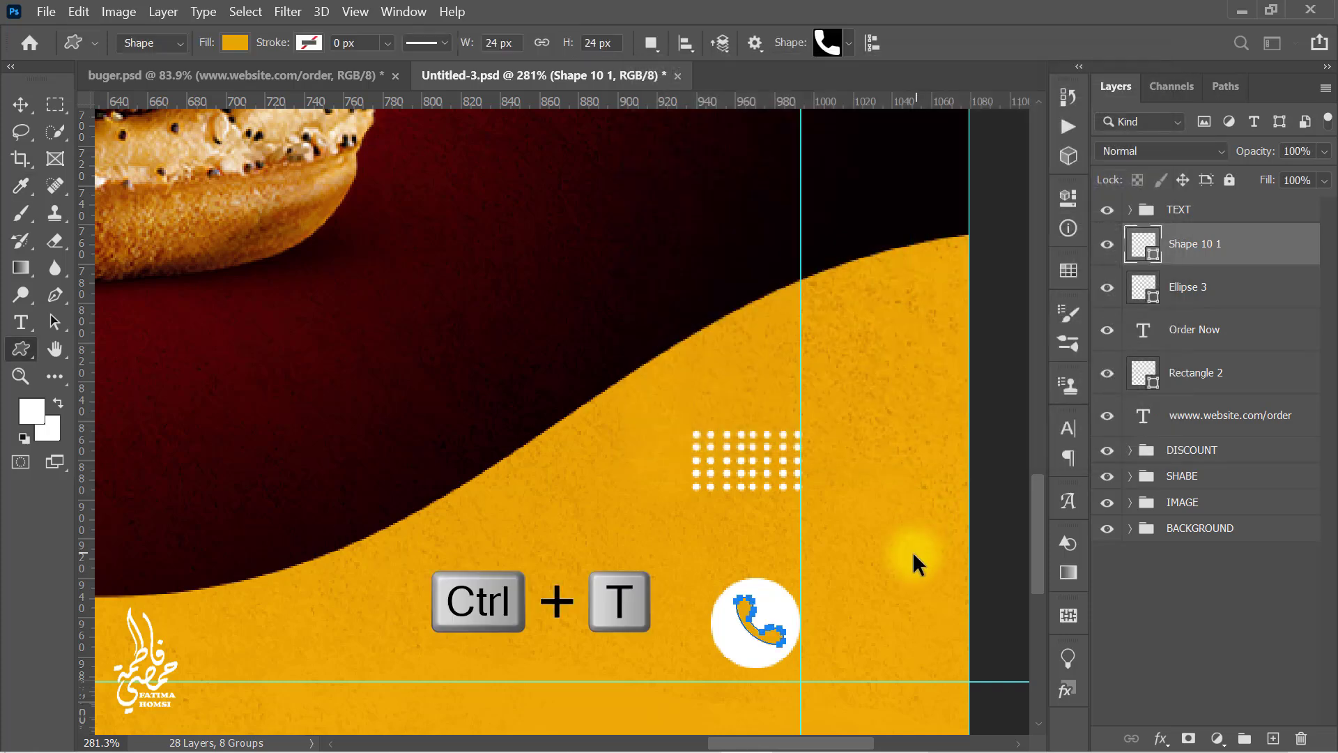
{"action": "left_click_drag", "start_coordinate": [764, 616], "coordinate": [759, 616]}
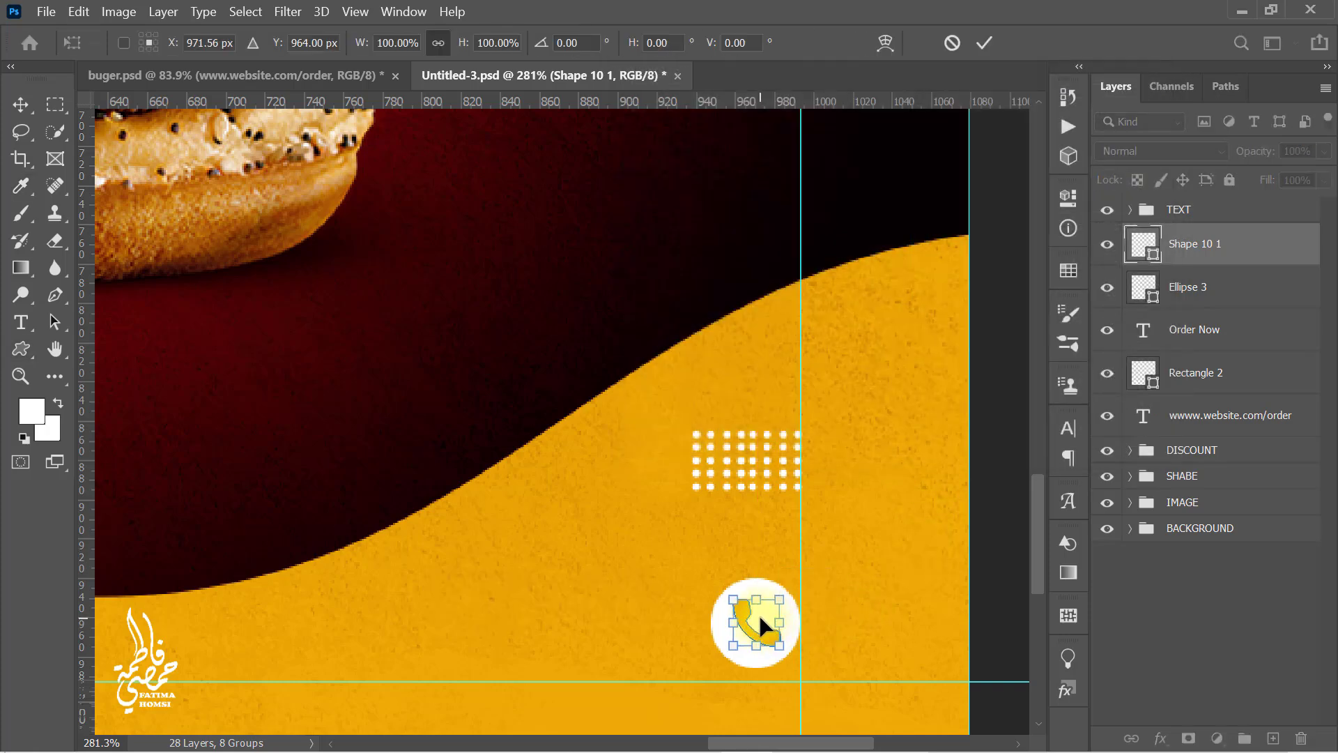
{"action": "left_click", "coordinate": [983, 43]}
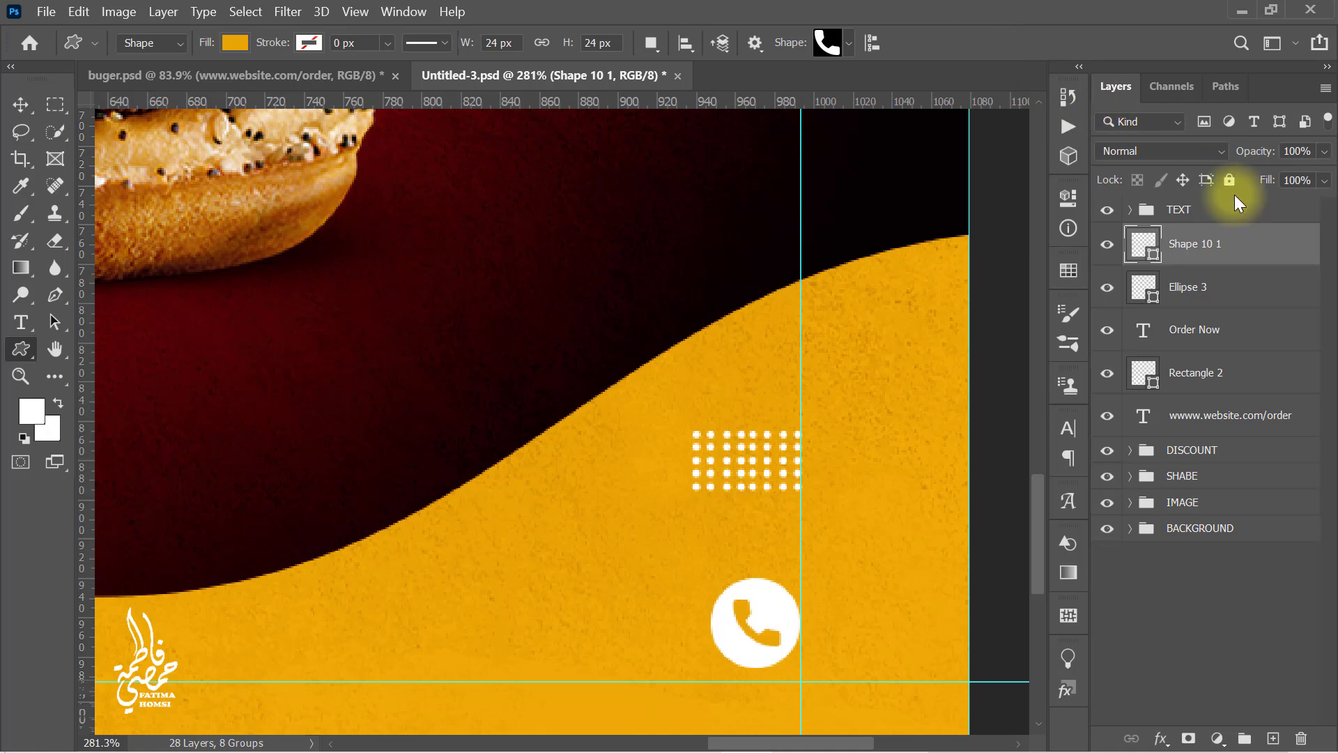
- Scale the circle and handset together to 88.11% and align them to the canvas's right and bottom margin guides
{"action": "left_click", "coordinate": [1227, 287], "text": "shift"}
{"action": "key", "text": "ctrl+t"}
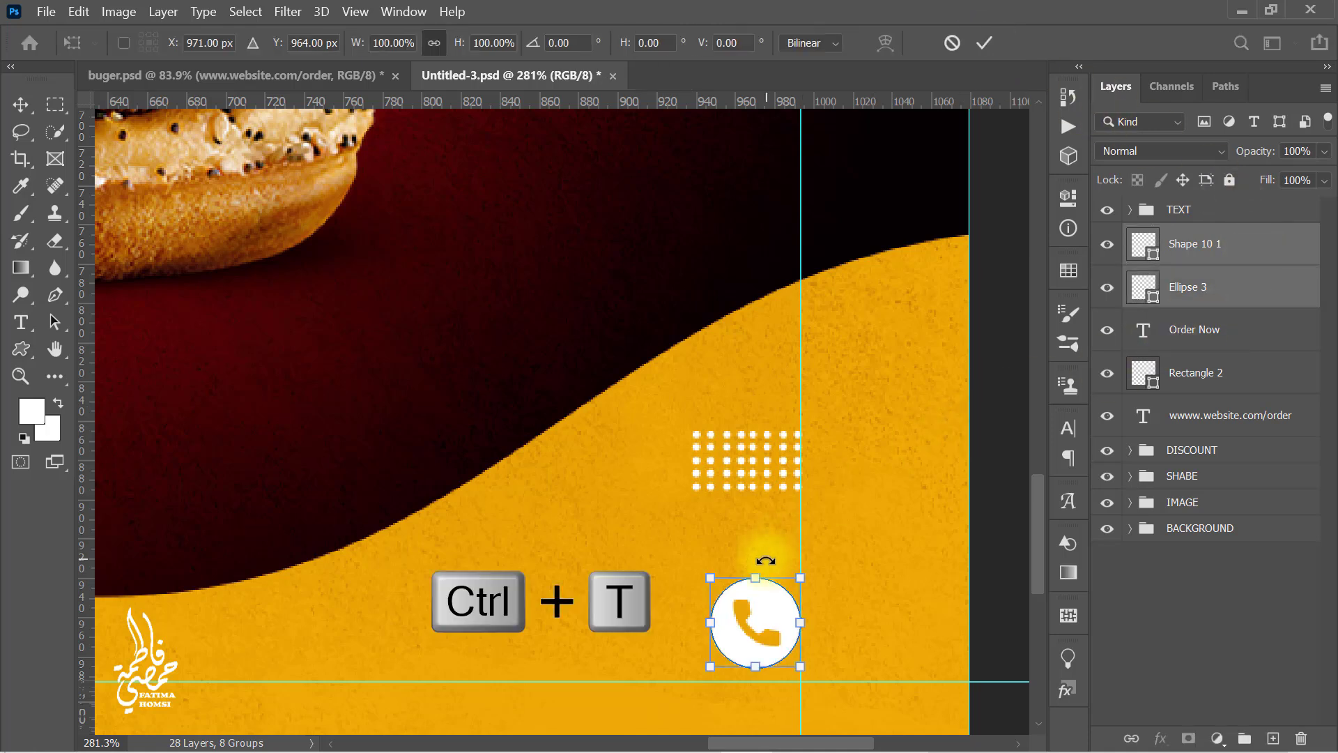
{"action": "left_click_drag", "start_coordinate": [755, 578], "coordinate": [757, 636]}
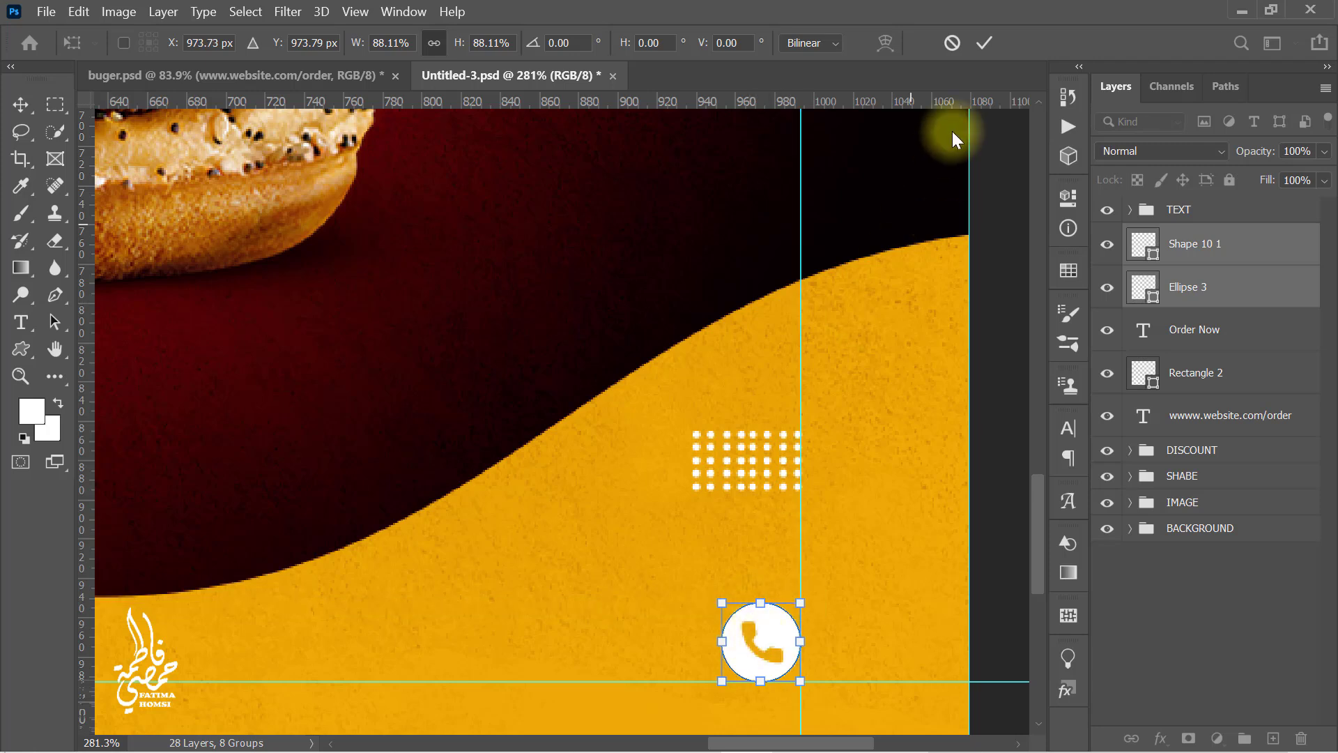
{"action": "left_click", "coordinate": [981, 43]}
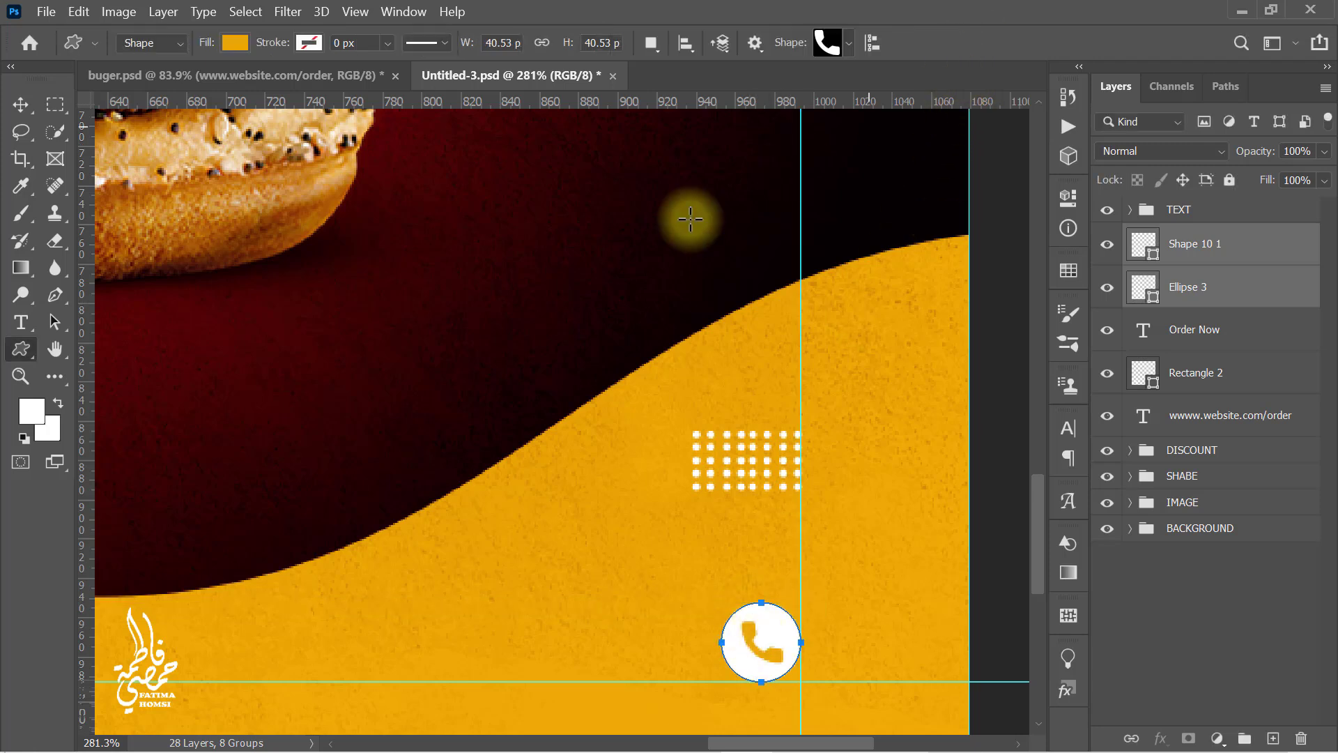
- Add the contact phone number as a text line and place it on the wave beside the white phone circle
{"action": "left_click", "coordinate": [23, 327]}
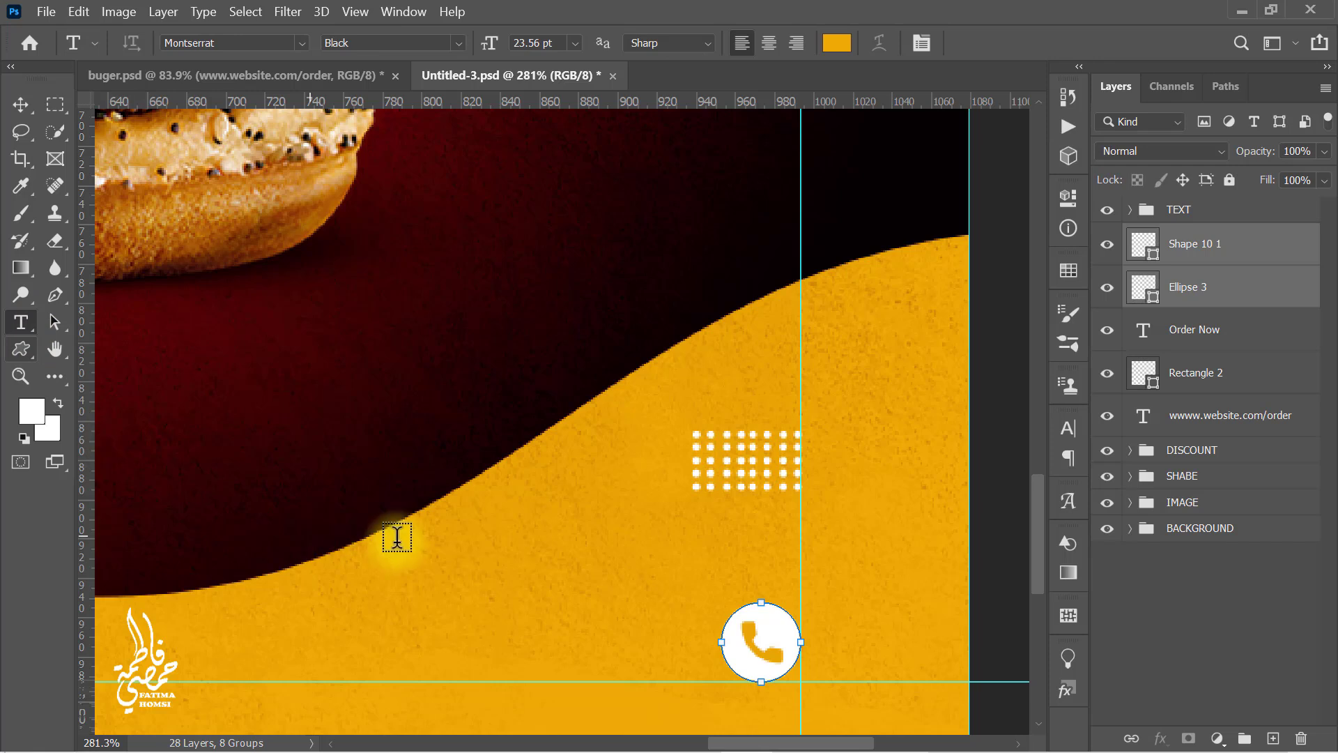
{"action": "left_click", "coordinate": [556, 545]}
{"action": "type", "text": "+90 123 456"}
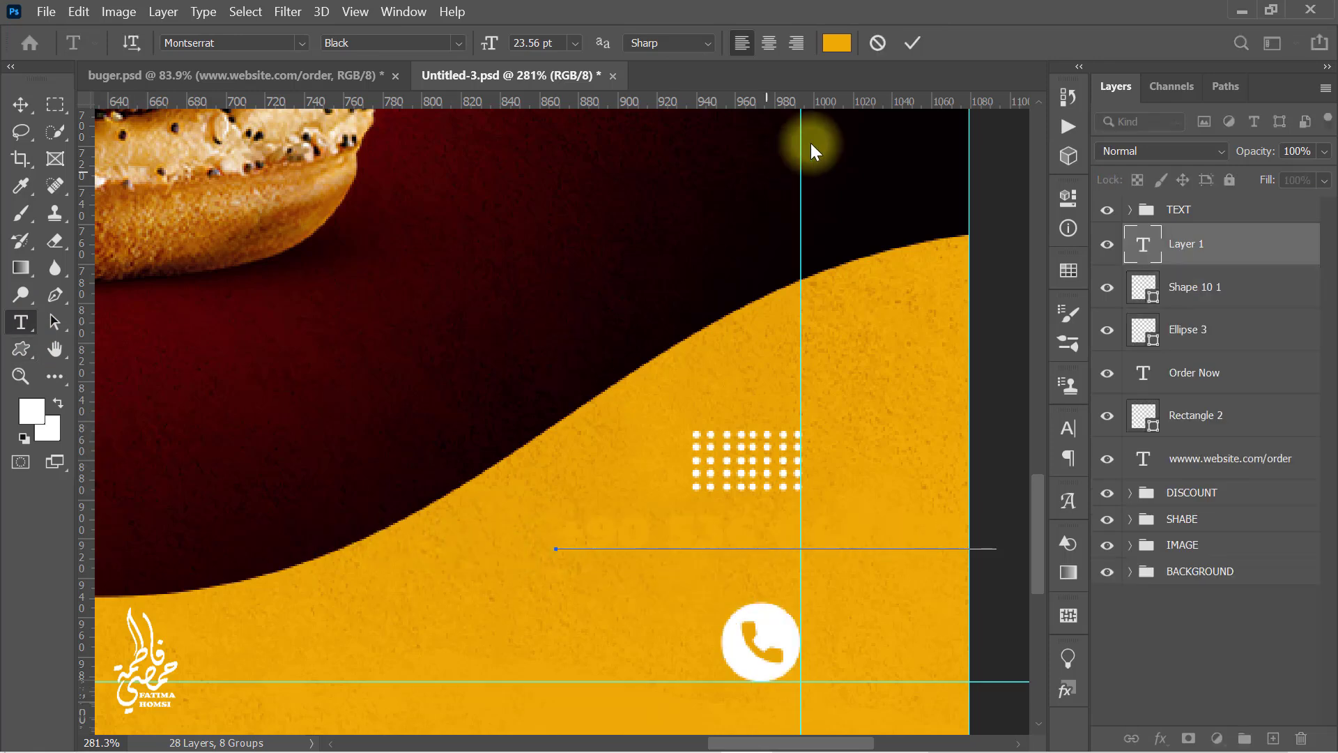
{"action": "left_click", "coordinate": [910, 47]}
{"action": "key", "text": "ctrl+t"}
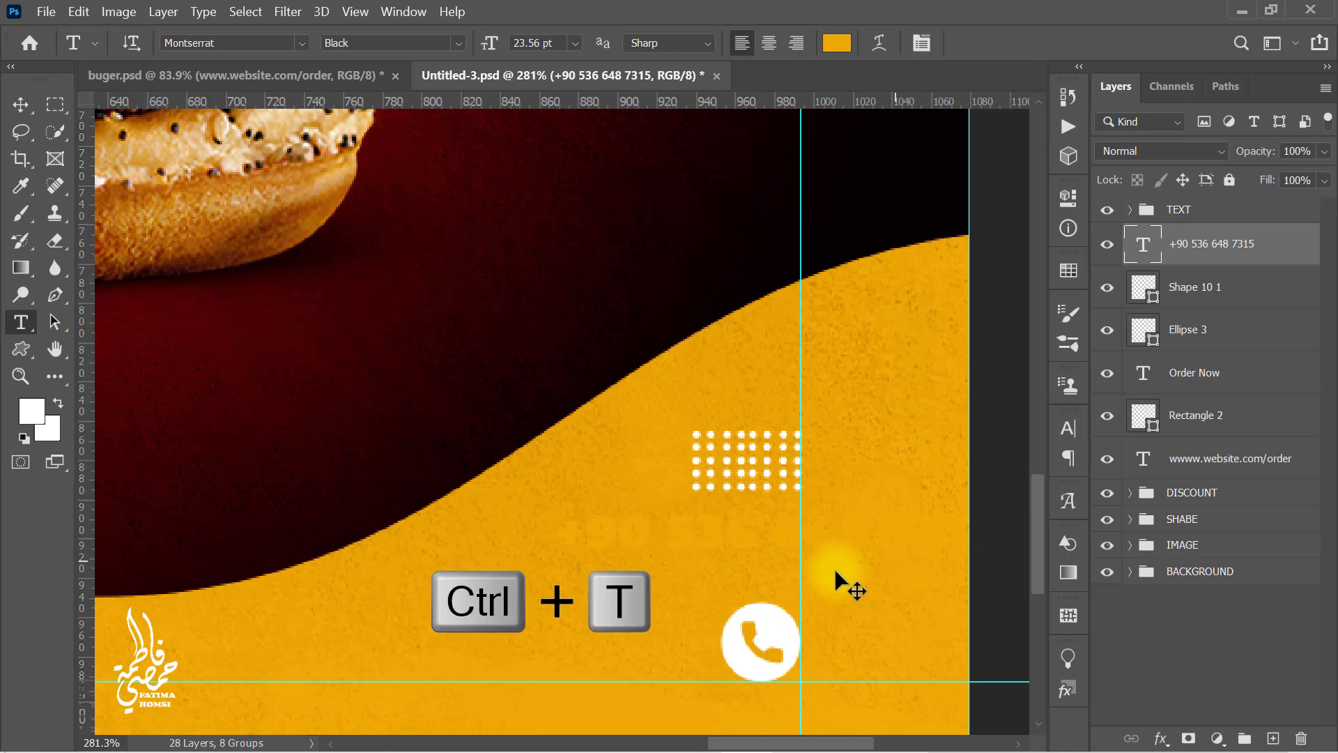
{"action": "left_click_drag", "start_coordinate": [792, 534], "coordinate": [501, 656]}
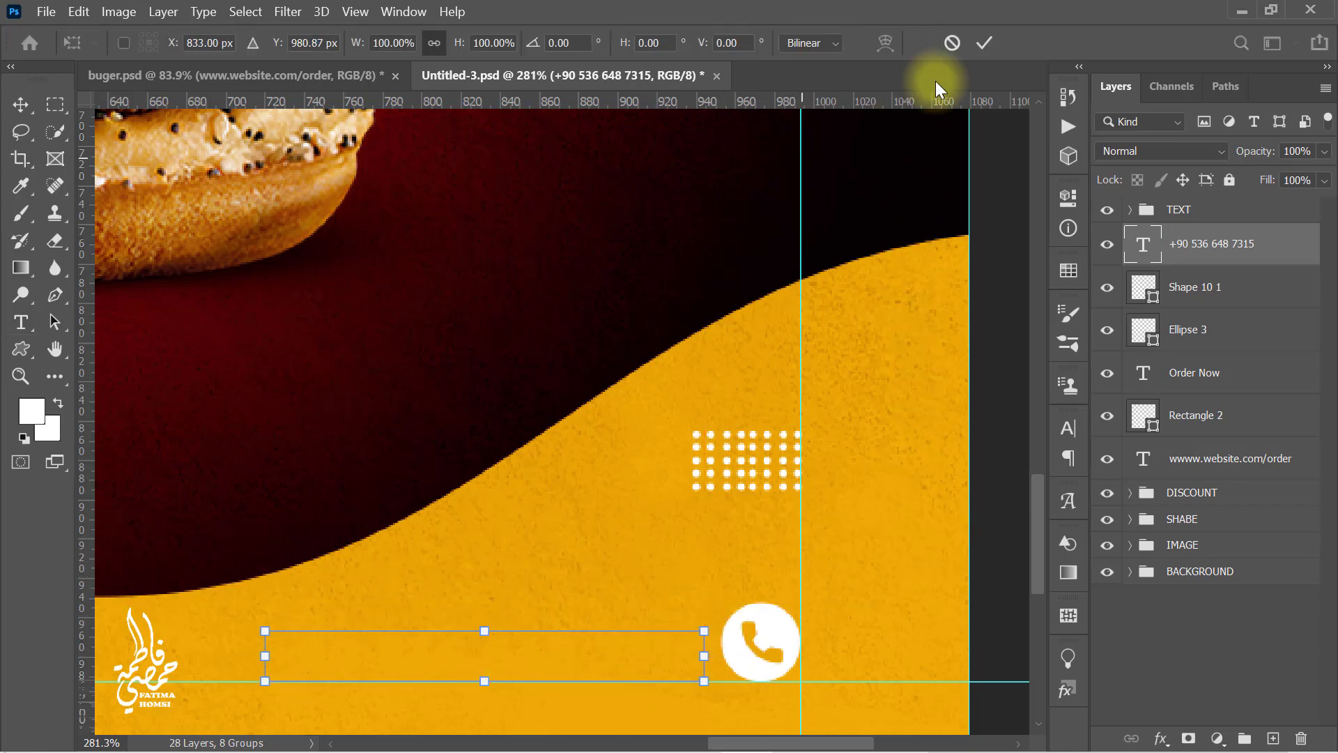
{"action": "left_click", "coordinate": [983, 43]}
- Set the phone number's text colour to white (ffffff)
{"action": "key", "text": "t"}
{"action": "left_click", "coordinate": [837, 42]}
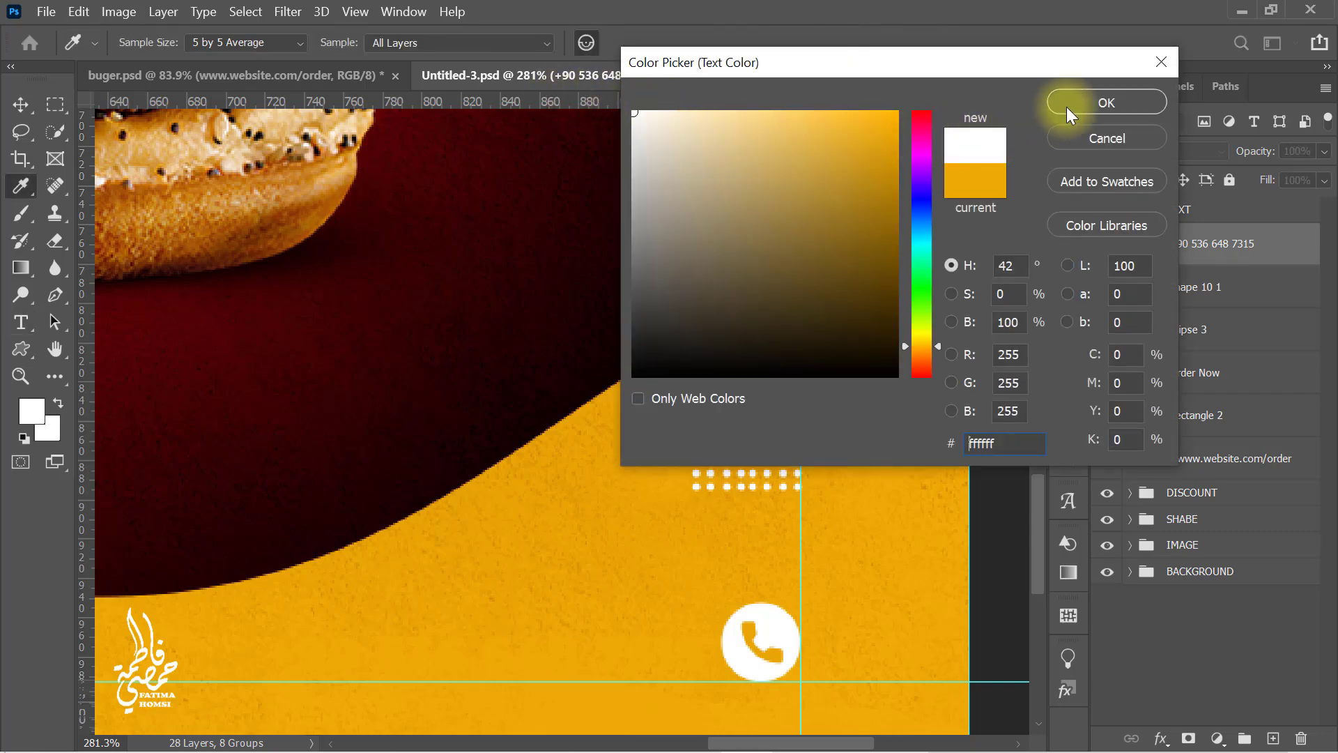
{"action": "left_click", "coordinate": [1066, 108]}
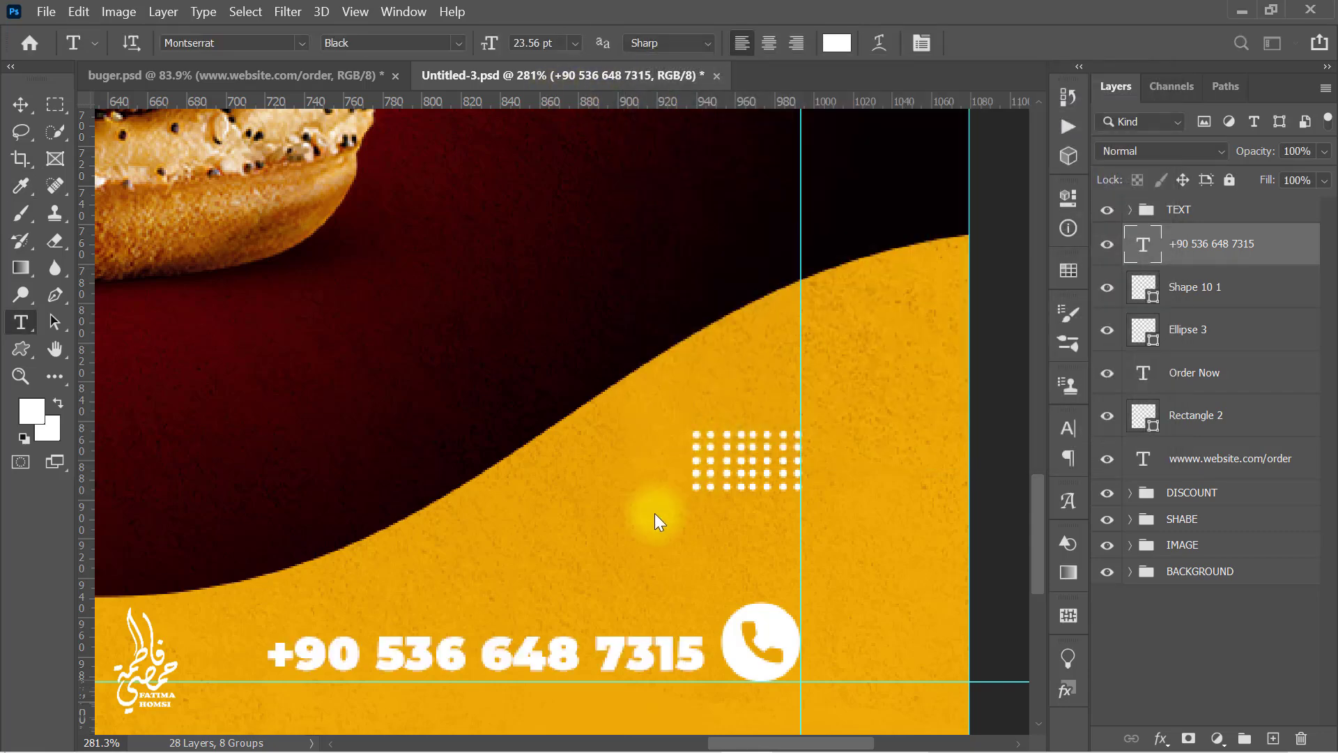
- Scale the phone number to 92.28% and position it just above the bottom margin guide beside the phone circle
{"action": "scroll", "coordinate": [654, 513], "scroll_direction": "down", "scroll_amount": 3}
{"action": "key", "text": "ctrl+t"}
{"action": "mouse_move", "coordinate": [585, 632]}
{"action": "left_mouse_down"}
{"action": "mouse_move", "coordinate": [597, 633]}
{"action": "mouse_move", "coordinate": [586, 634]}
{"action": "left_mouse_up"}
{"action": "left_click_drag", "start_coordinate": [527, 601], "coordinate": [541, 633]}
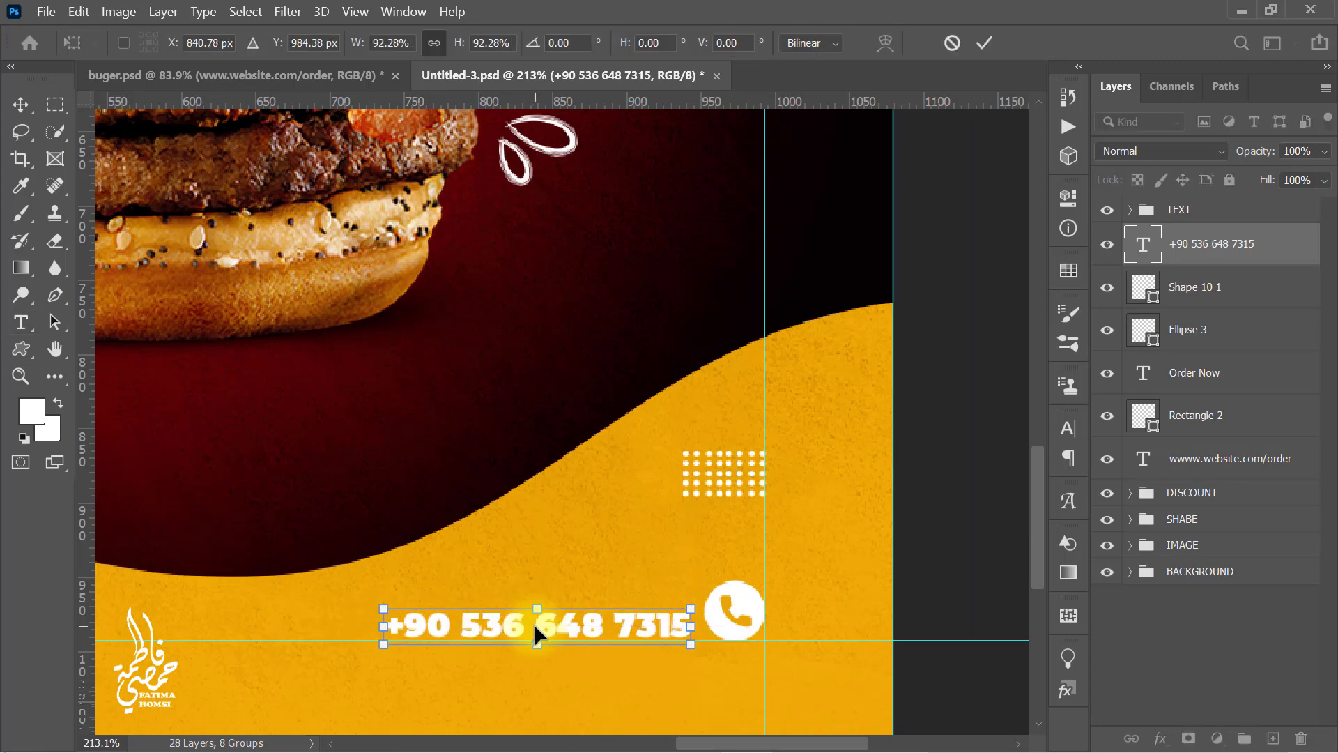
{"action": "left_click", "coordinate": [984, 44]}
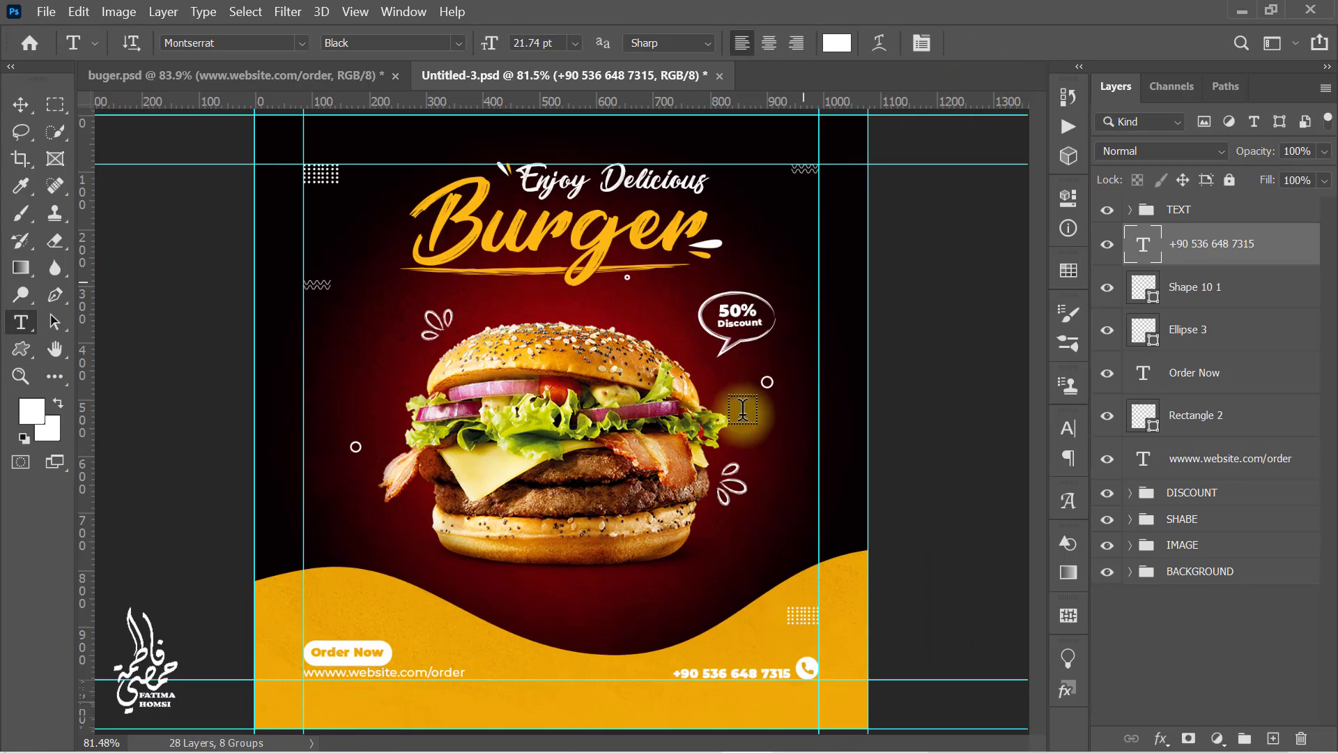
- Add a white text line reading "Call for Deliverry" below the burger
{"action": "left_click", "coordinate": [646, 580]}
{"action": "type", "text": "Call for Deliverry"}
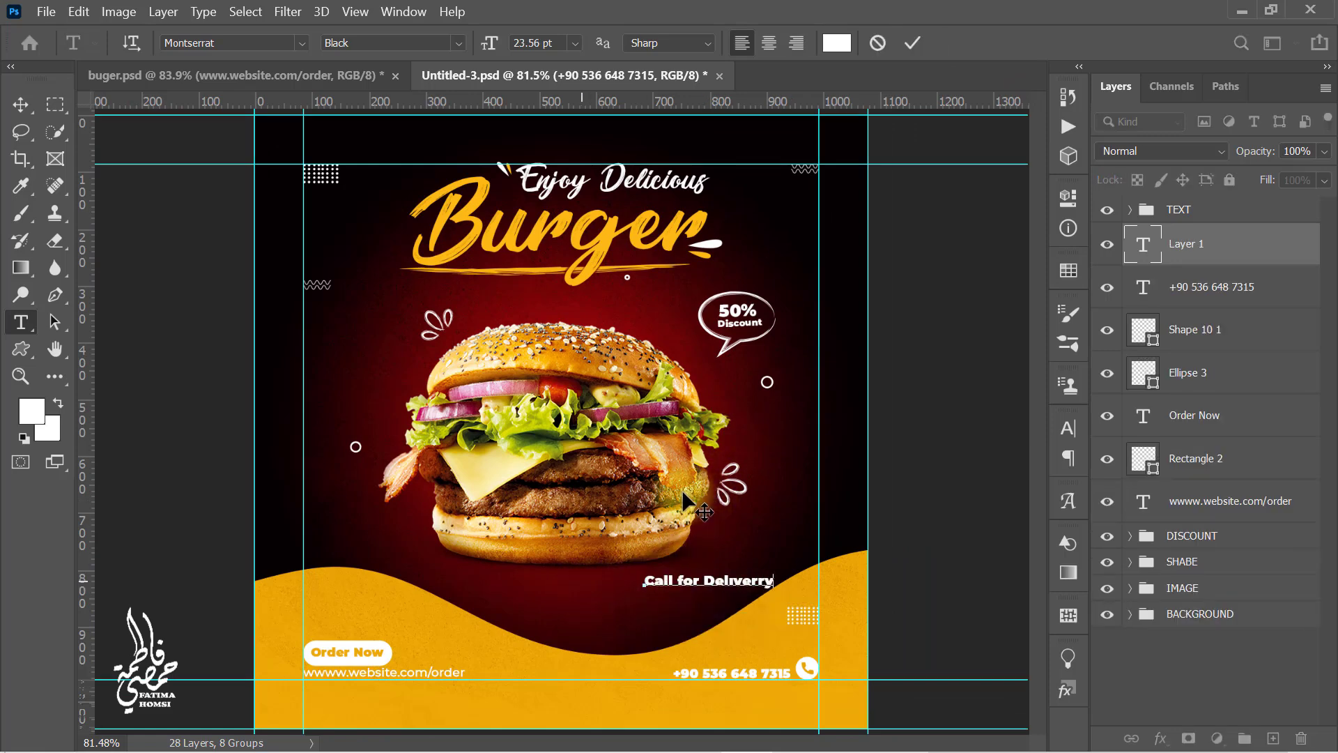
{"action": "left_click", "coordinate": [910, 43]}
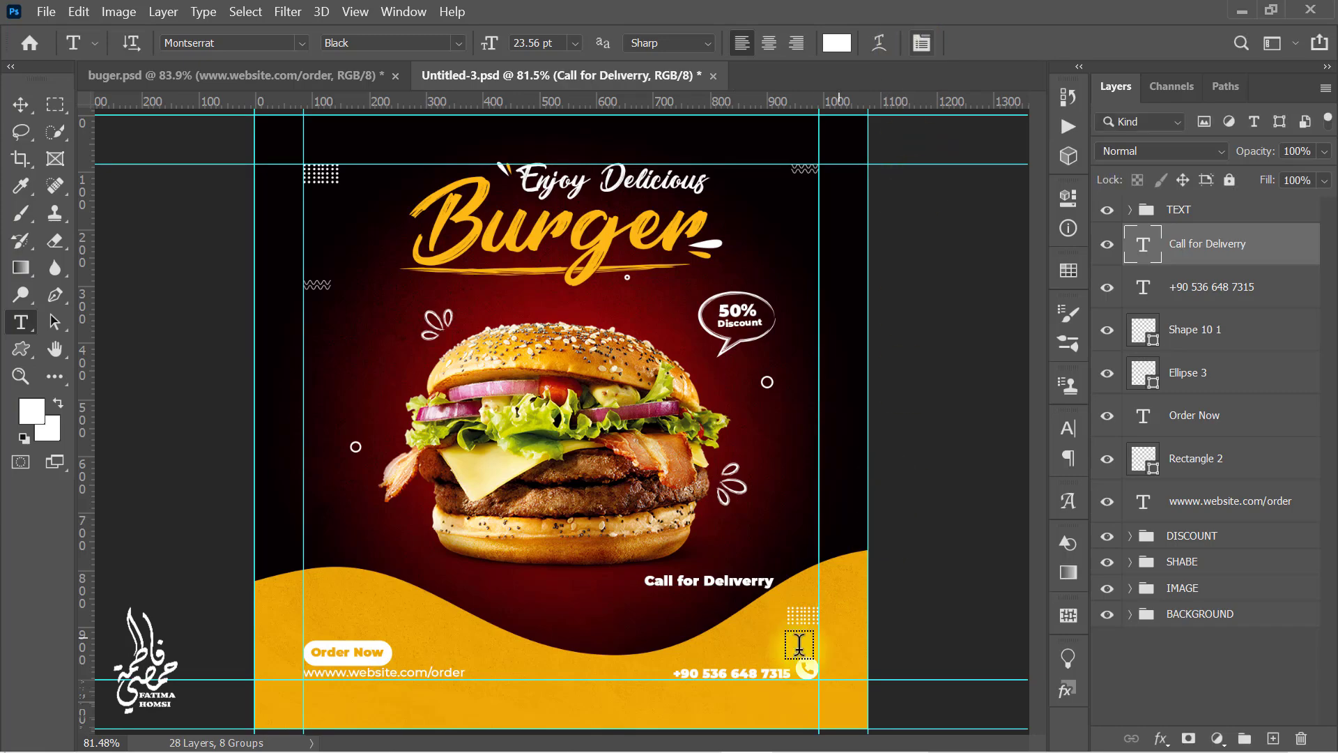
- Scale the "Call for Deliverry" text to 61.30% and place it directly above the phone number, flush with its right end
{"action": "scroll", "coordinate": [807, 635], "scroll_direction": "up", "scroll_amount": 3}
{"action": "left_click_drag", "start_coordinate": [795, 606], "coordinate": [780, 550]}
{"action": "scroll", "coordinate": [787, 560], "scroll_direction": "up", "scroll_amount": 2}
{"action": "key", "text": "ctrl+t"}
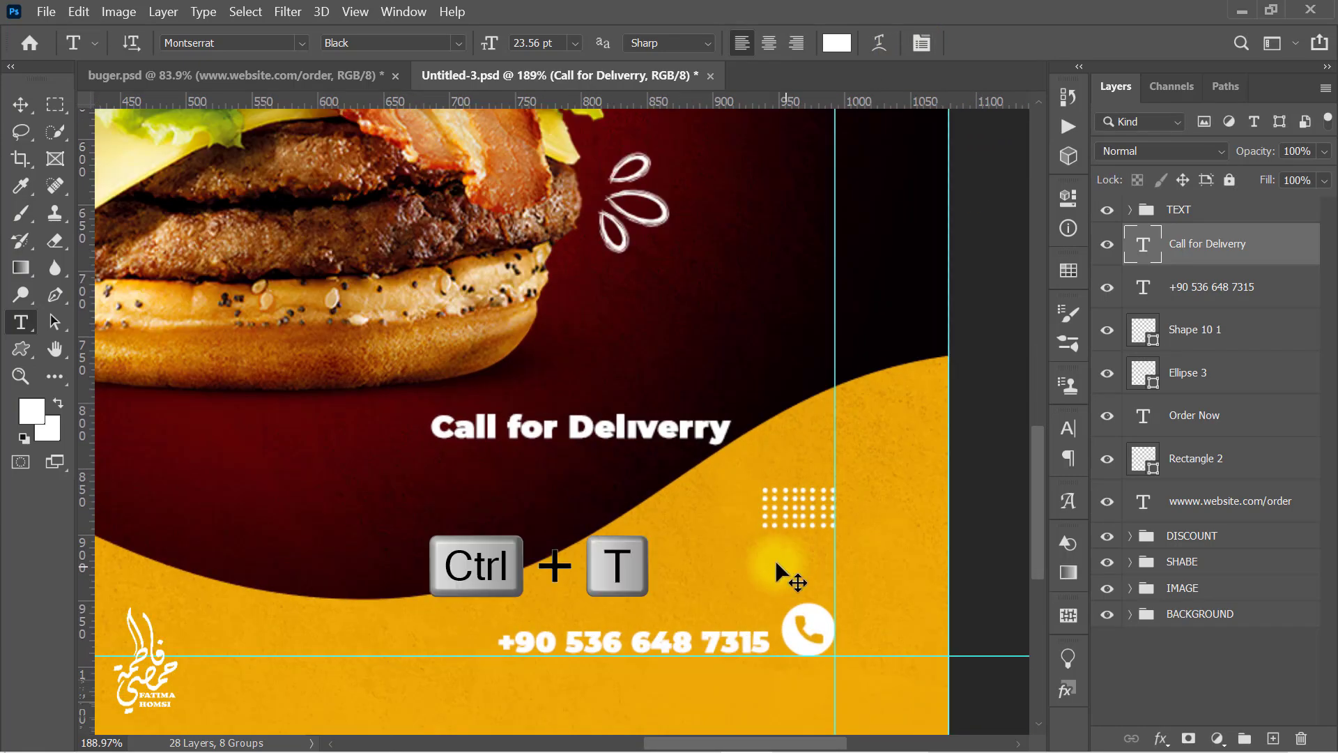
{"action": "left_click_drag", "start_coordinate": [640, 436], "coordinate": [687, 602]}
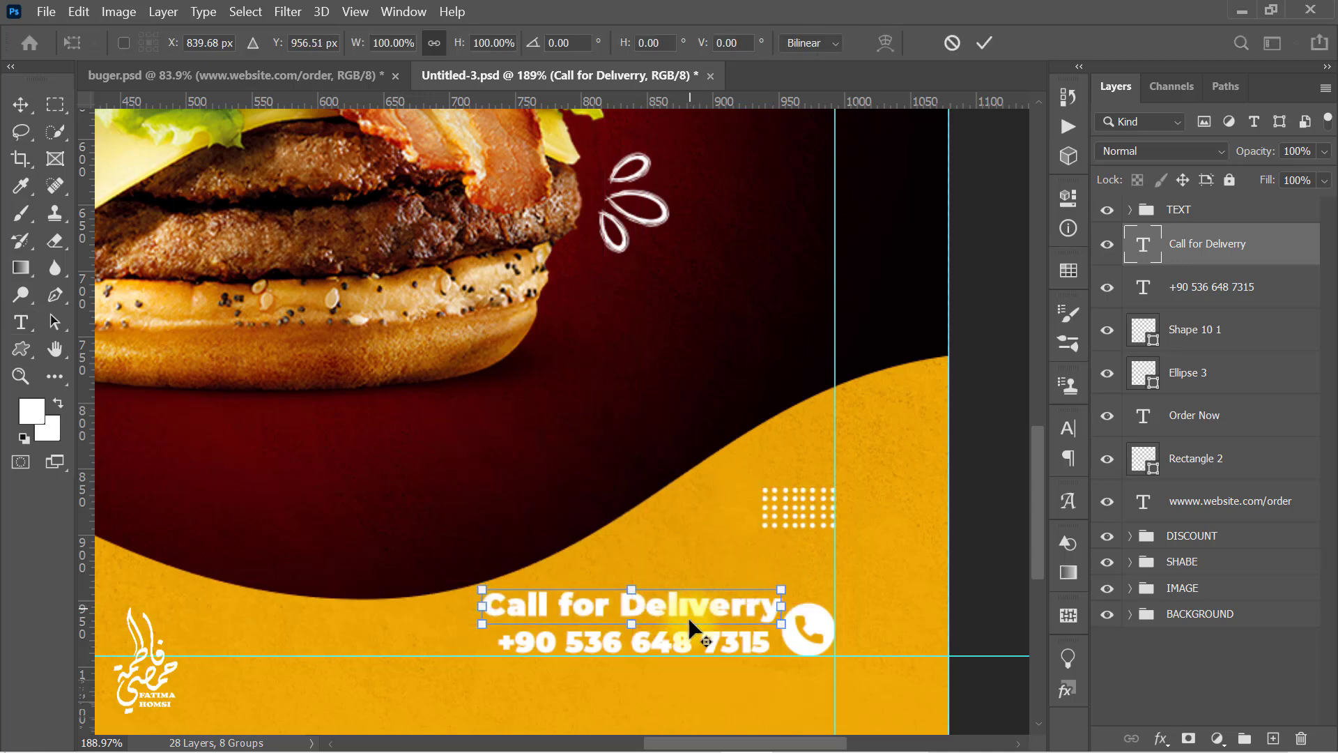
{"action": "scroll", "coordinate": [687, 602], "scroll_direction": "up", "scroll_amount": 3}
{"action": "left_click_drag", "start_coordinate": [568, 555], "coordinate": [660, 599]}
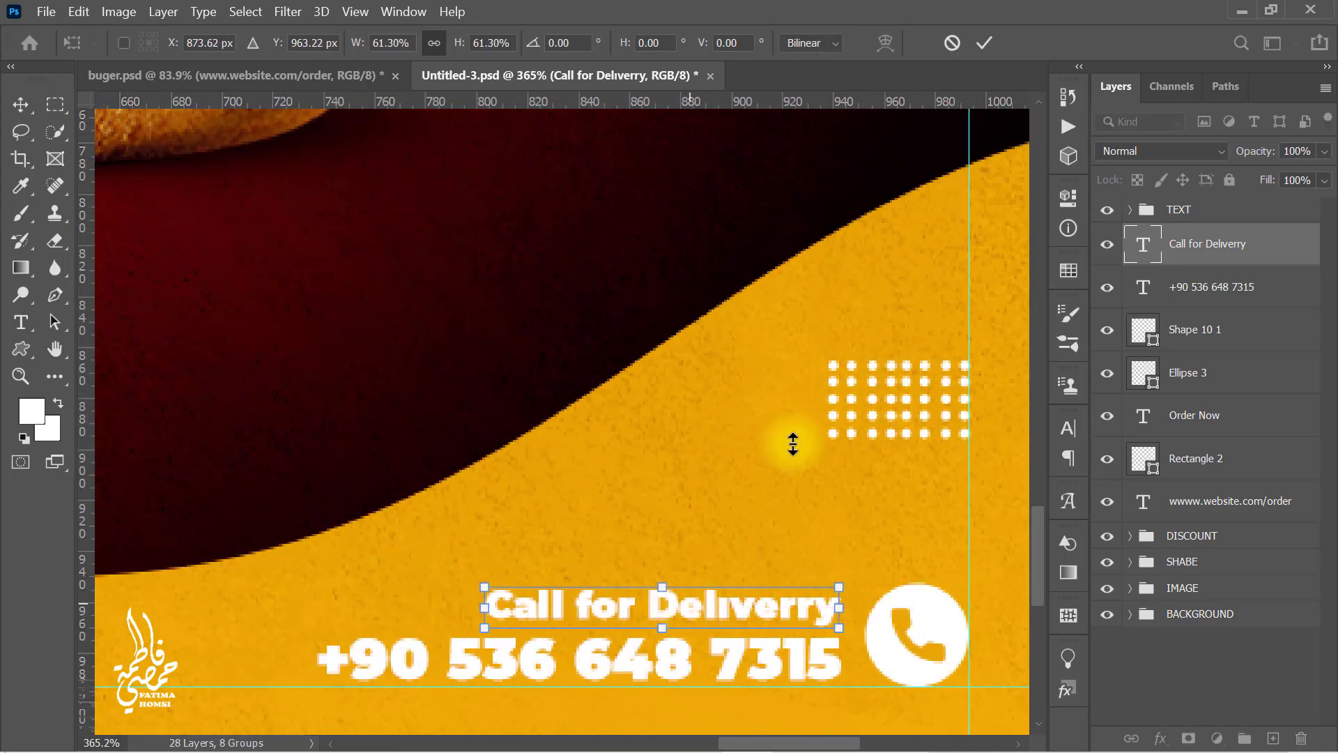
{"action": "key", "text": "Return"}
{"action": "scroll", "coordinate": [804, 348], "scroll_direction": "down", "scroll_amount": 4}
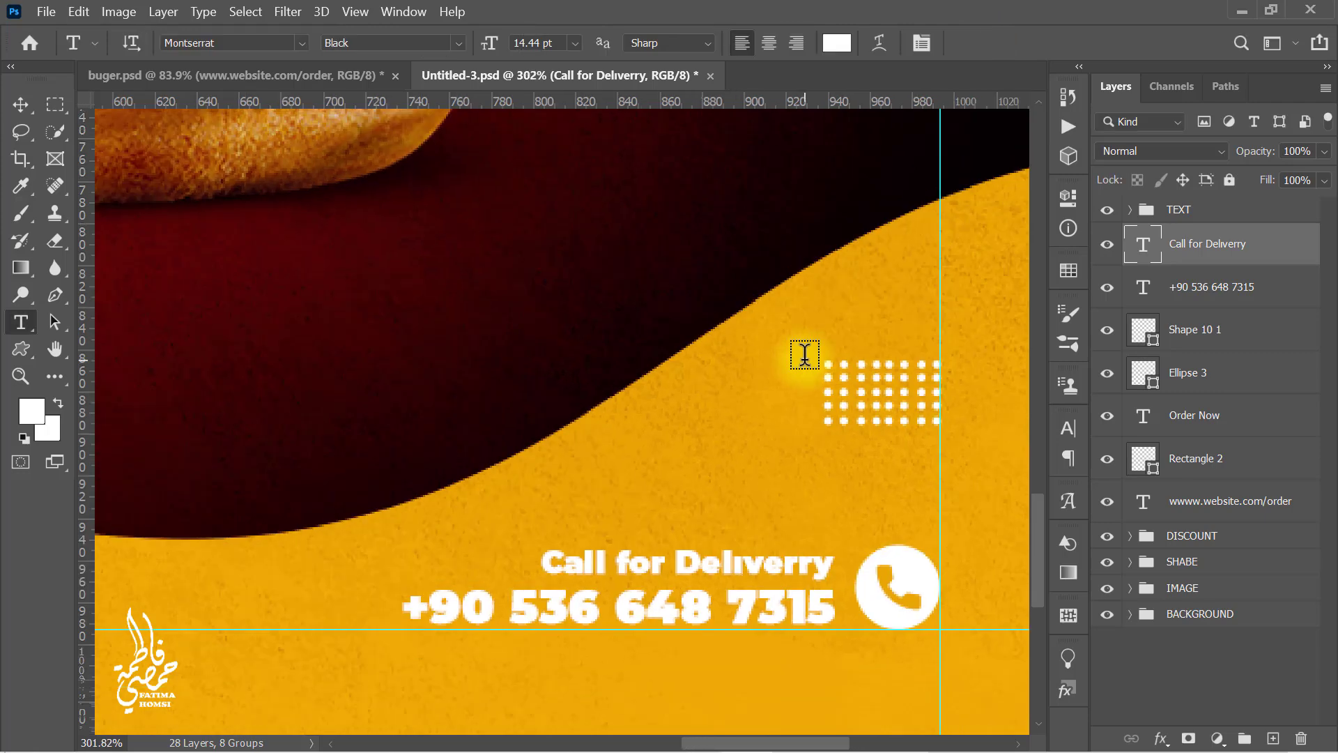
{"action": "scroll", "coordinate": [804, 342], "scroll_direction": "down", "scroll_amount": 4}
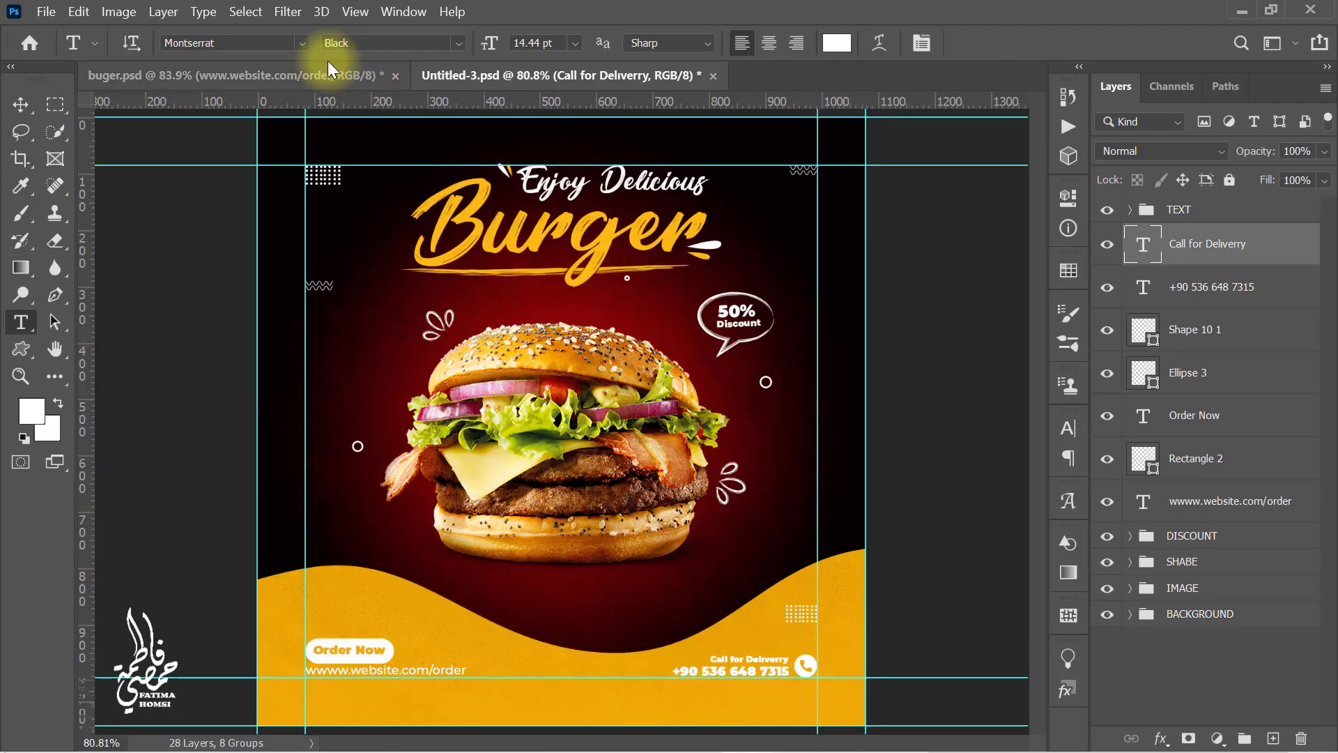
- Change the "Call for Deliverry" font to Microsoft PhagsPa Regular, then scale the line to 118.96% and realign it with the phone number's right end
{"action": "left_click", "coordinate": [304, 43]}
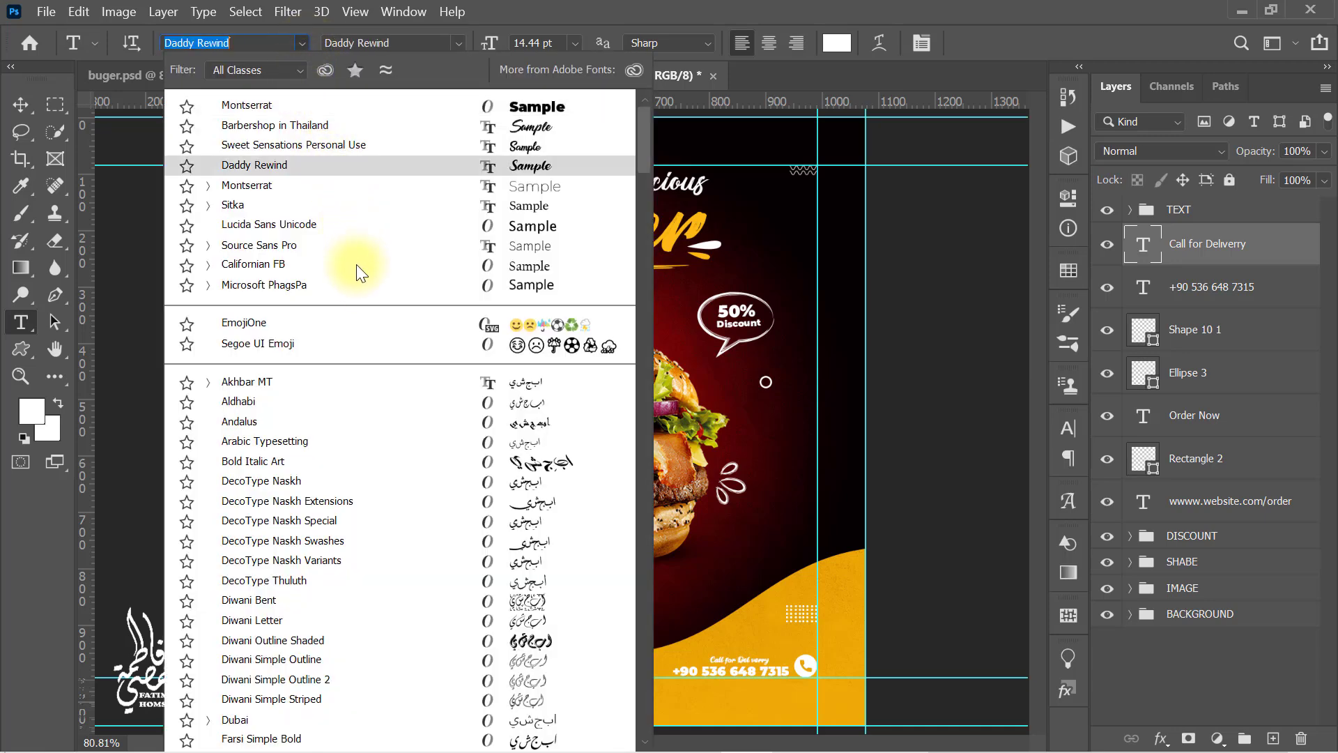
{"action": "left_click", "coordinate": [353, 287]}
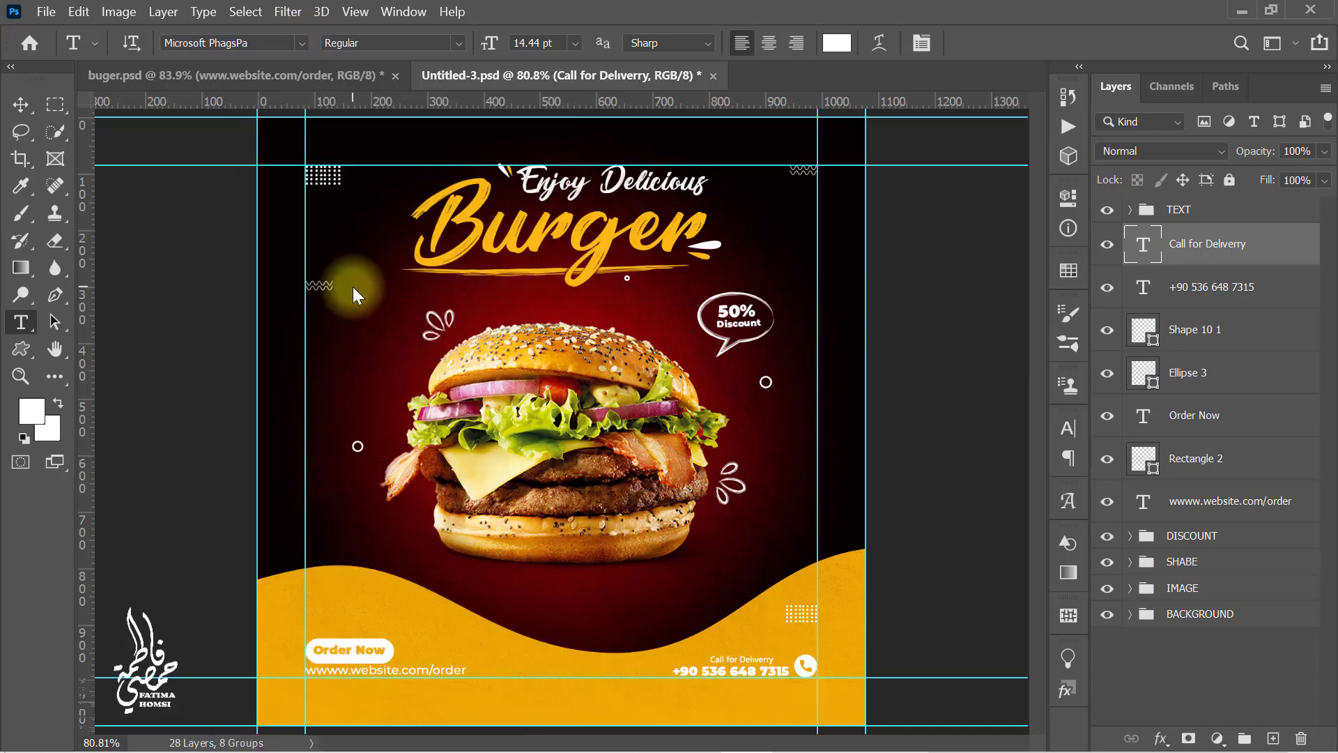
{"action": "scroll", "coordinate": [774, 690], "scroll_direction": "up", "scroll_amount": 3}
{"action": "scroll", "coordinate": [774, 692], "scroll_direction": "up", "scroll_amount": 7}
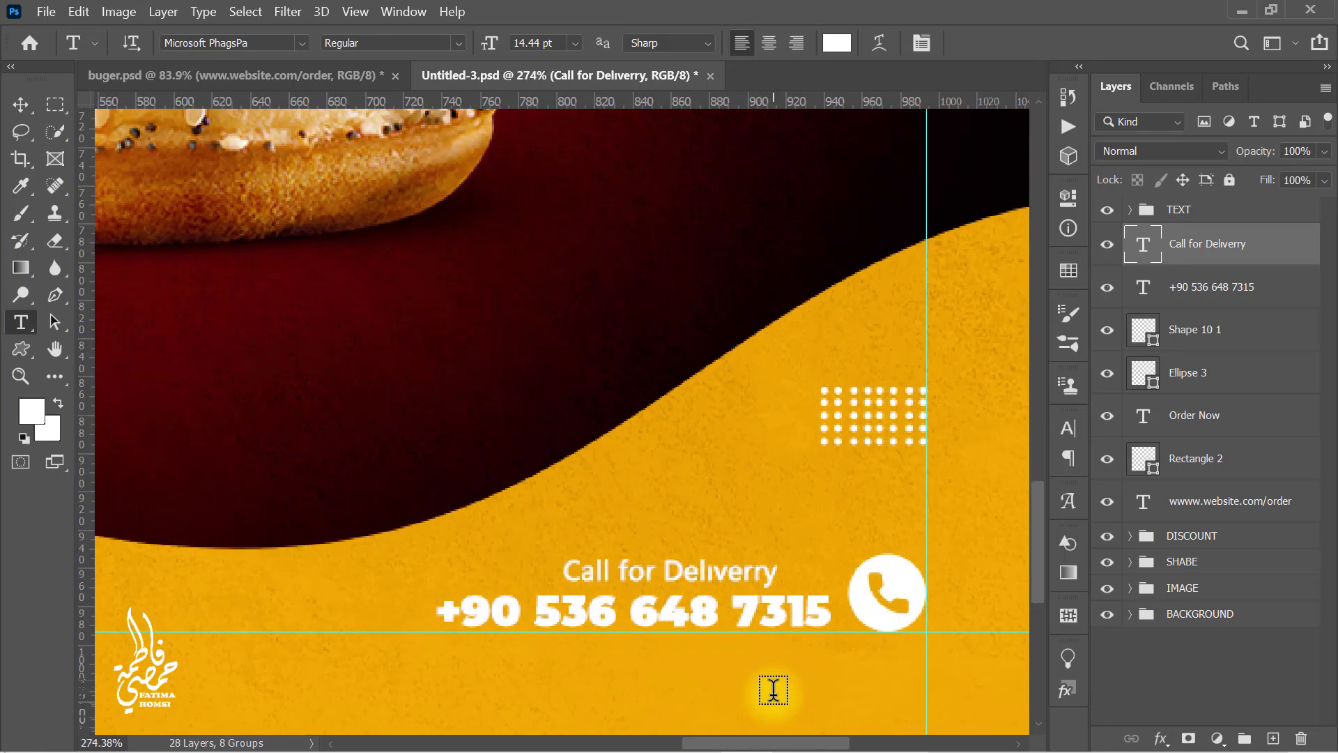
{"action": "key", "text": "ctrl+t"}
{"action": "left_click_drag", "start_coordinate": [684, 573], "coordinate": [725, 567]}
{"action": "left_click_drag", "start_coordinate": [604, 572], "coordinate": [566, 569]}
{"action": "left_click_drag", "start_coordinate": [682, 568], "coordinate": [690, 568]}
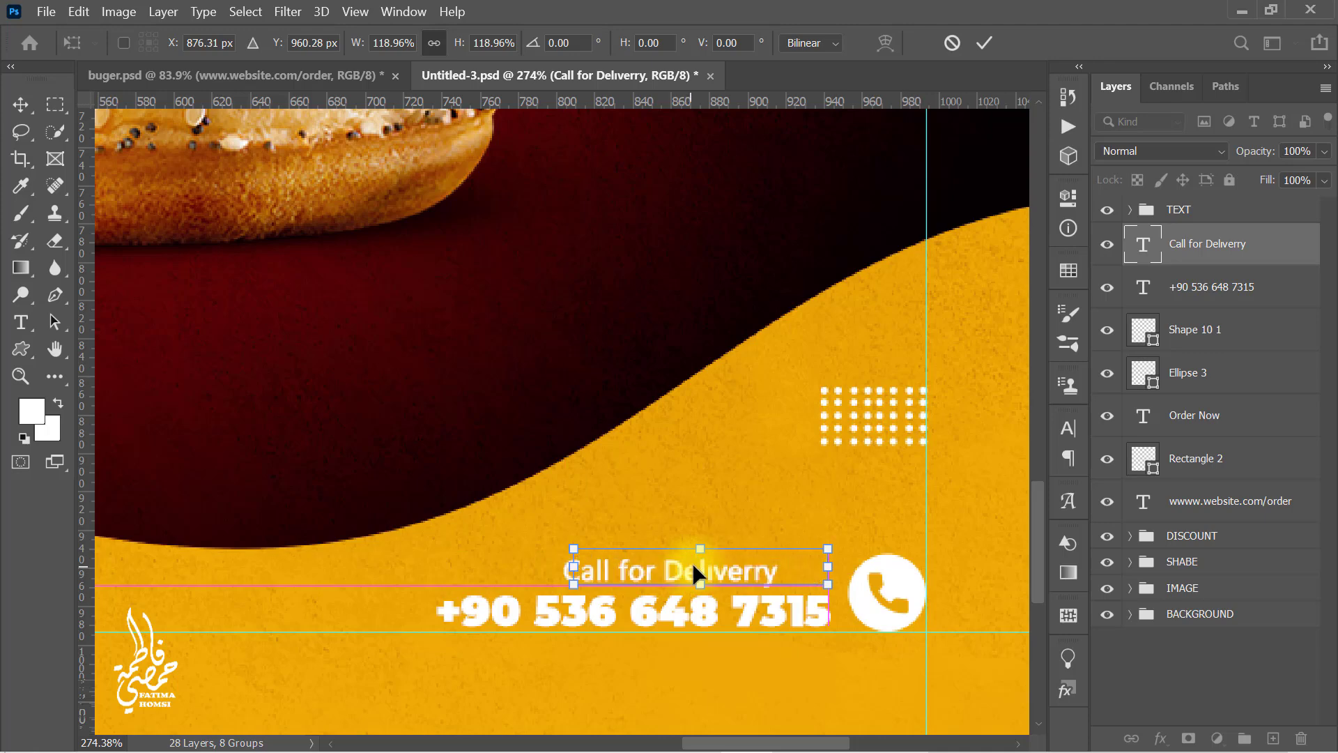
{"action": "left_click", "coordinate": [983, 43]}
{"action": "scroll", "coordinate": [732, 397], "scroll_direction": "down", "scroll_amount": 4}
{"action": "scroll", "coordinate": [734, 406], "scroll_direction": "down", "scroll_amount": 4}
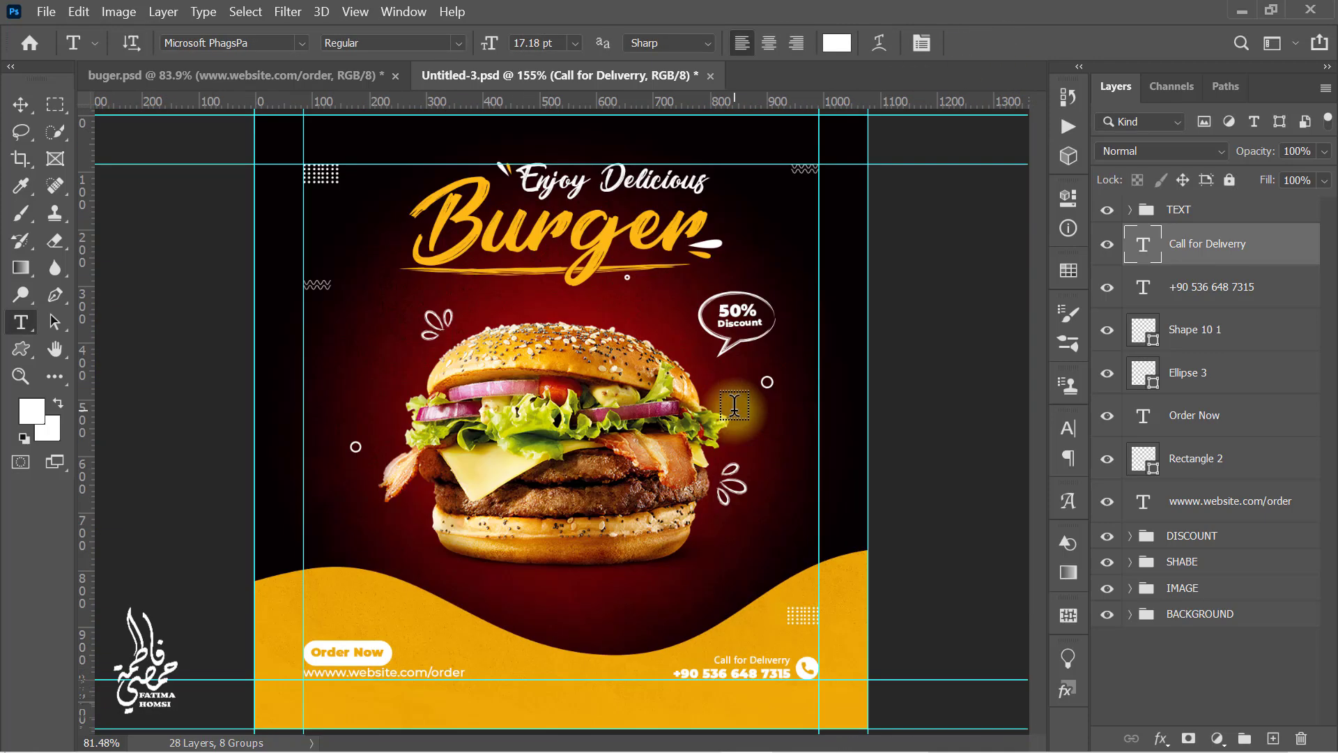
- Scale the delivery line and phone number together to 85.20% and set them close to the white phone circle
{"action": "left_click", "coordinate": [1273, 301], "text": "shift"}
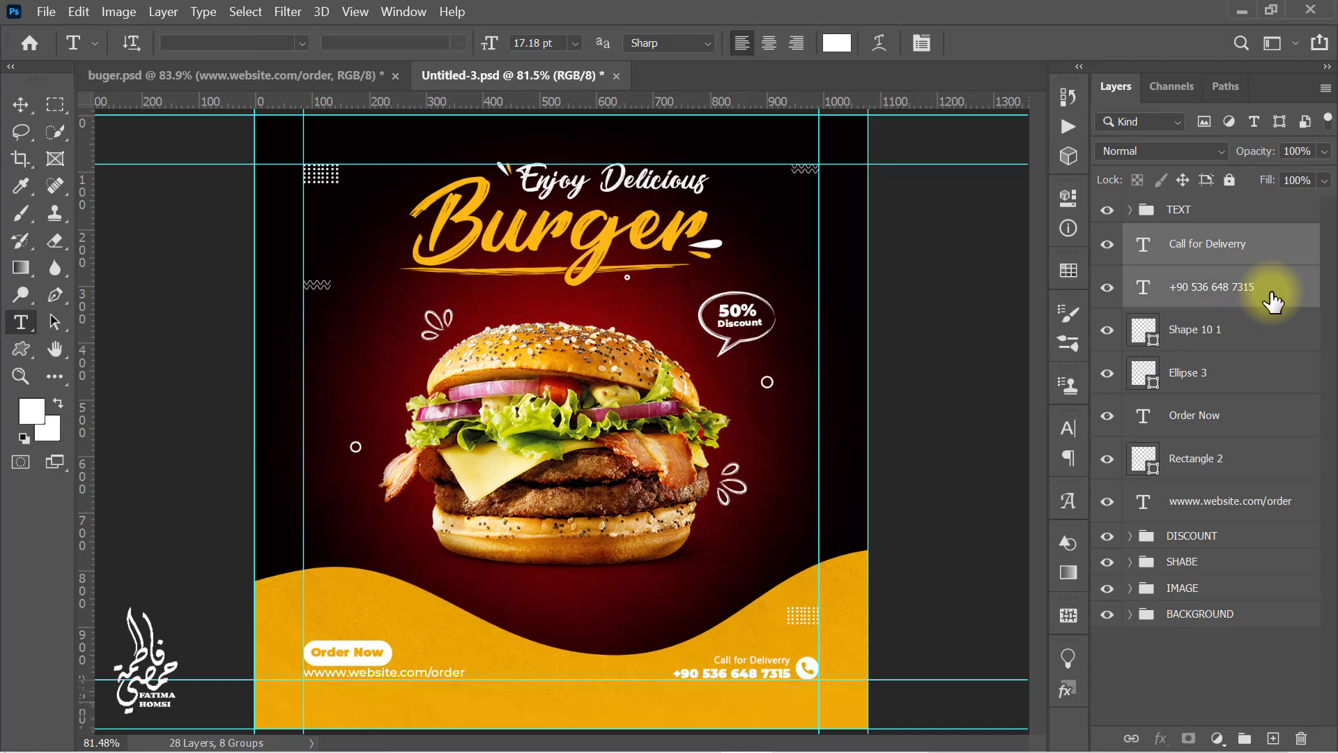
{"action": "key", "text": "ctrl+t"}
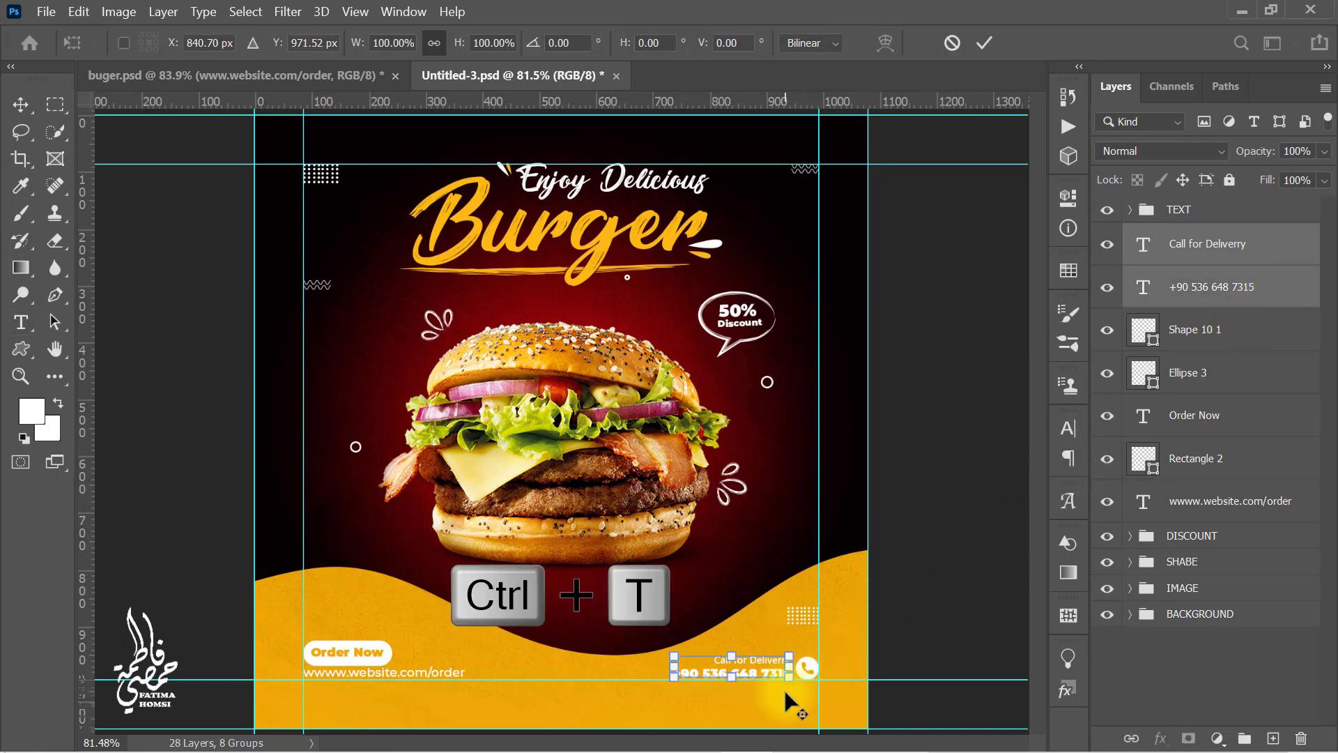
{"action": "scroll", "coordinate": [795, 703], "scroll_direction": "up", "scroll_amount": 6}
{"action": "left_click_drag", "start_coordinate": [624, 581], "coordinate": [674, 627]}
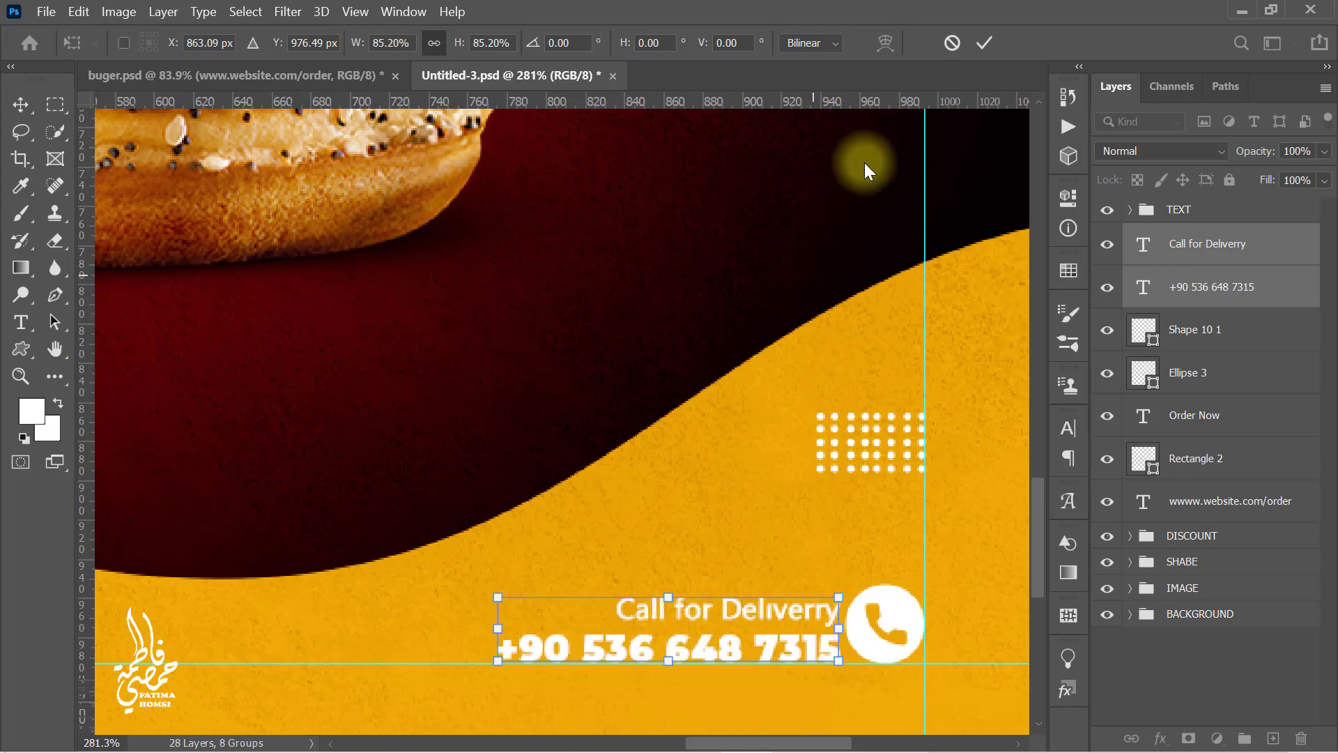
{"action": "left_click", "coordinate": [982, 45]}
{"action": "key", "text": "t"}
{"action": "scroll", "coordinate": [733, 313], "scroll_direction": "down", "scroll_amount": 1}
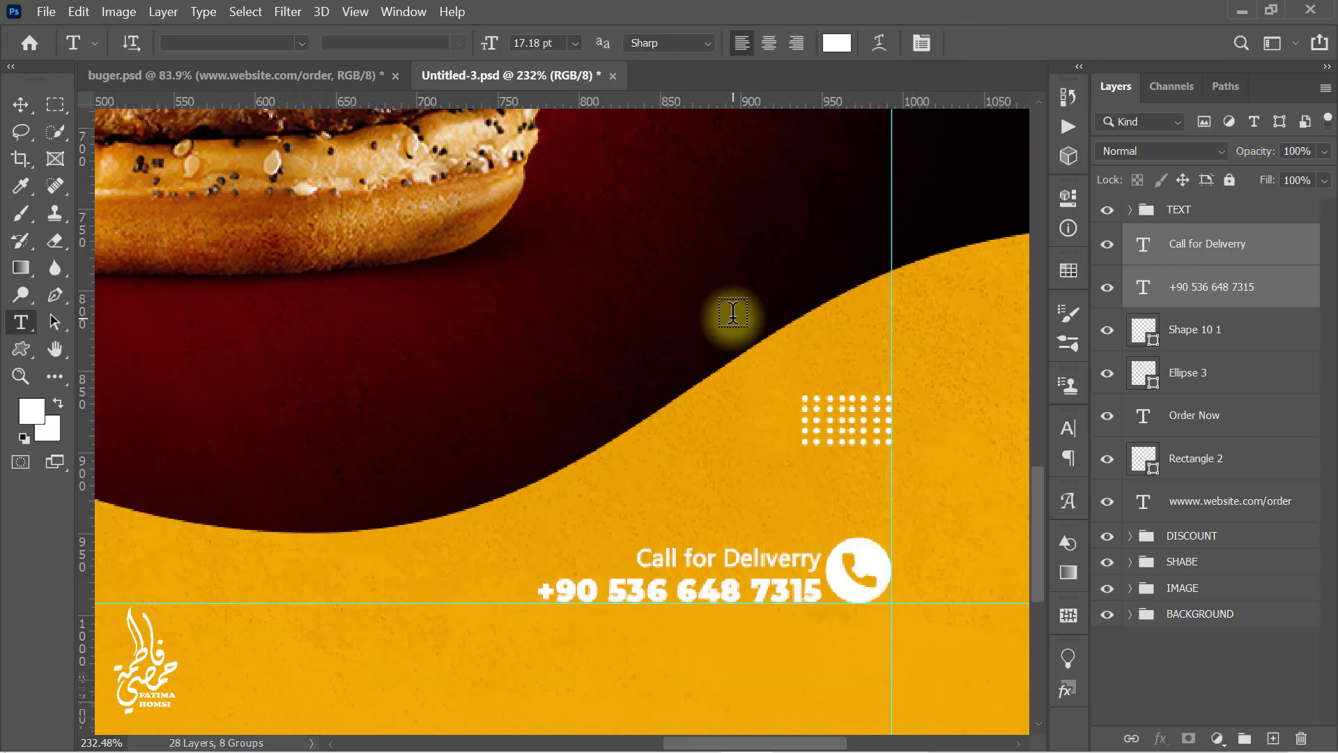
{"action": "key", "text": "ctrl+0"}
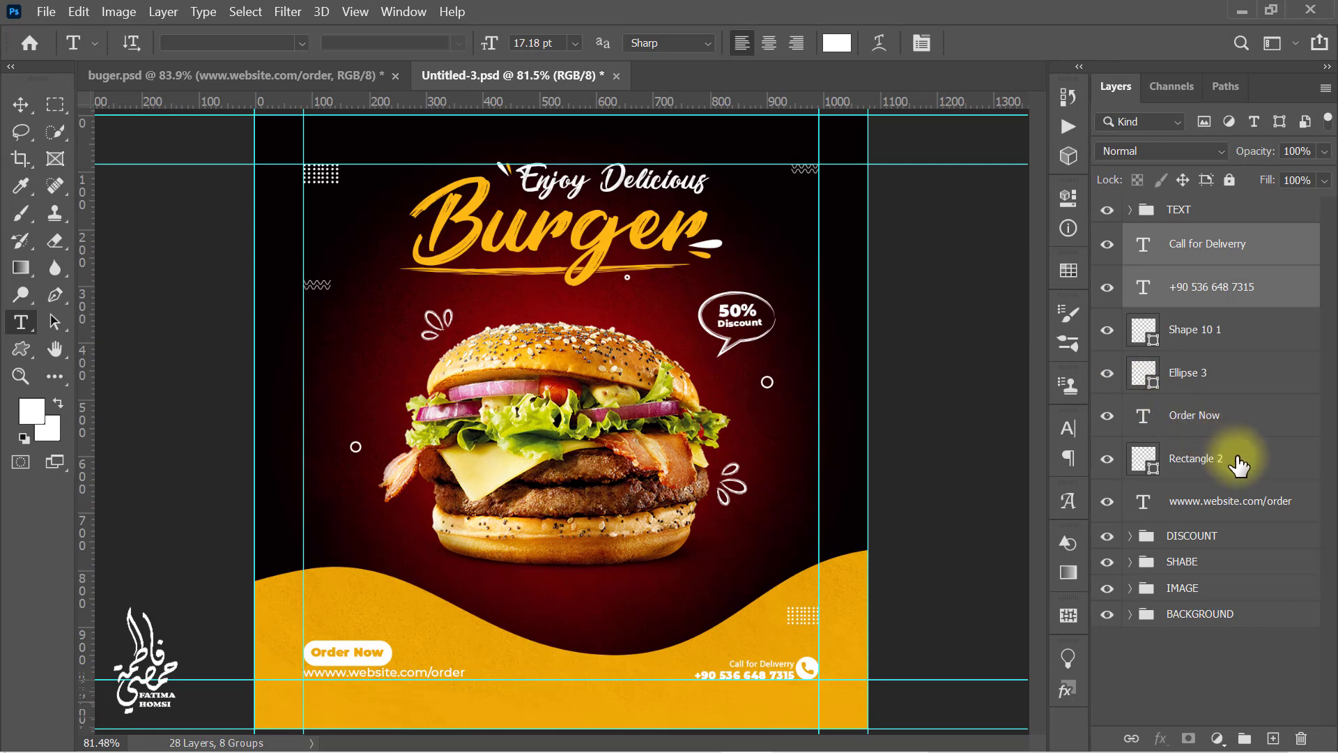
- Group all the loose contact layers, from the "Call for Deliverry" text down to the website address
{"action": "left_click", "coordinate": [1263, 512], "text": "shift"}
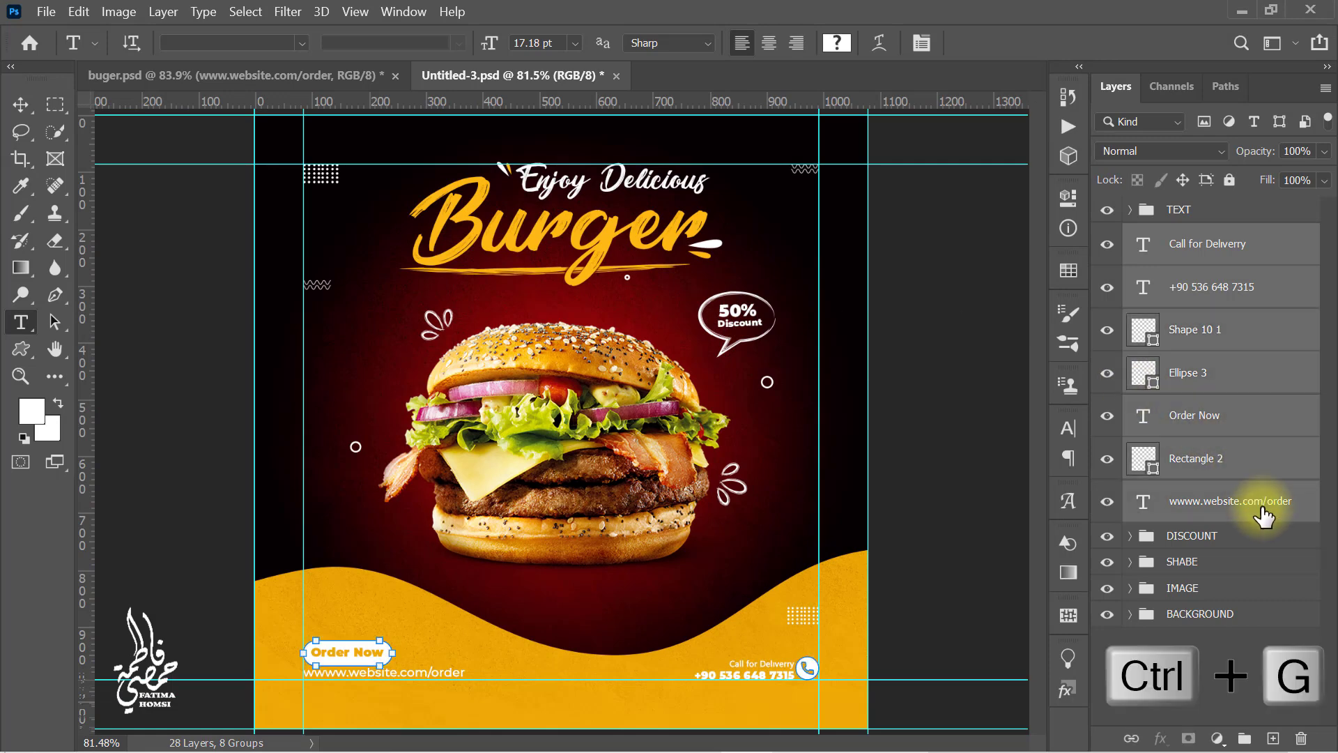
{"action": "key", "text": "ctrl+g"}
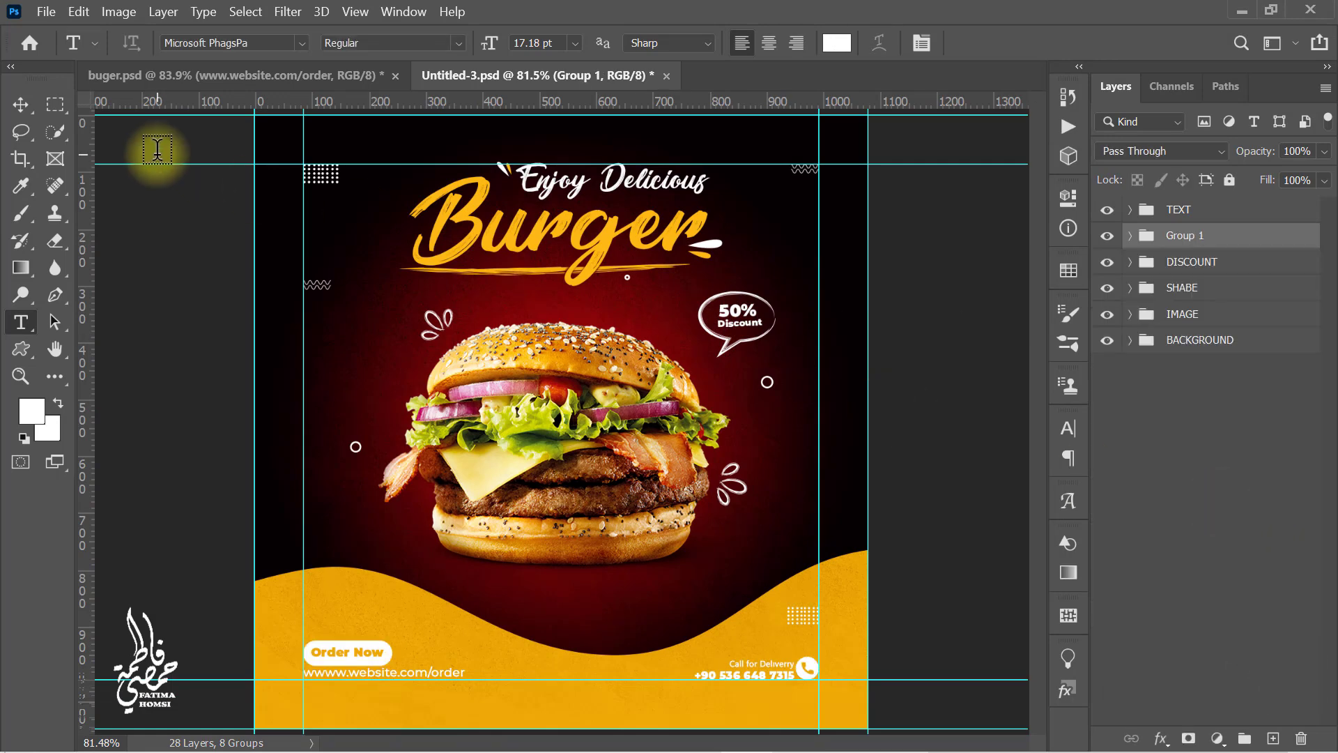
- Remove the margin and edge guides from the canvas by moving them off the document
{"action": "left_click", "coordinate": [20, 105]}
{"action": "left_click_drag", "start_coordinate": [821, 365], "coordinate": [1032, 384]}
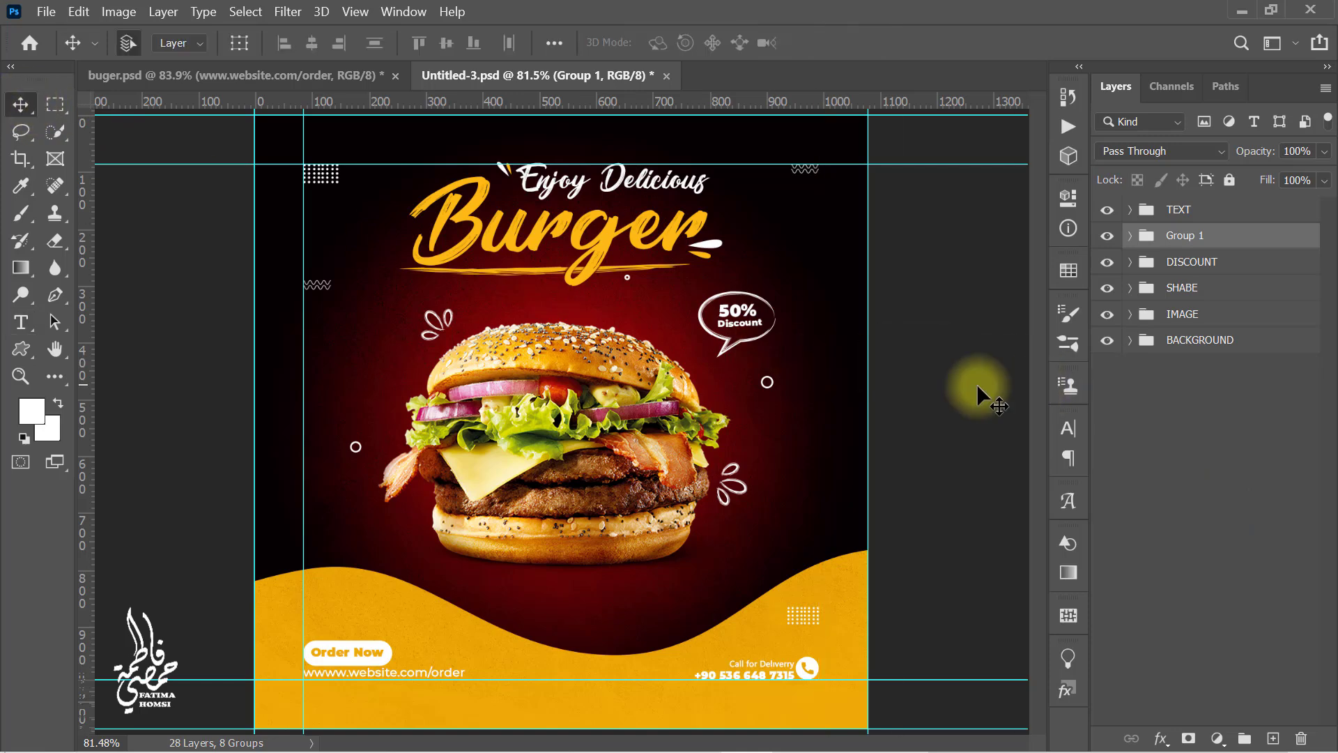
{"action": "left_click_drag", "start_coordinate": [869, 385], "coordinate": [1038, 385]}
{"action": "left_click_drag", "start_coordinate": [255, 393], "coordinate": [42, 385]}
{"action": "left_click_drag", "start_coordinate": [303, 380], "coordinate": [3, 362]}
{"action": "left_click_drag", "start_coordinate": [592, 679], "coordinate": [620, 752]}
{"action": "left_click_drag", "start_coordinate": [691, 115], "coordinate": [699, 99]}
{"action": "left_click_drag", "start_coordinate": [703, 165], "coordinate": [722, 21]}
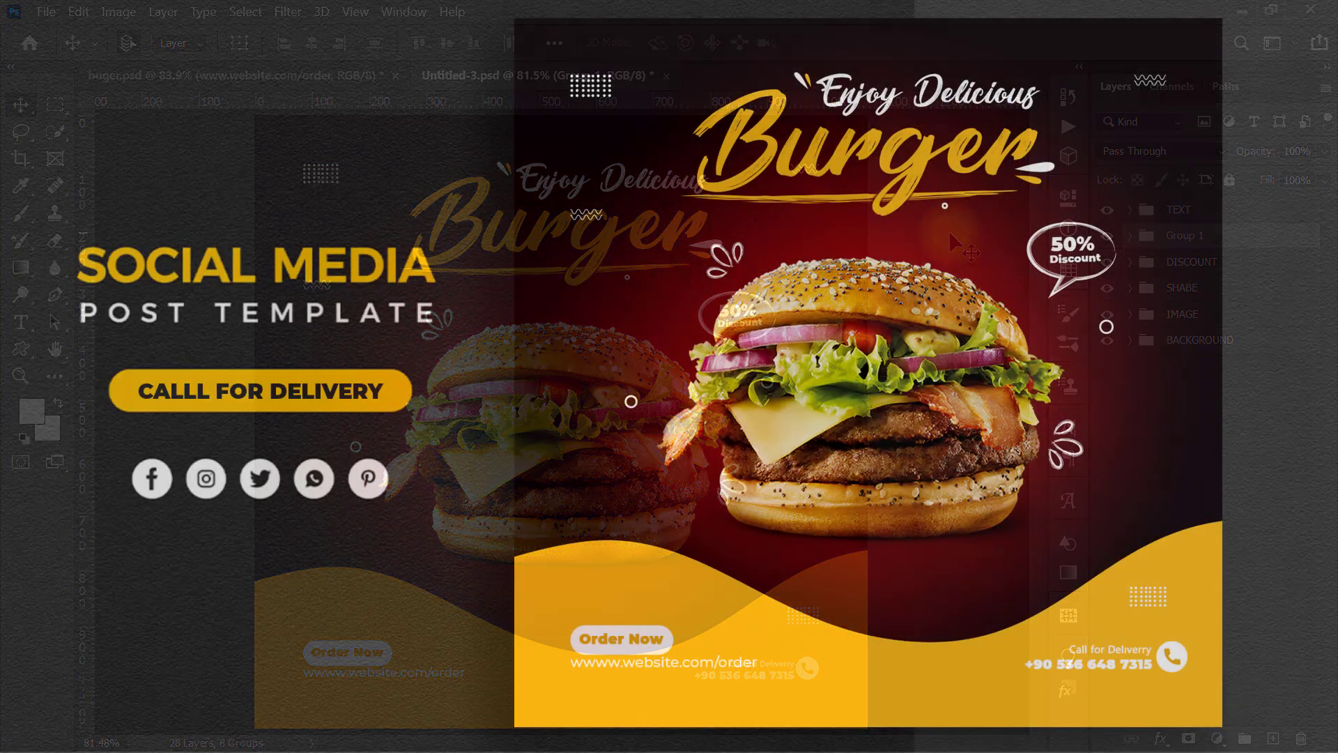